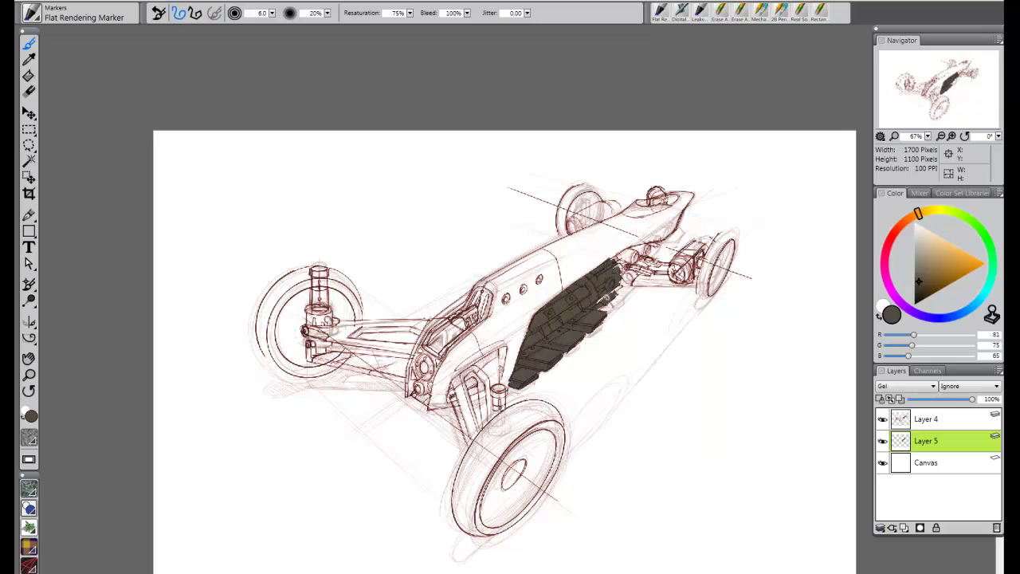
- Fill the rear end of the side engine block, the near rear suspension and the far rear wheel hub with dark grey-brown marker
{"action": "mouse_move", "coordinate": [619, 266]}
{"action": "left_mouse_down"}
{"action": "mouse_move", "coordinate": [644, 246]}
{"action": "mouse_move", "coordinate": [617, 269]}
{"action": "left_mouse_up"}
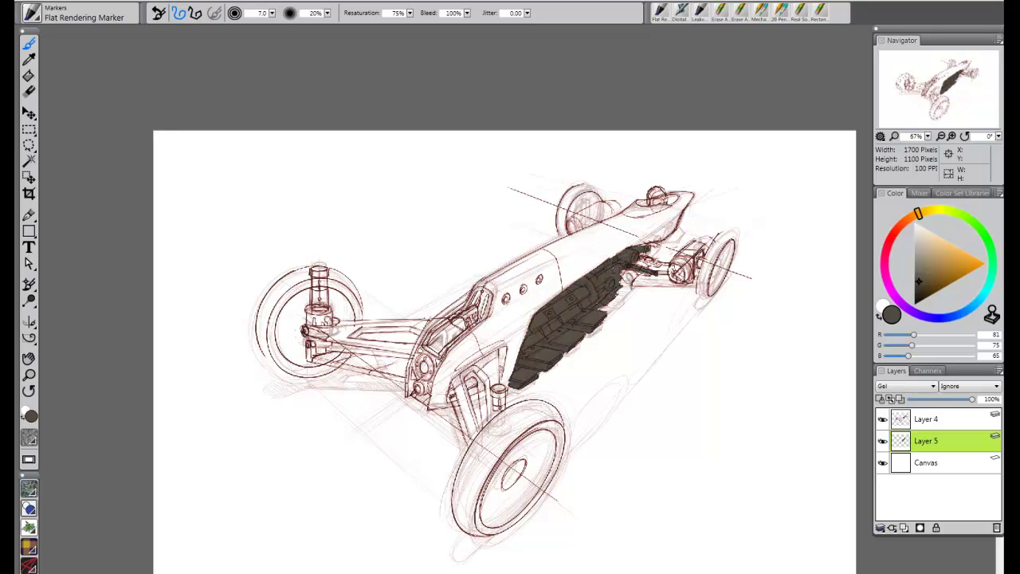
{"action": "mouse_move", "coordinate": [631, 265]}
{"action": "left_mouse_down"}
{"action": "mouse_move", "coordinate": [675, 269]}
{"action": "mouse_move", "coordinate": [701, 247]}
{"action": "mouse_move", "coordinate": [695, 273]}
{"action": "left_mouse_up"}
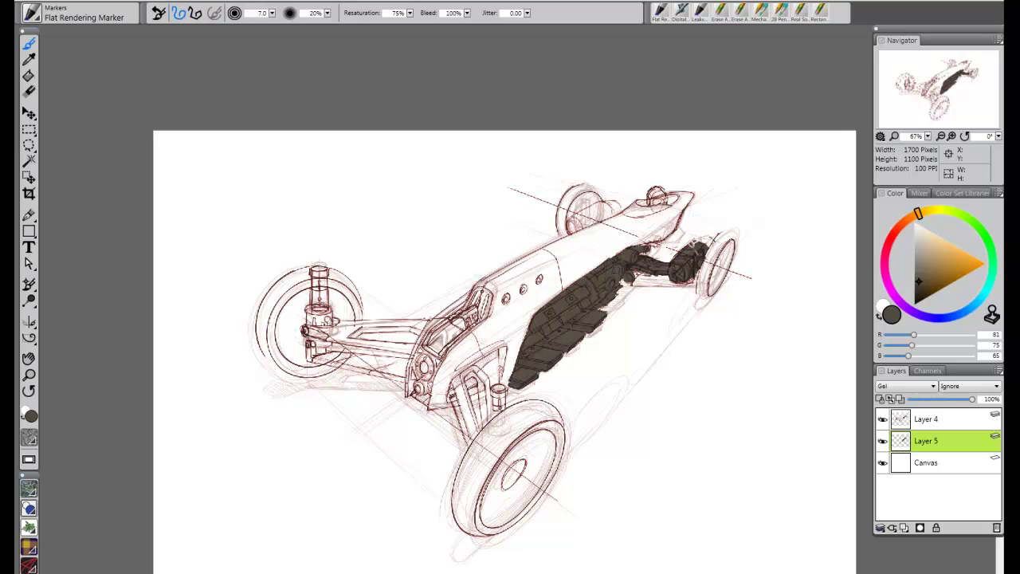
{"action": "left_click_drag", "start_coordinate": [571, 230], "coordinate": [609, 212]}
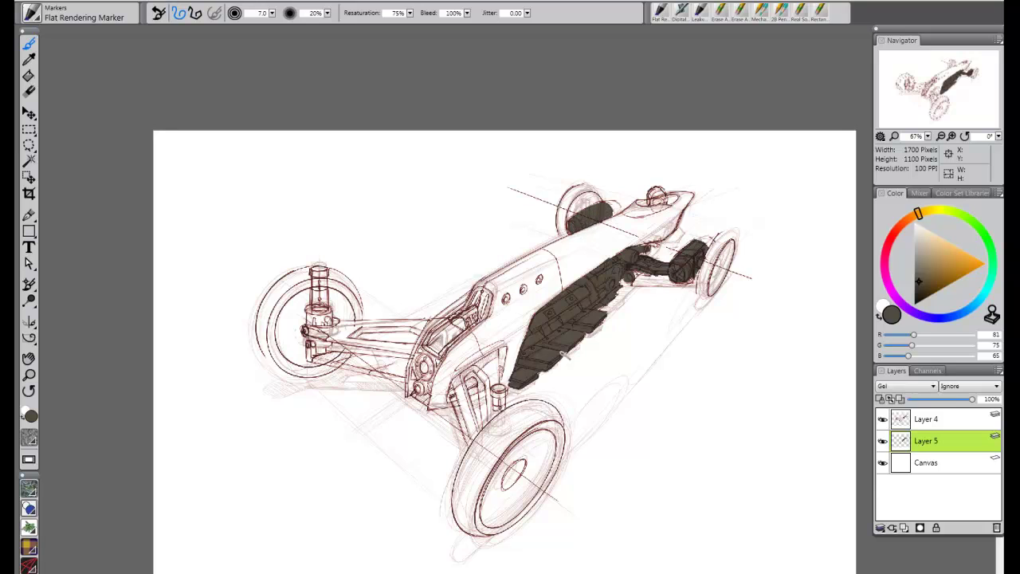
- Fill the near front wheel's suspension arms and the mechanical nose section with the dark marker
{"action": "left_click_drag", "start_coordinate": [460, 382], "coordinate": [470, 439]}
{"action": "key", "text": "["}
{"action": "mouse_move", "coordinate": [457, 405]}
{"action": "left_mouse_down"}
{"action": "mouse_move", "coordinate": [457, 384]}
{"action": "mouse_move", "coordinate": [502, 355]}
{"action": "mouse_move", "coordinate": [488, 381]}
{"action": "left_mouse_up"}
{"action": "left_click_drag", "start_coordinate": [490, 421], "coordinate": [476, 379]}
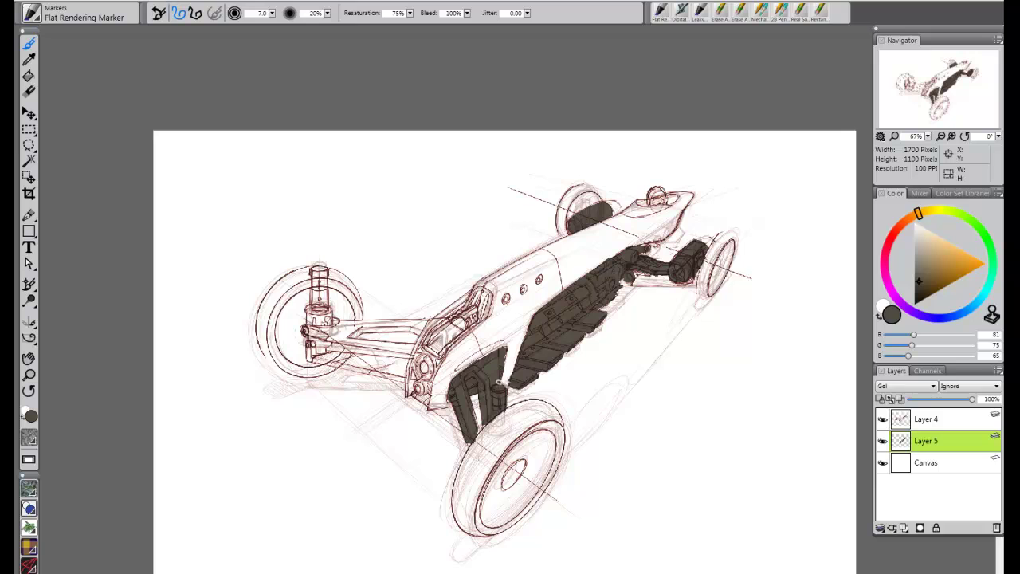
{"action": "key", "text": "]"}
{"action": "mouse_move", "coordinate": [428, 353]}
{"action": "left_mouse_down"}
{"action": "mouse_move", "coordinate": [425, 389]}
{"action": "mouse_move", "coordinate": [415, 384]}
{"action": "mouse_move", "coordinate": [419, 358]}
{"action": "mouse_move", "coordinate": [449, 317]}
{"action": "mouse_move", "coordinate": [447, 339]}
{"action": "mouse_move", "coordinate": [424, 349]}
{"action": "mouse_move", "coordinate": [458, 339]}
{"action": "mouse_move", "coordinate": [450, 333]}
{"action": "mouse_move", "coordinate": [481, 291]}
{"action": "left_mouse_up"}
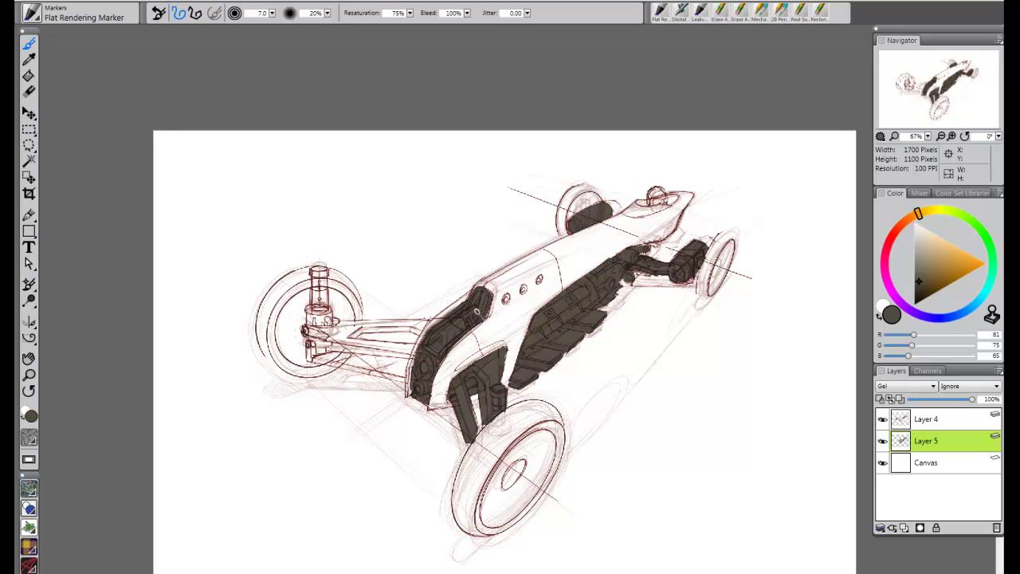
- Fill the upper and lower arms and the upright shock absorber at the far front wheel with the dark marker
{"action": "mouse_move", "coordinate": [333, 325]}
{"action": "left_mouse_down"}
{"action": "mouse_move", "coordinate": [428, 325]}
{"action": "mouse_move", "coordinate": [325, 340]}
{"action": "mouse_move", "coordinate": [359, 331]}
{"action": "mouse_move", "coordinate": [352, 342]}
{"action": "mouse_move", "coordinate": [413, 350]}
{"action": "left_mouse_up"}
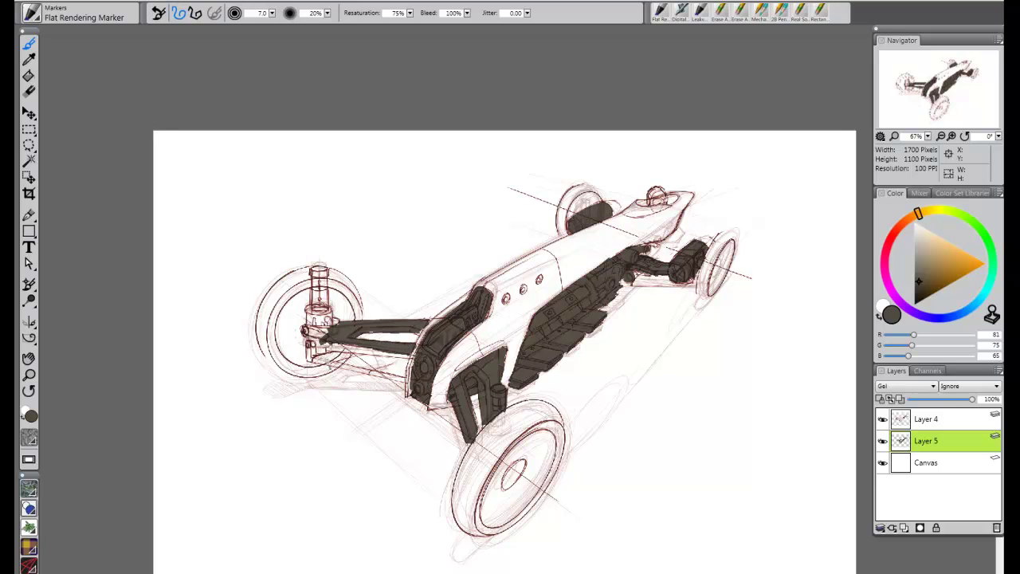
{"action": "mouse_move", "coordinate": [330, 355]}
{"action": "left_mouse_down"}
{"action": "mouse_move", "coordinate": [404, 369]}
{"action": "mouse_move", "coordinate": [314, 363]}
{"action": "mouse_move", "coordinate": [389, 375]}
{"action": "mouse_move", "coordinate": [374, 365]}
{"action": "mouse_move", "coordinate": [399, 365]}
{"action": "left_mouse_up"}
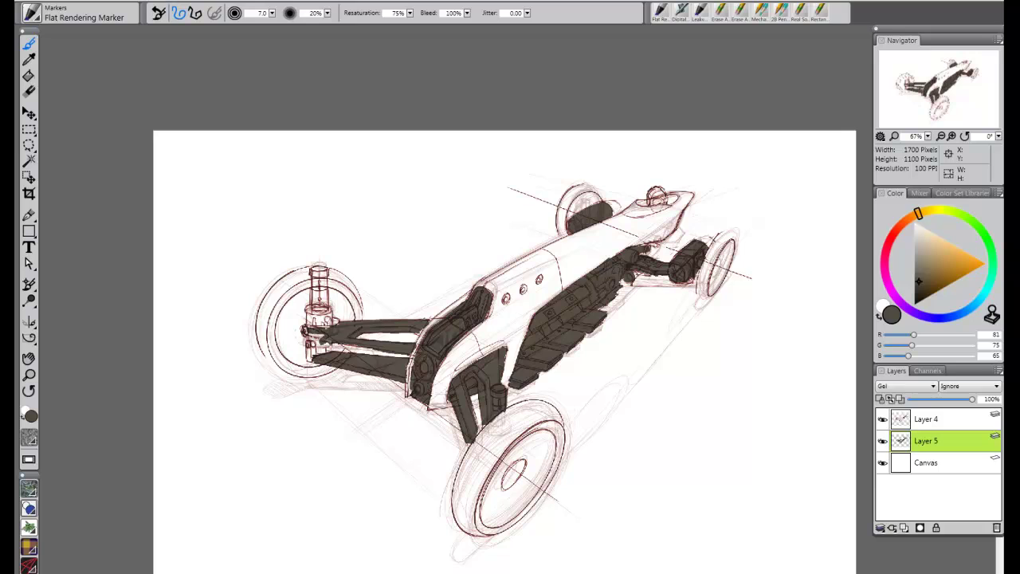
{"action": "key", "text": "bracketright"}
{"action": "key", "text": "bracketright"}
{"action": "key", "text": "bracketright"}
{"action": "mouse_move", "coordinate": [329, 317]}
{"action": "left_mouse_down"}
{"action": "mouse_move", "coordinate": [311, 307]}
{"action": "mouse_move", "coordinate": [310, 338]}
{"action": "mouse_move", "coordinate": [333, 322]}
{"action": "mouse_move", "coordinate": [316, 279]}
{"action": "mouse_move", "coordinate": [321, 350]}
{"action": "left_mouse_up"}
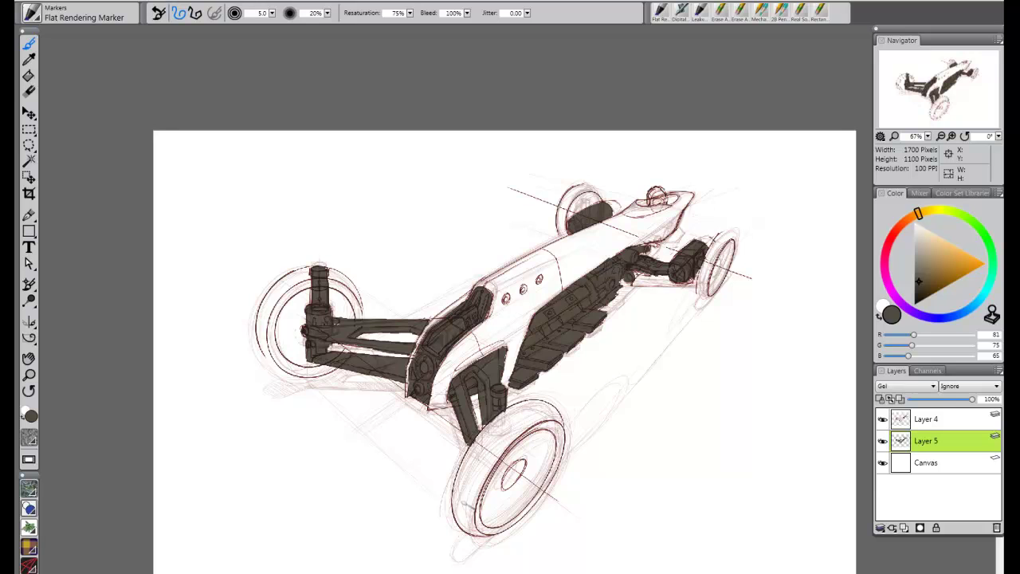
- Lighten the marker color to a mid grey of RGB 134, 125, 112 and undo the test stroke
{"action": "left_click_drag", "start_coordinate": [918, 274], "coordinate": [920, 265]}
{"action": "mouse_move", "coordinate": [647, 416]}
{"action": "left_mouse_down"}
{"action": "mouse_move", "coordinate": [771, 423]}
{"action": "mouse_move", "coordinate": [786, 483]}
{"action": "left_mouse_up"}
{"action": "key", "text": "ctrl+z"}
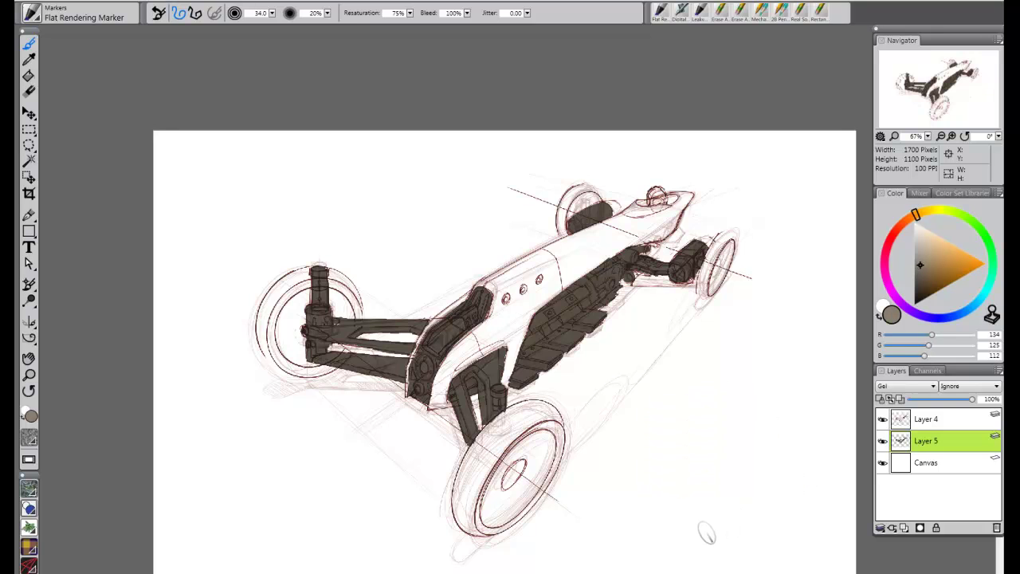
- Create a new layer and move it beneath Layer 5, directly above the Canvas
{"action": "left_click", "coordinate": [998, 369]}
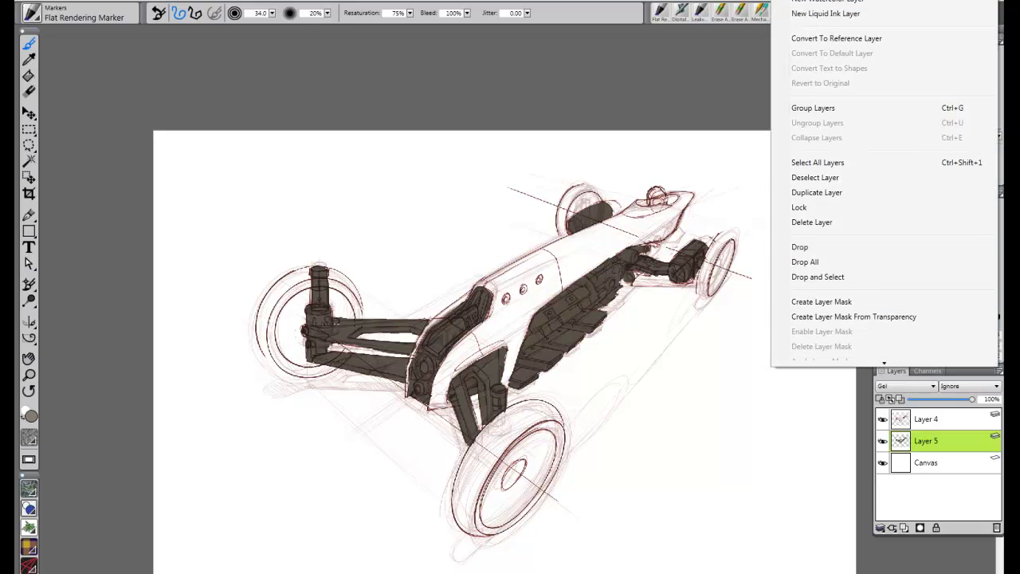
{"action": "left_click", "coordinate": [806, 2]}
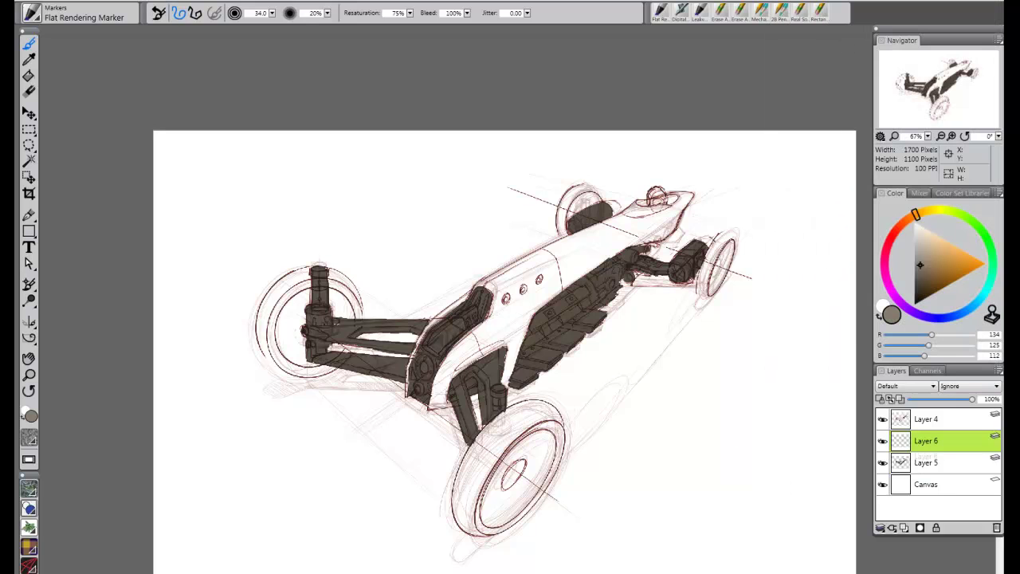
{"action": "left_click_drag", "start_coordinate": [926, 444], "coordinate": [928, 470]}
- Choose the Flat Rendering Marker2 variant and enlarge it to size 57, undoing the trial strokes on the canvas
{"action": "left_click", "coordinate": [32, 13]}
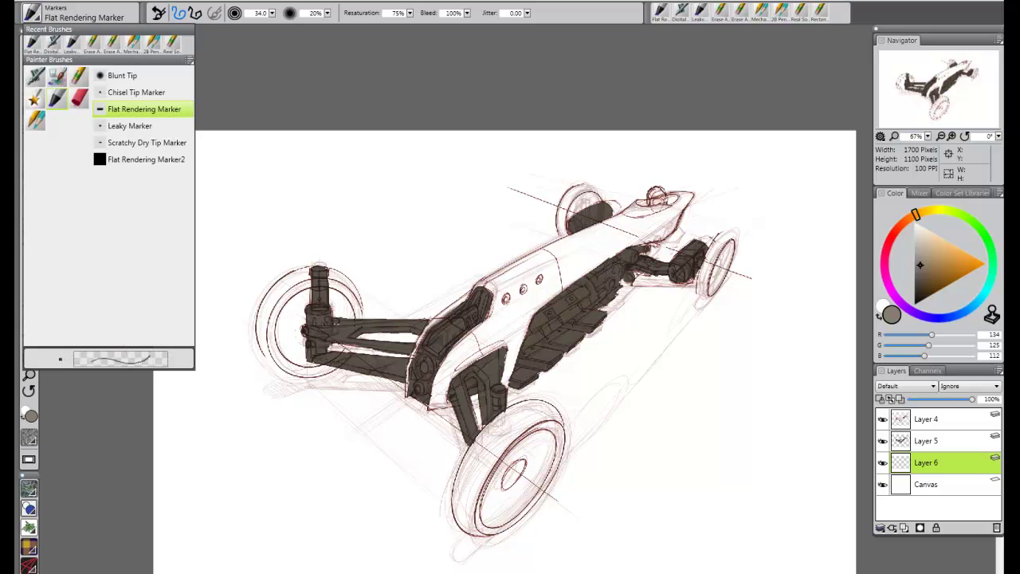
{"action": "left_click", "coordinate": [131, 159]}
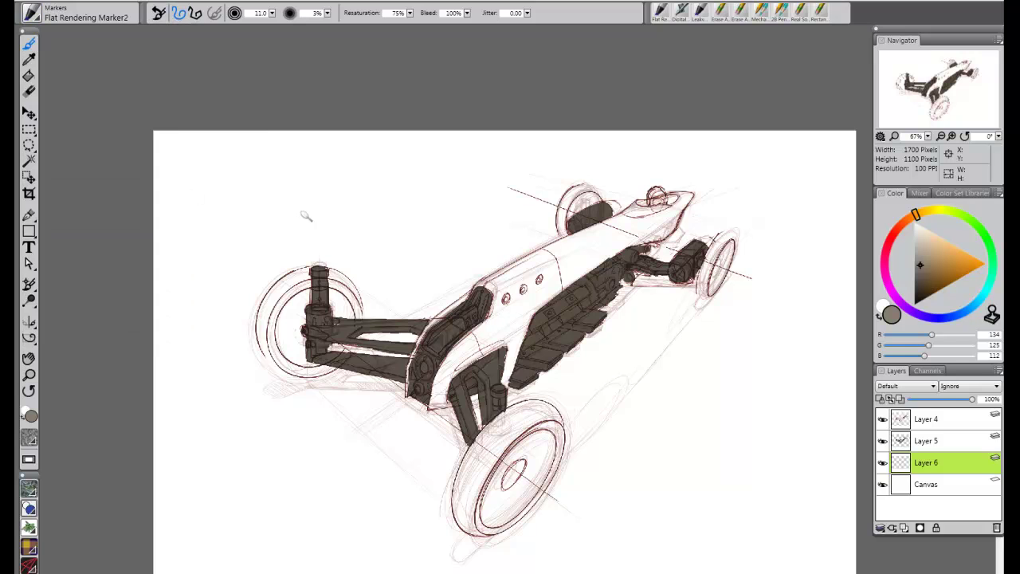
{"action": "mouse_move", "coordinate": [306, 217]}
{"action": "left_mouse_down"}
{"action": "mouse_move", "coordinate": [439, 271]}
{"action": "mouse_move", "coordinate": [510, 319]}
{"action": "left_mouse_up"}
{"action": "key", "text": "ctrl+z"}
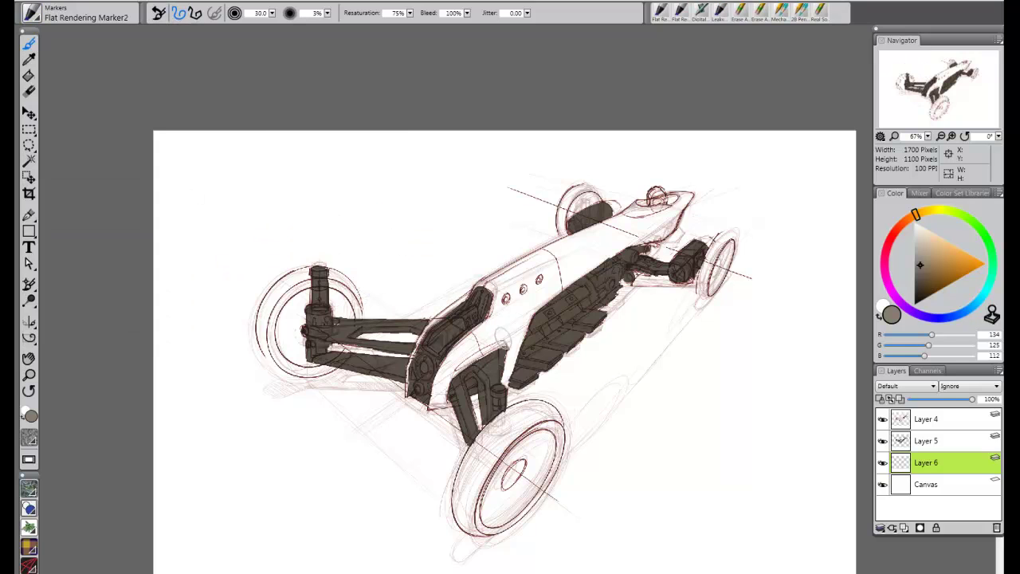
{"action": "key", "text": "bracketright"}
{"action": "key", "text": "bracketright"}
{"action": "mouse_move", "coordinate": [711, 494]}
{"action": "left_mouse_down"}
{"action": "mouse_move", "coordinate": [522, 384]}
{"action": "mouse_move", "coordinate": [715, 436]}
{"action": "left_mouse_up"}
{"action": "key", "text": "ctrl+z"}
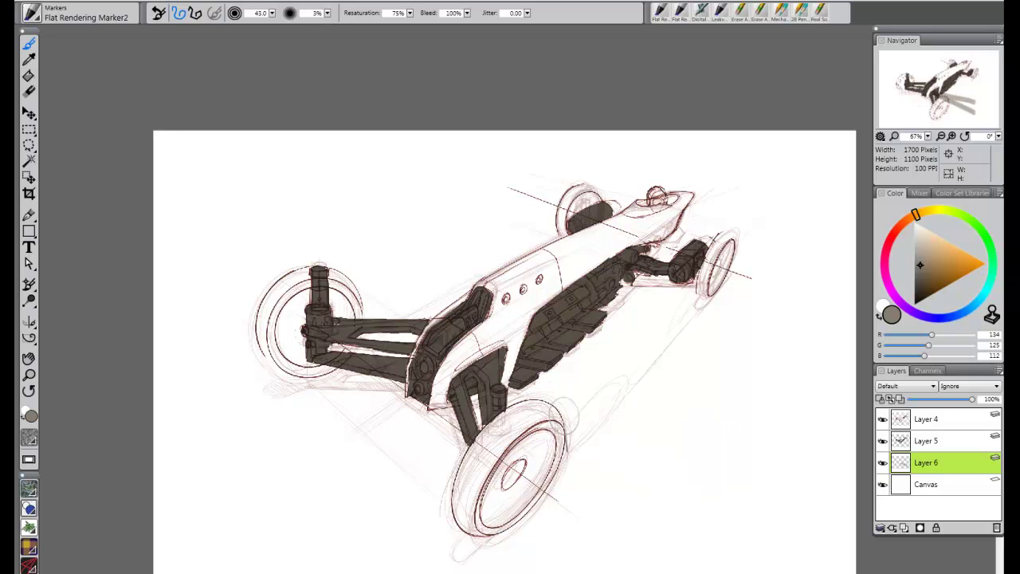
{"action": "key", "text": "bracketright"}
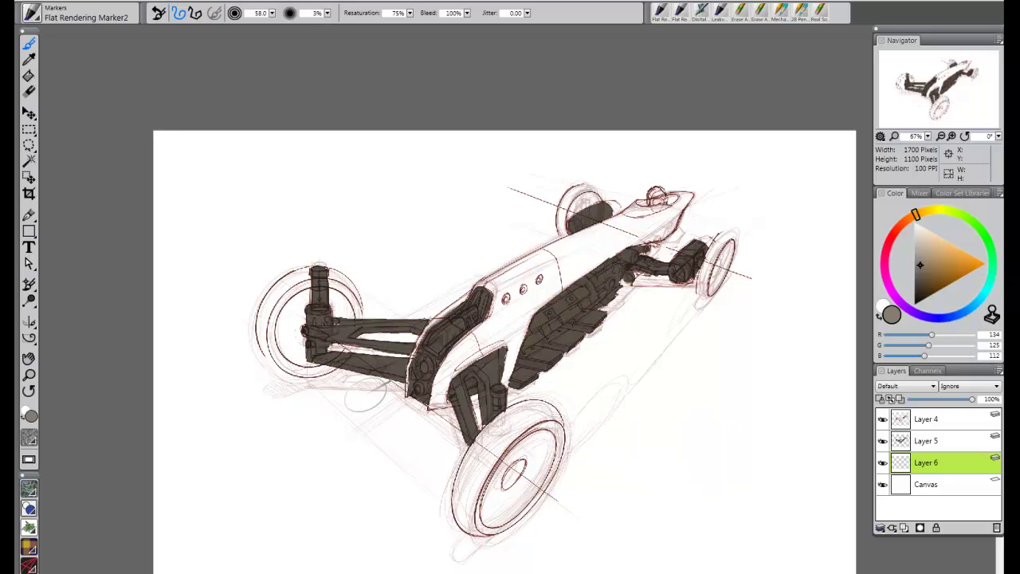
{"action": "key", "text": "bracketleft"}
- Paint a grey ground shadow beneath the front suspension, spanning diagonally from the far front wheel to the near one
{"action": "left_click_drag", "start_coordinate": [309, 378], "coordinate": [441, 497]}
{"action": "left_click_drag", "start_coordinate": [342, 379], "coordinate": [494, 506]}
{"action": "left_click_drag", "start_coordinate": [341, 366], "coordinate": [482, 458]}
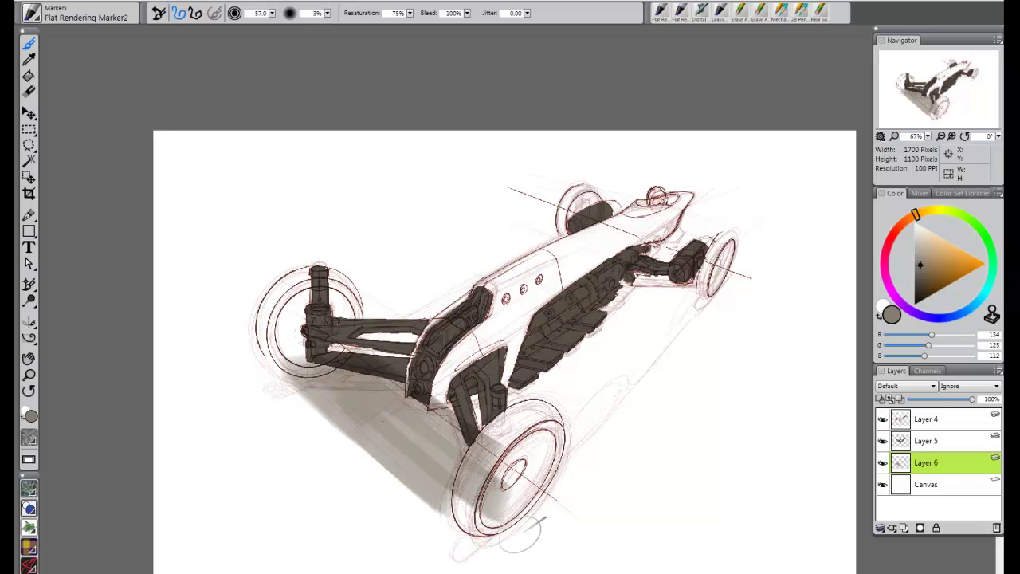
- Extend the ground shadow from the near front wheel to the canvas's right edge with broad strokes, enlarging the marker to size 62
{"action": "mouse_move", "coordinate": [437, 521]}
{"action": "left_mouse_down"}
{"action": "mouse_move", "coordinate": [852, 550]}
{"action": "mouse_move", "coordinate": [860, 534]}
{"action": "left_mouse_up"}
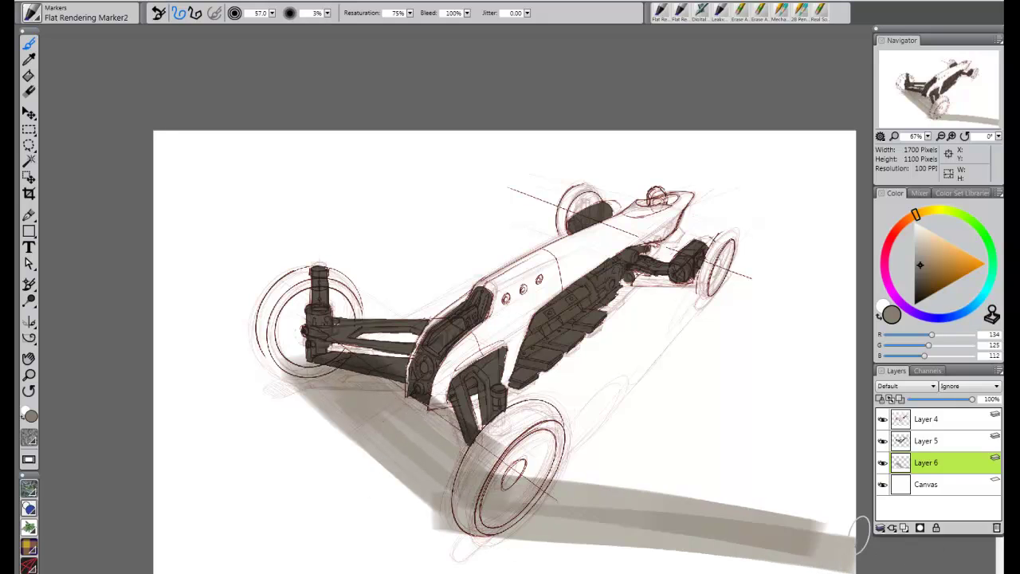
{"action": "left_click_drag", "start_coordinate": [473, 461], "coordinate": [824, 538]}
{"action": "key", "text": "bracketright"}
{"action": "key", "text": "bracketright"}
{"action": "key", "text": "bracketright"}
{"action": "key", "text": "bracketright"}
{"action": "key", "text": "bracketright"}
{"action": "left_click_drag", "start_coordinate": [487, 436], "coordinate": [827, 513]}
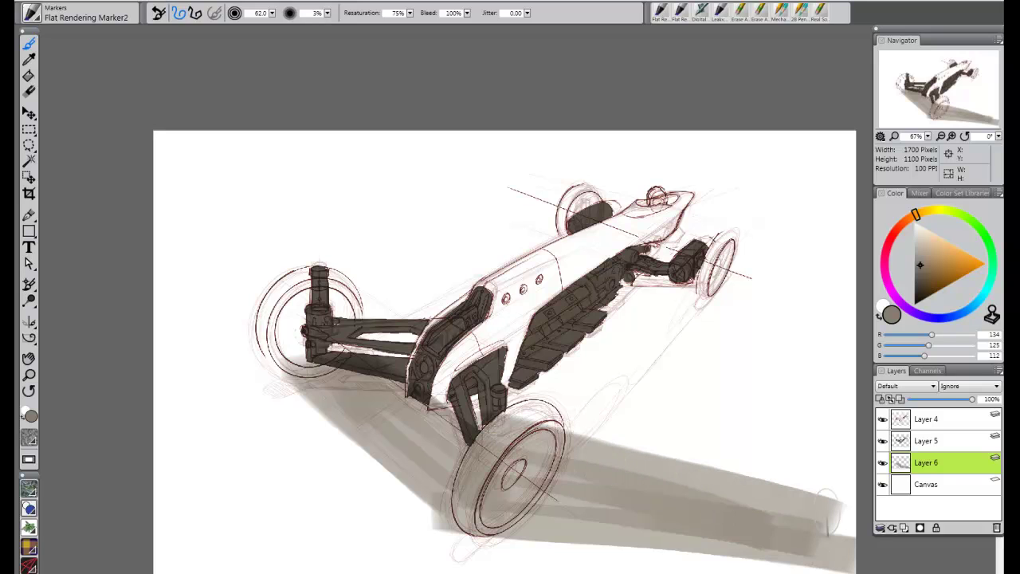
{"action": "left_click_drag", "start_coordinate": [482, 487], "coordinate": [818, 548]}
{"action": "left_click_drag", "start_coordinate": [480, 410], "coordinate": [772, 493]}
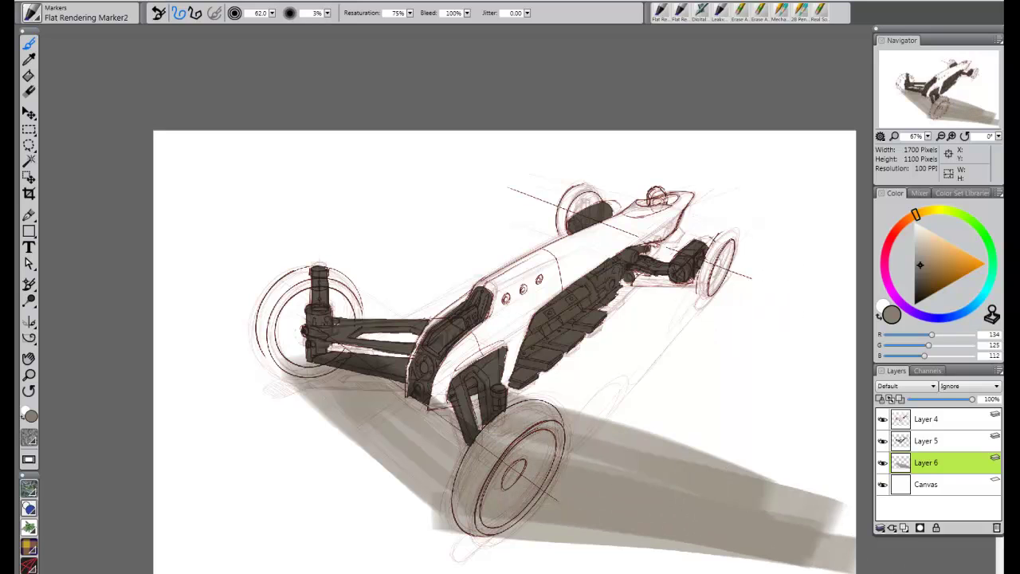
- Sweep broad grey shadow strokes from the rear body, engine side and near rear wheel toward the canvas's right edge
{"action": "left_click_drag", "start_coordinate": [611, 241], "coordinate": [853, 244]}
{"action": "left_click_drag", "start_coordinate": [601, 279], "coordinate": [790, 282]}
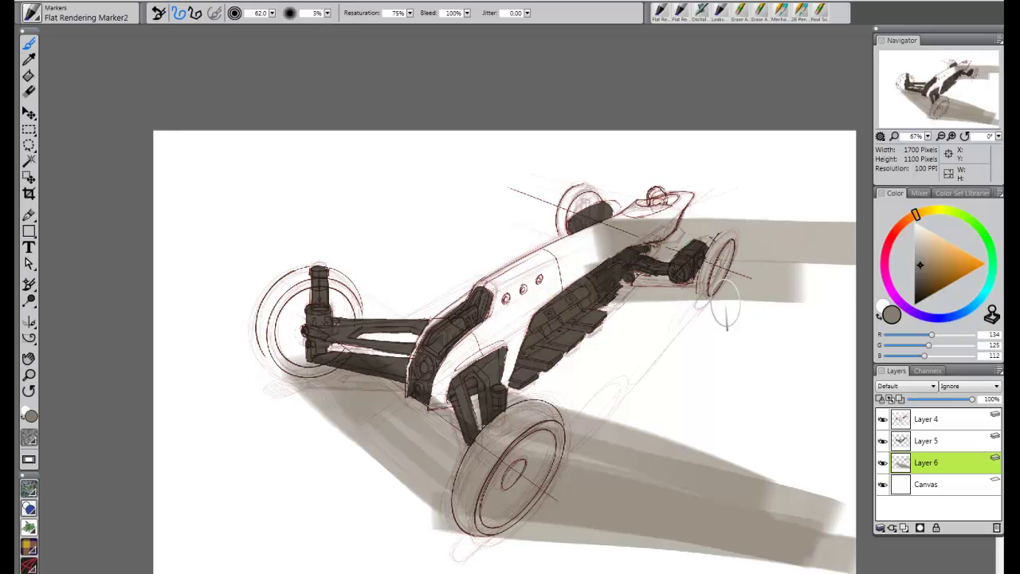
{"action": "left_click_drag", "start_coordinate": [558, 318], "coordinate": [825, 341]}
{"action": "mouse_move", "coordinate": [538, 355]}
{"action": "left_mouse_down"}
{"action": "mouse_move", "coordinate": [769, 486]}
{"action": "mouse_move", "coordinate": [807, 333]}
{"action": "left_mouse_up"}
{"action": "mouse_move", "coordinate": [572, 386]}
{"action": "left_mouse_down"}
{"action": "mouse_move", "coordinate": [858, 417]}
{"action": "mouse_move", "coordinate": [855, 479]}
{"action": "left_mouse_up"}
{"action": "left_click_drag", "start_coordinate": [572, 426], "coordinate": [697, 446]}
{"action": "left_click_drag", "start_coordinate": [586, 340], "coordinate": [697, 307]}
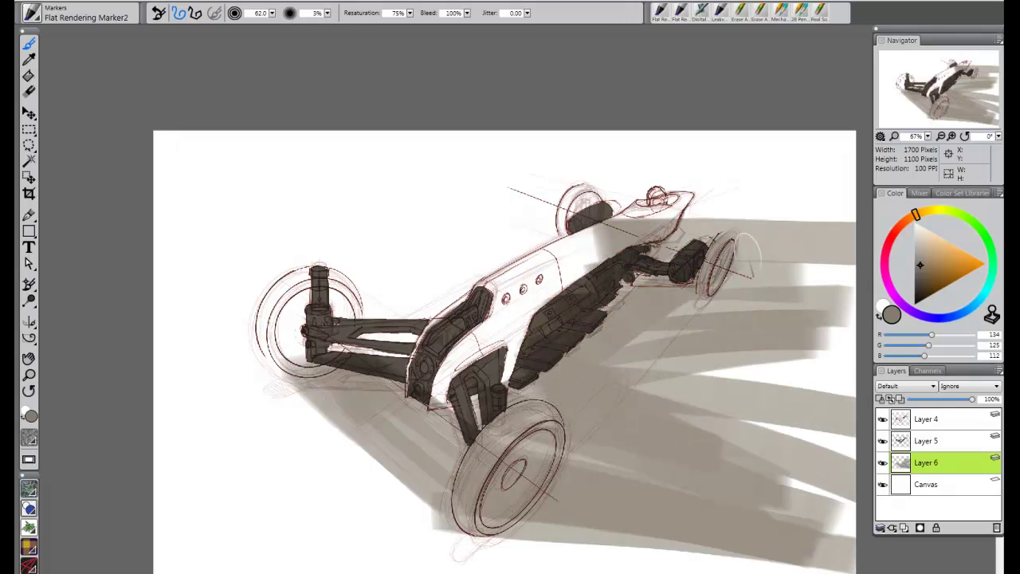
- Fill the white gaps in the ground shadow beside the engine block, behind the rear wheel and along the shadow's lower edge
{"action": "left_click_drag", "start_coordinate": [580, 299], "coordinate": [763, 295]}
{"action": "left_click_drag", "start_coordinate": [585, 282], "coordinate": [749, 261]}
{"action": "left_click_drag", "start_coordinate": [619, 352], "coordinate": [783, 310]}
{"action": "left_click_drag", "start_coordinate": [652, 382], "coordinate": [802, 296]}
{"action": "left_click_drag", "start_coordinate": [747, 450], "coordinate": [818, 243]}
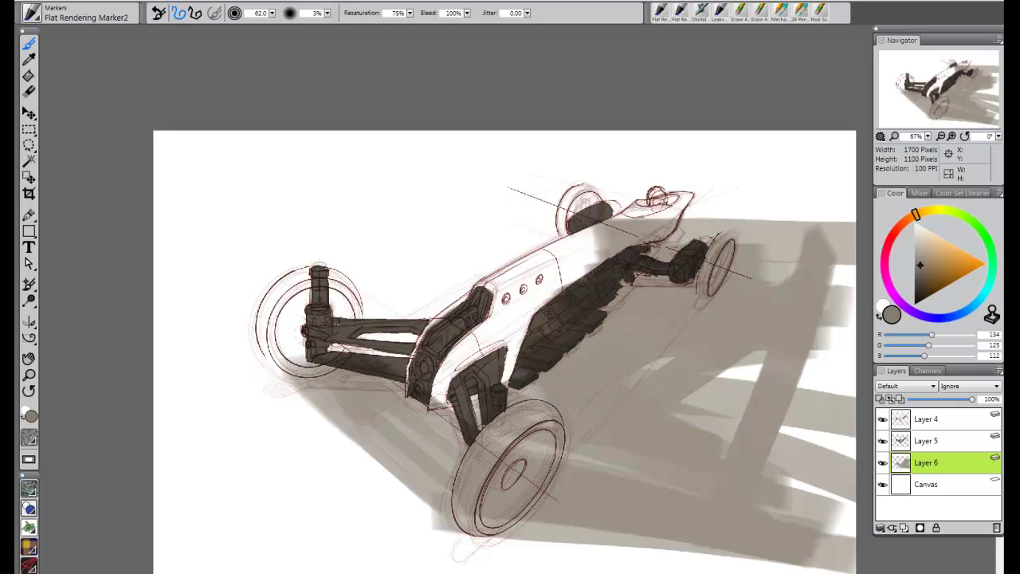
{"action": "left_click_drag", "start_coordinate": [457, 526], "coordinate": [778, 557]}
{"action": "left_click_drag", "start_coordinate": [514, 529], "coordinate": [846, 556]}
{"action": "left_click_drag", "start_coordinate": [690, 436], "coordinate": [803, 442]}
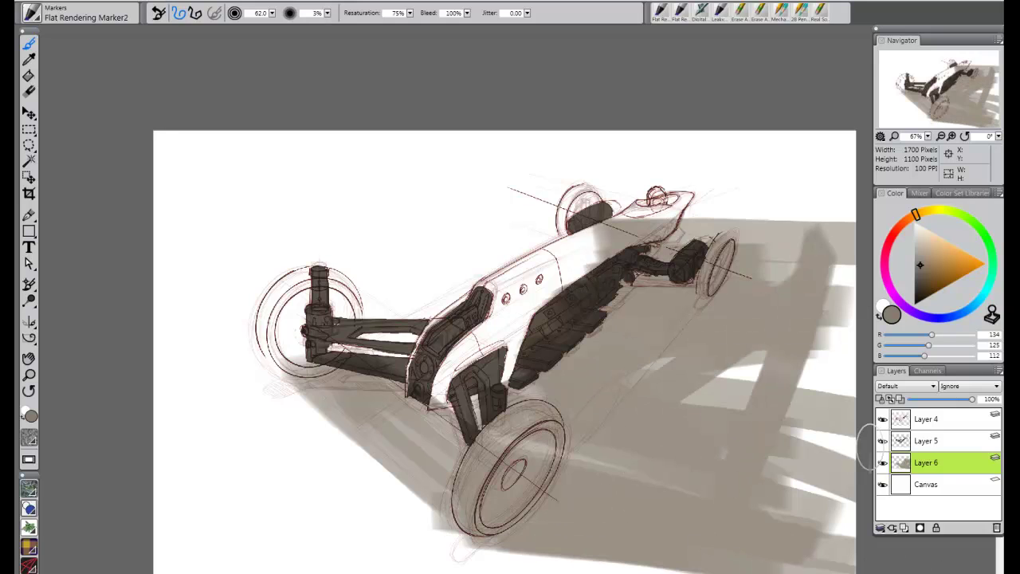
{"action": "left_click_drag", "start_coordinate": [852, 398], "coordinate": [705, 362]}
{"action": "left_click_drag", "start_coordinate": [796, 283], "coordinate": [827, 252]}
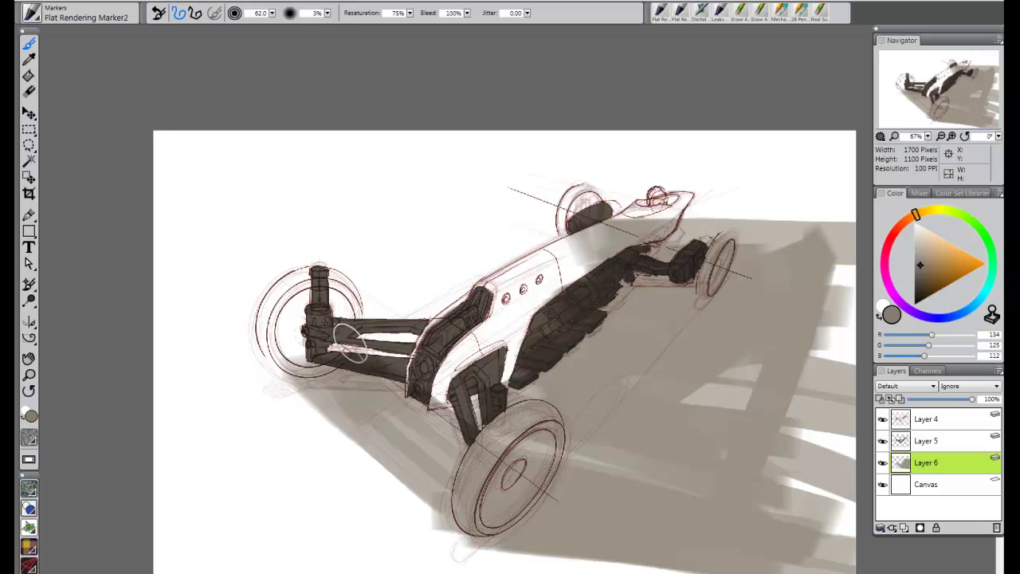
- Shade the gaps between the front suspension arms and add a short grey stroke behind the far front wheel, reducing the marker to size 52
{"action": "key", "text": "bracketleft"}
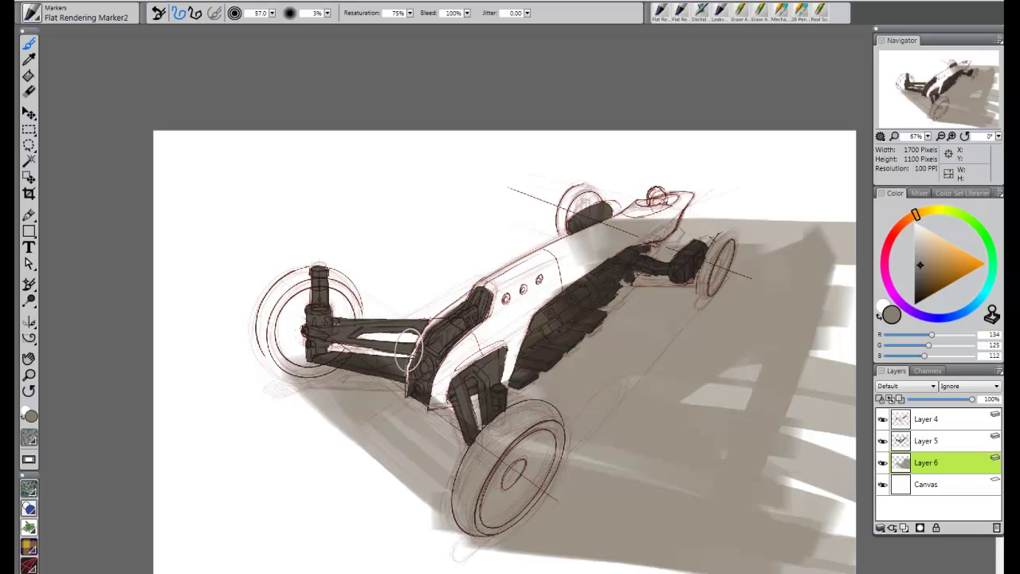
{"action": "left_click_drag", "start_coordinate": [351, 319], "coordinate": [487, 407]}
{"action": "left_click_drag", "start_coordinate": [335, 335], "coordinate": [478, 422]}
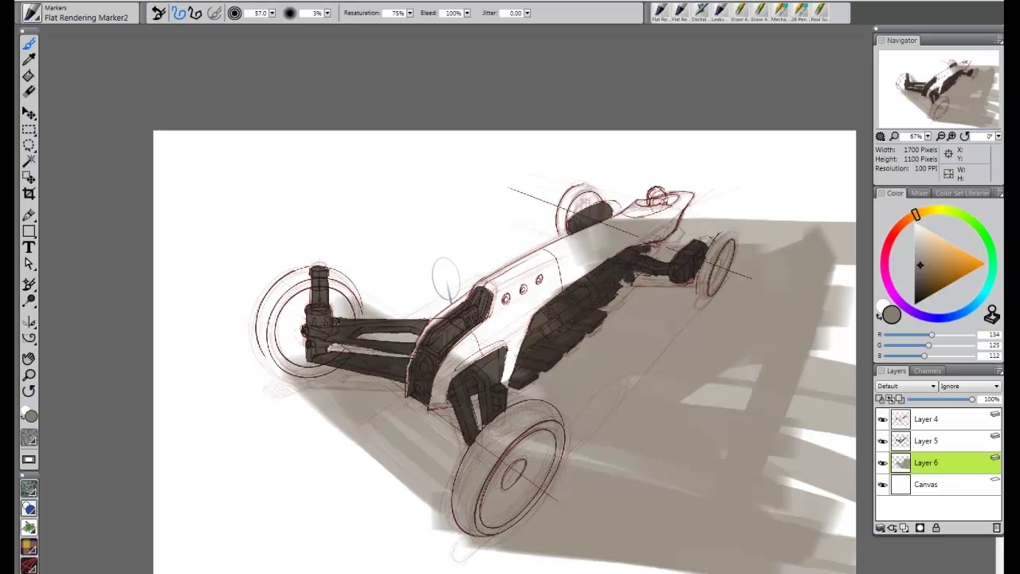
{"action": "key", "text": "bracketleft"}
{"action": "left_click_drag", "start_coordinate": [338, 312], "coordinate": [424, 275]}
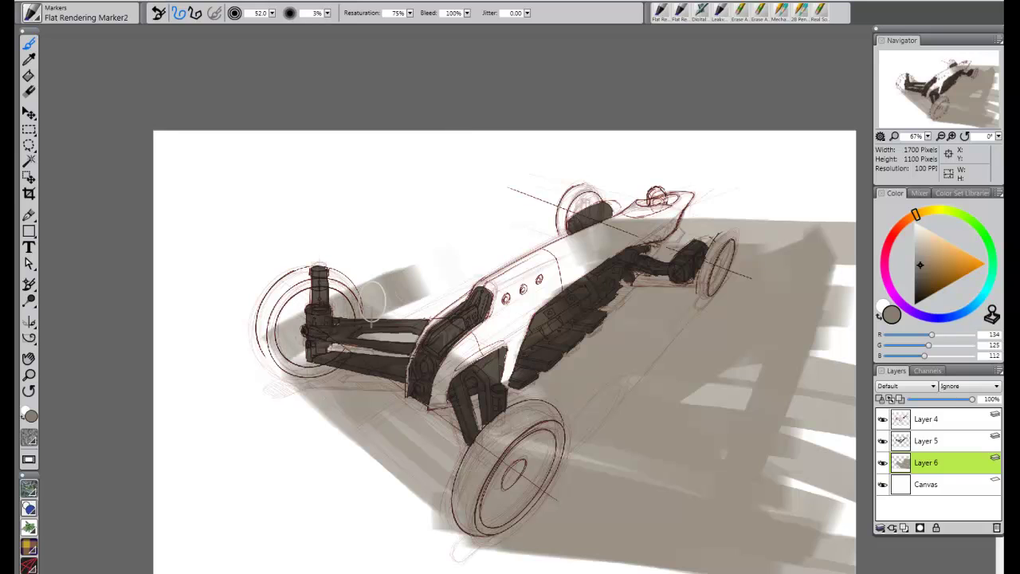
- Try extending the grey shading behind the far front wheel and across the front of the body
{"action": "left_click_drag", "start_coordinate": [373, 303], "coordinate": [605, 388]}
{"action": "left_click_drag", "start_coordinate": [374, 273], "coordinate": [583, 341]}
{"action": "key", "text": "bracketright"}
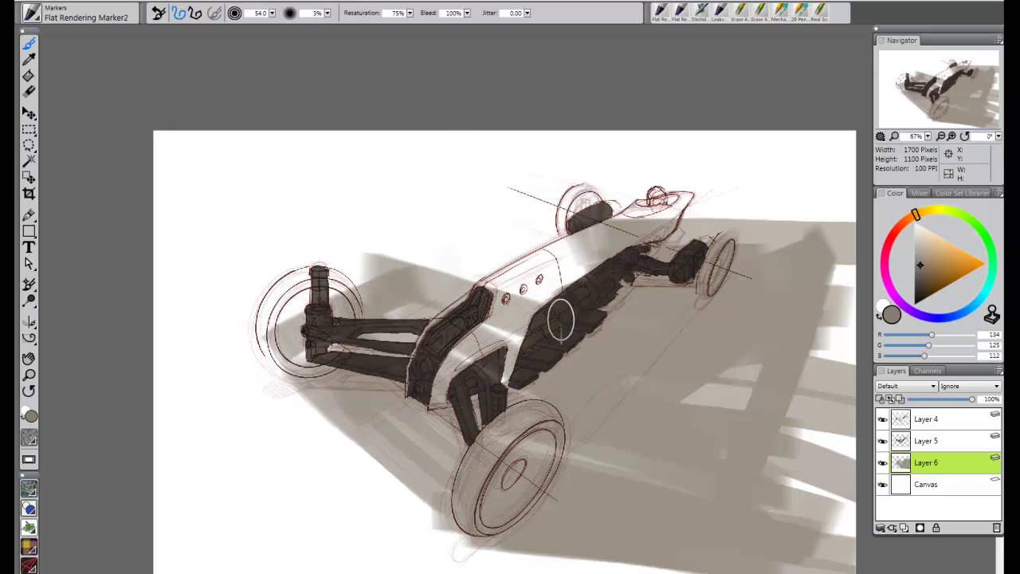
{"action": "key", "text": "bracketleft"}
{"action": "left_click_drag", "start_coordinate": [311, 349], "coordinate": [477, 270]}
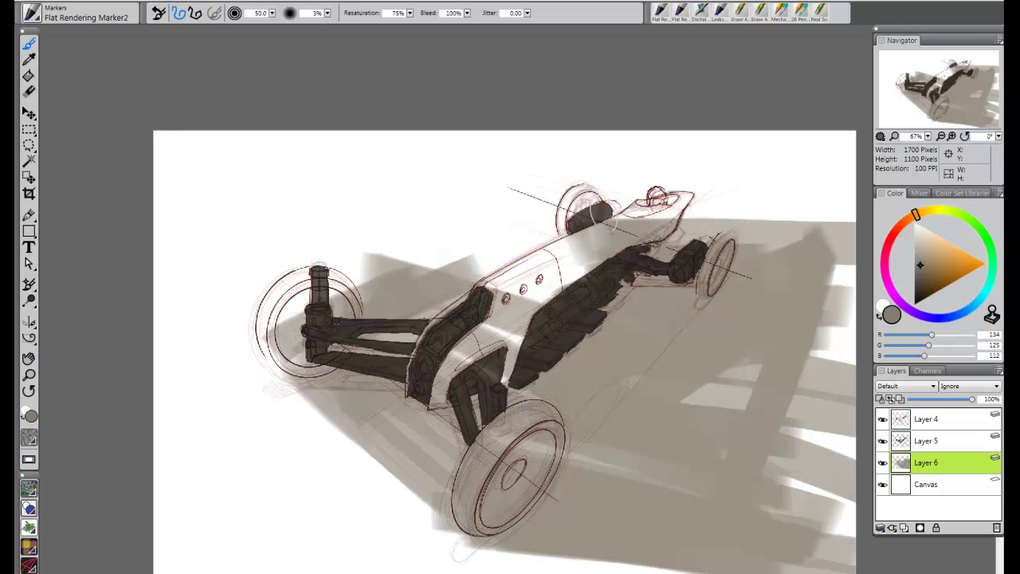
- Try erasing the upper edge of the shading behind the far front wheel, then undo the erasing and the last body strokes
{"action": "left_click", "coordinate": [29, 90]}
{"action": "left_click_drag", "start_coordinate": [344, 271], "coordinate": [456, 239]}
{"action": "left_click_drag", "start_coordinate": [322, 293], "coordinate": [418, 267]}
{"action": "left_click_drag", "start_coordinate": [249, 351], "coordinate": [509, 242]}
{"action": "key", "text": "ctrl+z"}
{"action": "key", "text": "ctrl+z"}
{"action": "key", "text": "ctrl+z"}
{"action": "key", "text": "ctrl+z"}
{"action": "key", "text": "ctrl+z"}
{"action": "key", "text": "ctrl+z"}
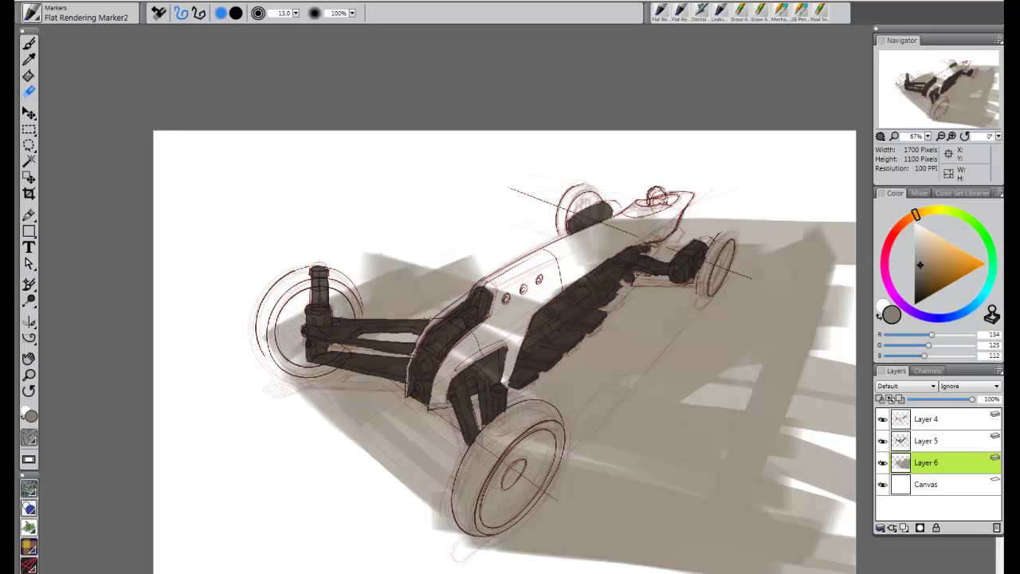
{"action": "key", "text": "ctrl+z"}
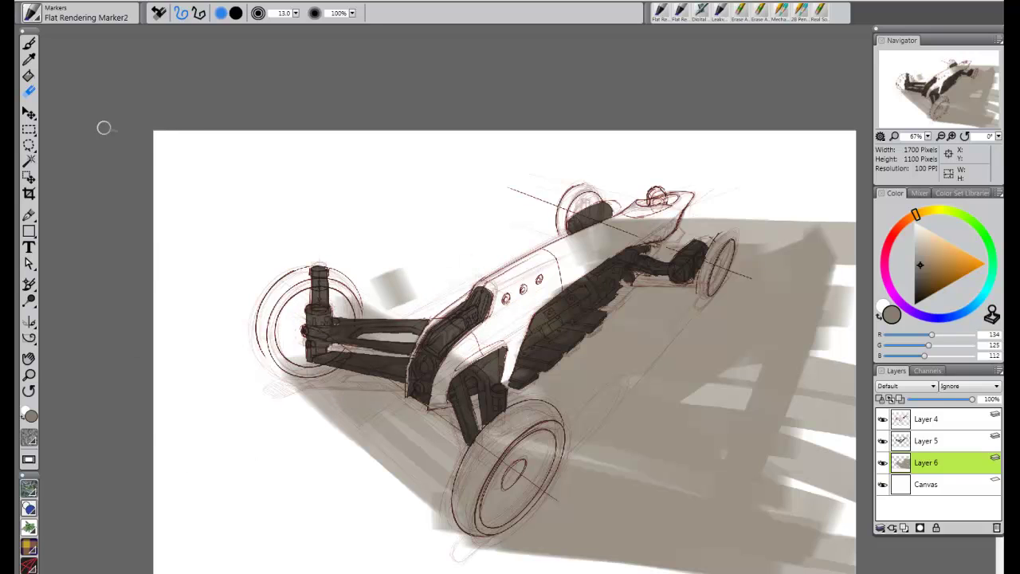
- Return to painting with Flat Rendering Marker2 and extend the grey shading over the rear body and the ground beside the near front wheel
{"action": "left_click", "coordinate": [73, 13]}
{"action": "left_click", "coordinate": [151, 159]}
{"action": "key", "text": "b"}
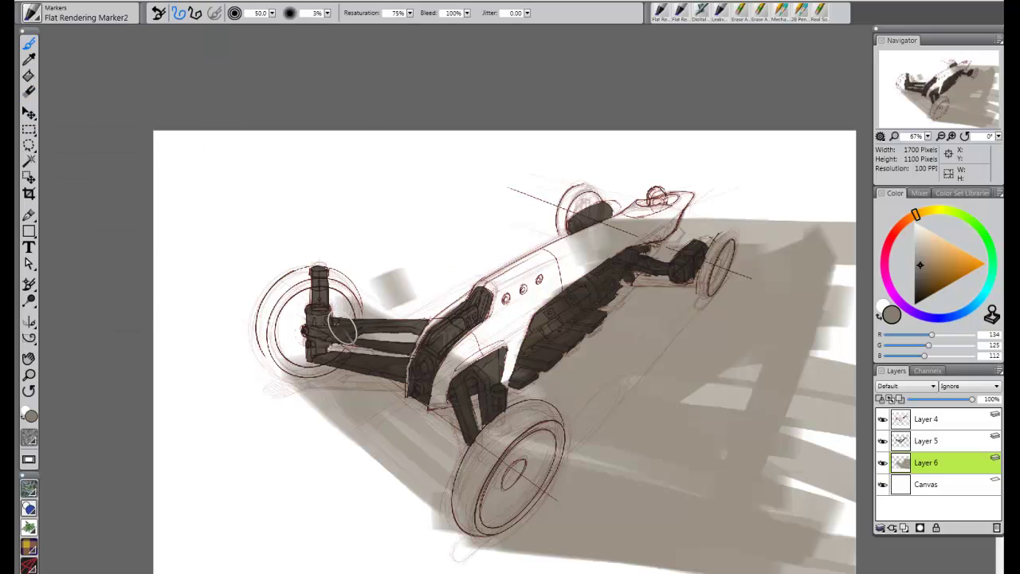
{"action": "left_click_drag", "start_coordinate": [565, 230], "coordinate": [812, 264]}
{"action": "left_click_drag", "start_coordinate": [631, 219], "coordinate": [803, 224]}
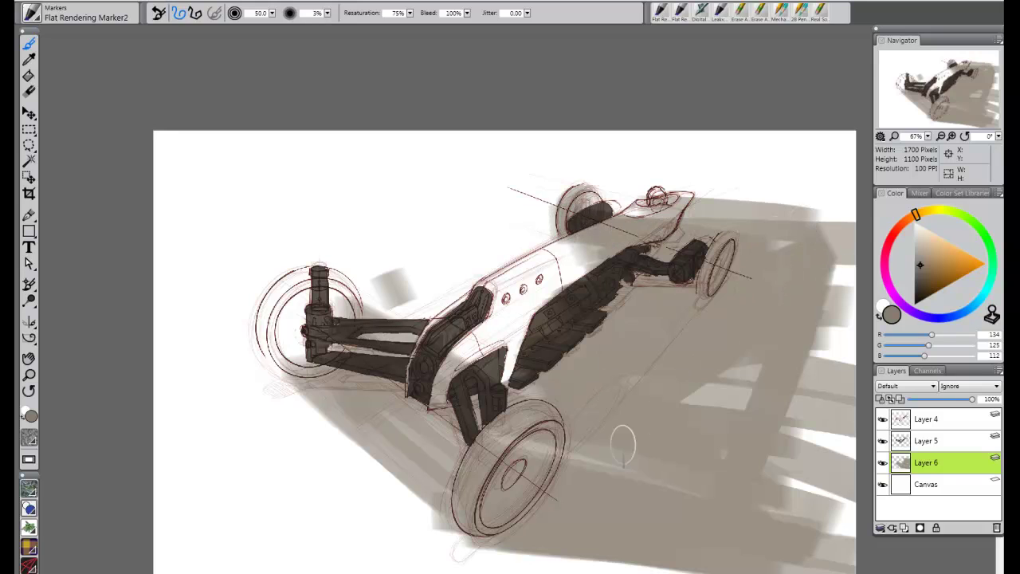
{"action": "left_click_drag", "start_coordinate": [482, 447], "coordinate": [627, 450]}
{"action": "left_click_drag", "start_coordinate": [500, 392], "coordinate": [631, 384]}
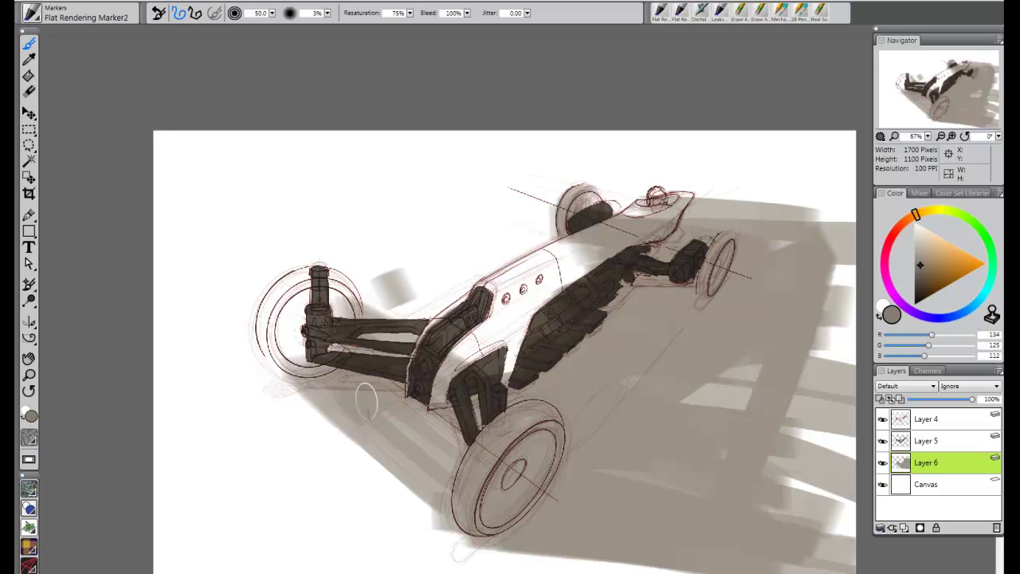
- Even out the ground shading between the two front wheels, darkening the marker grey to RGB 118, 108, 94
{"action": "mouse_move", "coordinate": [289, 368]}
{"action": "left_mouse_down"}
{"action": "mouse_move", "coordinate": [586, 464]}
{"action": "mouse_move", "coordinate": [363, 401]}
{"action": "mouse_move", "coordinate": [597, 490]}
{"action": "left_mouse_up"}
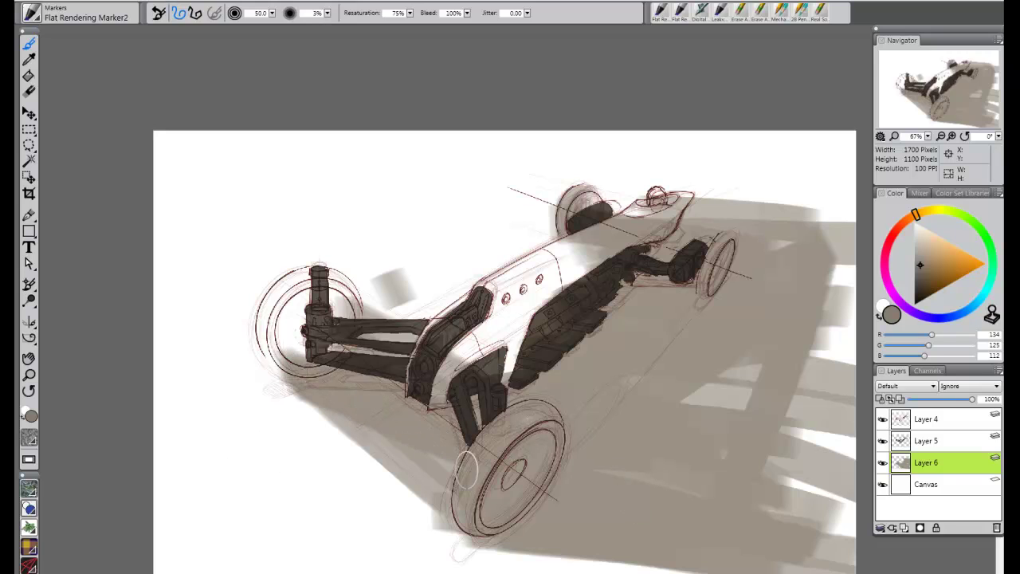
{"action": "left_click", "coordinate": [921, 270]}
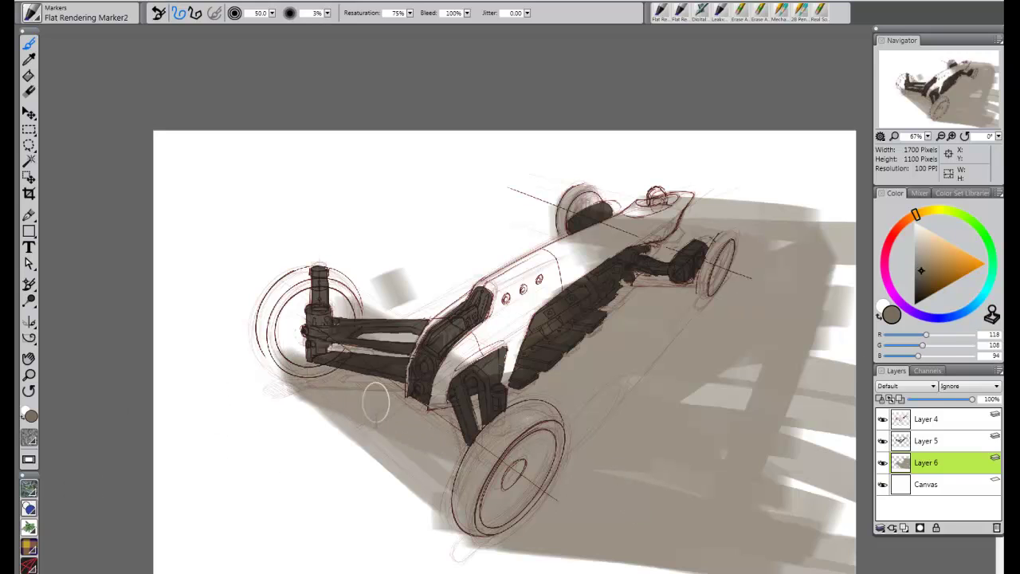
{"action": "left_click_drag", "start_coordinate": [274, 370], "coordinate": [427, 410]}
- Try a darker grey stroke on the ground beneath the near front wheel, then undo it
{"action": "left_click", "coordinate": [922, 278]}
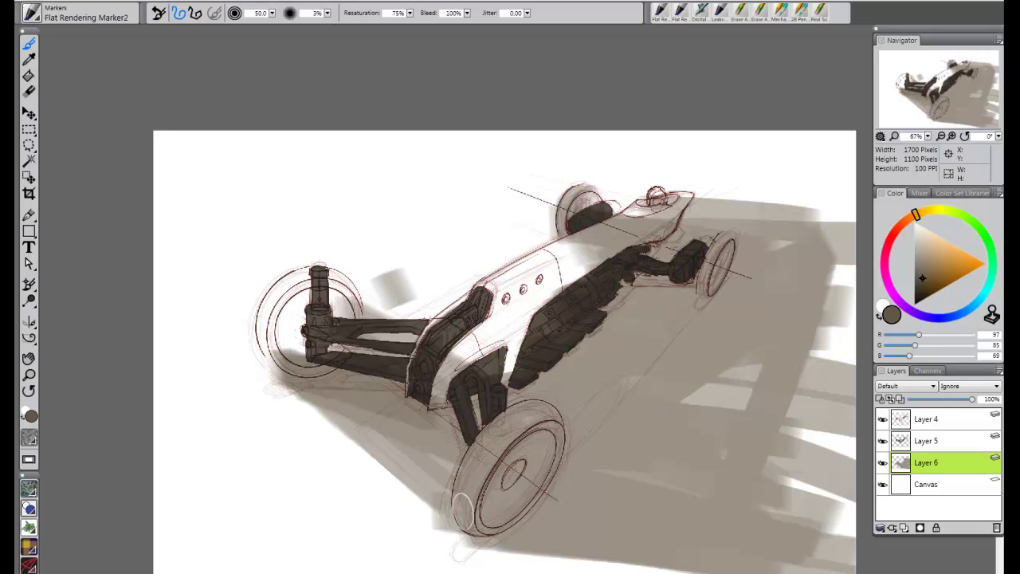
{"action": "left_click_drag", "start_coordinate": [462, 513], "coordinate": [620, 528]}
{"action": "key", "text": "ctrl+z"}
- Set the grey to RGB 125, 115, 101 and deepen the ground shadow beside the near front wheel and along the body's near side
{"action": "left_click", "coordinate": [921, 269]}
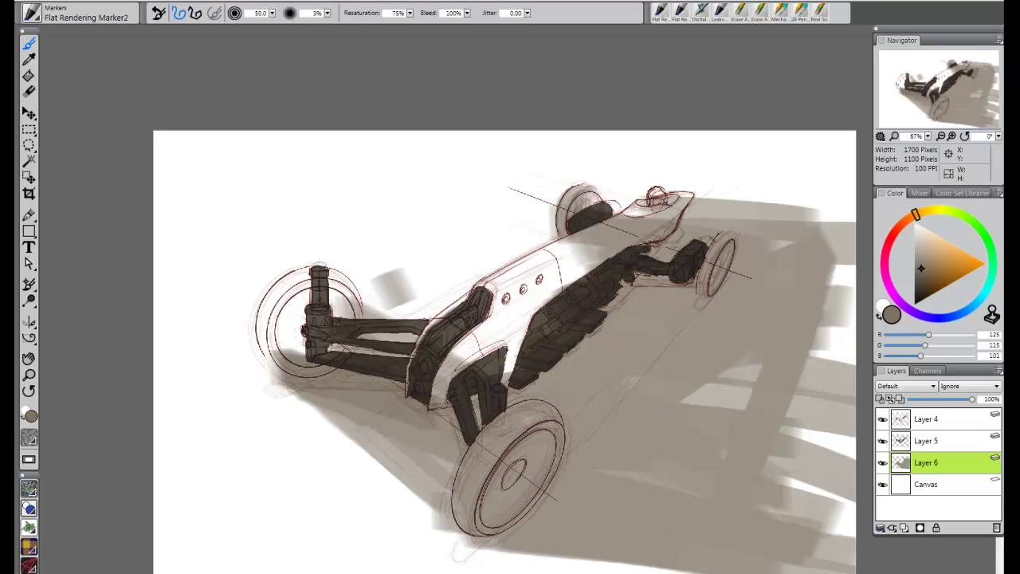
{"action": "left_click_drag", "start_coordinate": [485, 523], "coordinate": [585, 523]}
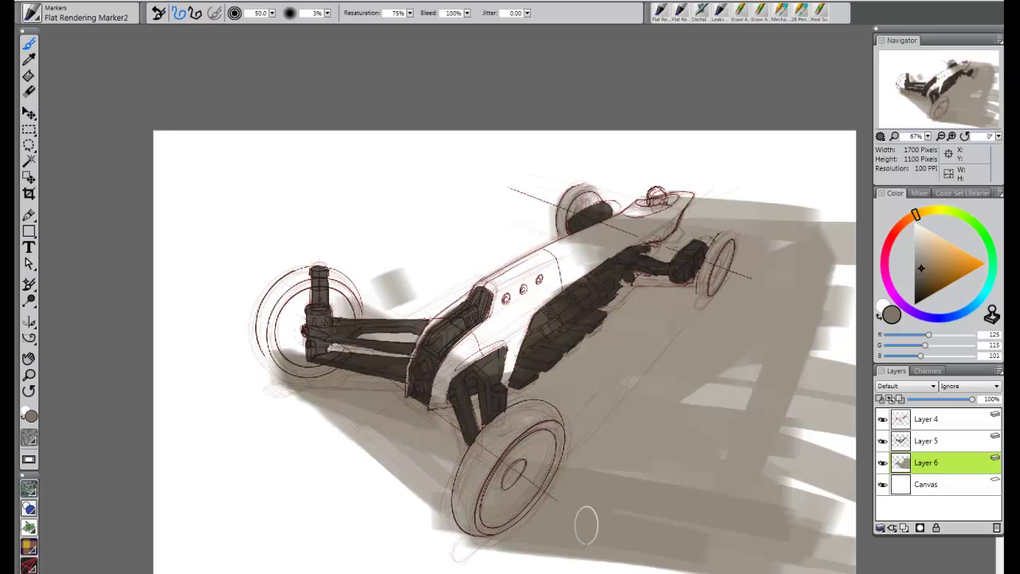
{"action": "left_click_drag", "start_coordinate": [526, 360], "coordinate": [635, 359]}
{"action": "left_click_drag", "start_coordinate": [556, 328], "coordinate": [686, 328]}
{"action": "left_click_drag", "start_coordinate": [569, 305], "coordinate": [700, 297]}
{"action": "left_click_drag", "start_coordinate": [608, 280], "coordinate": [763, 280]}
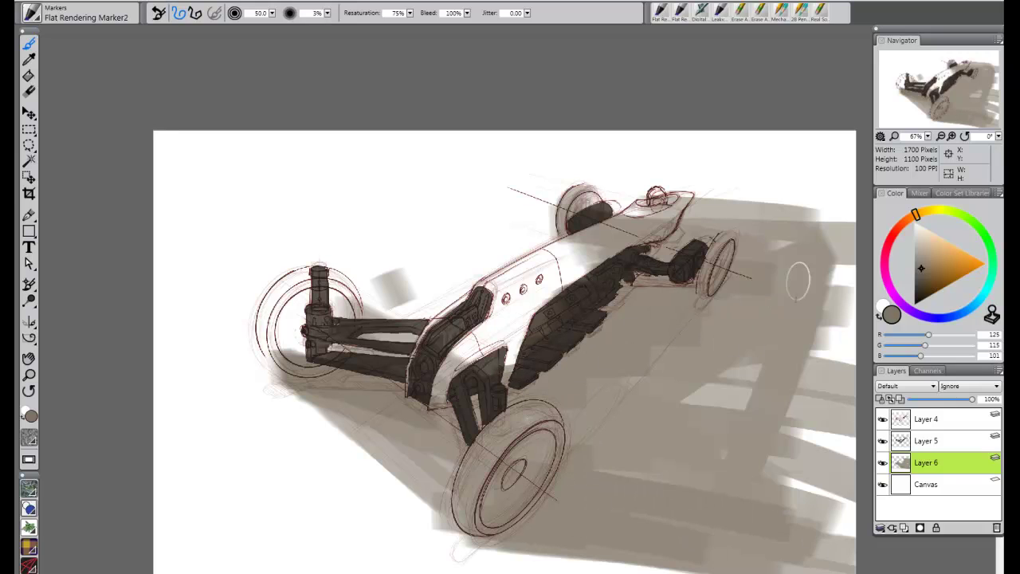
{"action": "left_click_drag", "start_coordinate": [657, 238], "coordinate": [777, 238]}
- Add more grey strokes to the ground behind the near front wheel, at its base, and between the front wheels
{"action": "left_click_drag", "start_coordinate": [586, 389], "coordinate": [660, 388]}
{"action": "left_click_drag", "start_coordinate": [529, 435], "coordinate": [575, 424]}
{"action": "left_click_drag", "start_coordinate": [430, 511], "coordinate": [471, 518]}
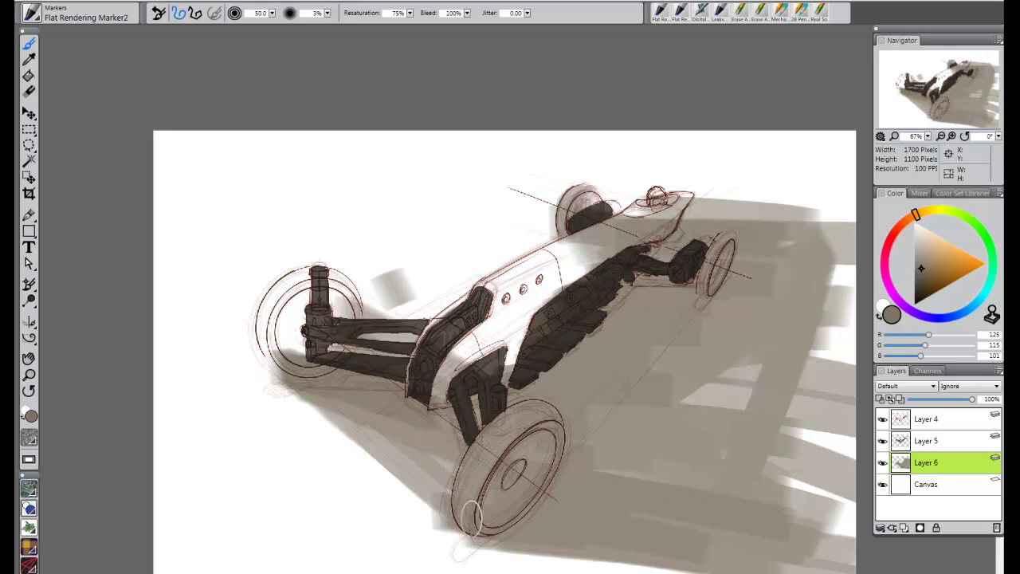
{"action": "left_click_drag", "start_coordinate": [284, 381], "coordinate": [451, 438]}
{"action": "left_click_drag", "start_coordinate": [507, 420], "coordinate": [513, 448]}
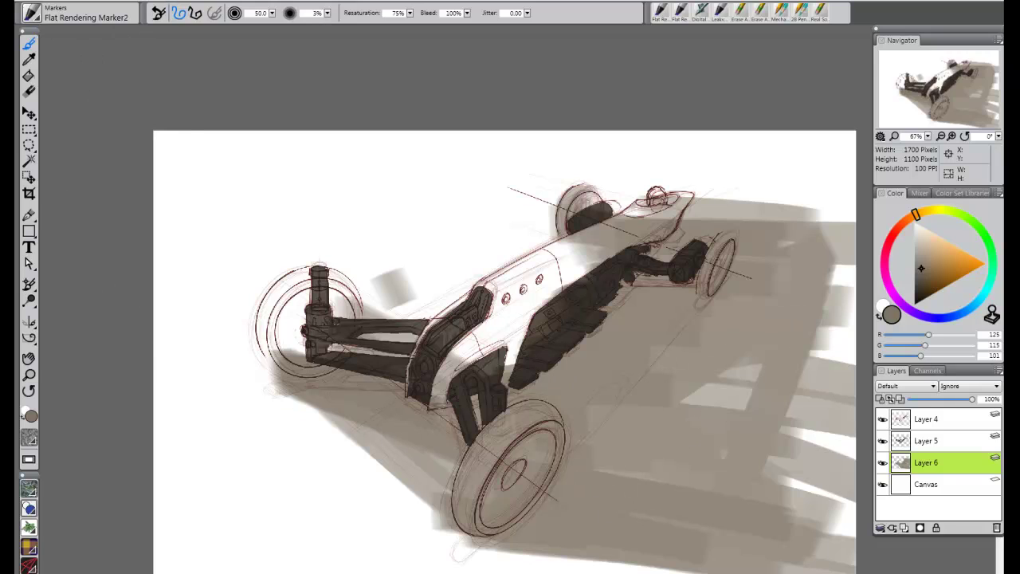
- Use Erase All Hard at size 6 to remove the grey shading beneath the nose, side fins and front suspension arms
{"action": "left_click", "coordinate": [32, 13]}
{"action": "left_click", "coordinate": [79, 98]}
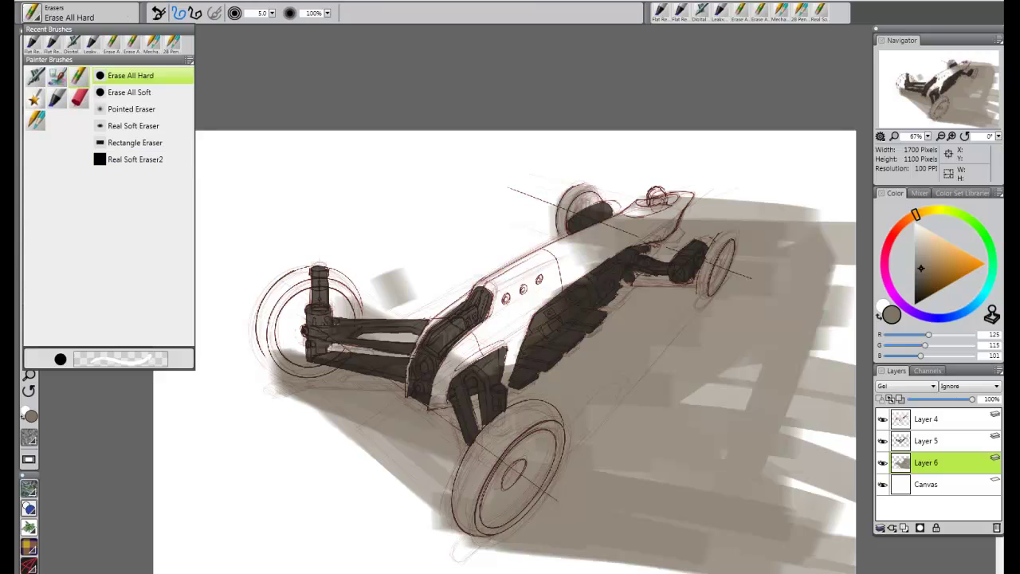
{"action": "left_click_drag", "start_coordinate": [424, 363], "coordinate": [418, 384]}
{"action": "mouse_move", "coordinate": [446, 344]}
{"action": "left_mouse_down"}
{"action": "mouse_move", "coordinate": [423, 398]}
{"action": "mouse_move", "coordinate": [417, 373]}
{"action": "mouse_move", "coordinate": [478, 432]}
{"action": "left_mouse_up"}
{"action": "key", "text": "ctrl+z"}
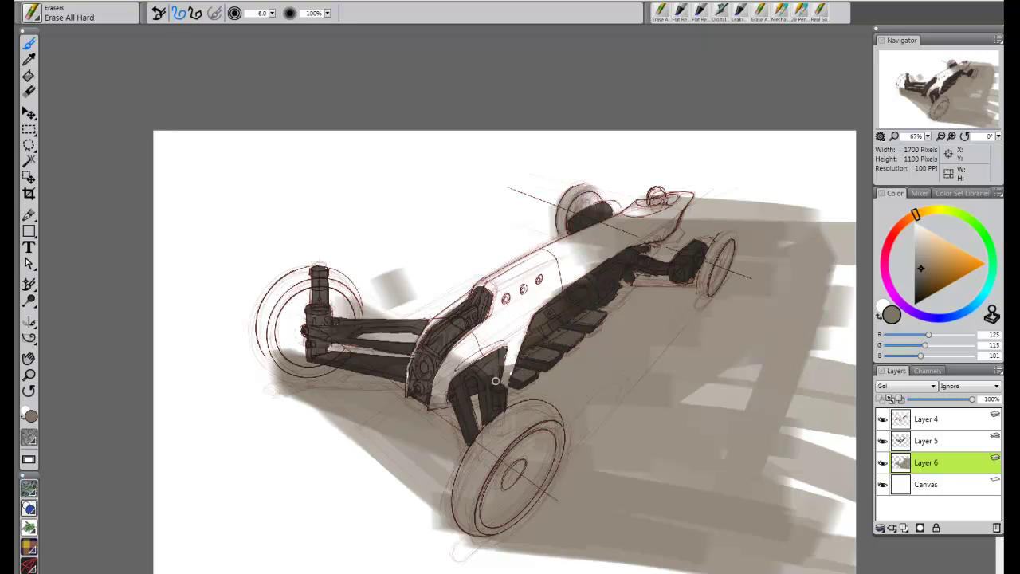
{"action": "left_click_drag", "start_coordinate": [458, 383], "coordinate": [463, 394]}
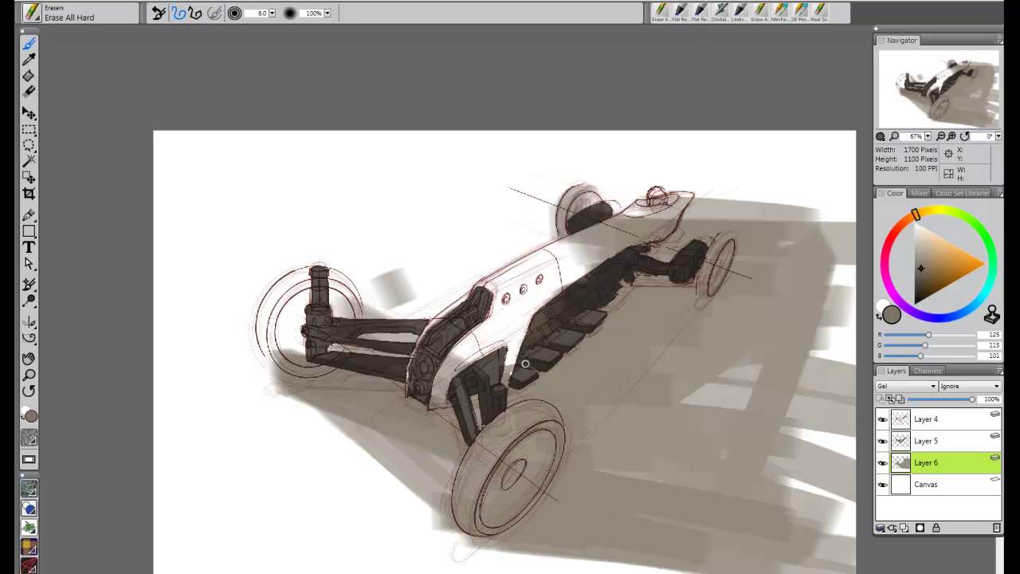
{"action": "mouse_move", "coordinate": [339, 325]}
{"action": "left_mouse_down"}
{"action": "mouse_move", "coordinate": [402, 329]}
{"action": "mouse_move", "coordinate": [336, 337]}
{"action": "mouse_move", "coordinate": [407, 348]}
{"action": "mouse_move", "coordinate": [332, 358]}
{"action": "mouse_move", "coordinate": [402, 360]}
{"action": "left_mouse_up"}
{"action": "mouse_move", "coordinate": [333, 358]}
{"action": "left_mouse_down"}
{"action": "mouse_move", "coordinate": [400, 375]}
{"action": "mouse_move", "coordinate": [345, 359]}
{"action": "left_mouse_up"}
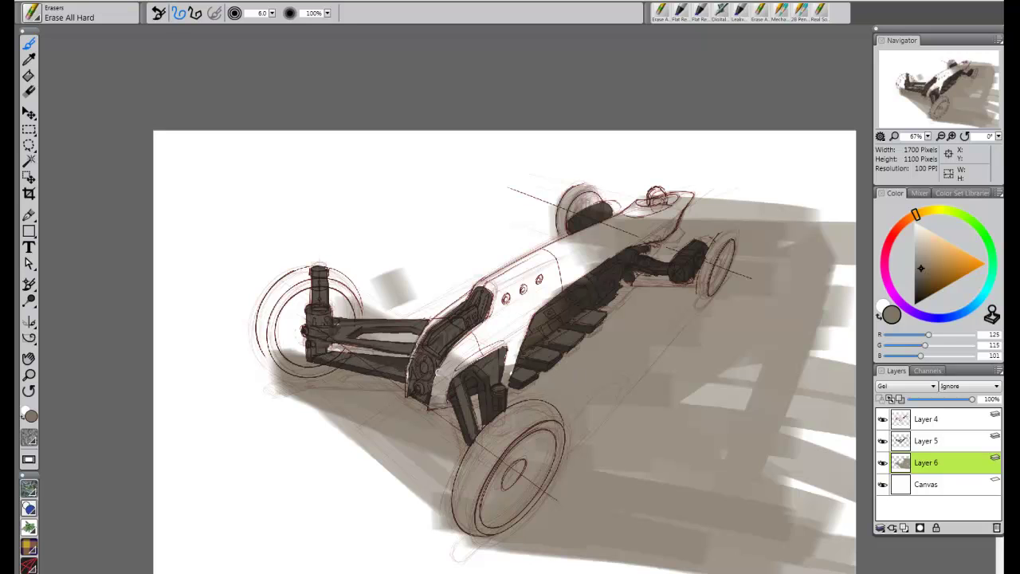
- Switch to the Flat Rendering Marker, undo the test stroke, and choose a blue of RGB 105, 157, 171
{"action": "left_click", "coordinate": [33, 14]}
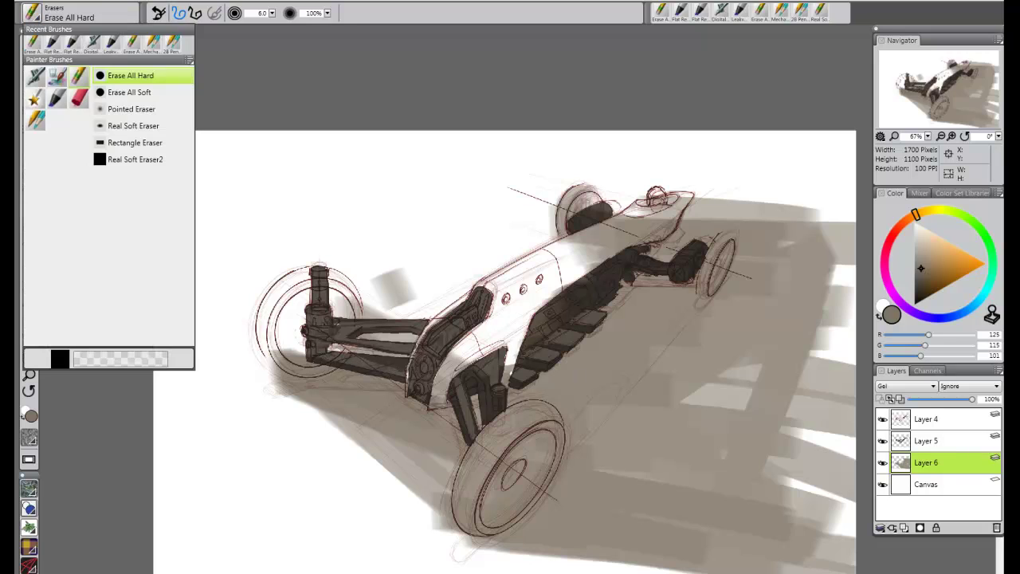
{"action": "left_click", "coordinate": [56, 99]}
{"action": "left_click", "coordinate": [145, 109]}
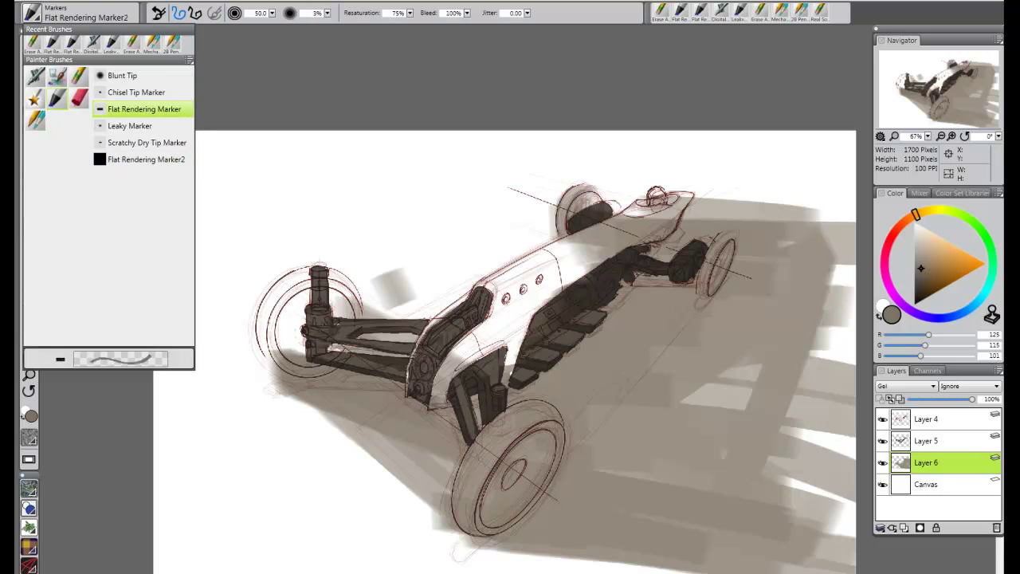
{"action": "left_click_drag", "start_coordinate": [319, 192], "coordinate": [386, 233]}
{"action": "key", "text": "ctrl+z"}
{"action": "left_click_drag", "start_coordinate": [973, 307], "coordinate": [978, 301]}
{"action": "left_click", "coordinate": [932, 262]}
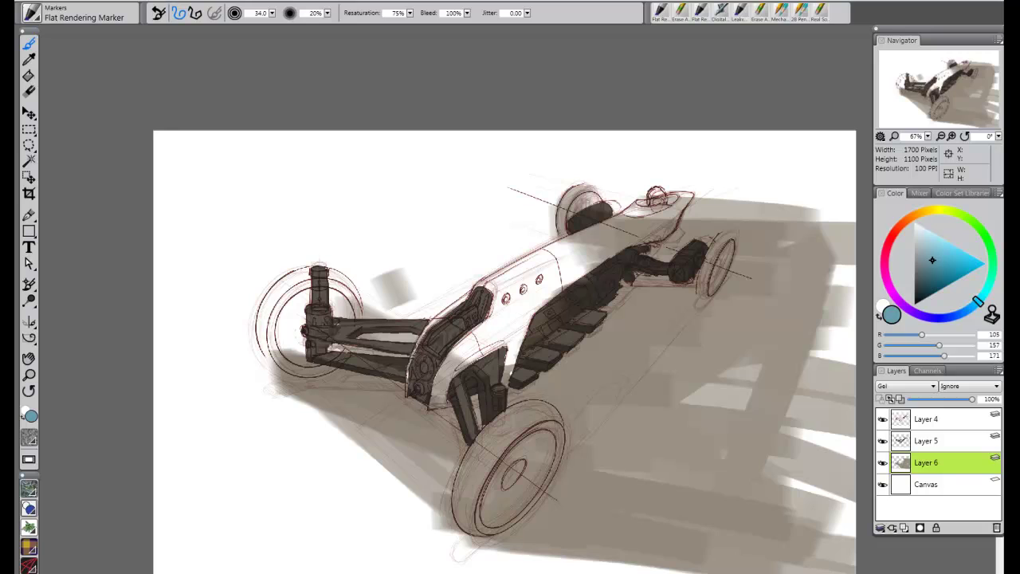
- Try painting the car body blue on Layer 6, muting the colour to RGB 120, 148, 156, then undo all the blue strokes
{"action": "left_click_drag", "start_coordinate": [502, 312], "coordinate": [628, 229]}
{"action": "key", "text": "bracketleft"}
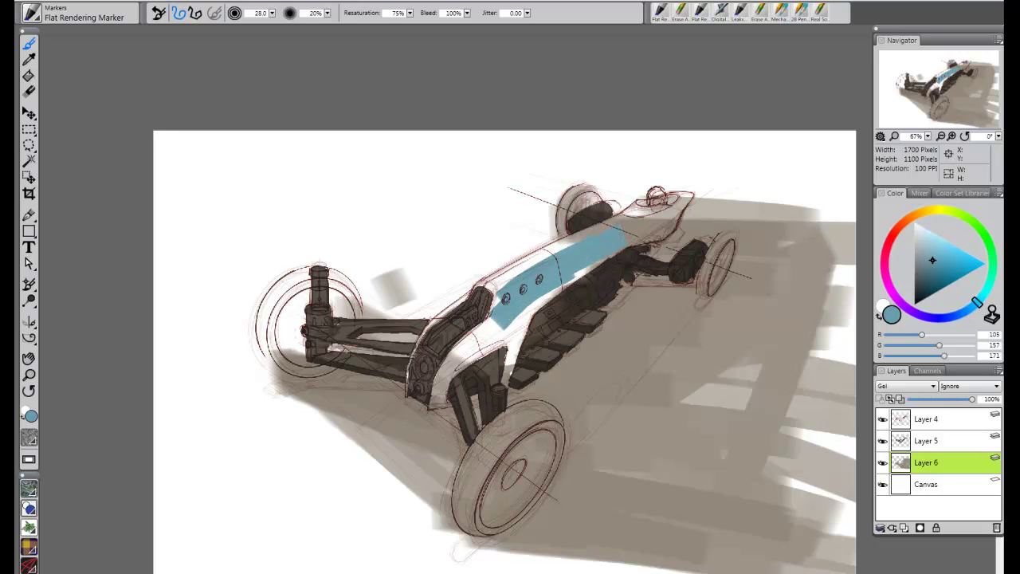
{"action": "left_click", "coordinate": [924, 259]}
{"action": "key", "text": "bracketleft"}
{"action": "left_click_drag", "start_coordinate": [532, 296], "coordinate": [611, 244]}
{"action": "left_click_drag", "start_coordinate": [506, 287], "coordinate": [592, 238]}
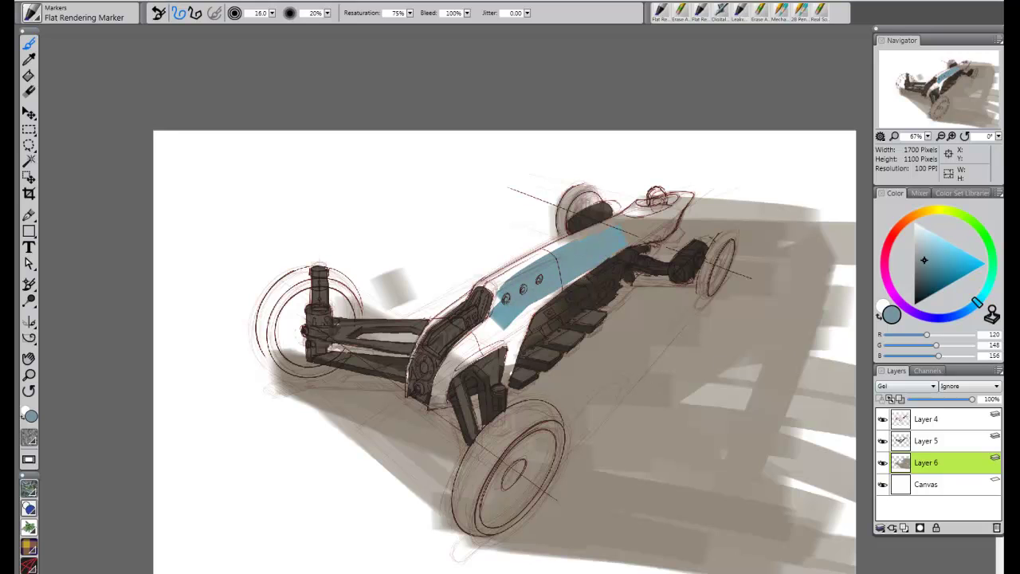
{"action": "key", "text": "ctrl+z"}
{"action": "key", "text": "ctrl+z"}
{"action": "key", "text": "ctrl+z"}
{"action": "key", "text": "ctrl+z"}
{"action": "key", "text": "ctrl+z"}
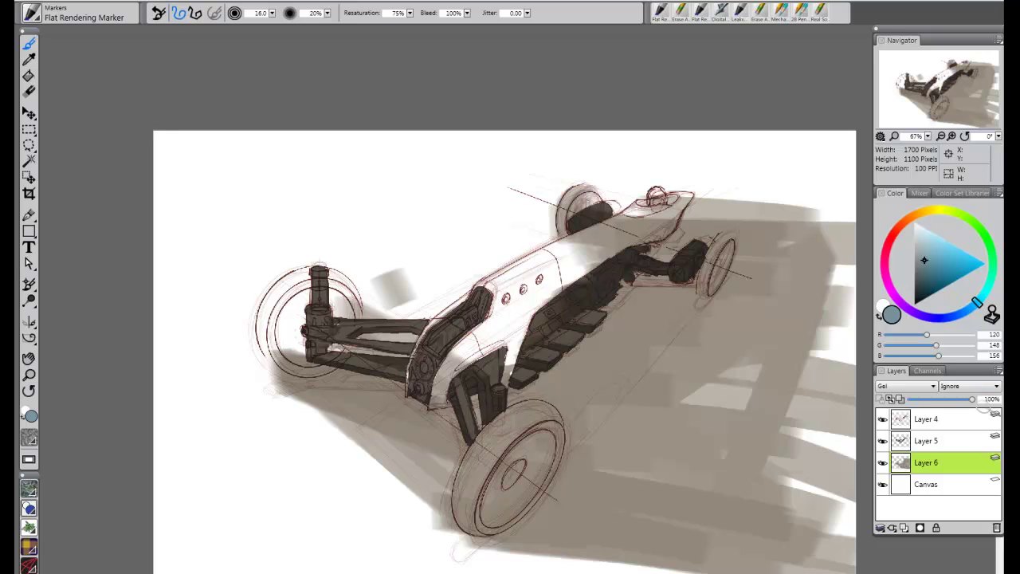
- Create a new layer above Layer 6 and paint the body's upper surface muted blue from behind the nose to the tail
{"action": "left_click", "coordinate": [997, 370]}
{"action": "left_click", "coordinate": [805, 7]}
{"action": "mouse_move", "coordinate": [526, 284]}
{"action": "left_mouse_down"}
{"action": "mouse_move", "coordinate": [504, 297]}
{"action": "mouse_move", "coordinate": [508, 285]}
{"action": "mouse_move", "coordinate": [480, 287]}
{"action": "mouse_move", "coordinate": [536, 257]}
{"action": "mouse_move", "coordinate": [506, 279]}
{"action": "mouse_move", "coordinate": [522, 287]}
{"action": "mouse_move", "coordinate": [576, 262]}
{"action": "mouse_move", "coordinate": [528, 280]}
{"action": "mouse_move", "coordinate": [605, 231]}
{"action": "mouse_move", "coordinate": [555, 247]}
{"action": "left_mouse_up"}
{"action": "mouse_move", "coordinate": [615, 220]}
{"action": "left_mouse_down"}
{"action": "mouse_move", "coordinate": [655, 230]}
{"action": "mouse_move", "coordinate": [679, 200]}
{"action": "left_mouse_up"}
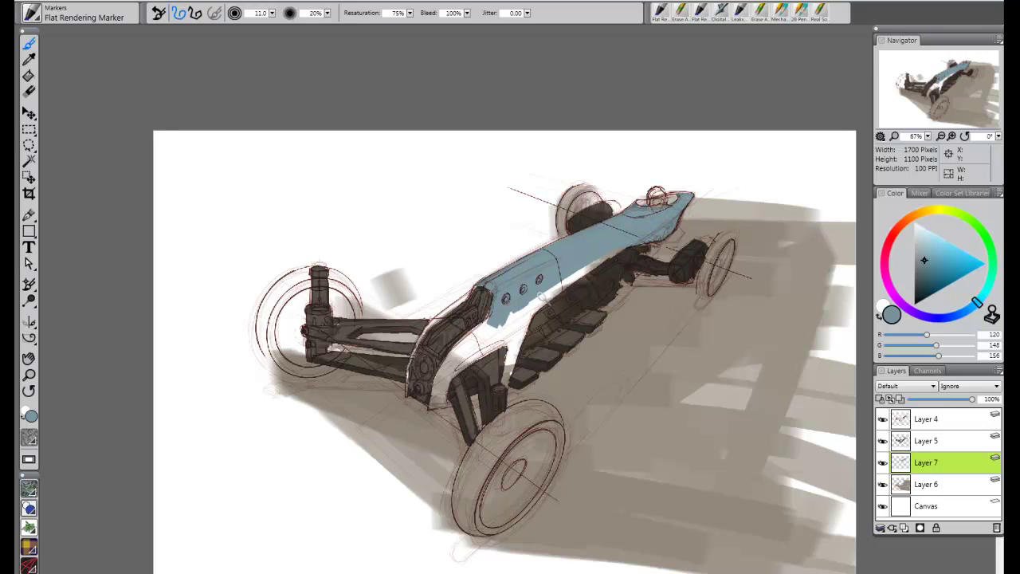
- Extend the blue along the body's lower side edge and down the front strut, adjusting the marker to size 13 and then 10
{"action": "key", "text": "bracketright"}
{"action": "key", "text": "bracketright"}
{"action": "left_click_drag", "start_coordinate": [524, 314], "coordinate": [602, 262]}
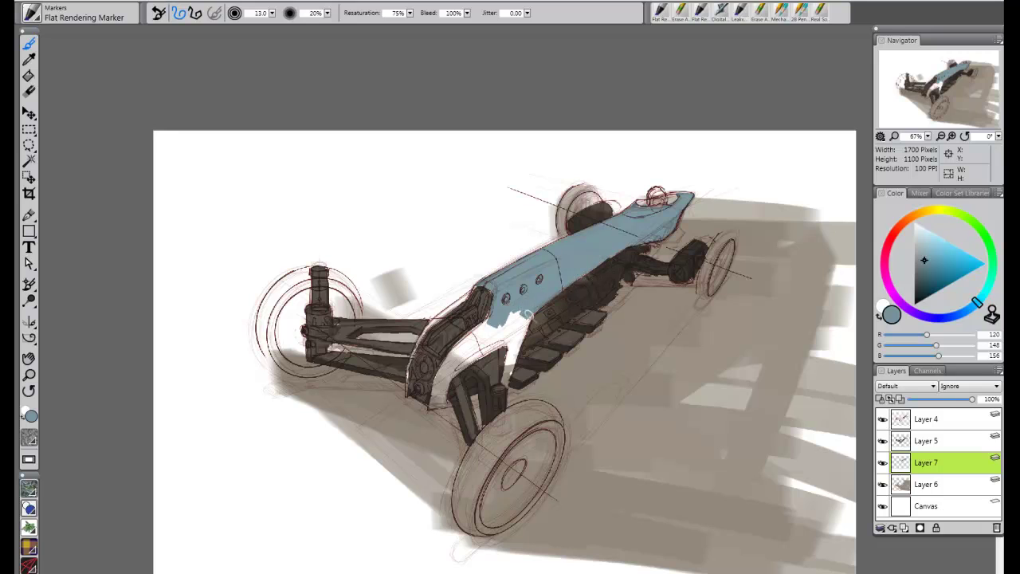
{"action": "key", "text": "["}
{"action": "mouse_move", "coordinate": [528, 314]}
{"action": "left_mouse_down"}
{"action": "mouse_move", "coordinate": [504, 387]}
{"action": "mouse_move", "coordinate": [516, 310]}
{"action": "left_mouse_up"}
{"action": "left_click", "coordinate": [25, 1]}
{"action": "left_click", "coordinate": [48, 128]}
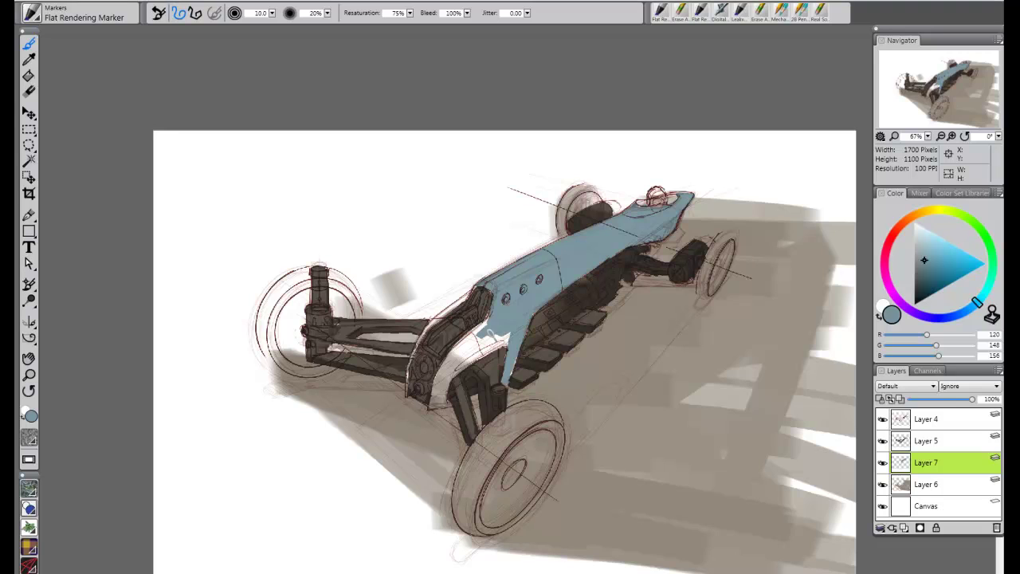
- Fill the nose panel and its thin edges with blue, dismissing the AutoPlay window and reducing the marker to size 6
{"action": "mouse_move", "coordinate": [491, 333]}
{"action": "left_mouse_down"}
{"action": "mouse_move", "coordinate": [441, 372]}
{"action": "mouse_move", "coordinate": [490, 346]}
{"action": "mouse_move", "coordinate": [464, 349]}
{"action": "left_mouse_up"}
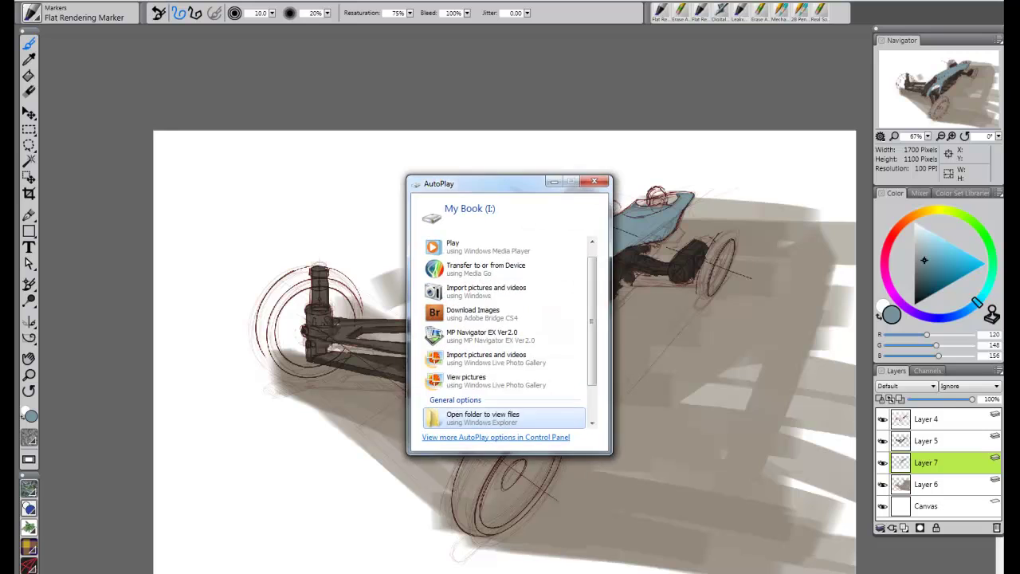
{"action": "left_click", "coordinate": [604, 182]}
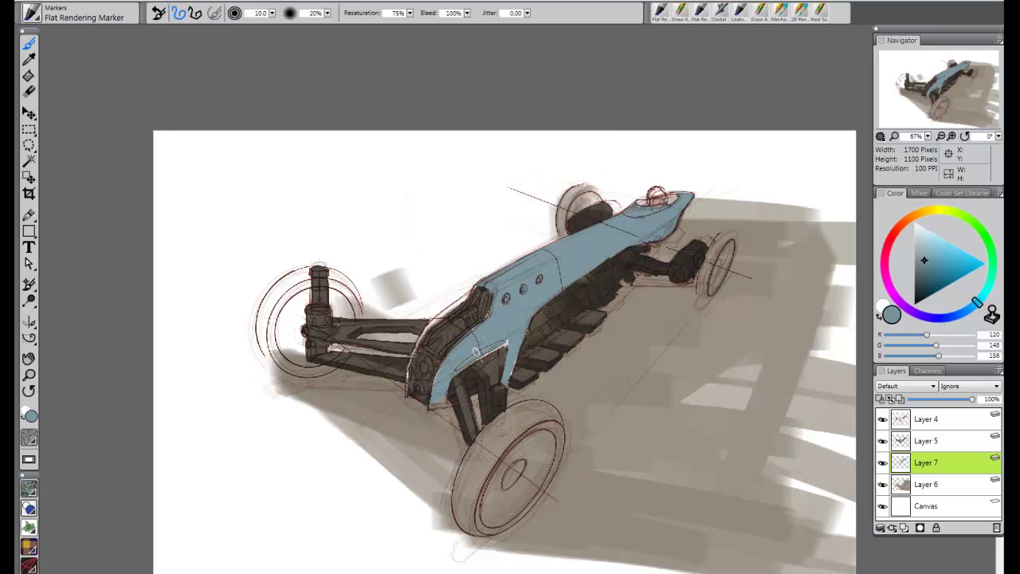
{"action": "left_click_drag", "start_coordinate": [474, 351], "coordinate": [504, 341]}
{"action": "key", "text": "bracketleft"}
{"action": "key", "text": "bracketleft"}
{"action": "mouse_move", "coordinate": [431, 323]}
{"action": "left_mouse_down"}
{"action": "mouse_move", "coordinate": [476, 291]}
{"action": "mouse_move", "coordinate": [409, 367]}
{"action": "left_mouse_up"}
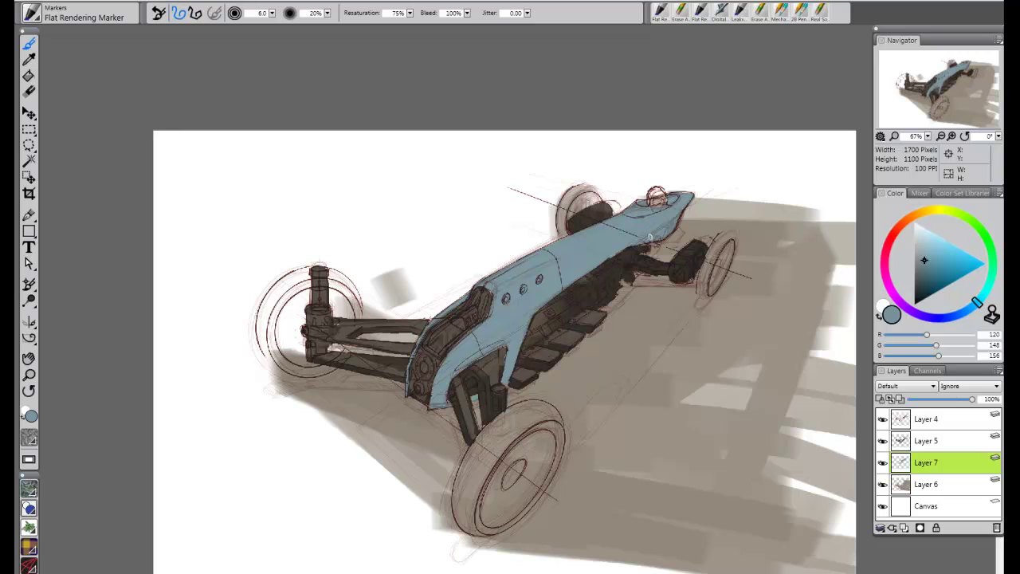
- Erase the grey shading beneath the engine side and rear suspension on Layer 6 with Erase All Hard at size 11
{"action": "left_click", "coordinate": [927, 485]}
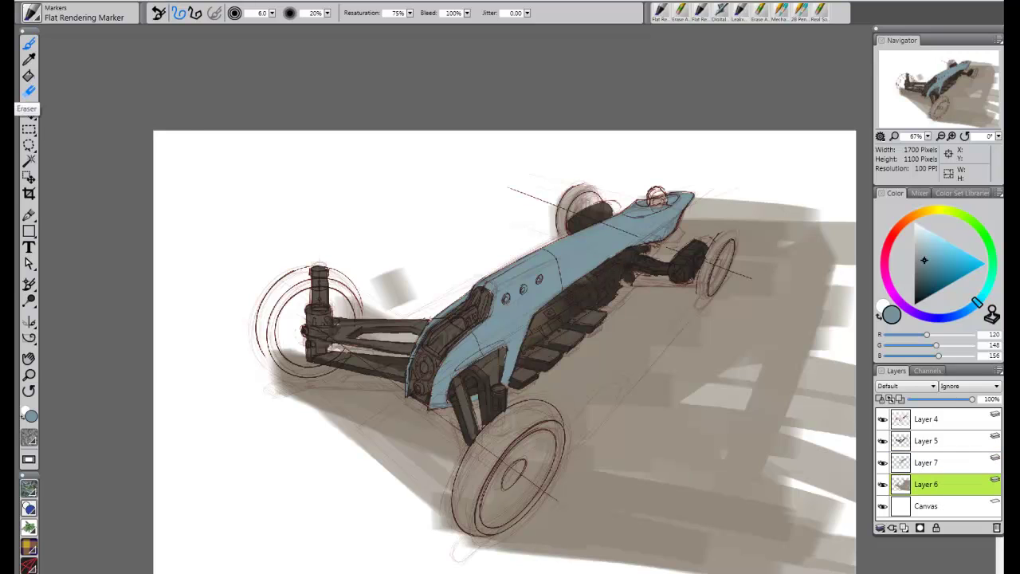
{"action": "left_click", "coordinate": [32, 14]}
{"action": "left_click", "coordinate": [80, 77]}
{"action": "left_click", "coordinate": [133, 76]}
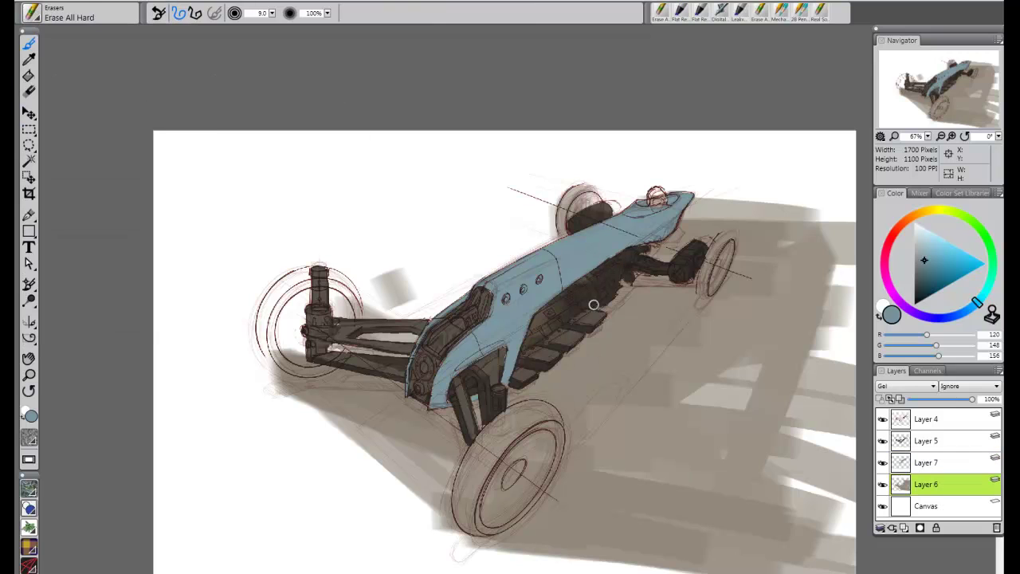
{"action": "key", "text": "bracketright"}
{"action": "mouse_move", "coordinate": [594, 304]}
{"action": "left_mouse_down"}
{"action": "mouse_move", "coordinate": [569, 307]}
{"action": "mouse_move", "coordinate": [585, 291]}
{"action": "mouse_move", "coordinate": [552, 314]}
{"action": "mouse_move", "coordinate": [590, 294]}
{"action": "mouse_move", "coordinate": [574, 296]}
{"action": "mouse_move", "coordinate": [607, 267]}
{"action": "mouse_move", "coordinate": [629, 258]}
{"action": "mouse_move", "coordinate": [602, 289]}
{"action": "mouse_move", "coordinate": [626, 259]}
{"action": "mouse_move", "coordinate": [663, 268]}
{"action": "left_mouse_up"}
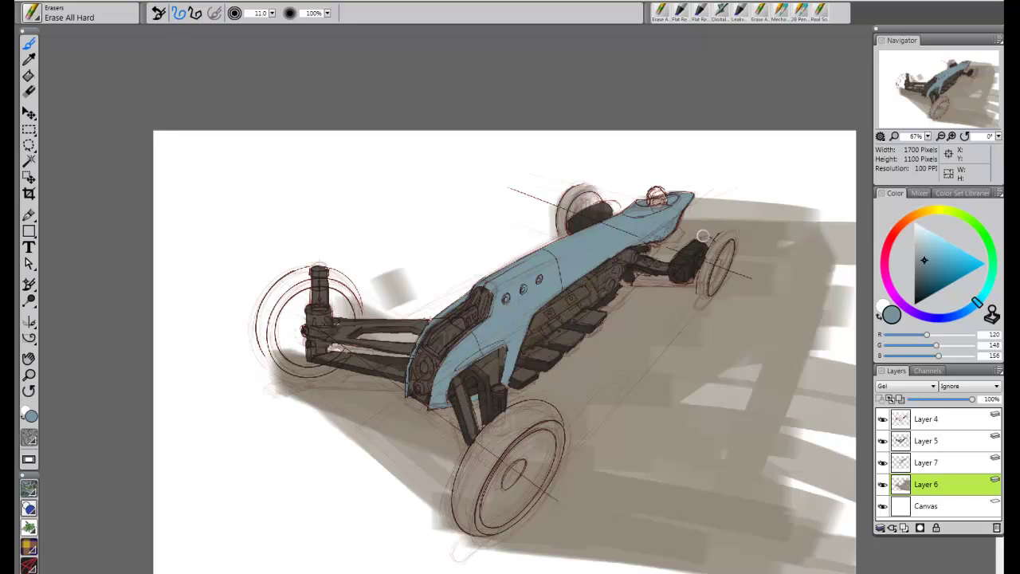
{"action": "key", "text": "bracketleft"}
- Sample the dark brown from the side fins and test the Digital Airbrush above the far front wheel, undoing the test stroke
{"action": "key", "text": "d"}
{"action": "left_click", "coordinate": [537, 367]}
{"action": "left_click", "coordinate": [37, 13]}
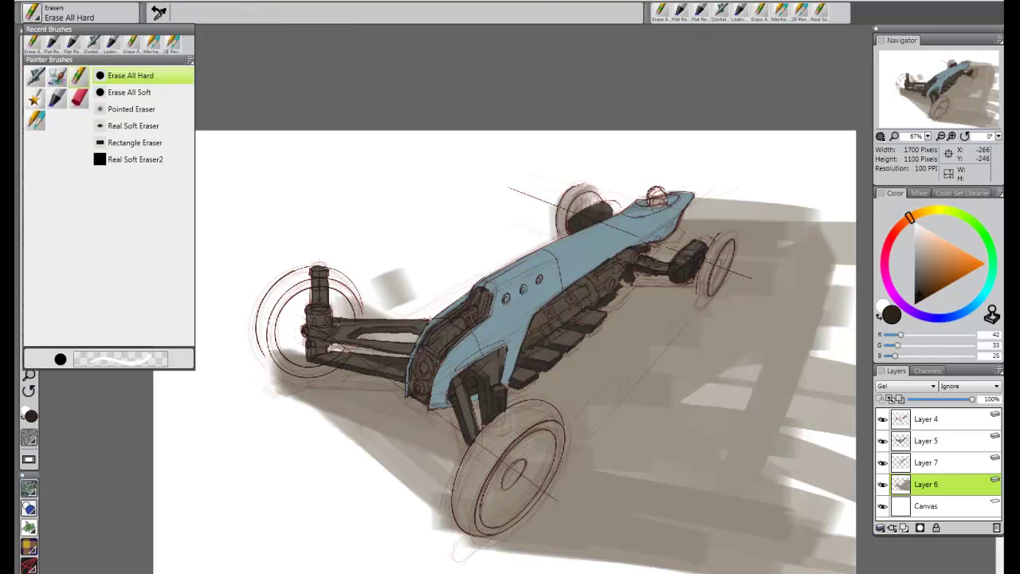
{"action": "left_click", "coordinate": [36, 77]}
{"action": "left_click", "coordinate": [297, 183]}
{"action": "left_click_drag", "start_coordinate": [297, 184], "coordinate": [326, 219]}
{"action": "key", "text": "ctrl+z"}
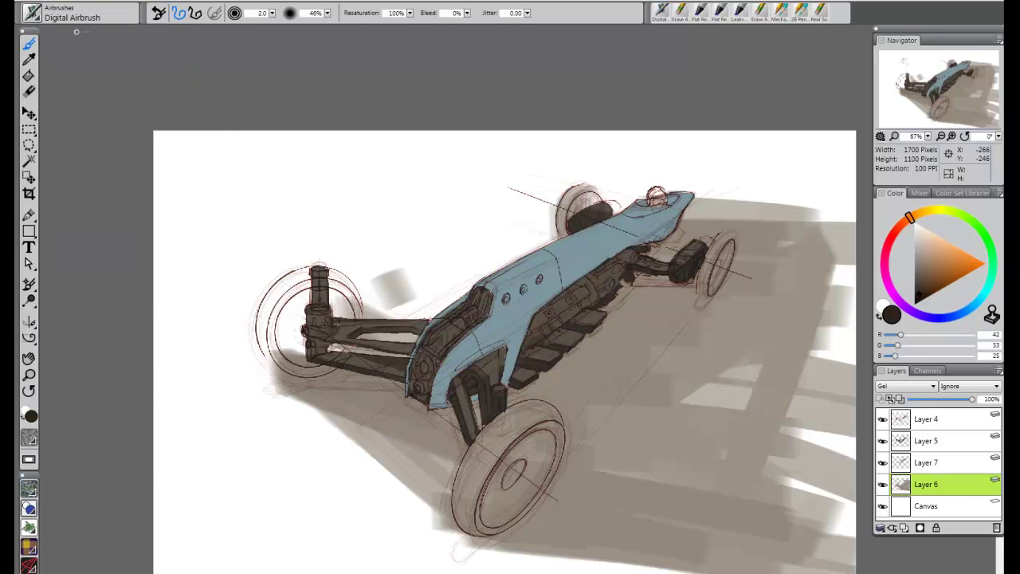
- Try a test stroke with the Digital Soft Flat Airbrush on the blank area, then undo it
{"action": "left_click", "coordinate": [31, 12]}
{"action": "left_click", "coordinate": [146, 109]}
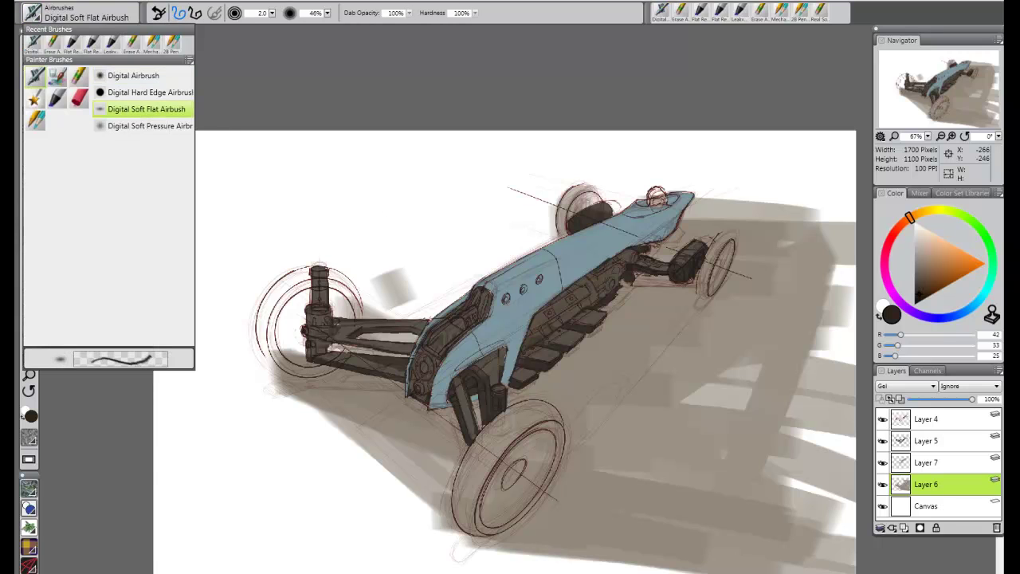
{"action": "mouse_move", "coordinate": [318, 197]}
{"action": "left_mouse_down"}
{"action": "mouse_move", "coordinate": [334, 225]}
{"action": "mouse_move", "coordinate": [398, 231]}
{"action": "left_mouse_up"}
{"action": "key", "text": "ctrl+z"}
- Choose the Digital Soft Pressure Airbrush, reduce it to size 19, and add a new layer above Layer 6
{"action": "left_click", "coordinate": [31, 12]}
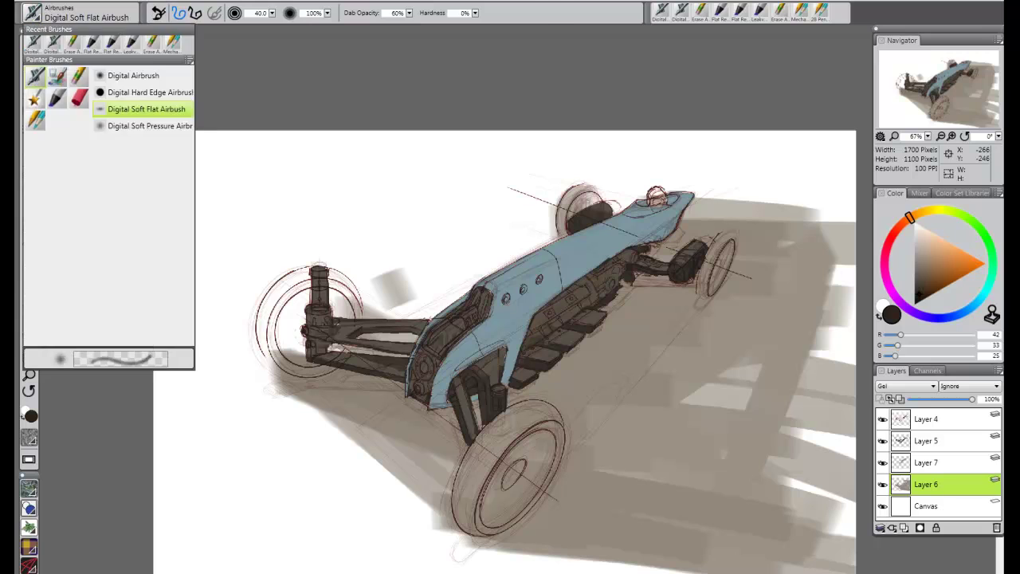
{"action": "left_click", "coordinate": [139, 134]}
{"action": "key", "text": "bracketleft"}
{"action": "key", "text": "bracketleft"}
{"action": "key", "text": "bracketleft"}
{"action": "key", "text": "bracketleft"}
{"action": "key", "text": "bracketleft"}
{"action": "key", "text": "bracketleft"}
{"action": "key", "text": "bracketleft"}
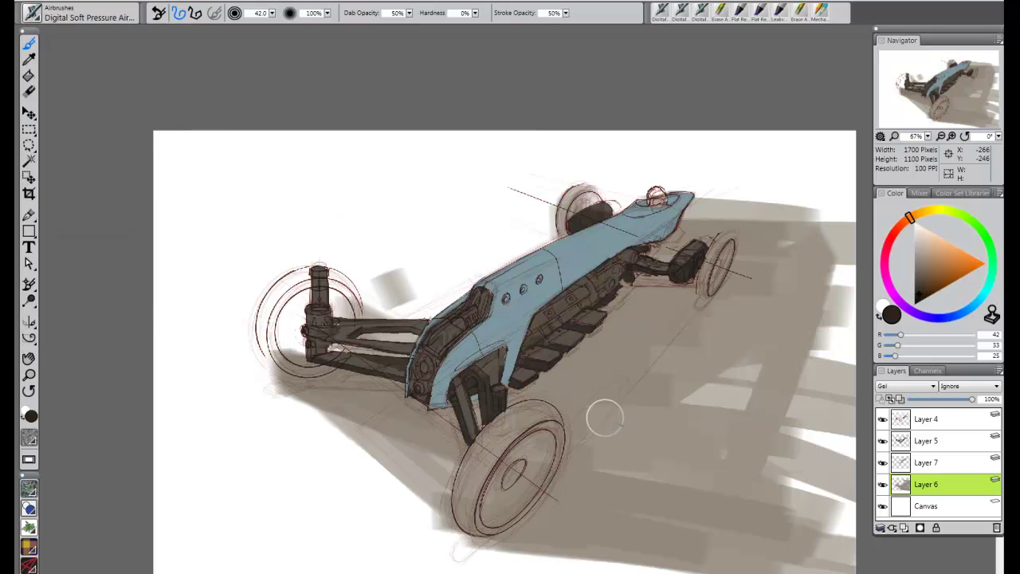
{"action": "key", "text": "bracketleft"}
{"action": "left_click", "coordinate": [998, 371]}
{"action": "left_click", "coordinate": [809, 0]}
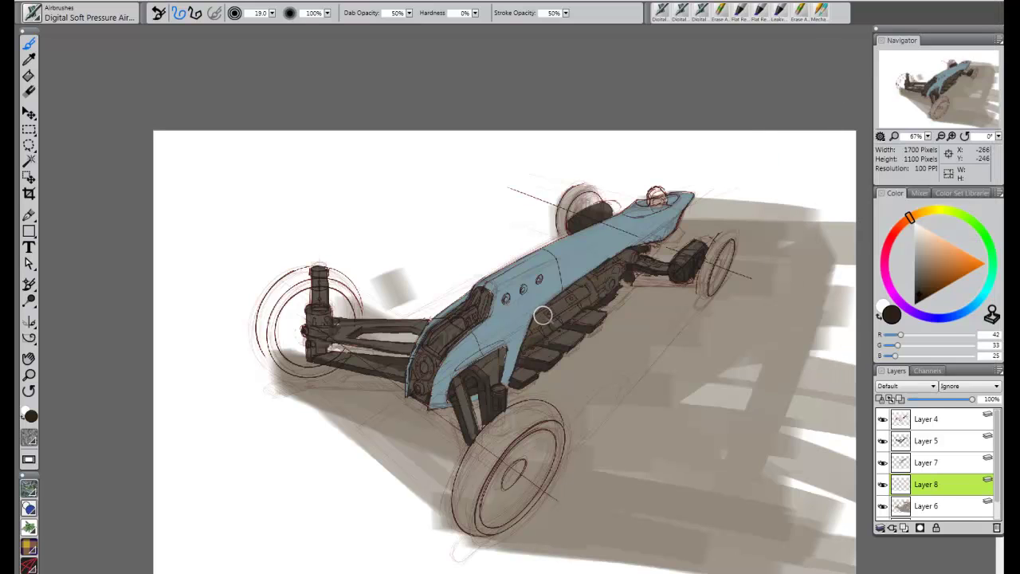
- Airbrush dark shading along the engine side beneath the blue body, varying the brush size between about 13 and 15
{"action": "key", "text": "bracketleft"}
{"action": "key", "text": "bracketright"}
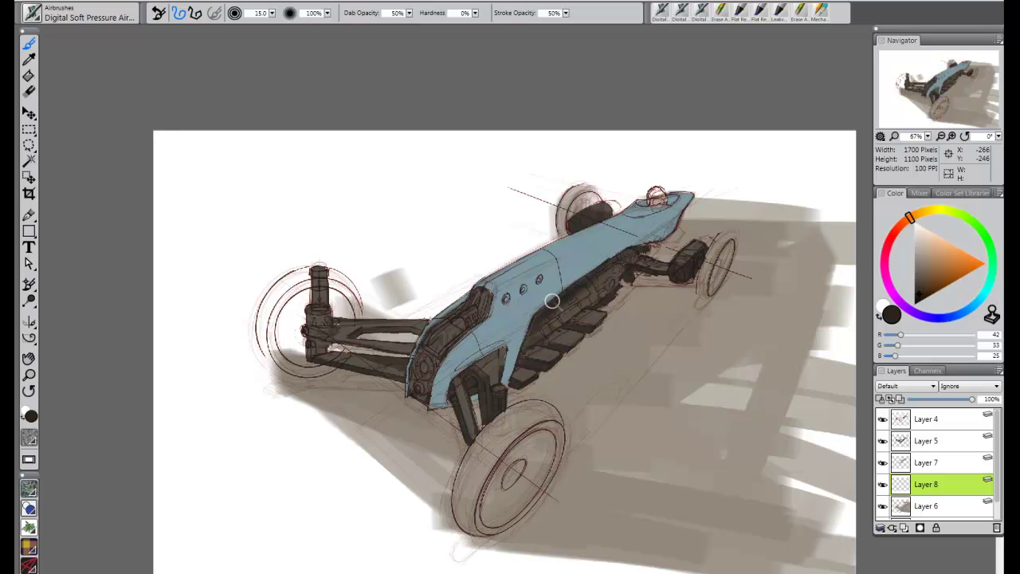
{"action": "key", "text": "bracketright"}
{"action": "key", "text": "bracketleft"}
{"action": "key", "text": "bracketleft"}
{"action": "key", "text": "bracketleft"}
{"action": "key", "text": "bracketright"}
{"action": "key", "text": "bracketright"}
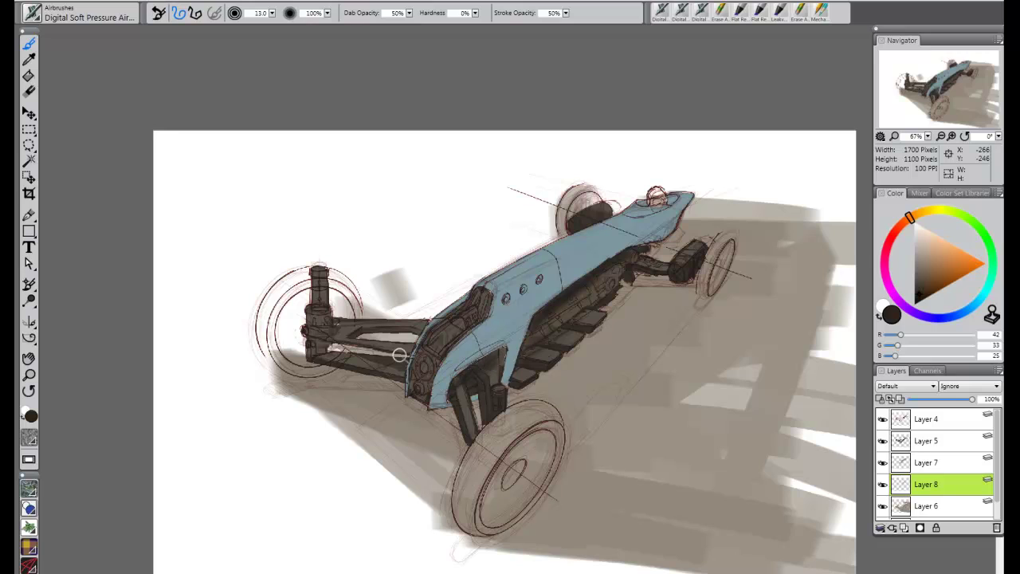
- Airbrush dark shading around the near front tire with brush sizes from about 23 to 30, then reduce the brush to 22
{"action": "key", "text": "bracketleft"}
{"action": "key", "text": "bracketleft"}
{"action": "key", "text": "bracketleft"}
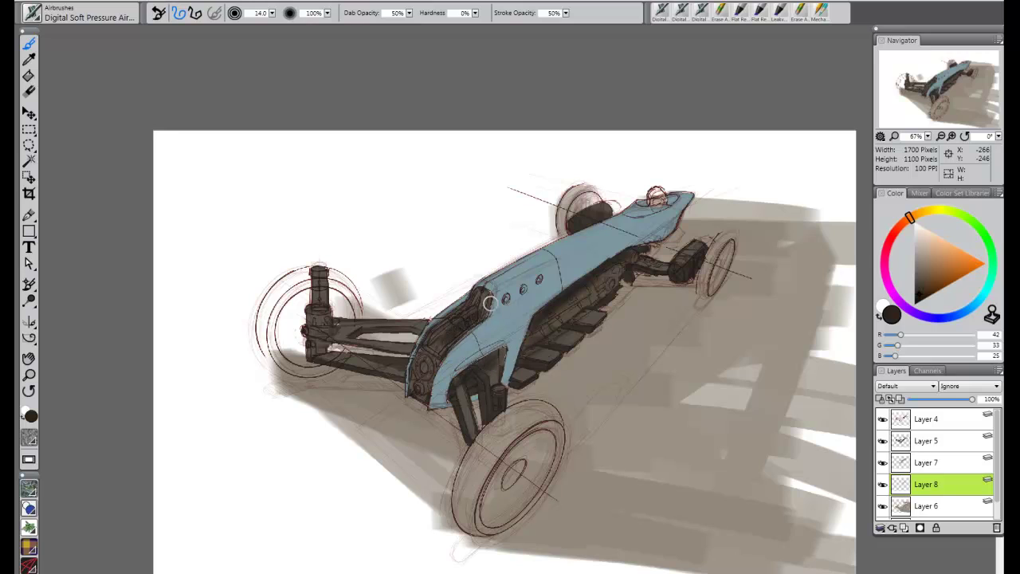
{"action": "key", "text": "bracketleft"}
{"action": "key", "text": "bracketleft"}
{"action": "key", "text": "bracketleft"}
{"action": "key", "text": "bracketleft"}
{"action": "key", "text": "bracketleft"}
{"action": "key", "text": "bracketleft"}
{"action": "key", "text": "bracketleft"}
{"action": "key", "text": "bracketleft"}
{"action": "key", "text": "bracketleft"}
{"action": "key", "text": "bracketright"}
{"action": "key", "text": "bracketright"}
{"action": "key", "text": "bracketright"}
{"action": "key", "text": "bracketright"}
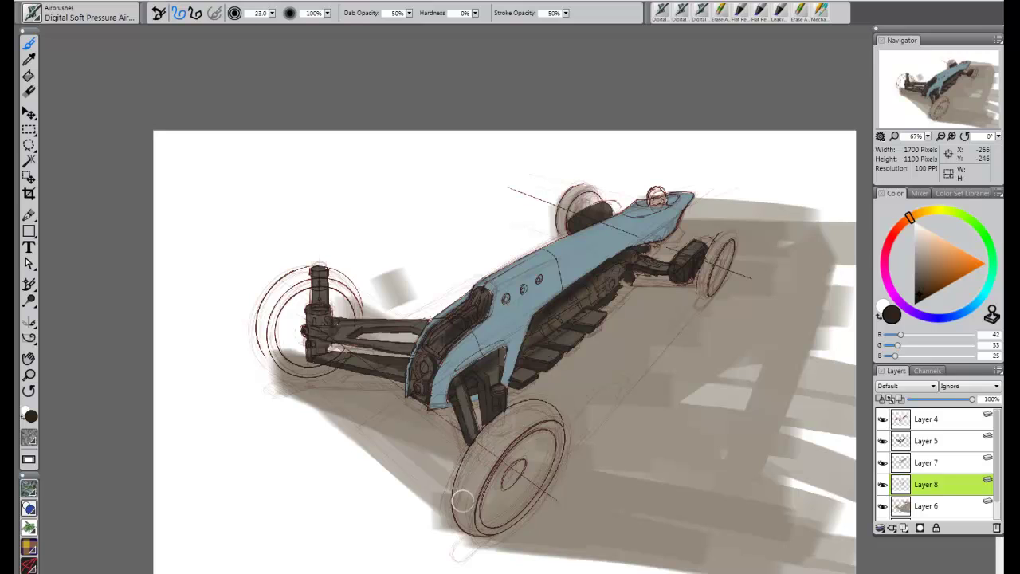
{"action": "left_click_drag", "start_coordinate": [465, 502], "coordinate": [502, 431]}
{"action": "left_click_drag", "start_coordinate": [465, 502], "coordinate": [497, 437]}
{"action": "key", "text": "bracketright"}
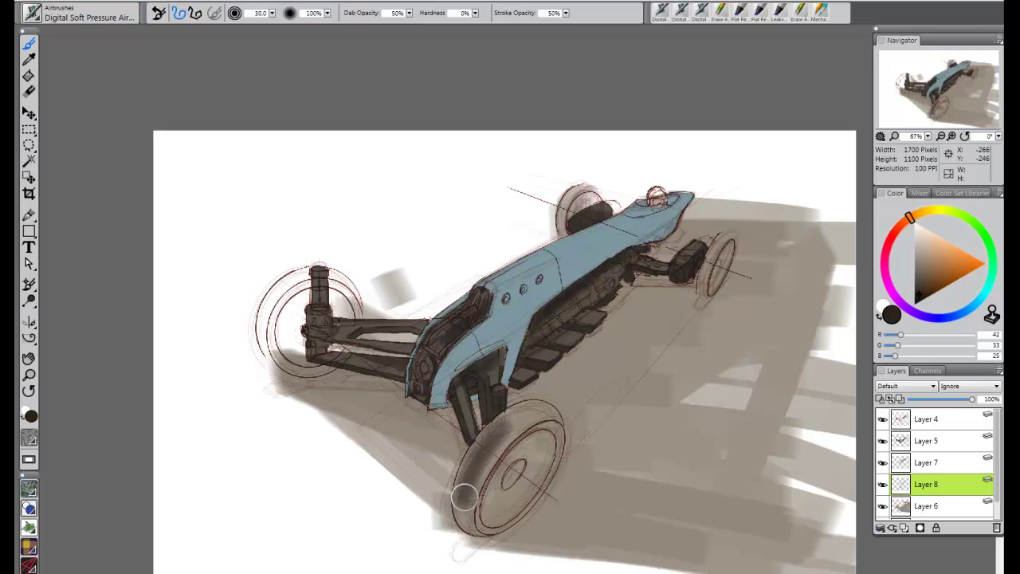
{"action": "mouse_move", "coordinate": [467, 510]}
{"action": "left_mouse_down"}
{"action": "mouse_move", "coordinate": [507, 425]}
{"action": "mouse_move", "coordinate": [468, 502]}
{"action": "mouse_move", "coordinate": [529, 409]}
{"action": "mouse_move", "coordinate": [553, 401]}
{"action": "left_mouse_up"}
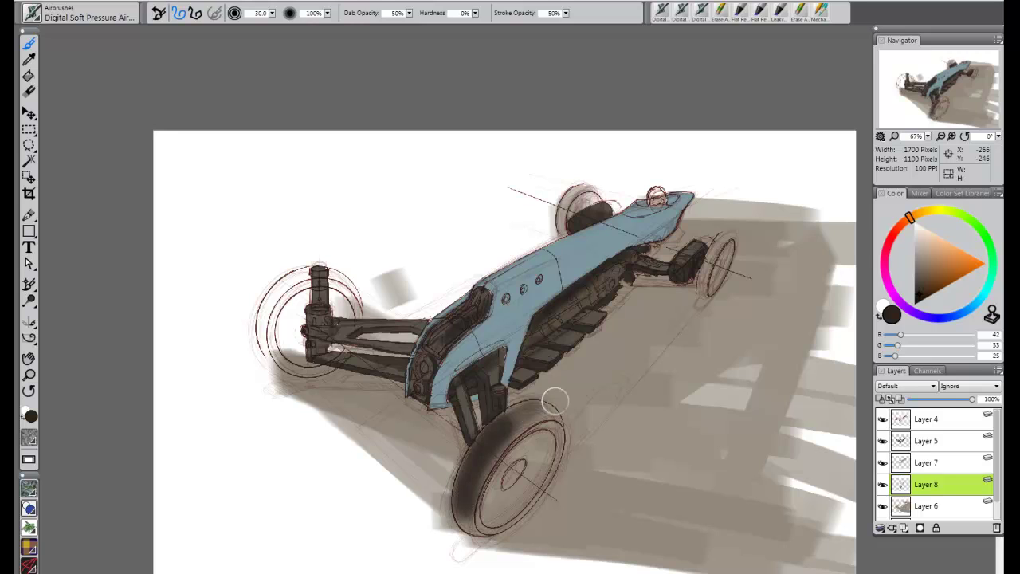
{"action": "left_click_drag", "start_coordinate": [479, 459], "coordinate": [468, 518]}
{"action": "key", "text": "bracketleft"}
{"action": "key", "text": "bracketleft"}
{"action": "key", "text": "bracketleft"}
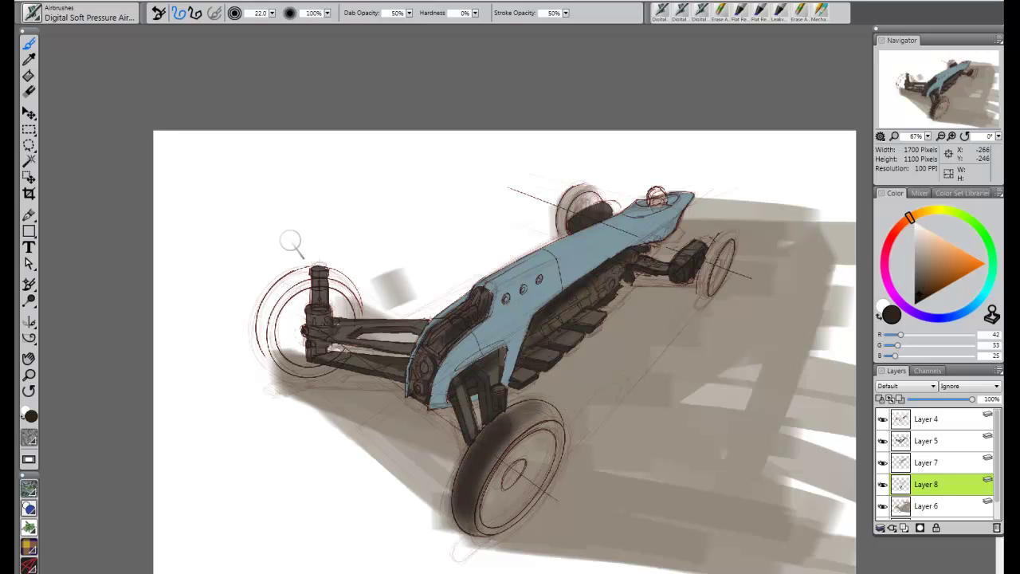
- Sample the grey-brown from the ground shadow and fill the two far-side wheels with the Flat Rendering Marker, reducing its size to 11
{"action": "left_click", "coordinate": [29, 59]}
{"action": "left_click", "coordinate": [398, 423]}
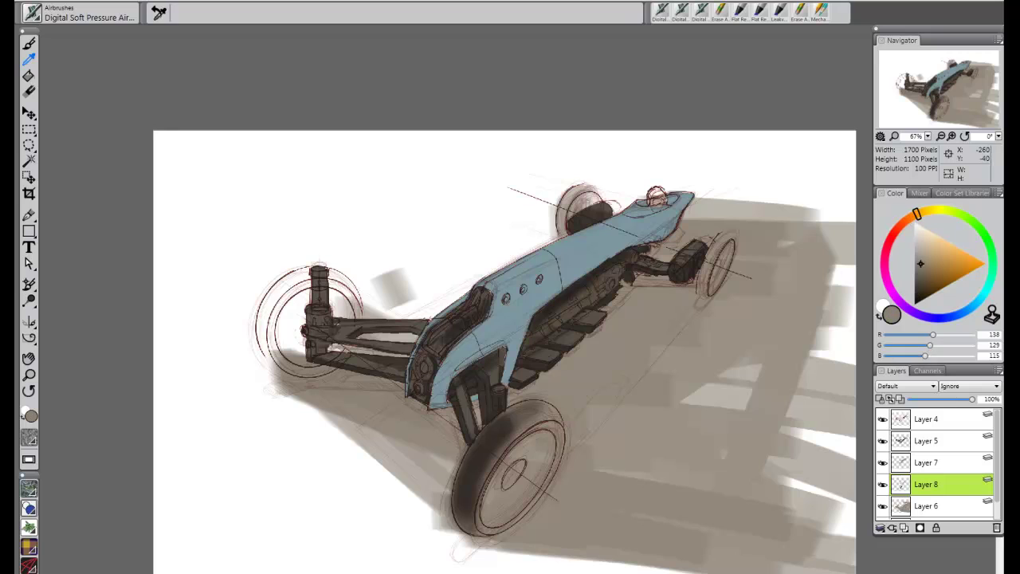
{"action": "left_click", "coordinate": [79, 14]}
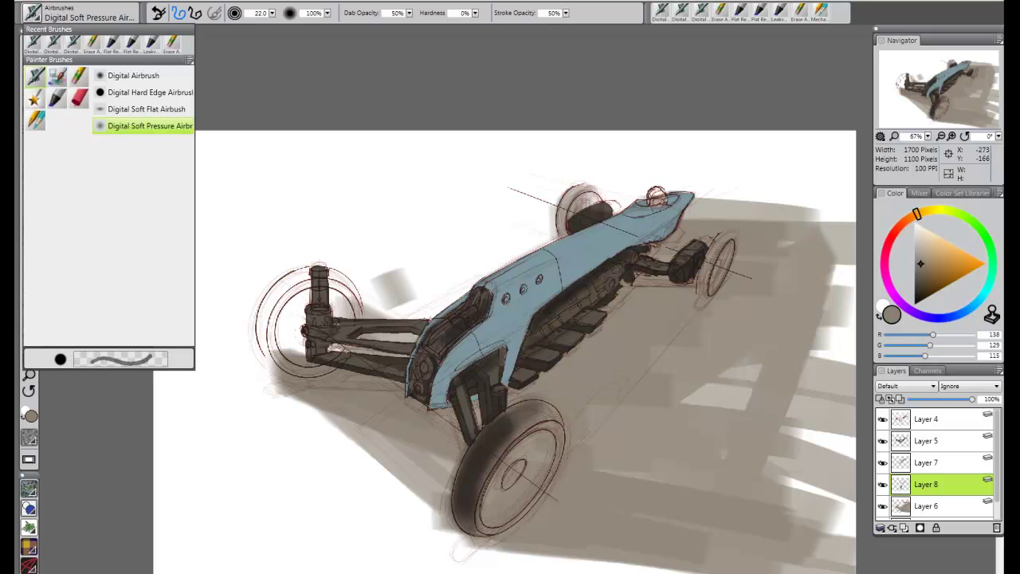
{"action": "left_click", "coordinate": [56, 98]}
{"action": "mouse_move", "coordinate": [303, 276]}
{"action": "left_mouse_down"}
{"action": "mouse_move", "coordinate": [266, 318]}
{"action": "mouse_move", "coordinate": [275, 355]}
{"action": "mouse_move", "coordinate": [307, 351]}
{"action": "mouse_move", "coordinate": [303, 278]}
{"action": "mouse_move", "coordinate": [282, 283]}
{"action": "mouse_move", "coordinate": [266, 330]}
{"action": "mouse_move", "coordinate": [263, 305]}
{"action": "mouse_move", "coordinate": [273, 368]}
{"action": "left_mouse_up"}
{"action": "mouse_move", "coordinate": [281, 285]}
{"action": "left_mouse_down"}
{"action": "mouse_move", "coordinate": [309, 268]}
{"action": "mouse_move", "coordinate": [341, 313]}
{"action": "mouse_move", "coordinate": [347, 279]}
{"action": "mouse_move", "coordinate": [361, 315]}
{"action": "mouse_move", "coordinate": [352, 270]}
{"action": "left_mouse_up"}
{"action": "key", "text": "bracketleft"}
{"action": "key", "text": "bracketleft"}
{"action": "key", "text": "bracketleft"}
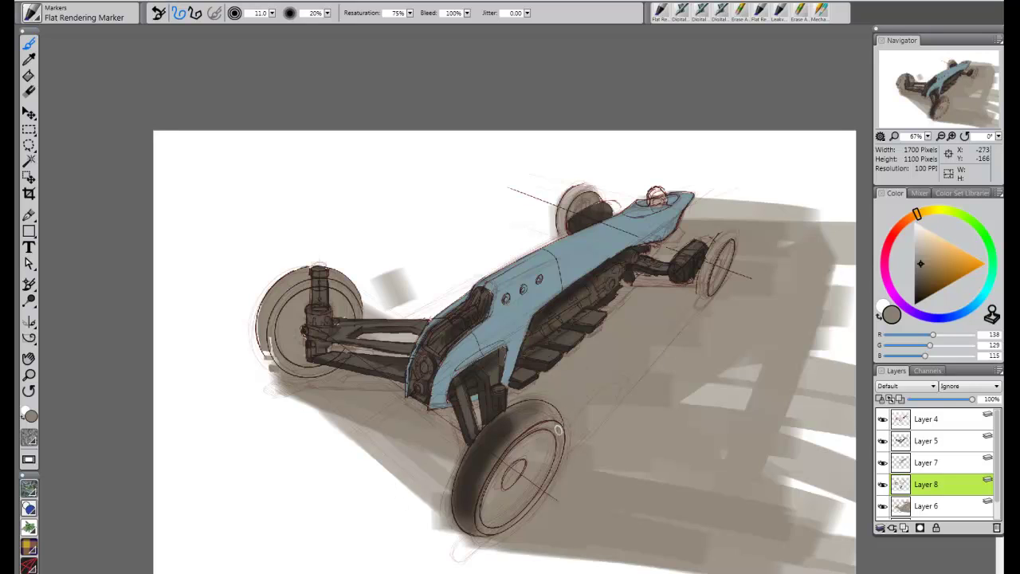
- Return to the Digital Soft Pressure Airbrush, sample the dark suspension brown, and shade the outer edge of the far front tire
{"action": "left_click", "coordinate": [32, 12]}
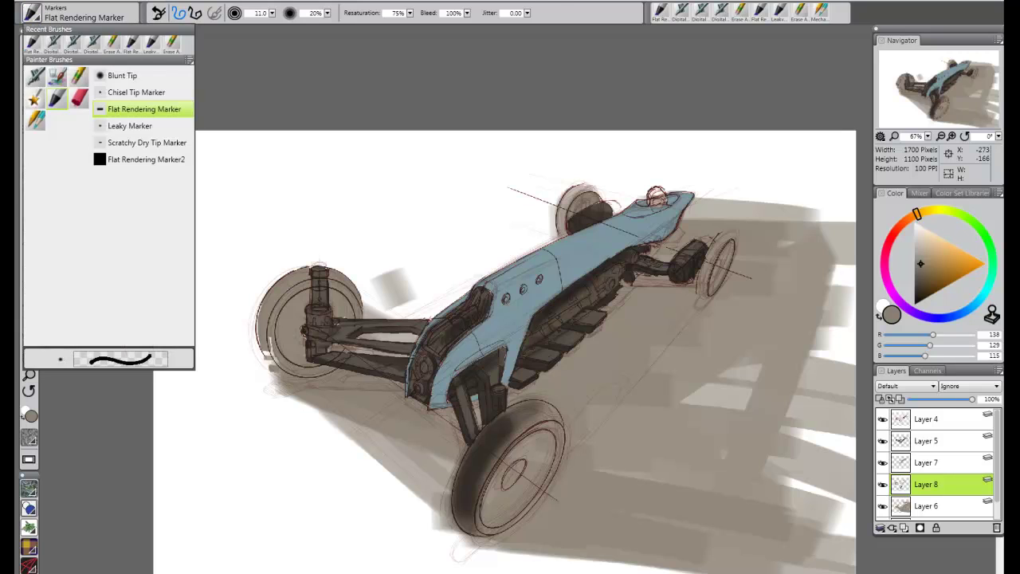
{"action": "left_click", "coordinate": [53, 44]}
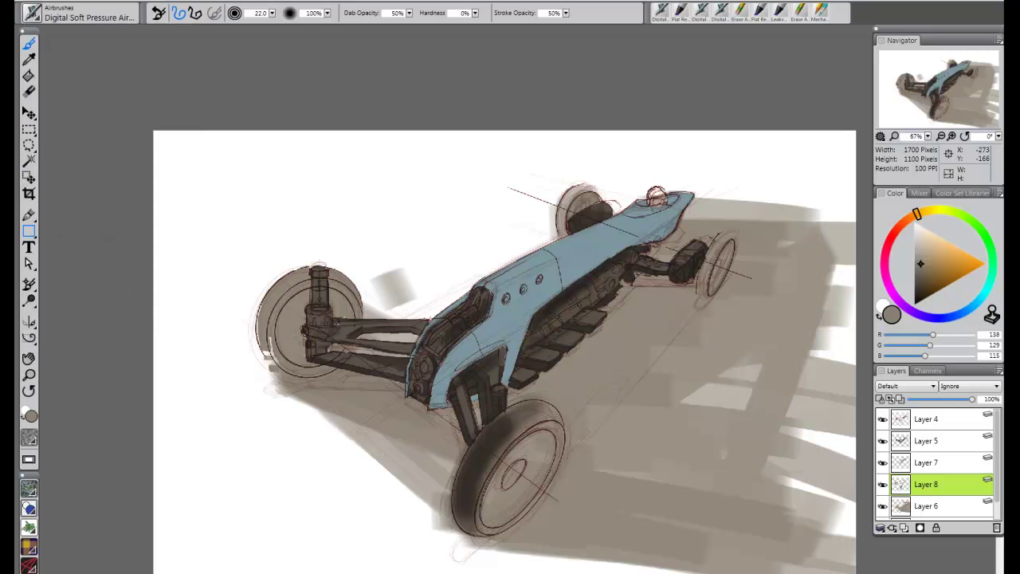
{"action": "left_click", "coordinate": [30, 60]}
{"action": "left_click", "coordinate": [480, 374]}
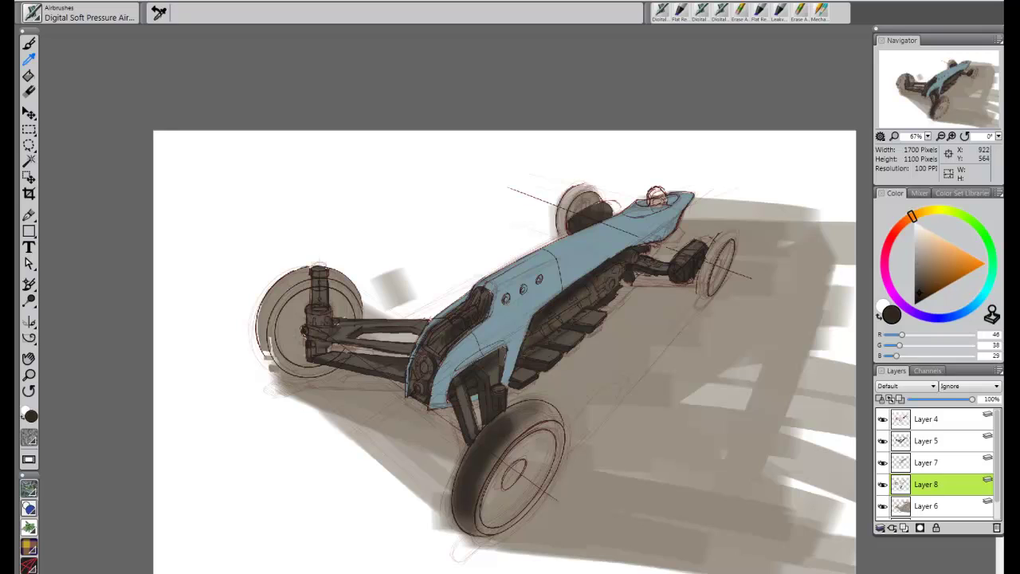
{"action": "key", "text": "b"}
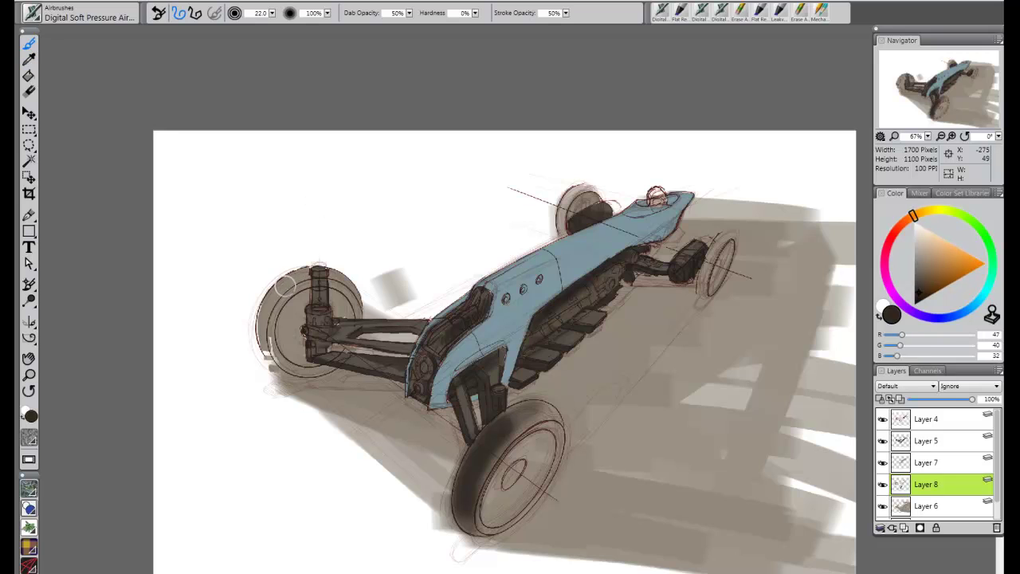
{"action": "key", "text": "bracketleft"}
{"action": "mouse_move", "coordinate": [280, 290]}
{"action": "left_mouse_down"}
{"action": "mouse_move", "coordinate": [266, 350]}
{"action": "mouse_move", "coordinate": [271, 301]}
{"action": "mouse_move", "coordinate": [311, 271]}
{"action": "left_mouse_up"}
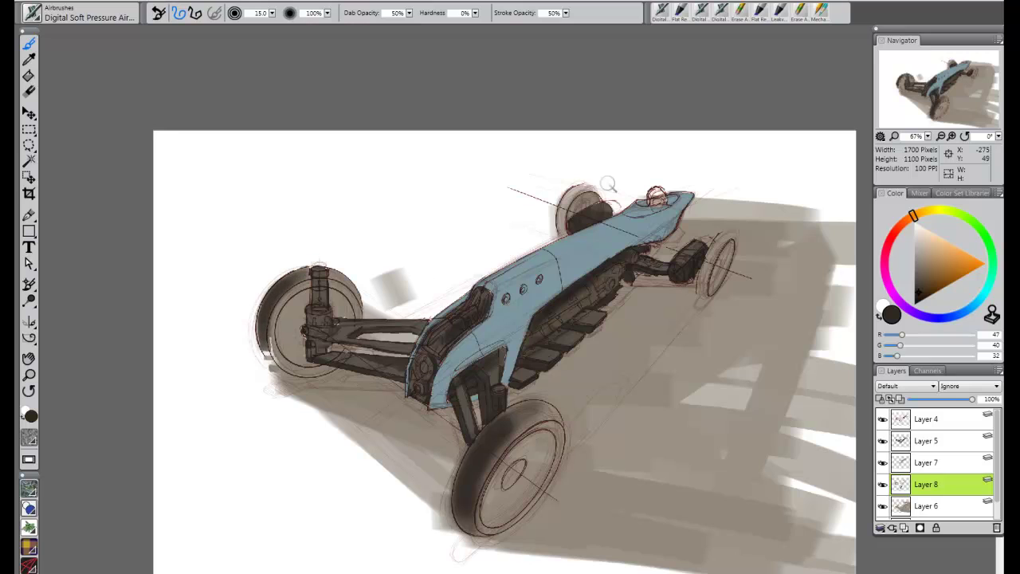
- Shade the far and near rear tires with dark airbrush strokes at about size 12
{"action": "key", "text": "bracketleft"}
{"action": "key", "text": "bracketright"}
{"action": "left_click_drag", "start_coordinate": [567, 203], "coordinate": [561, 231]}
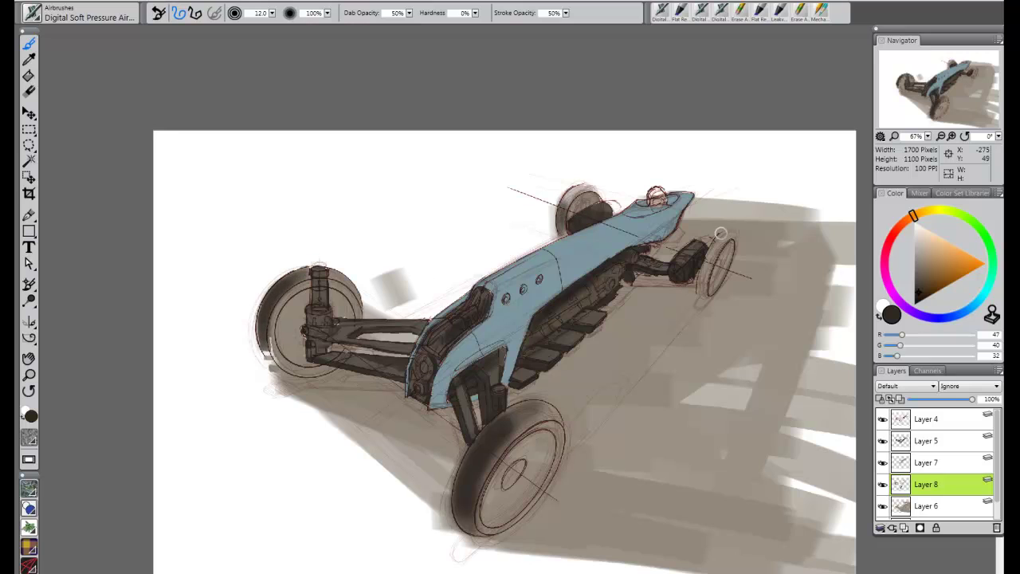
{"action": "mouse_move", "coordinate": [712, 255]}
{"action": "left_mouse_down"}
{"action": "mouse_move", "coordinate": [703, 286]}
{"action": "mouse_move", "coordinate": [728, 237]}
{"action": "mouse_move", "coordinate": [703, 285]}
{"action": "left_mouse_up"}
- Deepen the near front tire's shading with the airbrush at size 20, switching to near-black (RGB 15, 14, 13)
{"action": "key", "text": "bracketright"}
{"action": "key", "text": "bracketright"}
{"action": "key", "text": "bracketright"}
{"action": "key", "text": "bracketright"}
{"action": "key", "text": "bracketright"}
{"action": "key", "text": "bracketright"}
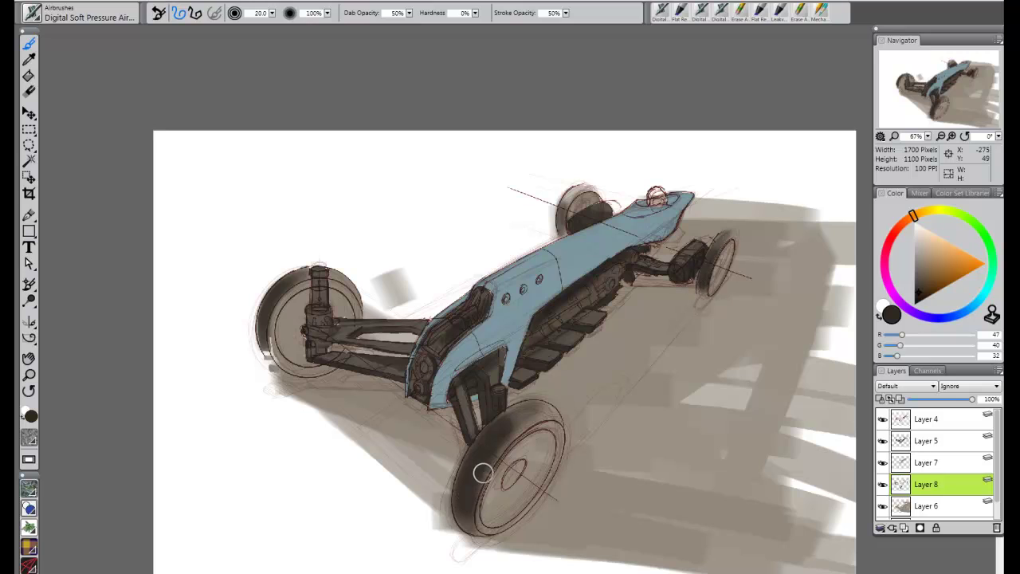
{"action": "left_click_drag", "start_coordinate": [483, 474], "coordinate": [465, 498]}
{"action": "left_click_drag", "start_coordinate": [916, 292], "coordinate": [915, 301]}
{"action": "left_click_drag", "start_coordinate": [465, 475], "coordinate": [462, 496]}
{"action": "key", "text": "bracketleft"}
{"action": "key", "text": "bracketleft"}
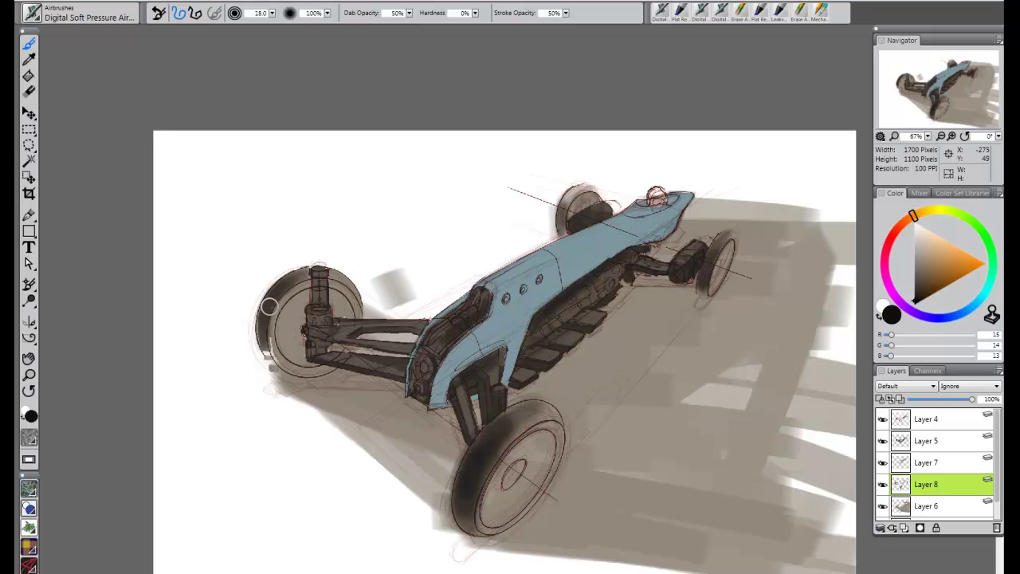
- Reduce the airbrush to size 8 and darken the outer edge of the far front tire with near-black
{"action": "key", "text": "bracketleft"}
{"action": "key", "text": "bracketleft"}
{"action": "key", "text": "bracketleft"}
{"action": "key", "text": "bracketleft"}
{"action": "key", "text": "bracketleft"}
{"action": "key", "text": "bracketleft"}
{"action": "key", "text": "bracketleft"}
{"action": "key", "text": "bracketleft"}
{"action": "key", "text": "bracketleft"}
{"action": "key", "text": "bracketleft"}
{"action": "left_click_drag", "start_coordinate": [267, 305], "coordinate": [266, 323]}
- Switch to the Flat Rendering Marker, undo a test stroke on the blank area, and choose orange (RGB 207, 130, 57)
{"action": "left_click", "coordinate": [72, 13]}
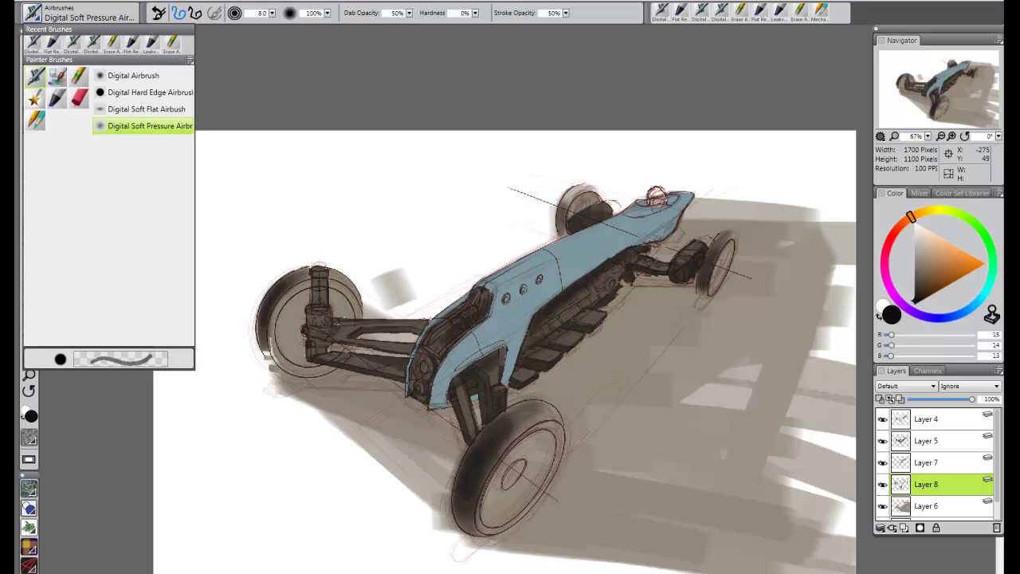
{"action": "left_click", "coordinate": [56, 98]}
{"action": "left_click", "coordinate": [147, 109]}
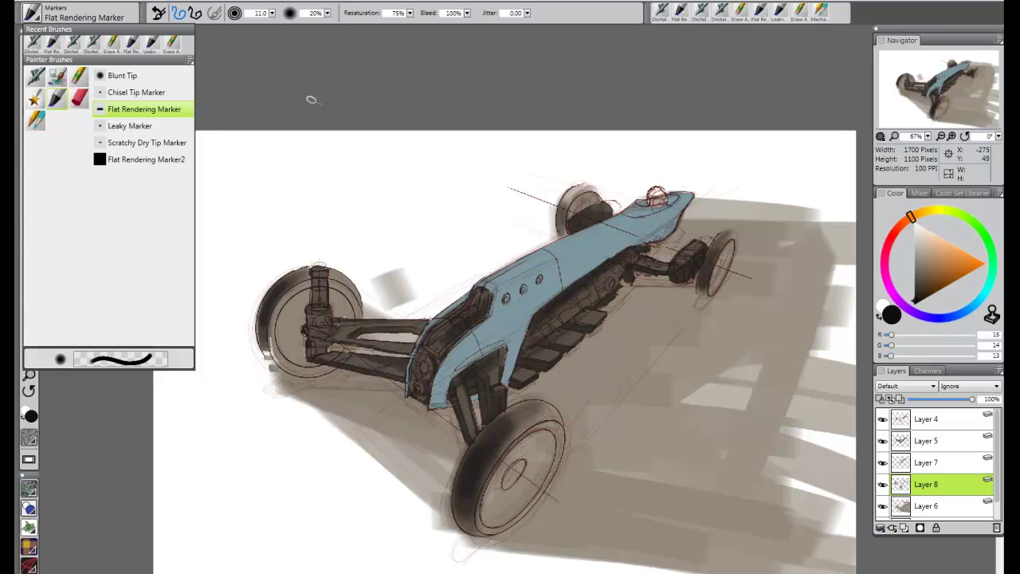
{"action": "mouse_move", "coordinate": [311, 215]}
{"action": "left_mouse_down"}
{"action": "mouse_move", "coordinate": [358, 227]}
{"action": "mouse_move", "coordinate": [396, 212]}
{"action": "left_mouse_up"}
{"action": "key", "text": "ctrl+z"}
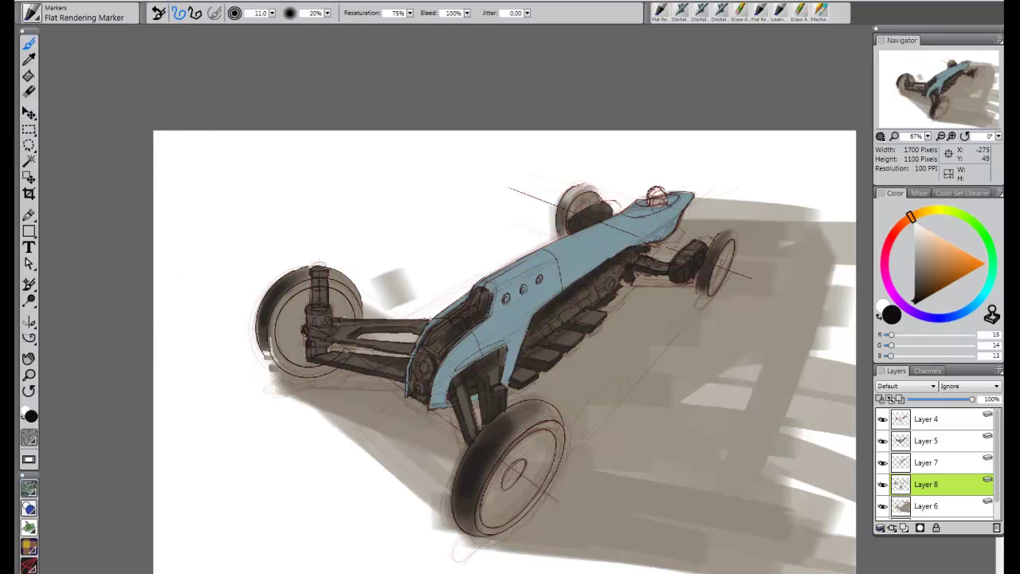
{"action": "left_click_drag", "start_coordinate": [965, 254], "coordinate": [953, 264]}
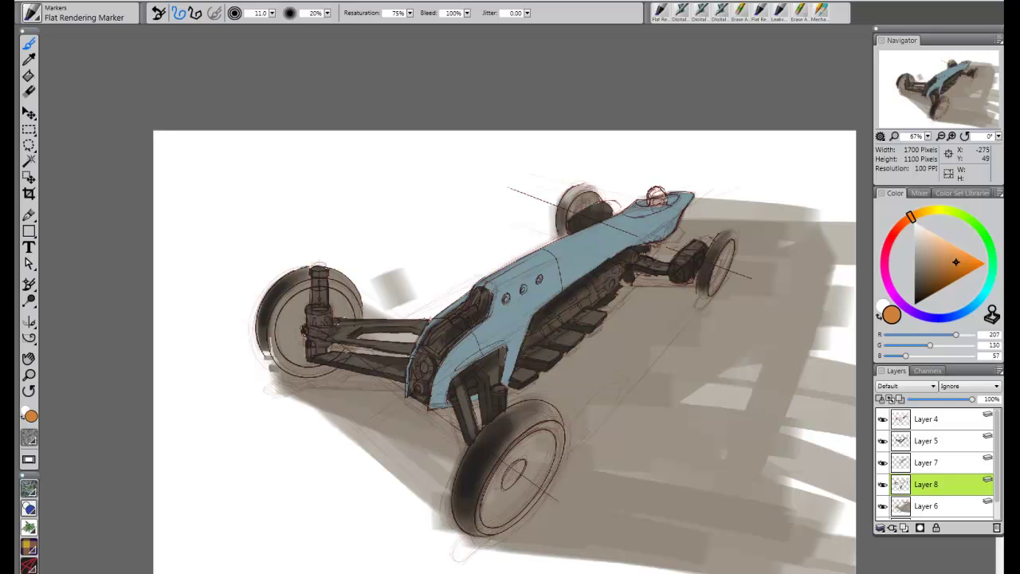
- Select Layers 6, 8 and 7 together and collapse them into a single layer
{"action": "left_click", "coordinate": [933, 505], "text": "shift"}
{"action": "left_click", "coordinate": [933, 463], "text": "shift"}
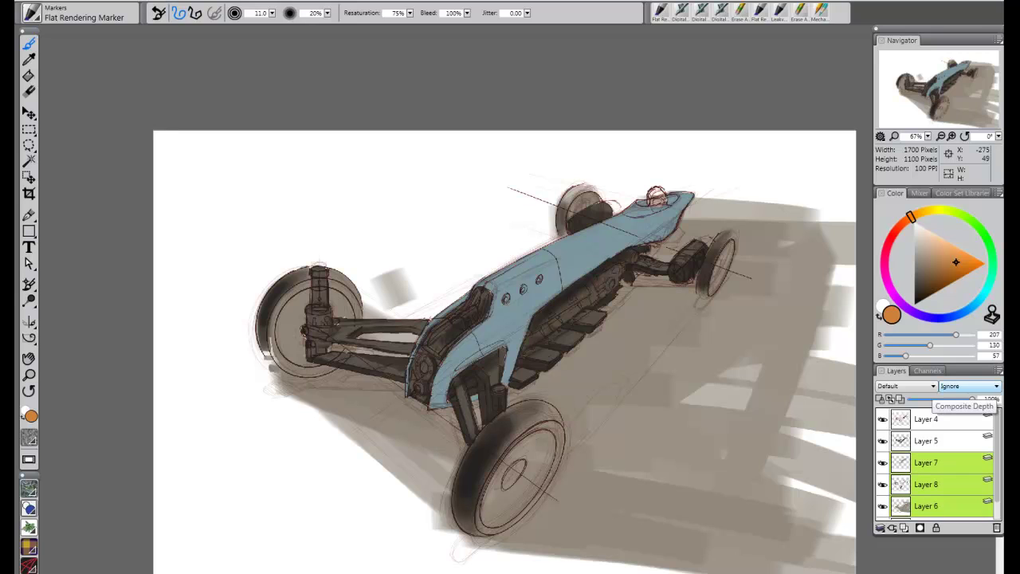
{"action": "left_click", "coordinate": [997, 370]}
{"action": "left_click", "coordinate": [832, 131]}
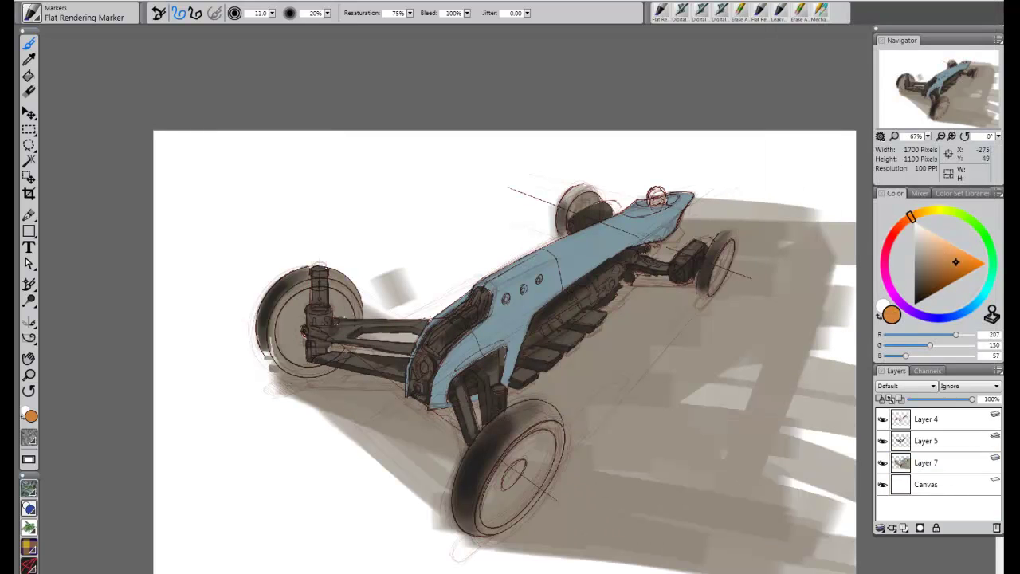
- Collapse Layer 7 and Layer 5 into one color layer beneath the line drawing
{"action": "left_click", "coordinate": [932, 462]}
{"action": "left_click", "coordinate": [932, 441], "text": "shift"}
{"action": "left_click", "coordinate": [997, 371]}
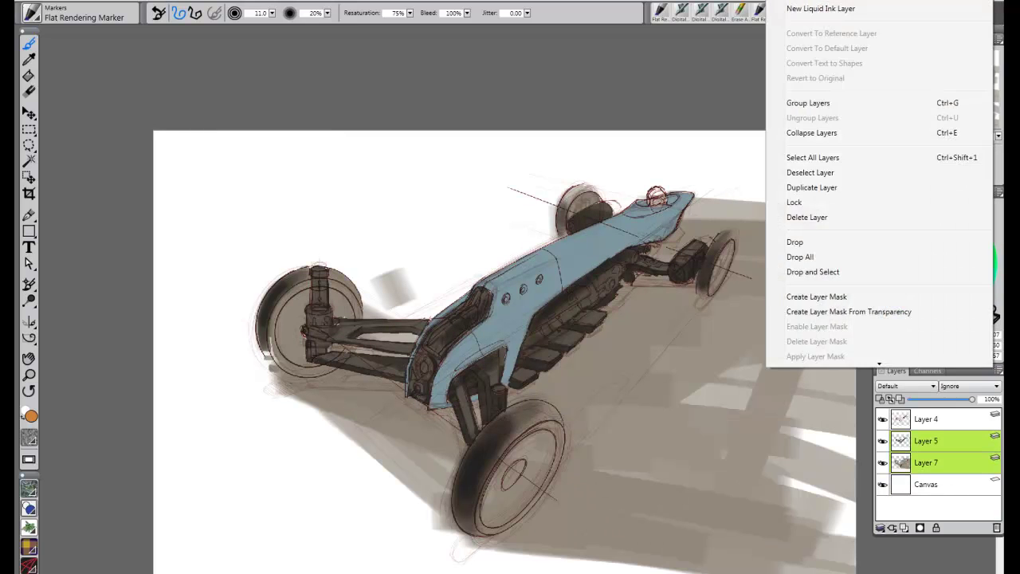
{"action": "left_click", "coordinate": [833, 122]}
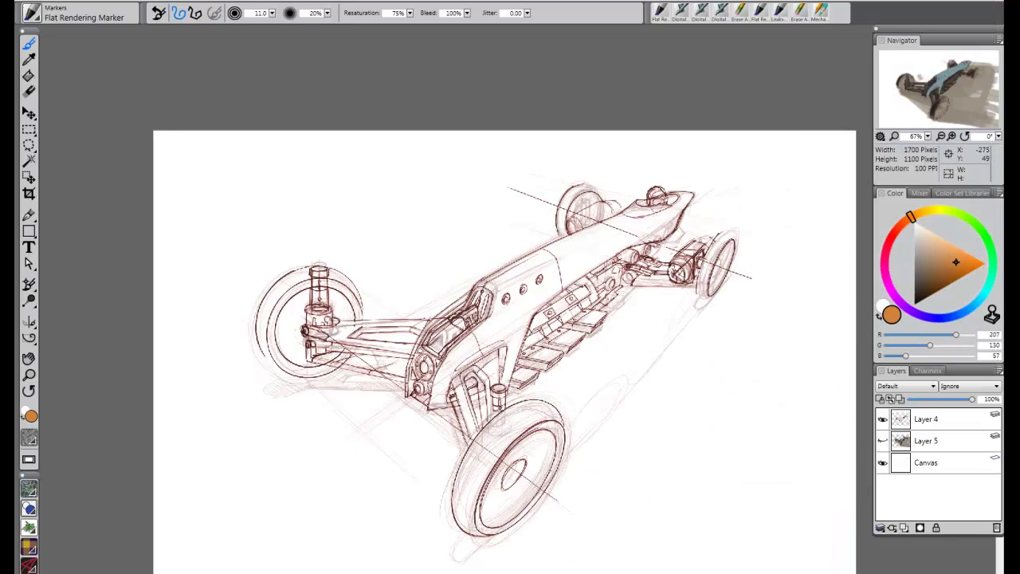
- Add a new layer above Layer 5, try an orange stroke on the near front wheel's rim, and undo it
{"action": "left_click", "coordinate": [998, 370]}
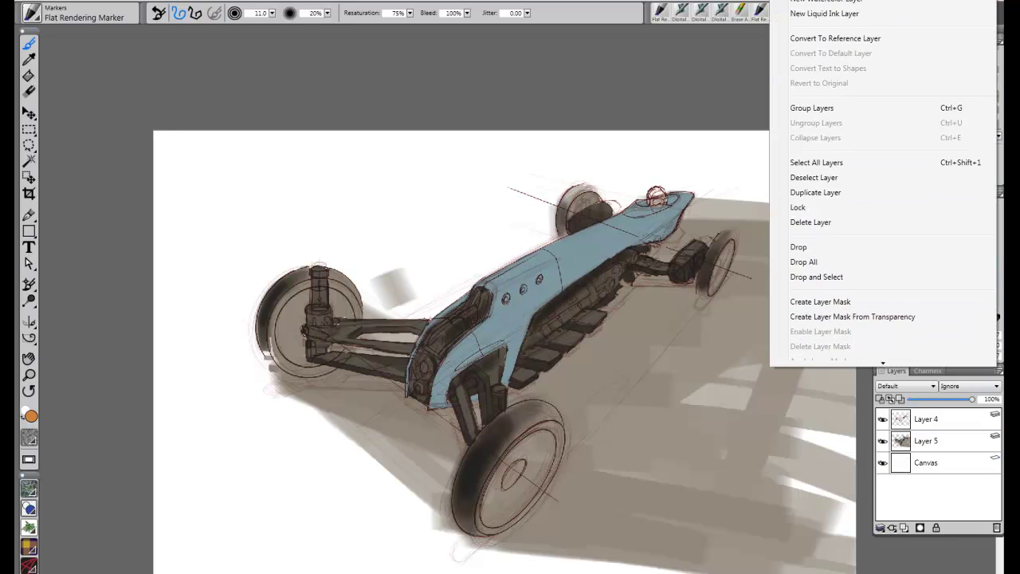
{"action": "left_click", "coordinate": [810, 2]}
{"action": "left_click_drag", "start_coordinate": [542, 434], "coordinate": [498, 470]}
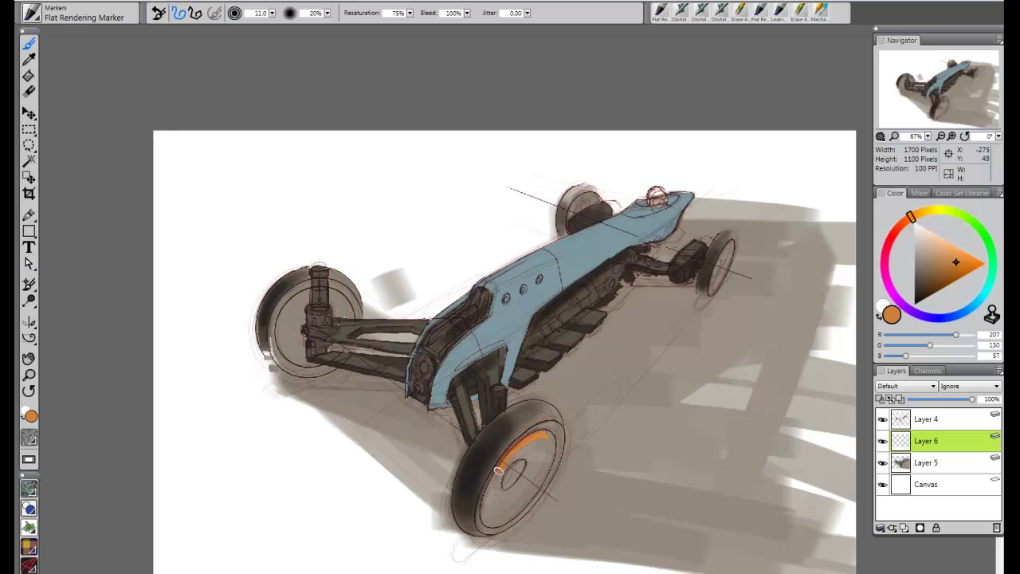
{"action": "key", "text": "ctrl+z"}
- Fill the near-side wheel rims with muted orange (RGB 167, 114, 63) and the far front rim with a darker orange-brown
{"action": "left_click", "coordinate": [942, 267]}
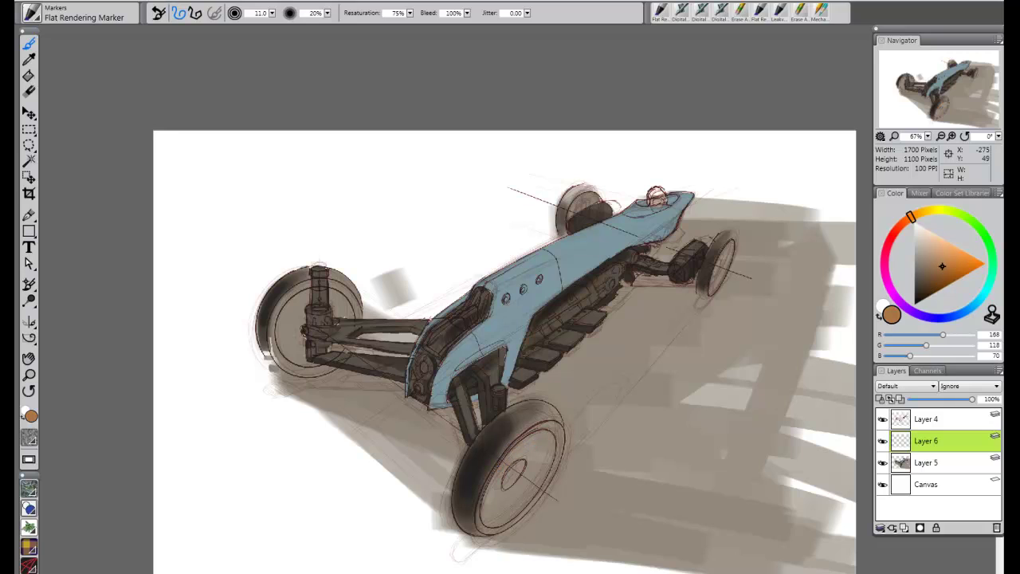
{"action": "left_click_drag", "start_coordinate": [532, 449], "coordinate": [545, 443]}
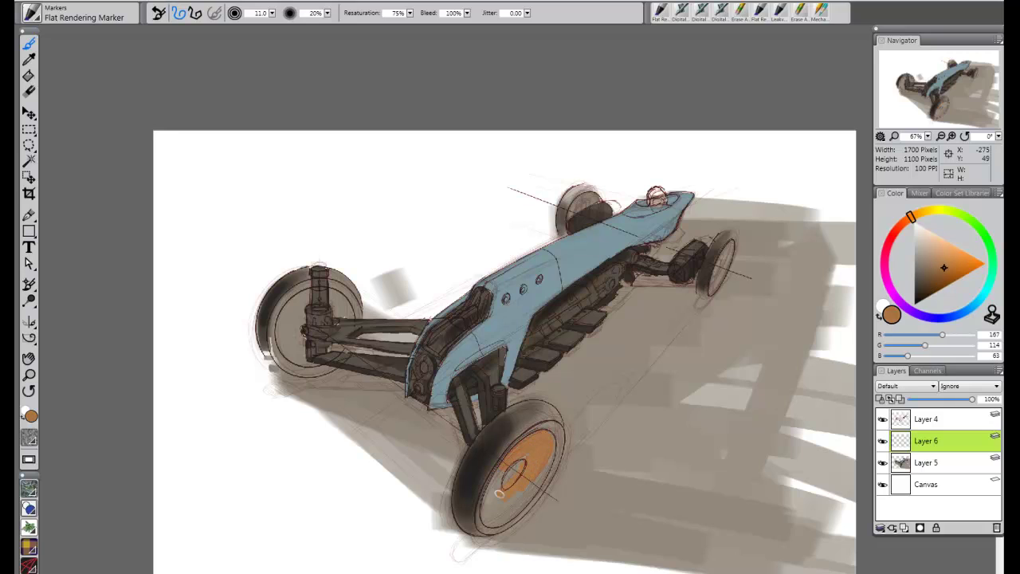
{"action": "mouse_move", "coordinate": [497, 480]}
{"action": "left_mouse_down"}
{"action": "mouse_move", "coordinate": [483, 520]}
{"action": "mouse_move", "coordinate": [498, 507]}
{"action": "left_mouse_up"}
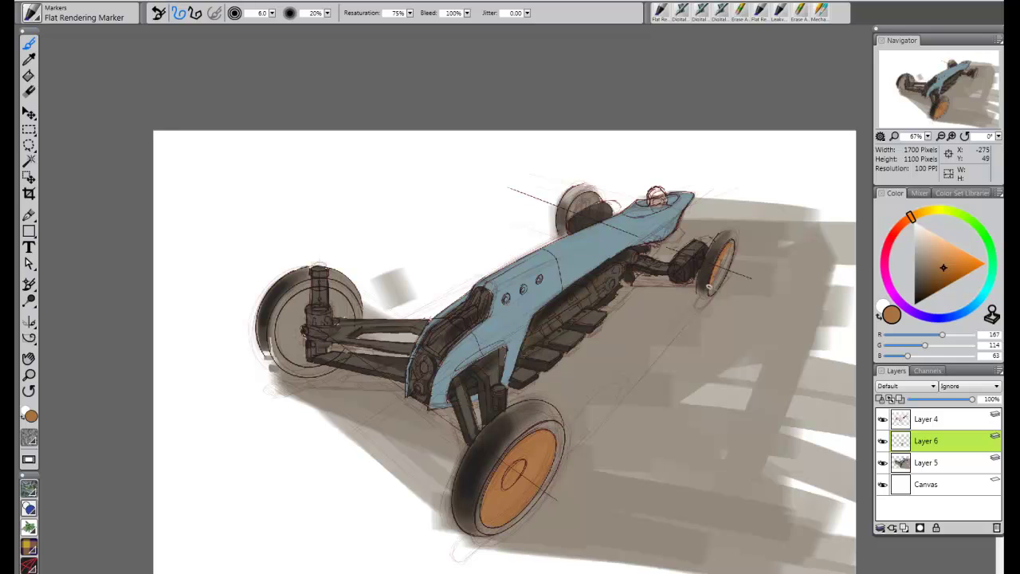
{"action": "left_click", "coordinate": [933, 274]}
{"action": "mouse_move", "coordinate": [307, 297]}
{"action": "left_mouse_down"}
{"action": "mouse_move", "coordinate": [282, 335]}
{"action": "mouse_move", "coordinate": [306, 292]}
{"action": "mouse_move", "coordinate": [282, 317]}
{"action": "mouse_move", "coordinate": [279, 339]}
{"action": "mouse_move", "coordinate": [302, 340]}
{"action": "mouse_move", "coordinate": [303, 362]}
{"action": "mouse_move", "coordinate": [294, 358]}
{"action": "mouse_move", "coordinate": [304, 331]}
{"action": "mouse_move", "coordinate": [311, 363]}
{"action": "mouse_move", "coordinate": [346, 338]}
{"action": "mouse_move", "coordinate": [331, 345]}
{"action": "mouse_move", "coordinate": [335, 317]}
{"action": "left_mouse_up"}
{"action": "key", "text": "bracketleft"}
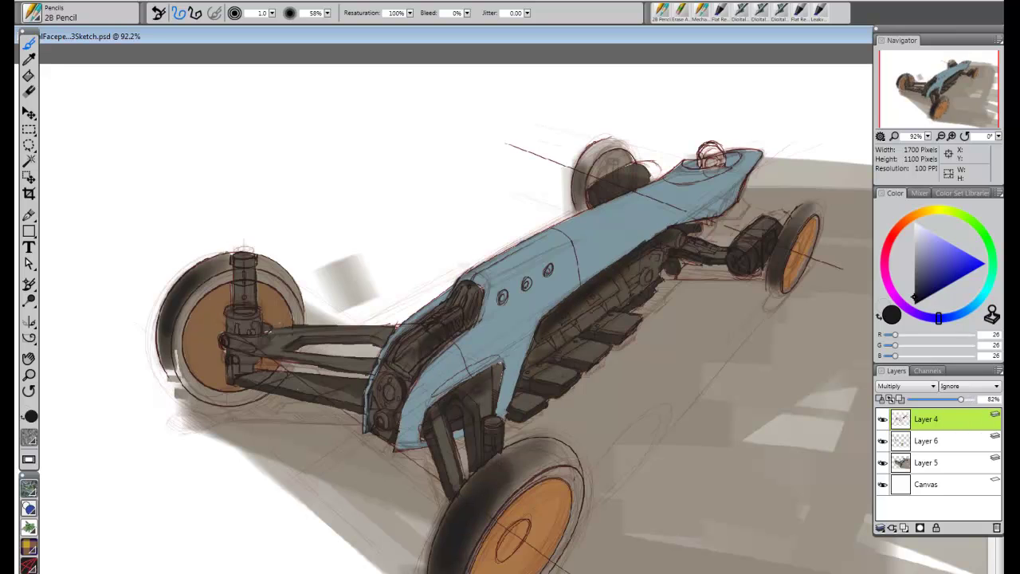
- Lower the opacity of line drawing Layer 4, then darken the nose's mechanical details on Layer 5 with the 2B Pencil
{"action": "left_click_drag", "start_coordinate": [961, 400], "coordinate": [950, 399]}
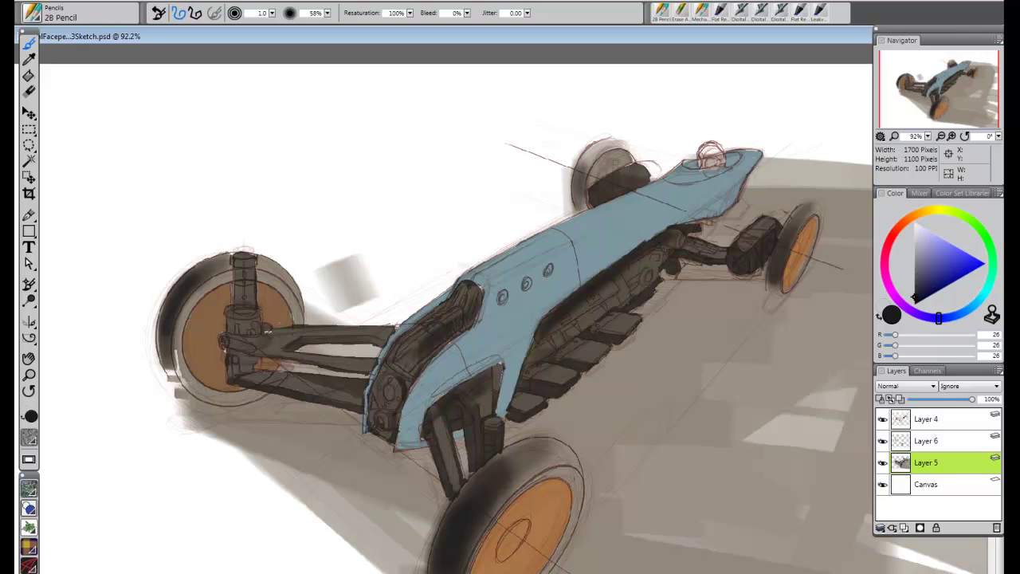
{"action": "key", "text": "alt"}
{"action": "left_click", "coordinate": [507, 329]}
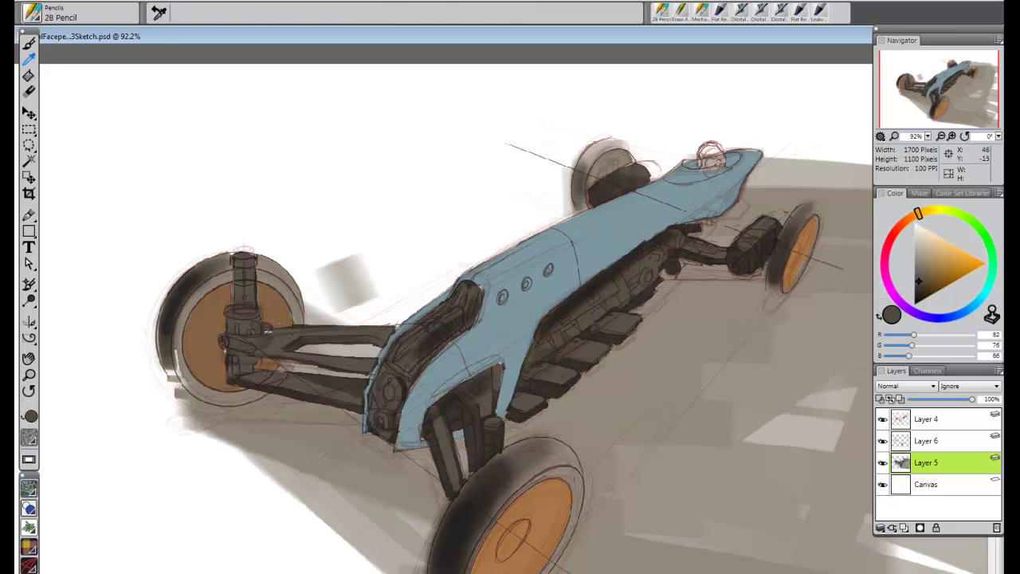
{"action": "key", "text": "b"}
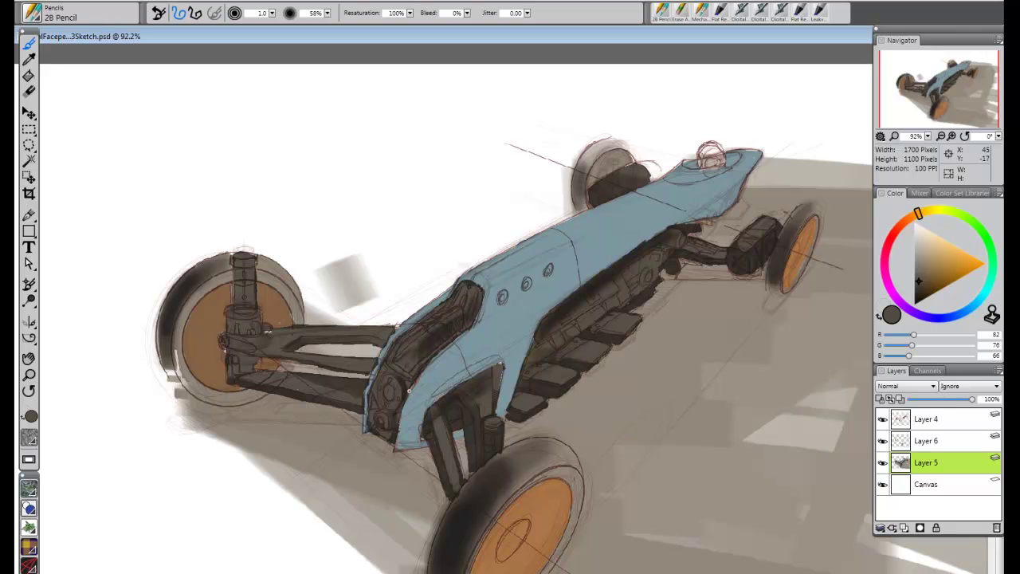
{"action": "left_click", "coordinate": [397, 414], "text": "alt"}
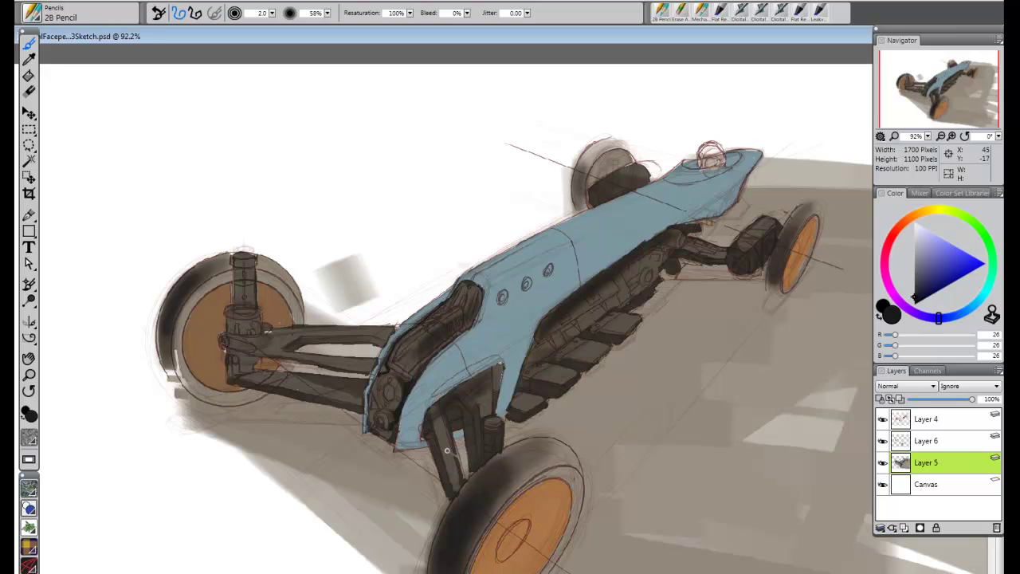
- Choose the 2B Pencil and sample the blue from the car body beside the side holes
{"action": "left_click", "coordinate": [33, 13]}
{"action": "left_click", "coordinate": [127, 75]}
{"action": "left_click", "coordinate": [29, 59]}
{"action": "left_click", "coordinate": [494, 326]}
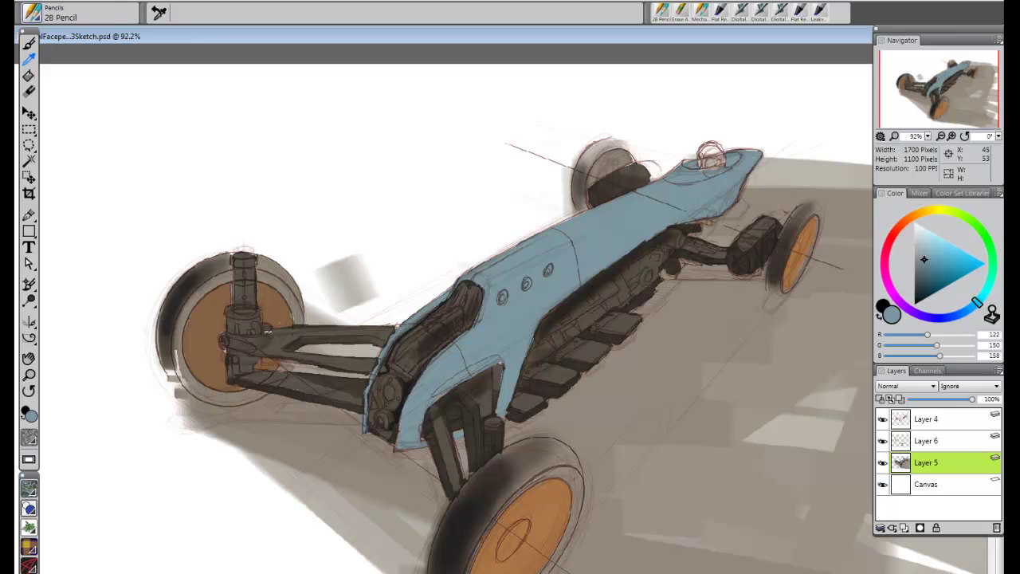
- Choose the Digital Soft Pressure Airbrush with a light blue (RGB 179, 226, 241) and add a new layer above Layer 4
{"action": "left_click", "coordinate": [33, 12]}
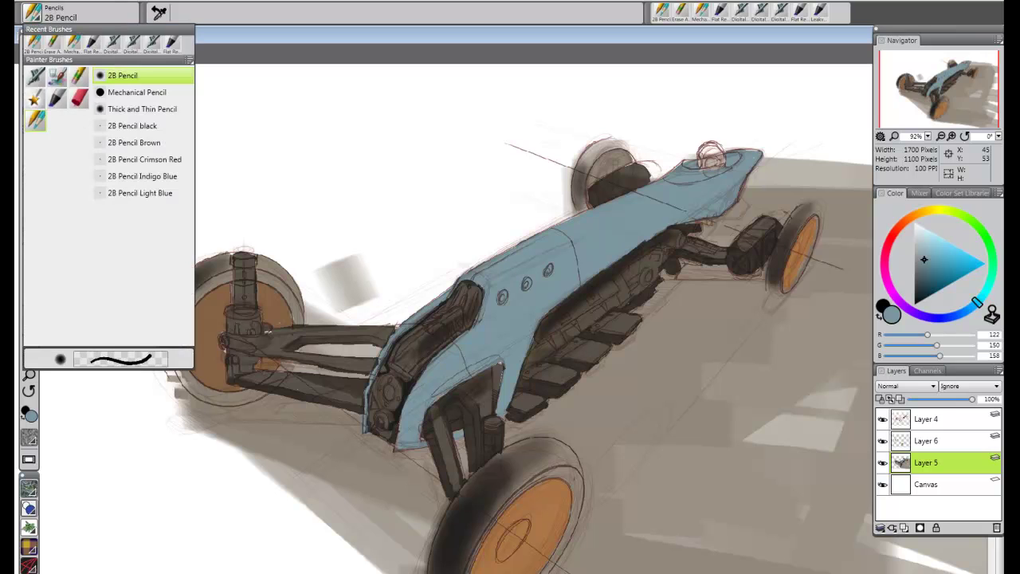
{"action": "left_click", "coordinate": [35, 78]}
{"action": "left_click_drag", "start_coordinate": [927, 245], "coordinate": [929, 236]}
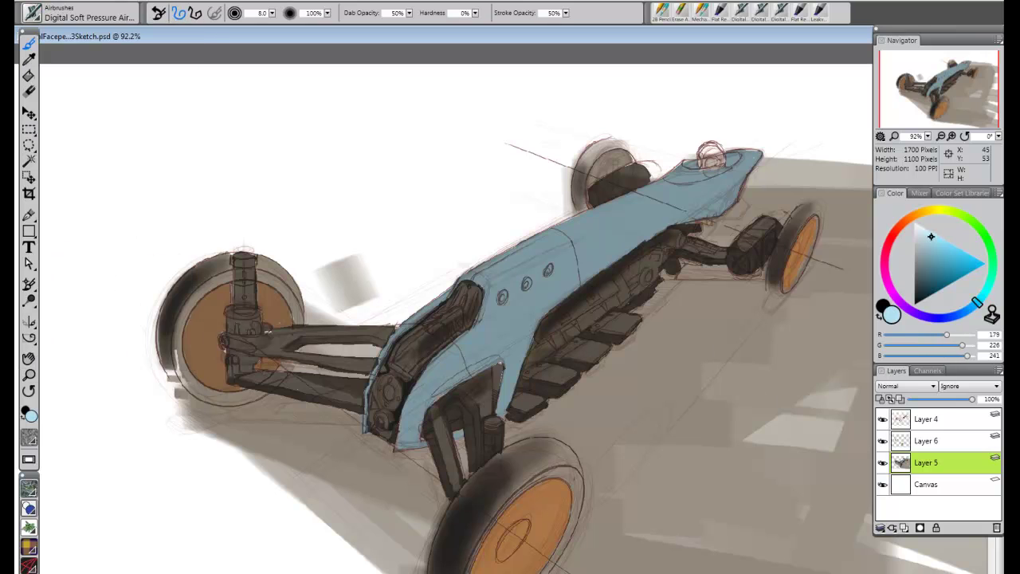
{"action": "left_click", "coordinate": [940, 419]}
{"action": "left_click", "coordinate": [997, 371]}
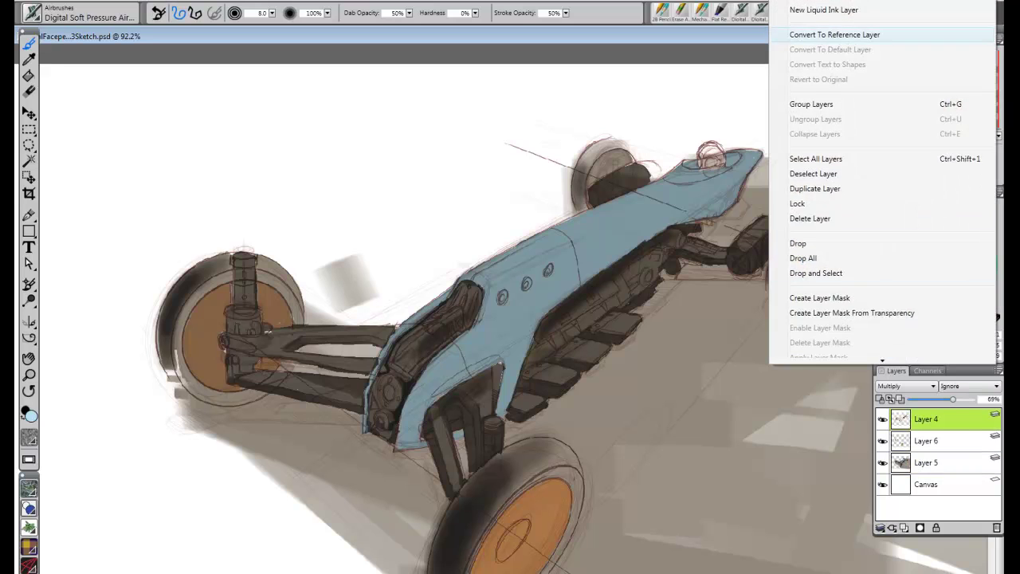
{"action": "left_click", "coordinate": [833, 1]}
- Try a light blue airbrush highlight at size 11 along the upper side of the car body
{"action": "key", "text": "bracketright"}
{"action": "key", "text": "bracketright"}
{"action": "key", "text": "bracketright"}
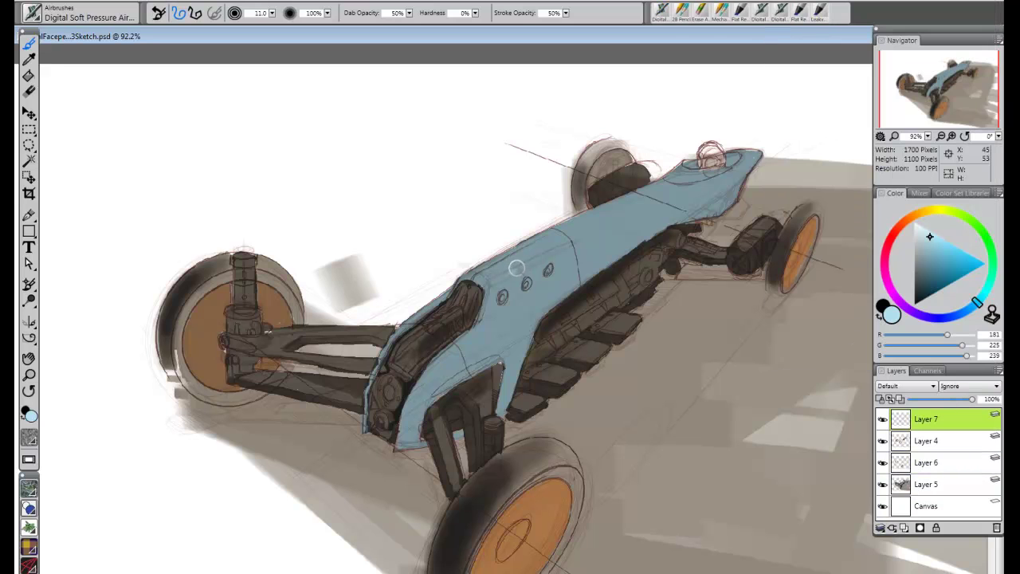
{"action": "left_click_drag", "start_coordinate": [479, 287], "coordinate": [649, 208]}
- Make Layer 5 the active layer and switch to the F-X Glow brush
{"action": "left_click", "coordinate": [926, 483]}
{"action": "left_click", "coordinate": [32, 13]}
{"action": "left_click", "coordinate": [57, 75]}
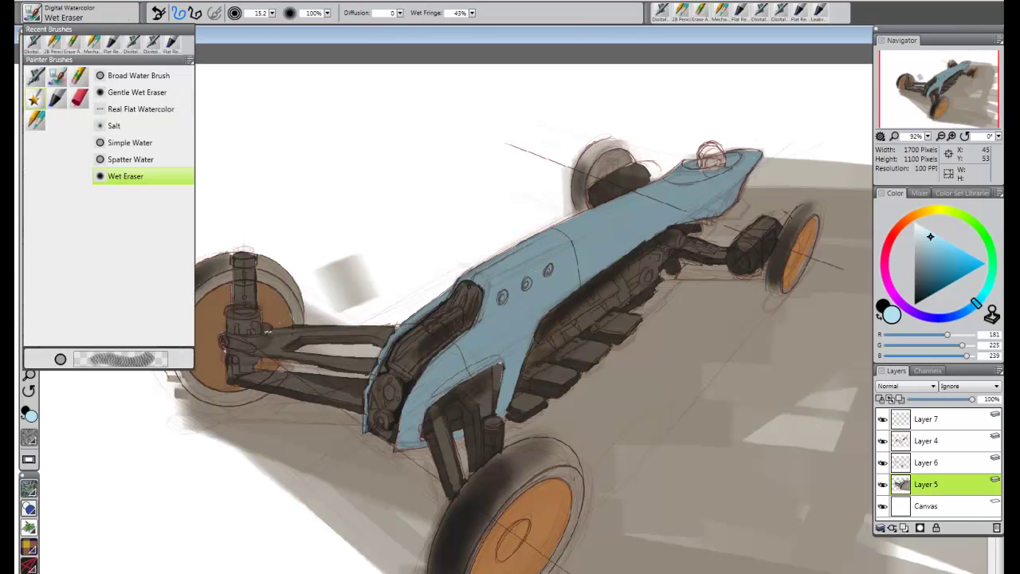
{"action": "left_click", "coordinate": [34, 98]}
- Try light blue Glow strokes along the upper side of the body and undo them
{"action": "mouse_move", "coordinate": [494, 283]}
{"action": "left_mouse_down"}
{"action": "mouse_move", "coordinate": [624, 216]}
{"action": "mouse_move", "coordinate": [588, 249]}
{"action": "left_mouse_up"}
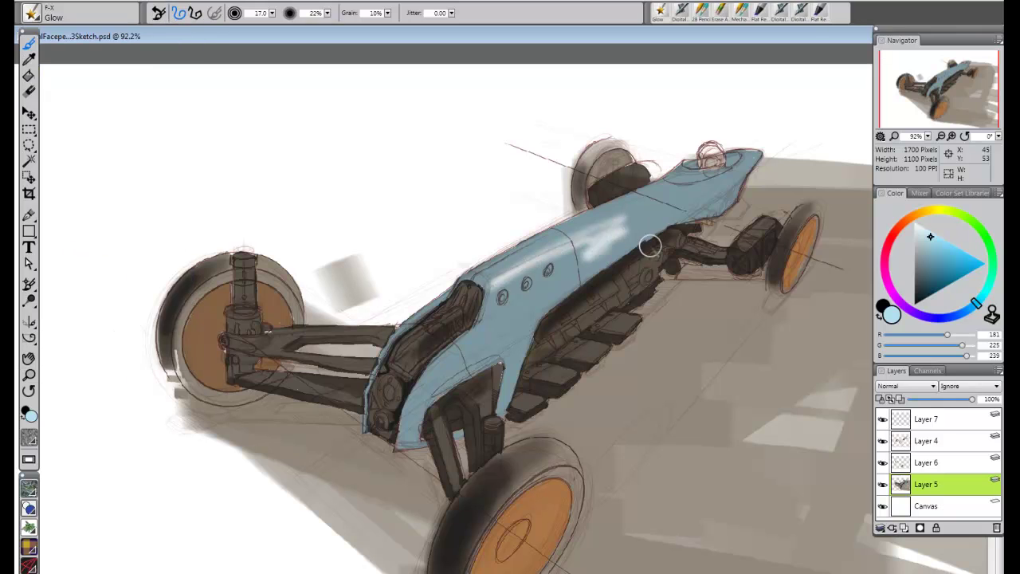
{"action": "key", "text": "ctrl+z"}
{"action": "key", "text": "ctrl+z"}
- Set a dark blue-gray (RGB 56, 78, 86) and brush a soft Glow highlight at size 22 along the body's upper side
{"action": "left_click_drag", "start_coordinate": [930, 268], "coordinate": [922, 282]}
{"action": "left_click_drag", "start_coordinate": [510, 282], "coordinate": [687, 195]}
{"action": "key", "text": "ctrl+z"}
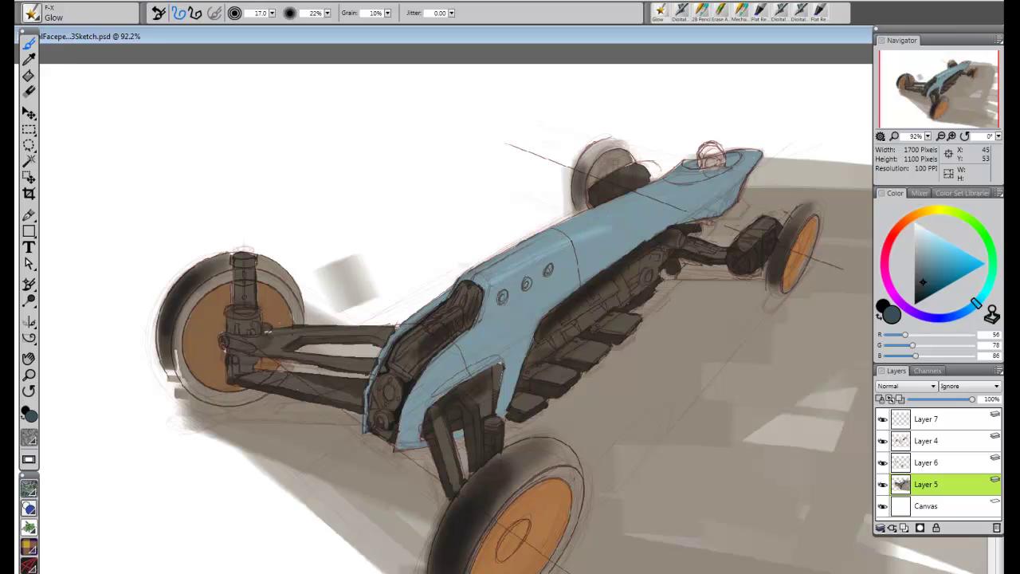
{"action": "key", "text": "bracketright"}
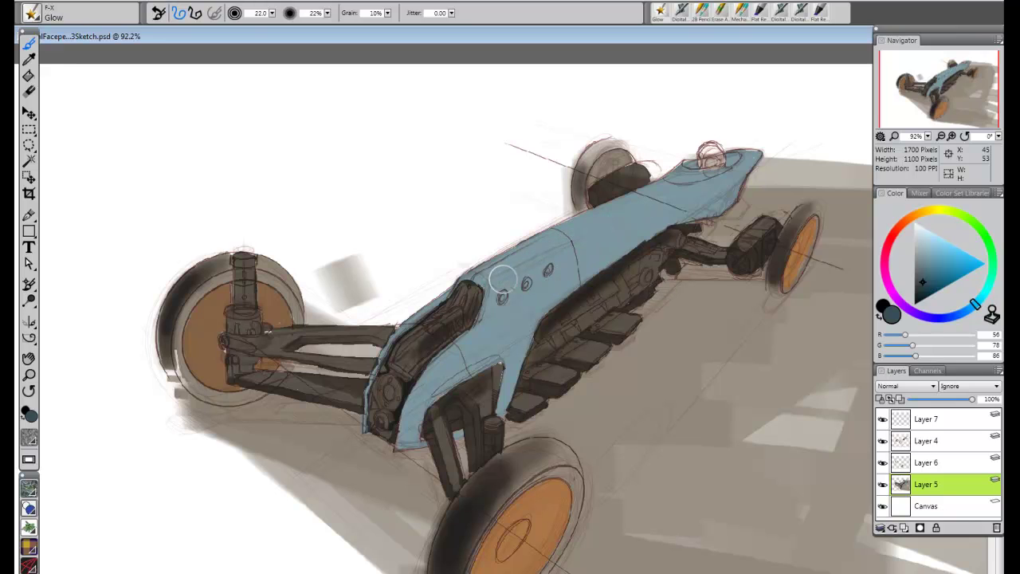
{"action": "left_click_drag", "start_coordinate": [491, 286], "coordinate": [614, 222]}
{"action": "left_click_drag", "start_coordinate": [505, 275], "coordinate": [691, 189]}
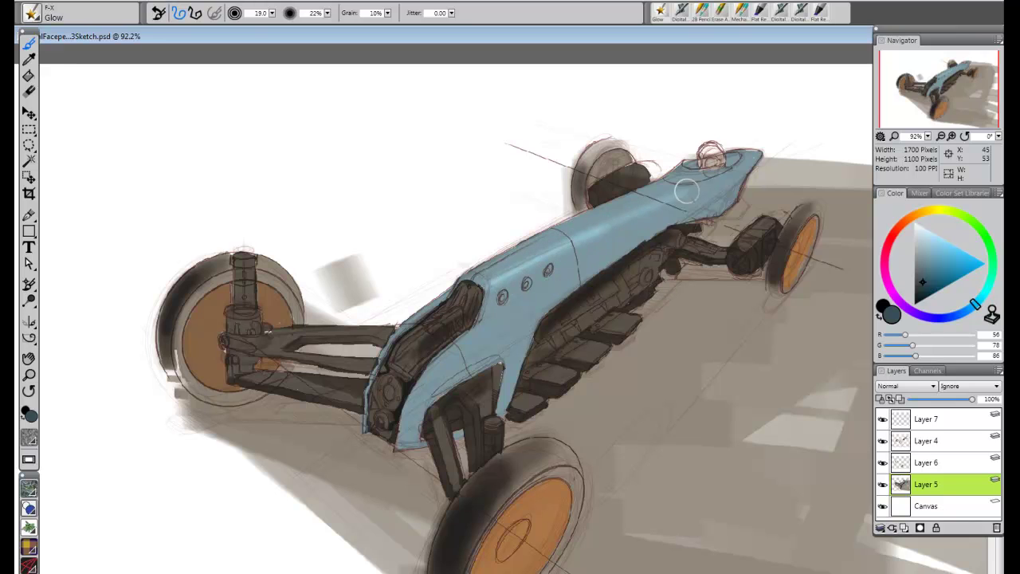
- Strengthen the body's upper highlight from the nose past the side holes using a narrower Glow brush at size 16
{"action": "key", "text": "bracketleft"}
{"action": "key", "text": "bracketleft"}
{"action": "key", "text": "bracketleft"}
{"action": "left_click_drag", "start_coordinate": [493, 283], "coordinate": [614, 221]}
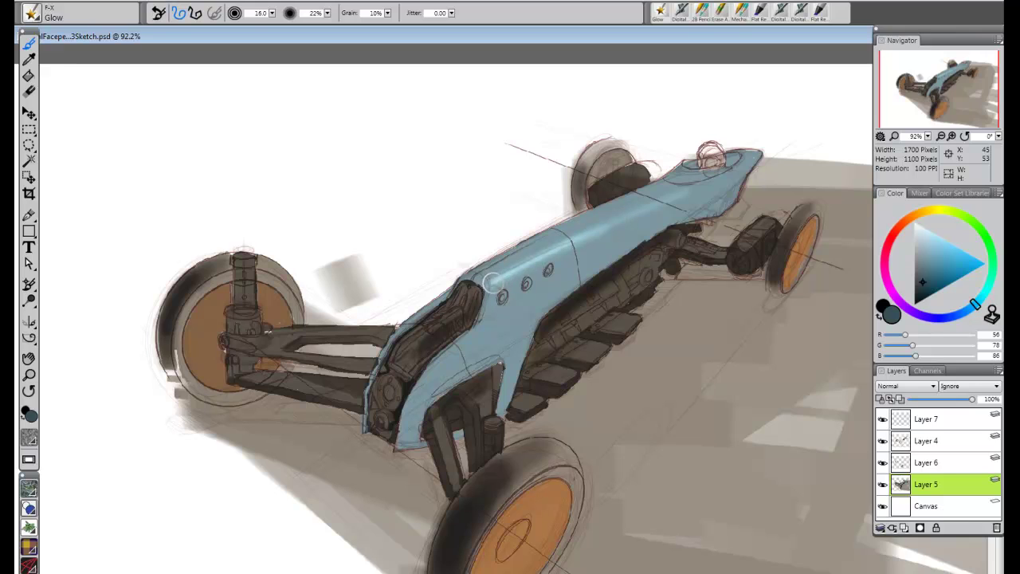
- Lower Layer 4's opacity to 58% and erase its lines along the nose's far edge with the eraser at size 5
{"action": "left_click", "coordinate": [926, 441]}
{"action": "left_click", "coordinate": [29, 90]}
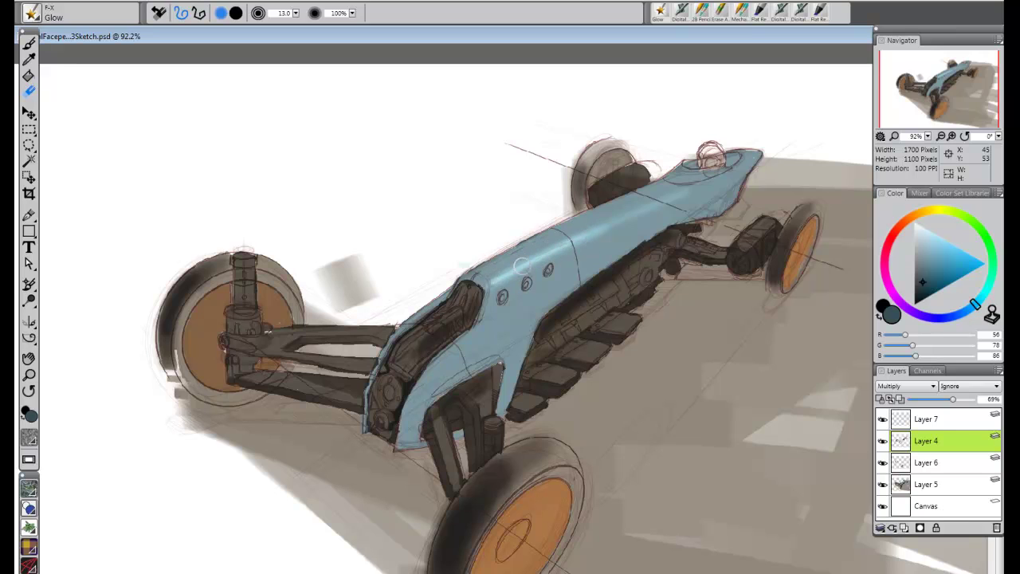
{"action": "left_click_drag", "start_coordinate": [953, 399], "coordinate": [946, 399]}
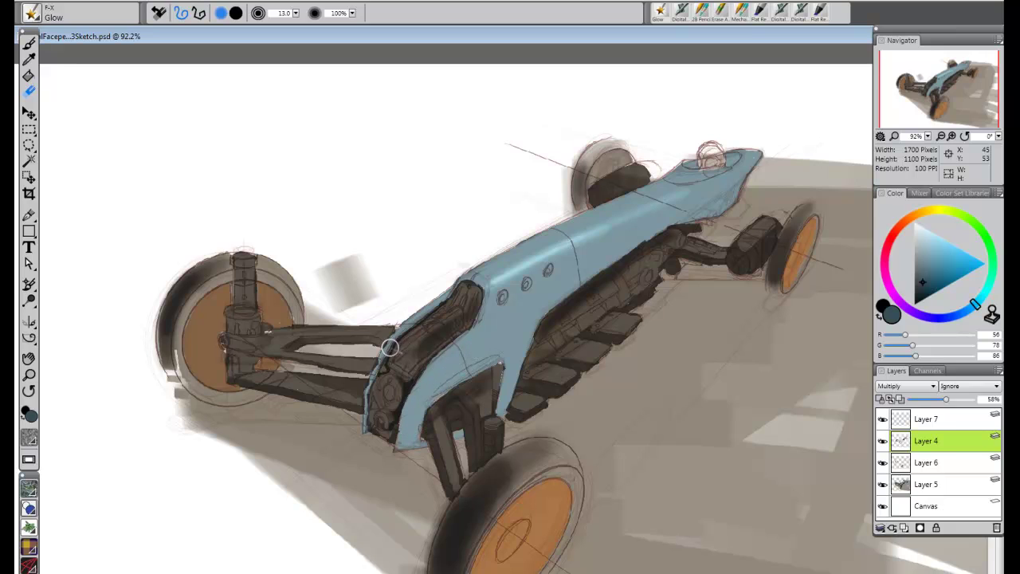
{"action": "key", "text": "bracketleft"}
{"action": "mouse_move", "coordinate": [406, 324]}
{"action": "left_mouse_down"}
{"action": "mouse_move", "coordinate": [364, 392]}
{"action": "mouse_move", "coordinate": [367, 427]}
{"action": "left_mouse_up"}
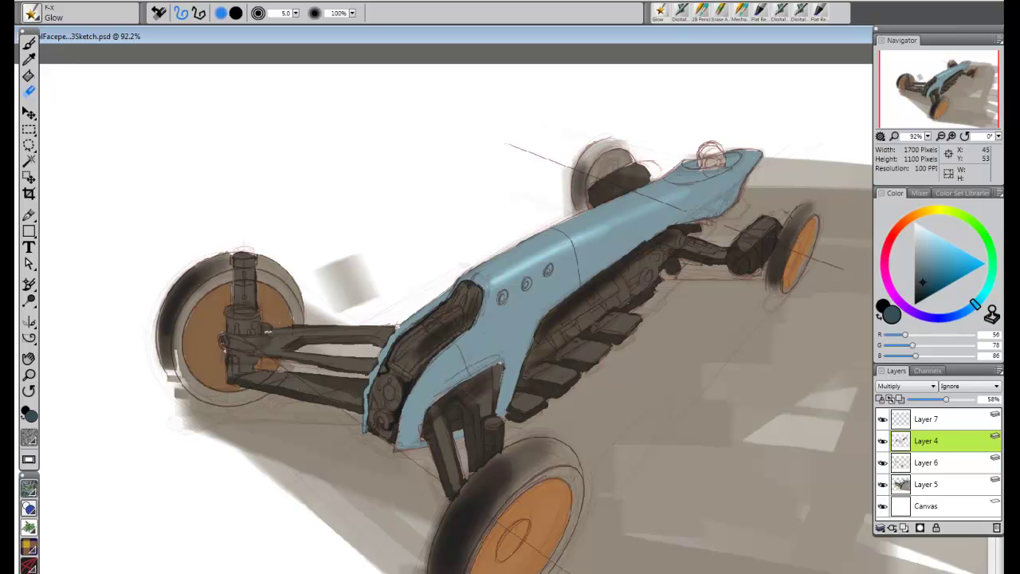
- Return to Layer 5, try a size 19 eraser stroke along the body's upper edge, and undo it
{"action": "left_click", "coordinate": [926, 484]}
{"action": "left_click", "coordinate": [32, 13]}
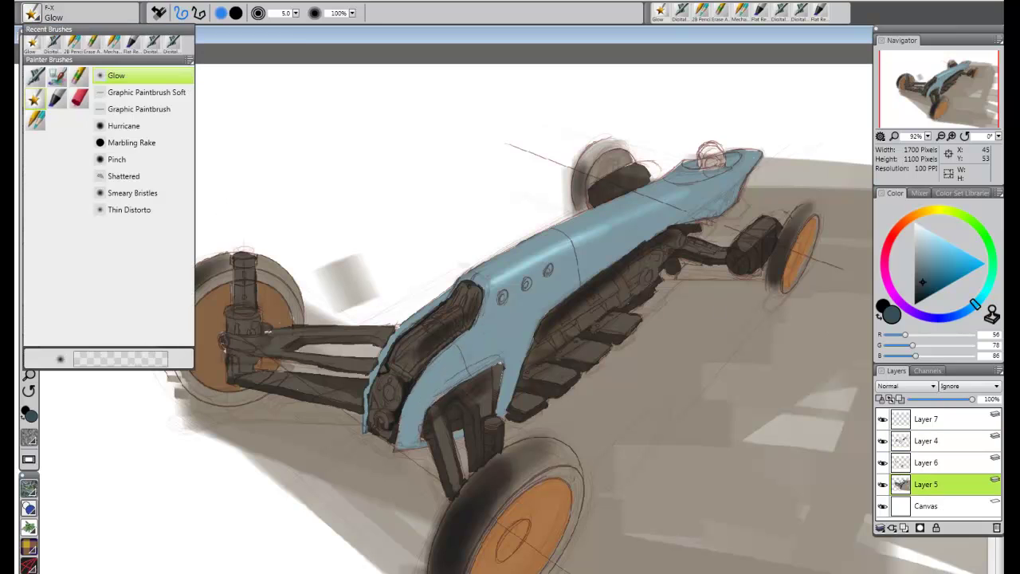
{"action": "left_click", "coordinate": [514, 186]}
{"action": "key", "text": "bracketright"}
{"action": "key", "text": "bracketright"}
{"action": "key", "text": "bracketright"}
{"action": "key", "text": "bracketright"}
{"action": "key", "text": "bracketright"}
{"action": "key", "text": "bracketright"}
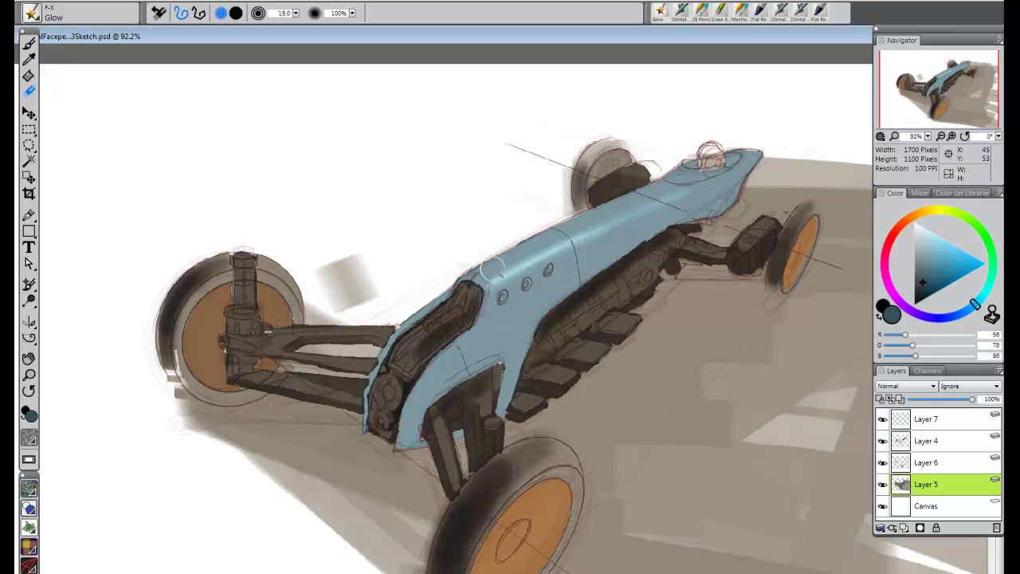
{"action": "left_click_drag", "start_coordinate": [478, 277], "coordinate": [583, 220]}
{"action": "key", "text": "bracketright"}
{"action": "key", "text": "bracketright"}
{"action": "key", "text": "bracketright"}
{"action": "key", "text": "bracketright"}
{"action": "key", "text": "ctrl+z"}
- Set a dark blue (RGB 35, 68, 81), try strokes around the side holes ending with the Glow brush, and undo them
{"action": "left_click", "coordinate": [926, 287]}
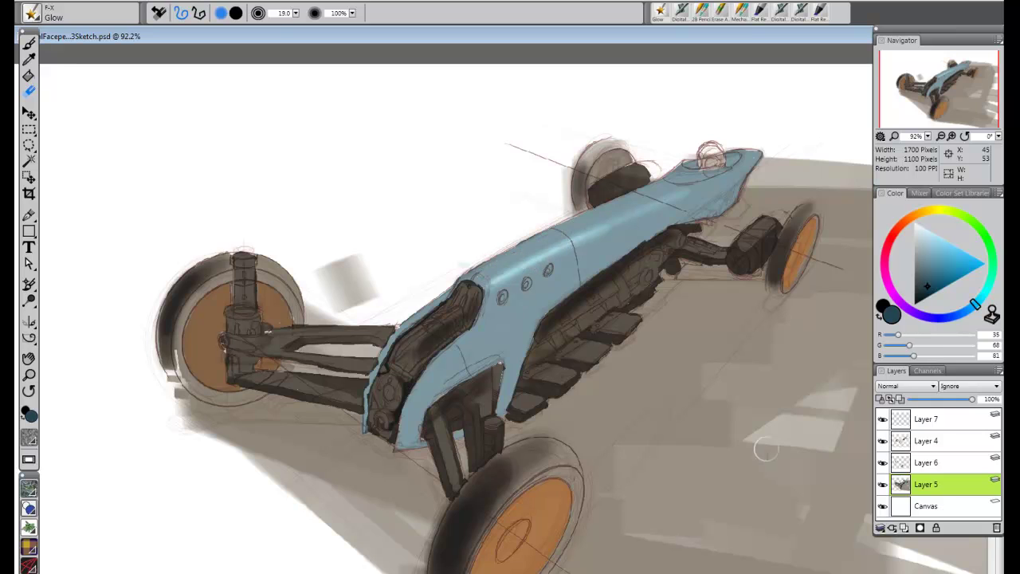
{"action": "left_click_drag", "start_coordinate": [501, 323], "coordinate": [550, 291]}
{"action": "key", "text": "ctrl+z"}
{"action": "left_click", "coordinate": [32, 12]}
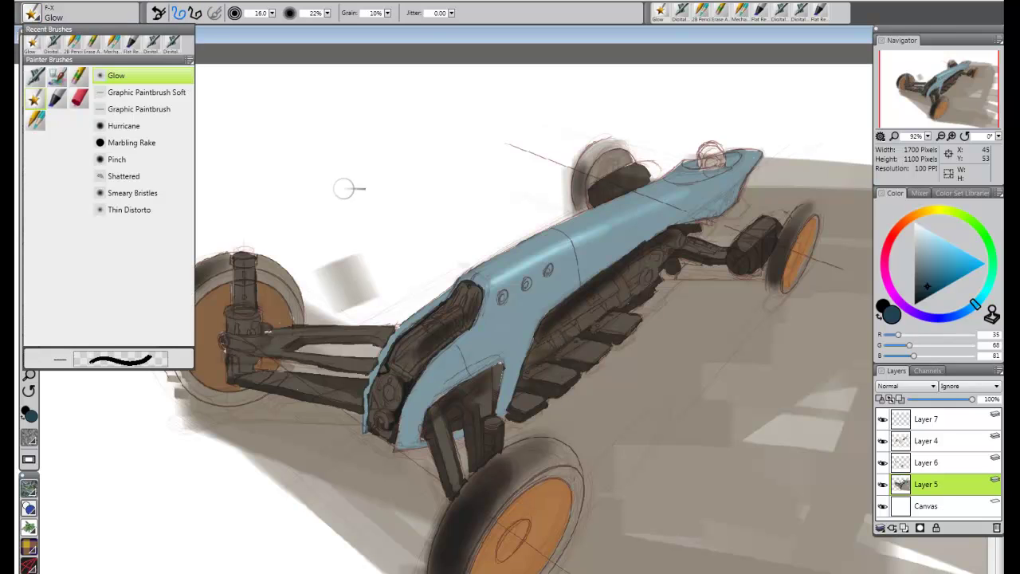
{"action": "left_click", "coordinate": [540, 275]}
{"action": "left_click_drag", "start_coordinate": [533, 292], "coordinate": [606, 254]}
{"action": "key", "text": "ctrl+z"}
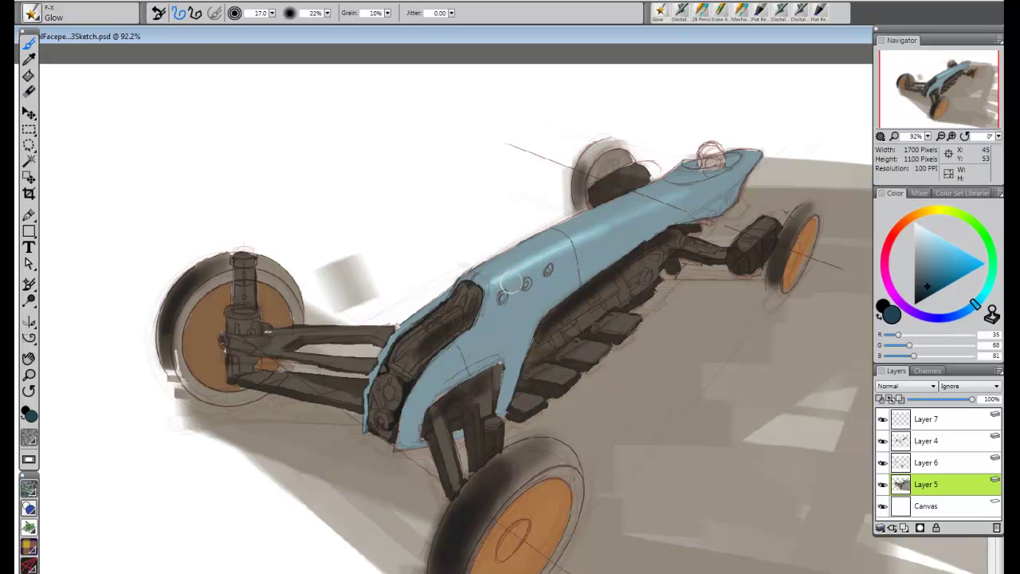
- Brighten the curved edge of the nose from its lower tip up past the dark opening with the Glow brush at size 8
{"action": "key", "text": "bracketright"}
{"action": "key", "text": "bracketright"}
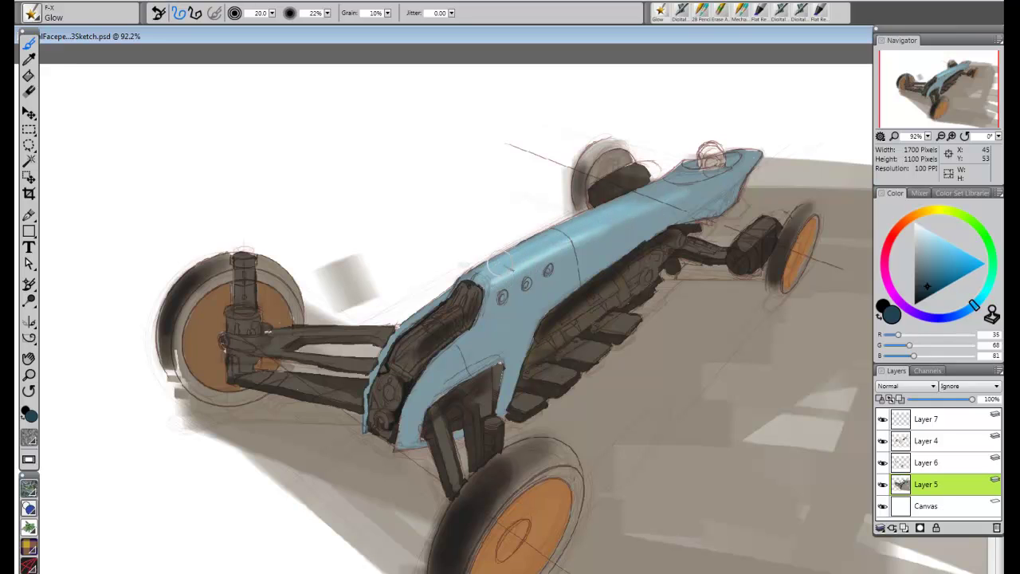
{"action": "key", "text": "bracketleft"}
{"action": "key", "text": "bracketleft"}
{"action": "key", "text": "bracketleft"}
{"action": "key", "text": "bracketleft"}
{"action": "key", "text": "bracketleft"}
{"action": "key", "text": "bracketleft"}
{"action": "key", "text": "bracketleft"}
{"action": "key", "text": "bracketleft"}
{"action": "key", "text": "bracketleft"}
{"action": "key", "text": "bracketleft"}
{"action": "key", "text": "bracketright"}
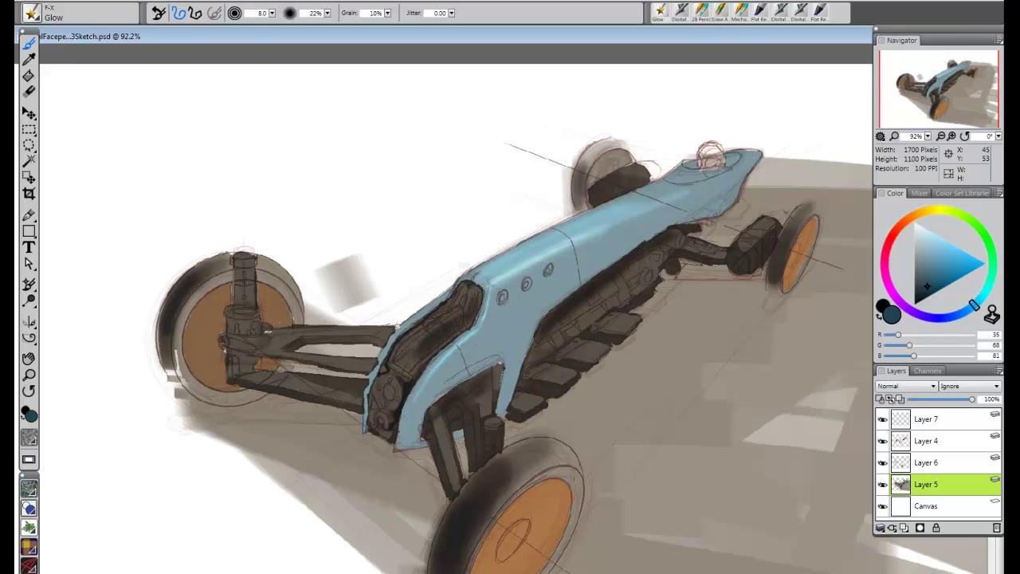
{"action": "mouse_move", "coordinate": [408, 438]}
{"action": "left_mouse_down"}
{"action": "mouse_move", "coordinate": [411, 403]}
{"action": "mouse_move", "coordinate": [460, 341]}
{"action": "mouse_move", "coordinate": [488, 281]}
{"action": "left_mouse_up"}
- Erase the stray sketch lines above the body's front upper edge on Layer 4 with the Erase All Hard eraser at size 7
{"action": "left_click", "coordinate": [926, 441]}
{"action": "left_click", "coordinate": [32, 12]}
{"action": "left_click", "coordinate": [80, 77]}
{"action": "left_click", "coordinate": [150, 76]}
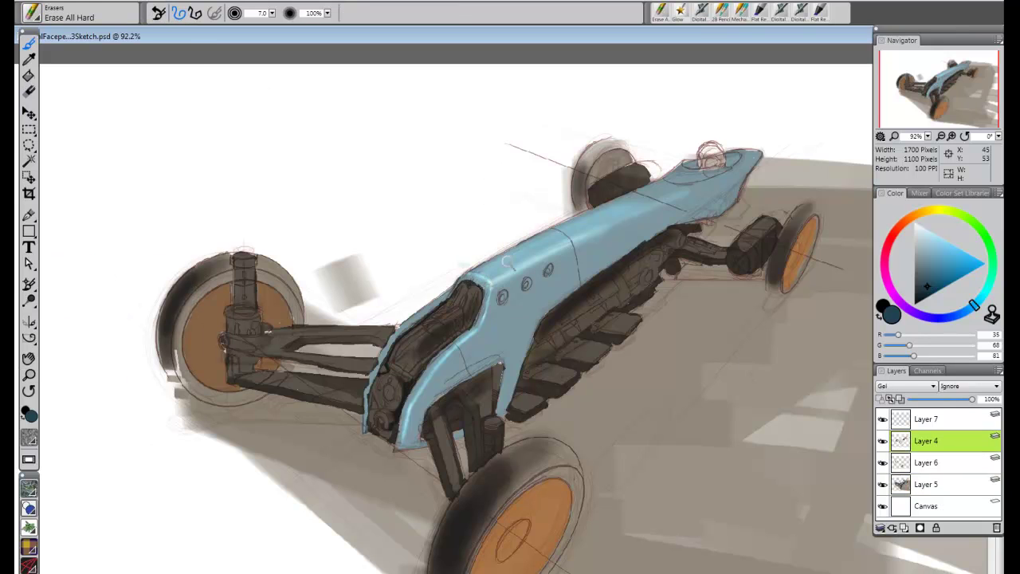
{"action": "left_click_drag", "start_coordinate": [471, 261], "coordinate": [533, 231]}
- Add a Glow highlight at size 9 on Layer 5 along the body edge above the near front suspension cutout
{"action": "left_click", "coordinate": [932, 484]}
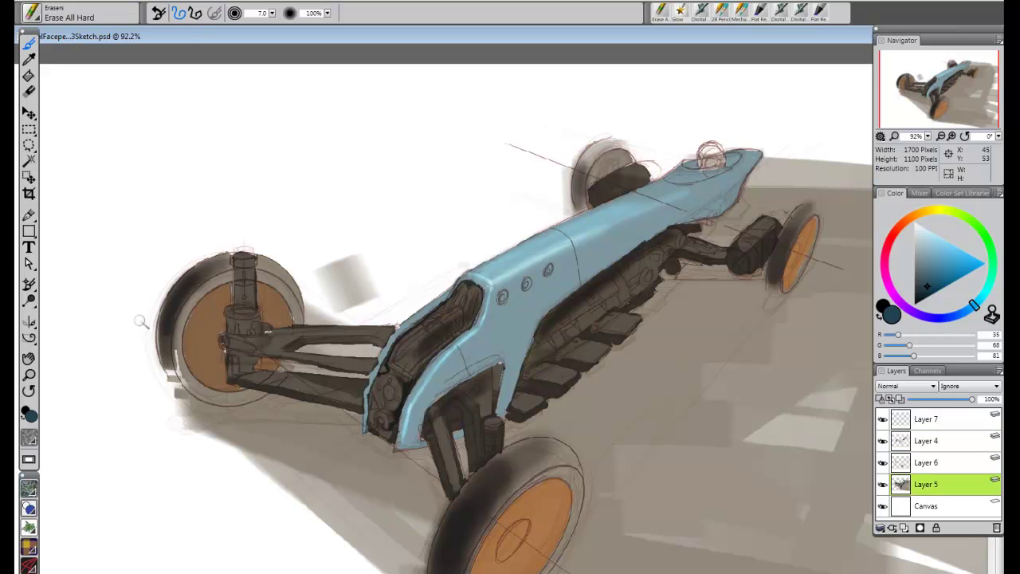
{"action": "left_click", "coordinate": [33, 13]}
{"action": "left_click", "coordinate": [33, 97]}
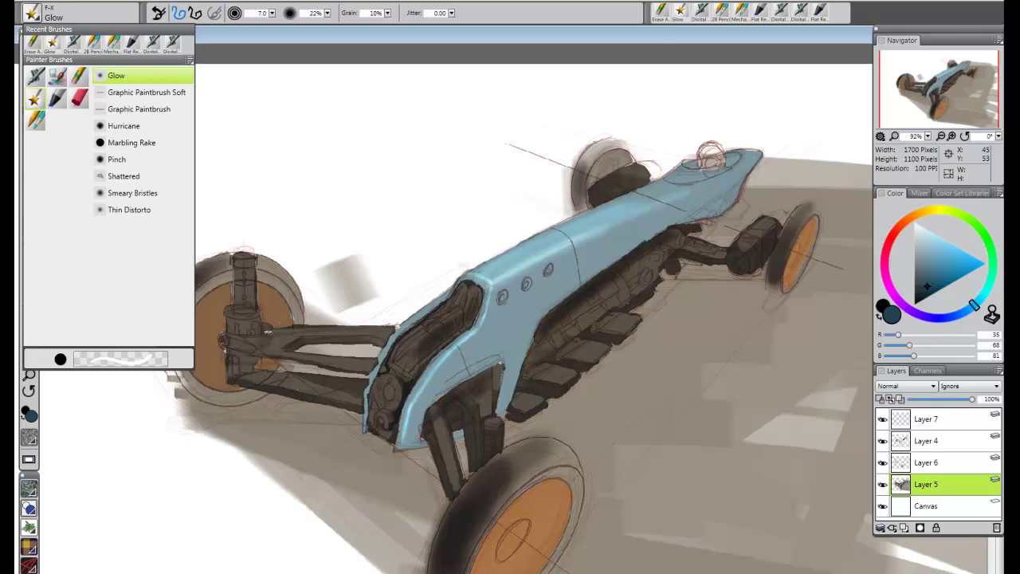
{"action": "left_click", "coordinate": [127, 75]}
{"action": "key", "text": "bracketleft"}
{"action": "key", "text": "bracketleft"}
{"action": "key", "text": "bracketleft"}
{"action": "key", "text": "bracketleft"}
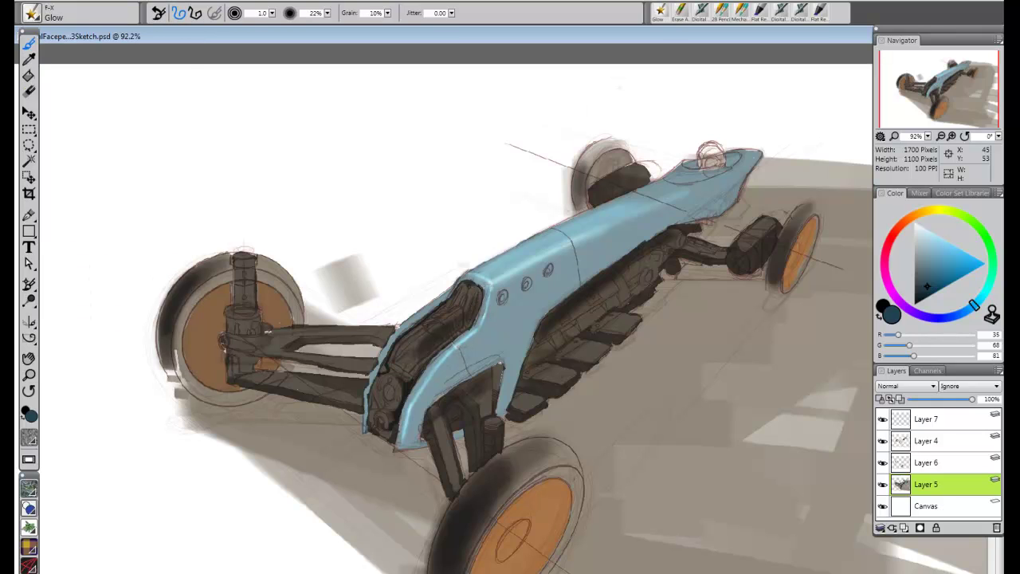
{"action": "key", "text": "bracketright"}
{"action": "key", "text": "bracketright"}
{"action": "key", "text": "bracketright"}
{"action": "key", "text": "bracketright"}
{"action": "key", "text": "bracketright"}
{"action": "key", "text": "bracketright"}
{"action": "key", "text": "bracketright"}
{"action": "key", "text": "bracketright"}
{"action": "key", "text": "bracketright"}
{"action": "key", "text": "bracketright"}
{"action": "mouse_move", "coordinate": [458, 380]}
{"action": "left_mouse_down"}
{"action": "mouse_move", "coordinate": [495, 357]}
{"action": "mouse_move", "coordinate": [436, 392]}
{"action": "mouse_move", "coordinate": [486, 362]}
{"action": "left_mouse_up"}
{"action": "left_click_drag", "start_coordinate": [435, 396], "coordinate": [471, 369]}
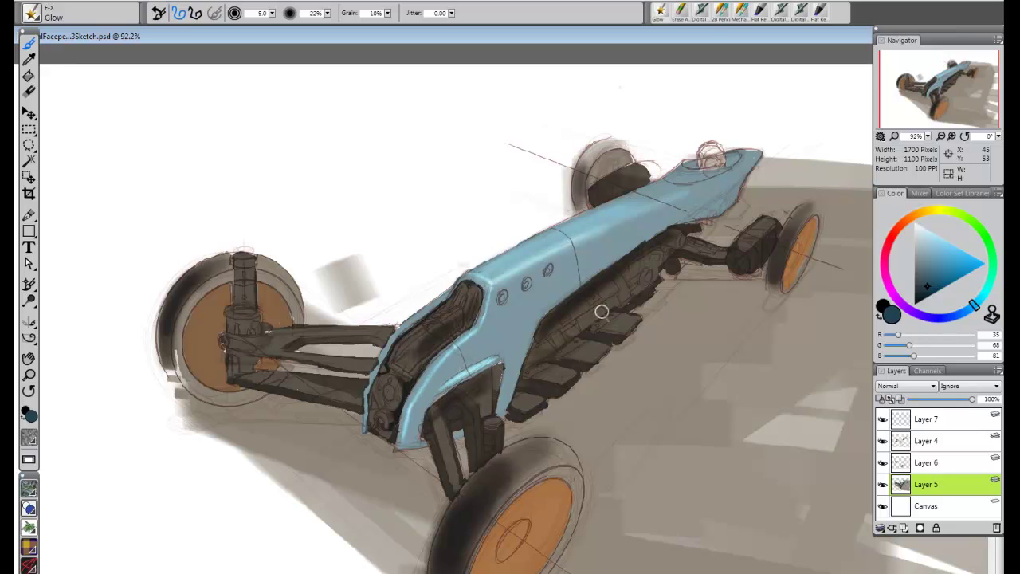
- Try Glow strokes on the lower rear edge of the body and undo them
{"action": "key", "text": "bracketleft"}
{"action": "key", "text": "bracketleft"}
{"action": "key", "text": "bracketleft"}
{"action": "key", "text": "bracketleft"}
{"action": "key", "text": "bracketleft"}
{"action": "key", "text": "bracketright"}
{"action": "key", "text": "bracketright"}
{"action": "key", "text": "bracketright"}
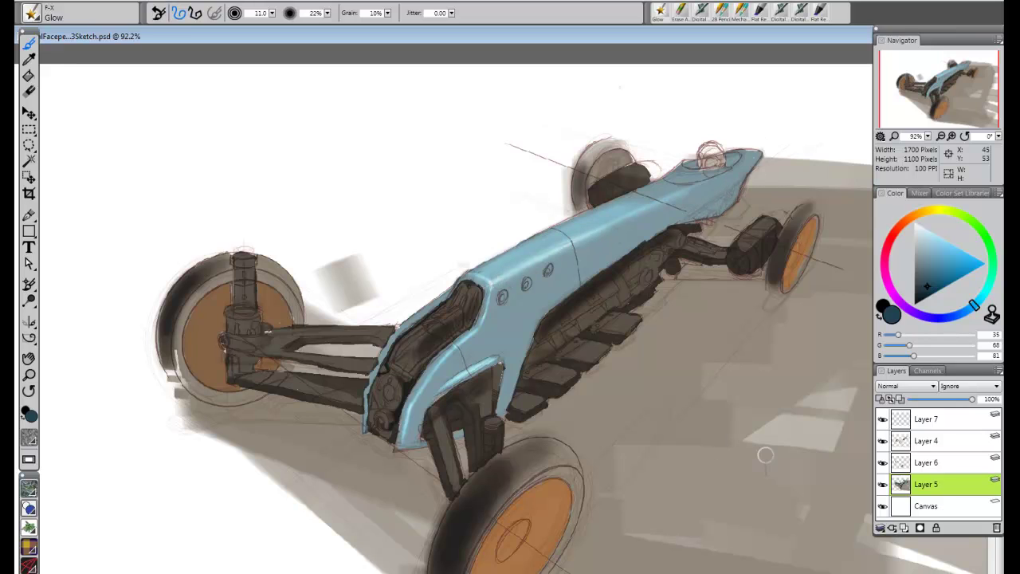
{"action": "mouse_move", "coordinate": [676, 230]}
{"action": "left_mouse_down"}
{"action": "mouse_move", "coordinate": [743, 179]}
{"action": "mouse_move", "coordinate": [726, 215]}
{"action": "mouse_move", "coordinate": [731, 170]}
{"action": "mouse_move", "coordinate": [729, 200]}
{"action": "mouse_move", "coordinate": [691, 220]}
{"action": "left_mouse_up"}
{"action": "key", "text": "ctrl+z"}
{"action": "key", "text": "ctrl+z"}
{"action": "key", "text": "ctrl+z"}
{"action": "key", "text": "bracketleft"}
{"action": "key", "text": "bracketleft"}
{"action": "key", "text": "bracketleft"}
- Make Layer 7 active, set a light blue (RGB 175, 219, 233), and switch from the 2B Pencil to the Mechanical Pencil
{"action": "left_click", "coordinate": [924, 418]}
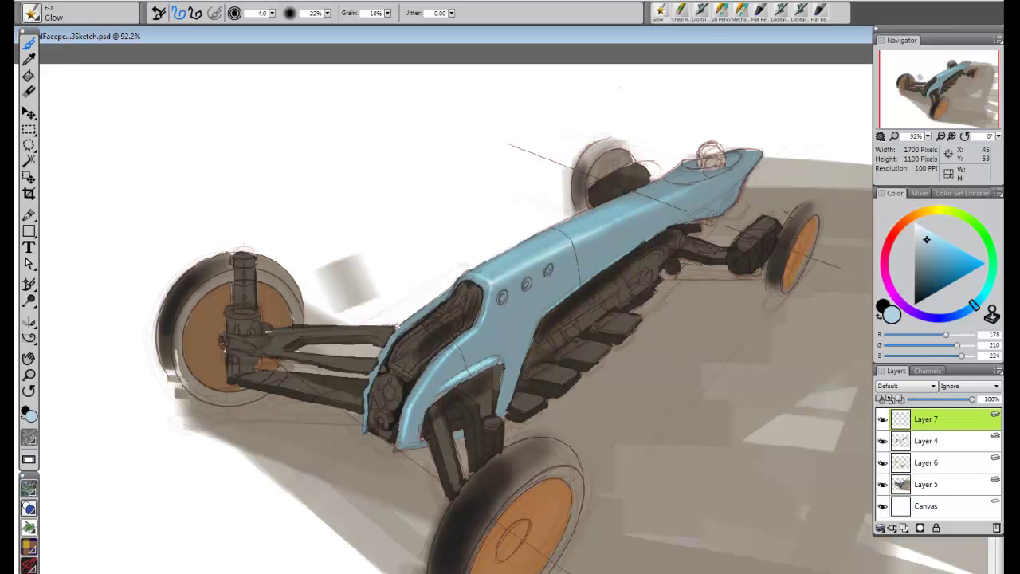
{"action": "left_click", "coordinate": [35, 14]}
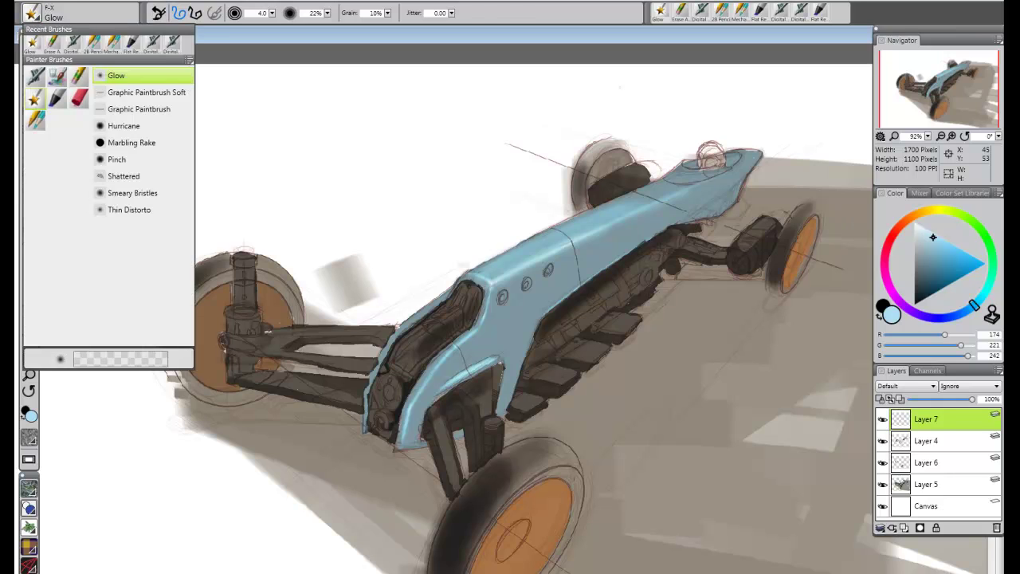
{"action": "left_click", "coordinate": [36, 119]}
{"action": "left_click", "coordinate": [119, 75]}
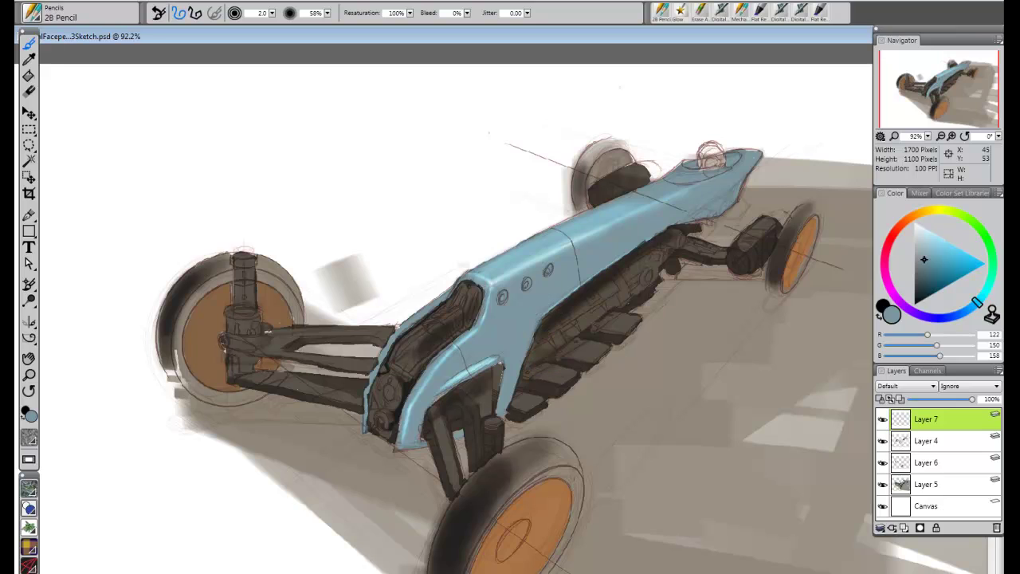
{"action": "left_click_drag", "start_coordinate": [924, 259], "coordinate": [930, 239]}
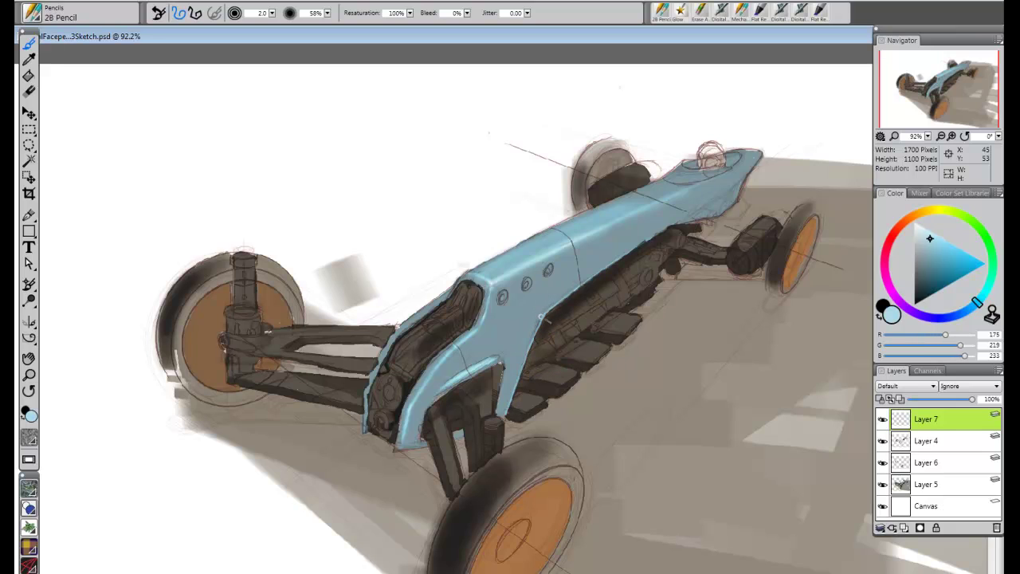
{"action": "left_click", "coordinate": [32, 12]}
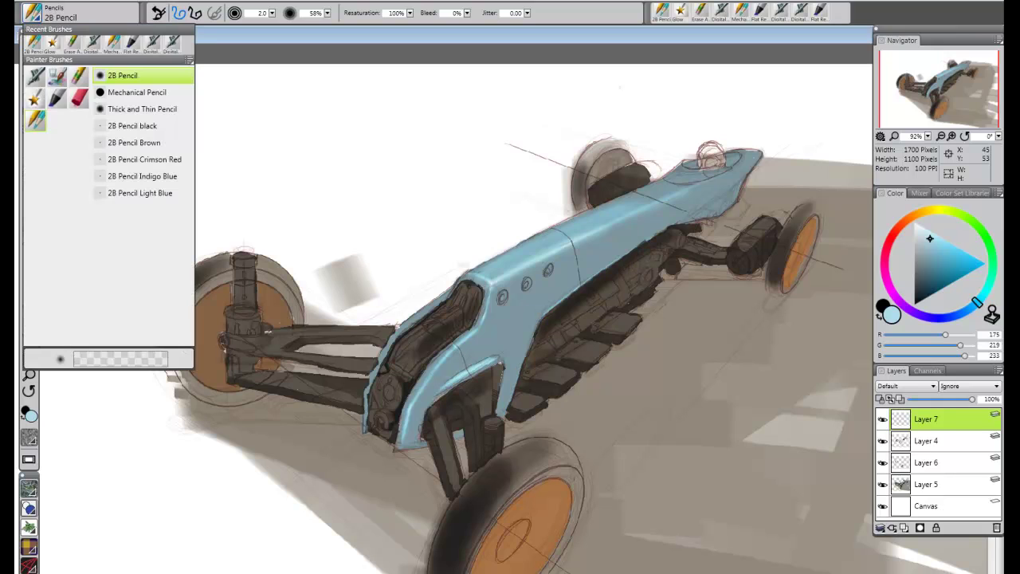
{"action": "left_click", "coordinate": [120, 91]}
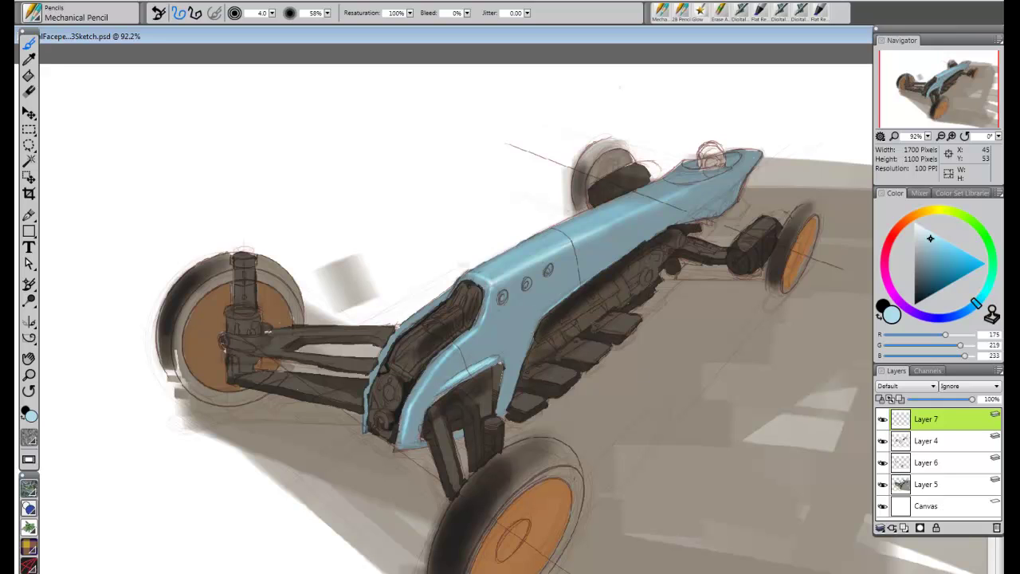
- Try Mechanical Pencil strokes by the body's lower edge with Layer 7 in Gel and Default blending, undoing each
{"action": "left_click", "coordinate": [906, 386]}
{"action": "left_click", "coordinate": [900, 397]}
{"action": "mouse_move", "coordinate": [532, 307]}
{"action": "left_mouse_down"}
{"action": "mouse_move", "coordinate": [524, 322]}
{"action": "mouse_move", "coordinate": [545, 350]}
{"action": "left_mouse_up"}
{"action": "key", "text": "ctrl+z"}
{"action": "key", "text": "ctrl+z"}
{"action": "left_click", "coordinate": [906, 386]}
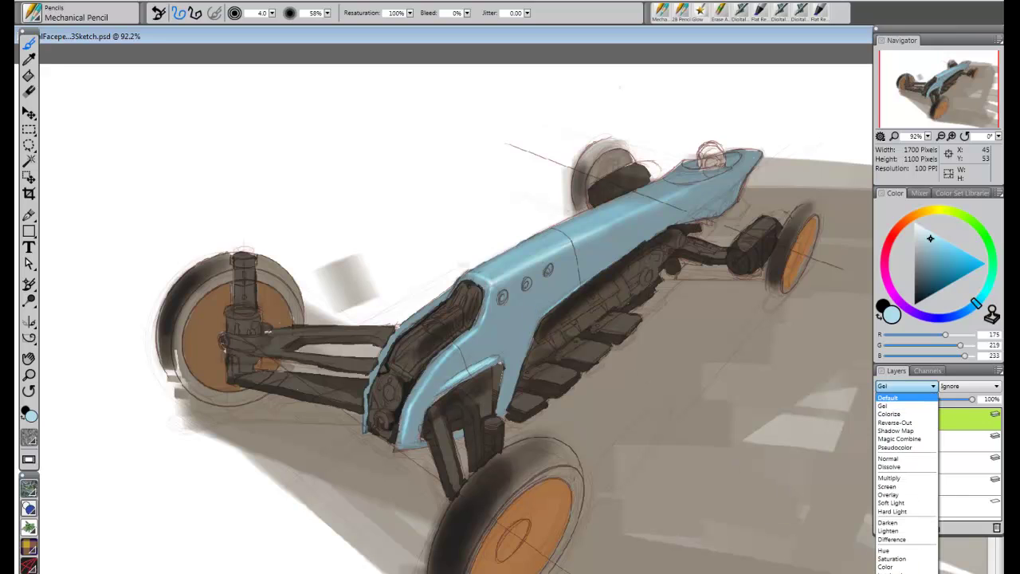
{"action": "left_click", "coordinate": [901, 391]}
{"action": "mouse_move", "coordinate": [550, 321]}
{"action": "left_mouse_down"}
{"action": "mouse_move", "coordinate": [570, 342]}
{"action": "mouse_move", "coordinate": [613, 329]}
{"action": "left_mouse_up"}
{"action": "key", "text": "ctrl+z"}
- Collapse Layers 4, 6 and 5 into a single layer and delete Layer 7
{"action": "left_click", "coordinate": [927, 440]}
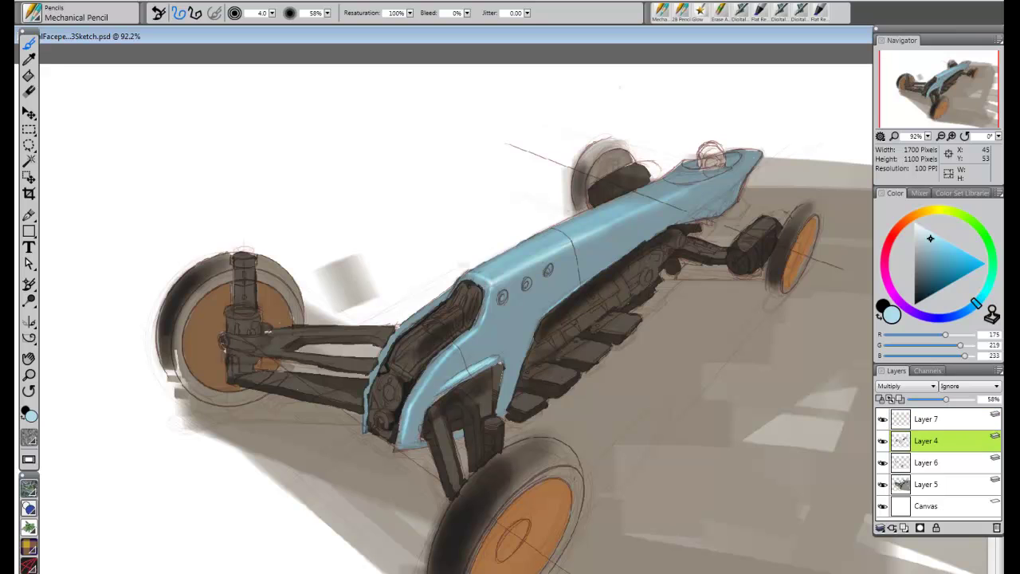
{"action": "left_click", "coordinate": [927, 484], "text": "shift"}
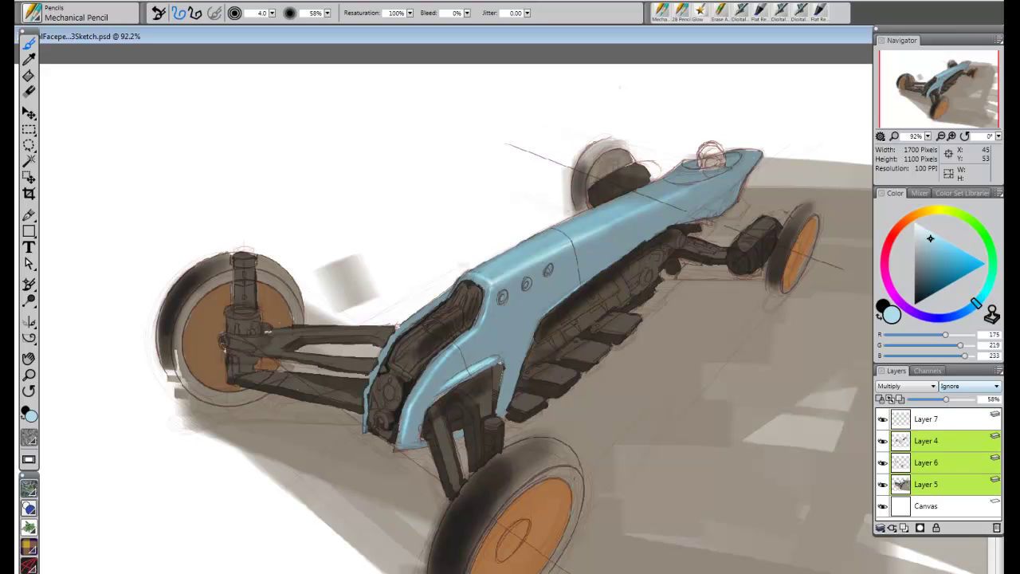
{"action": "left_click", "coordinate": [998, 371]}
{"action": "left_click", "coordinate": [821, 108]}
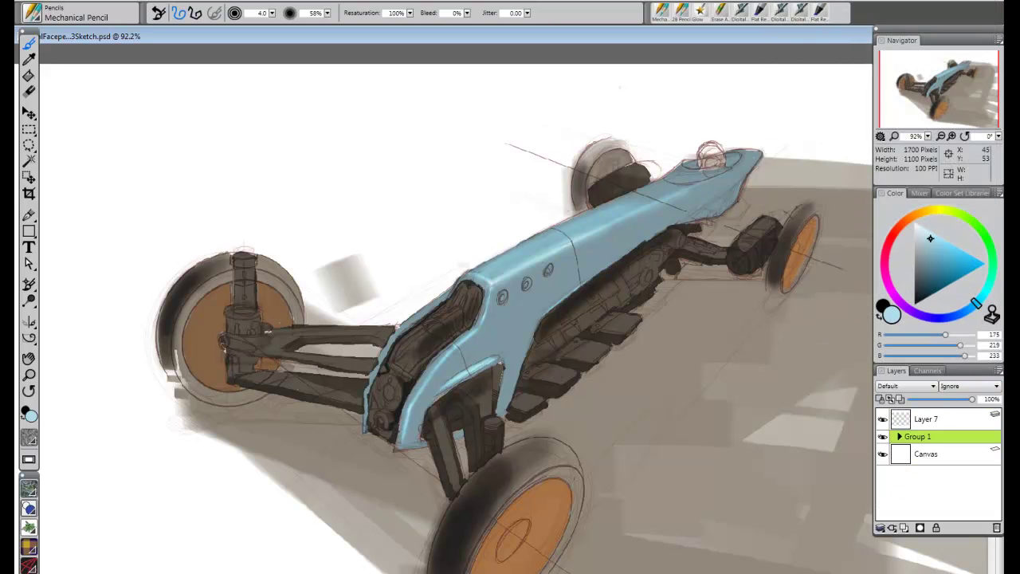
{"action": "key", "text": "ctrl+z"}
{"action": "left_click", "coordinate": [998, 370]}
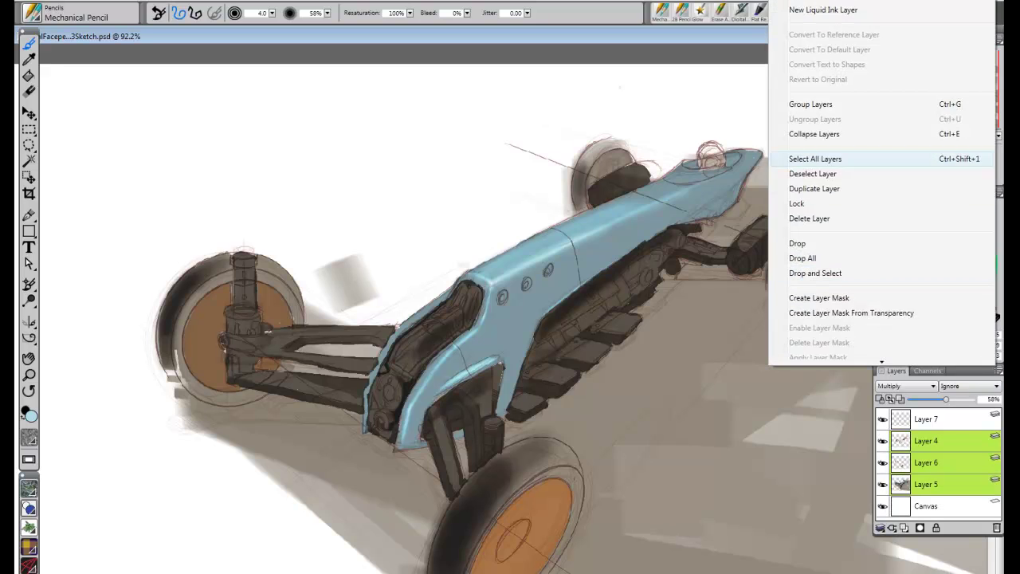
{"action": "left_click", "coordinate": [821, 132]}
{"action": "left_click", "coordinate": [884, 419]}
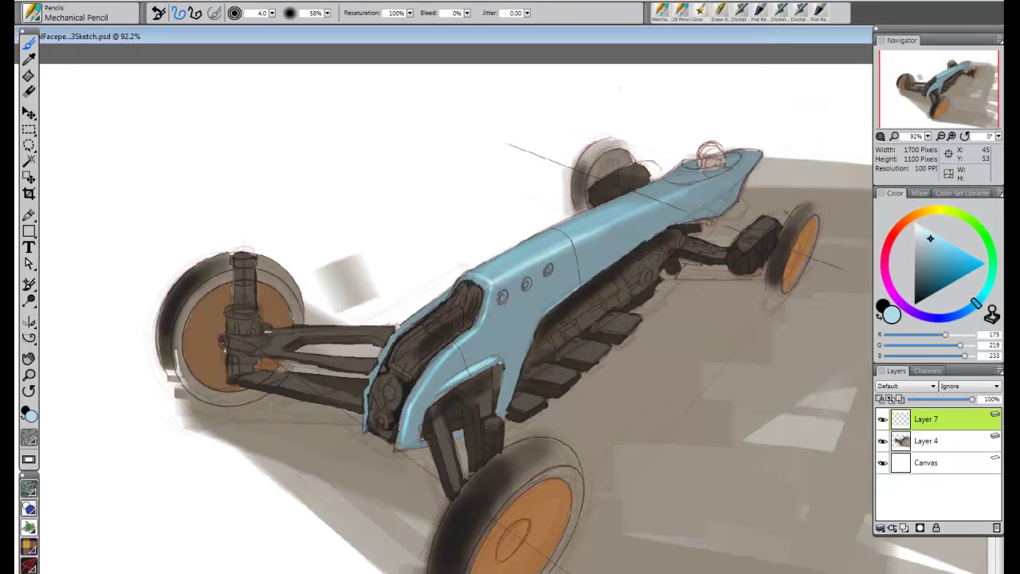
{"action": "left_click", "coordinate": [996, 528]}
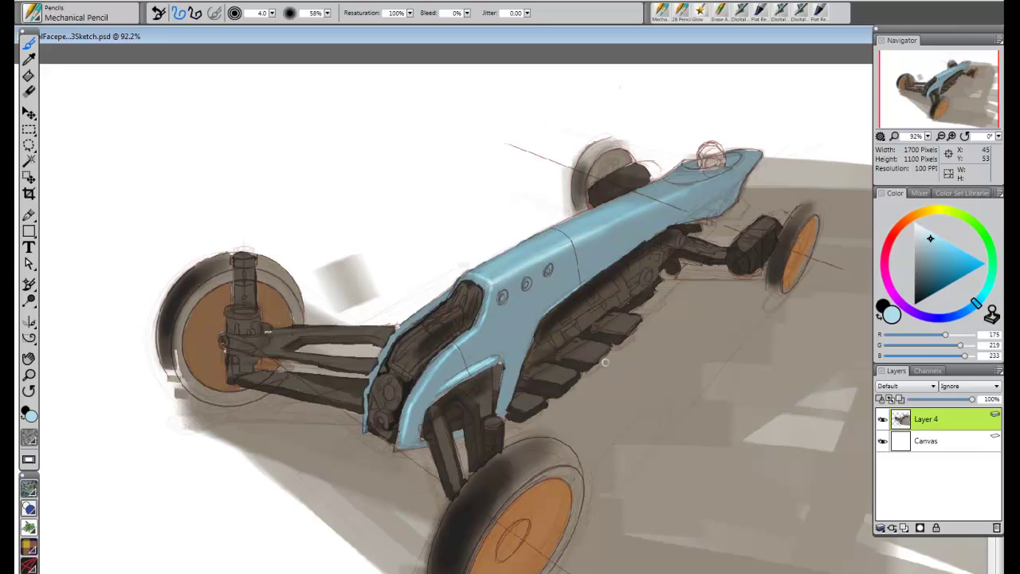
- Try light blue 2B Pencil strokes on the body side above the front suspension cutout and undo them
{"action": "left_click", "coordinate": [31, 12]}
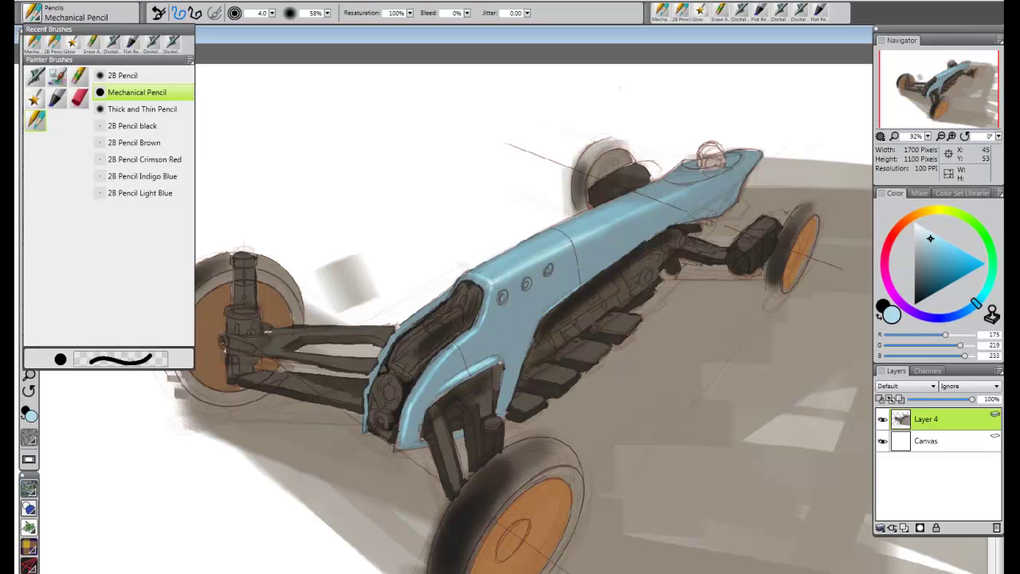
{"action": "left_click", "coordinate": [122, 75]}
{"action": "left_click_drag", "start_coordinate": [466, 350], "coordinate": [502, 360]}
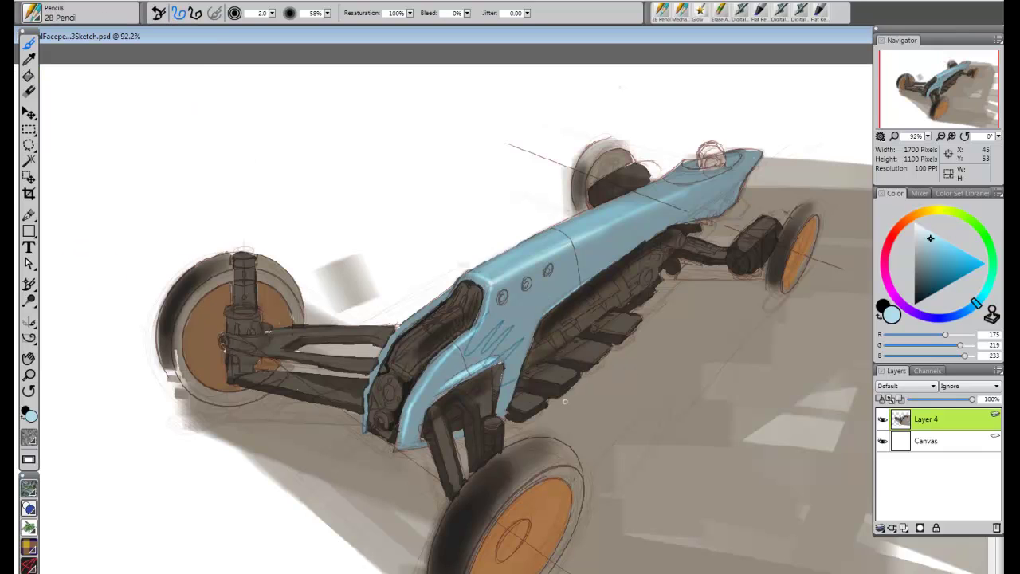
{"action": "key", "text": "ctrl+z"}
- Set Layer 4's blending to Normal and try a 2B Pencil stroke on the body side
{"action": "left_click", "coordinate": [906, 386]}
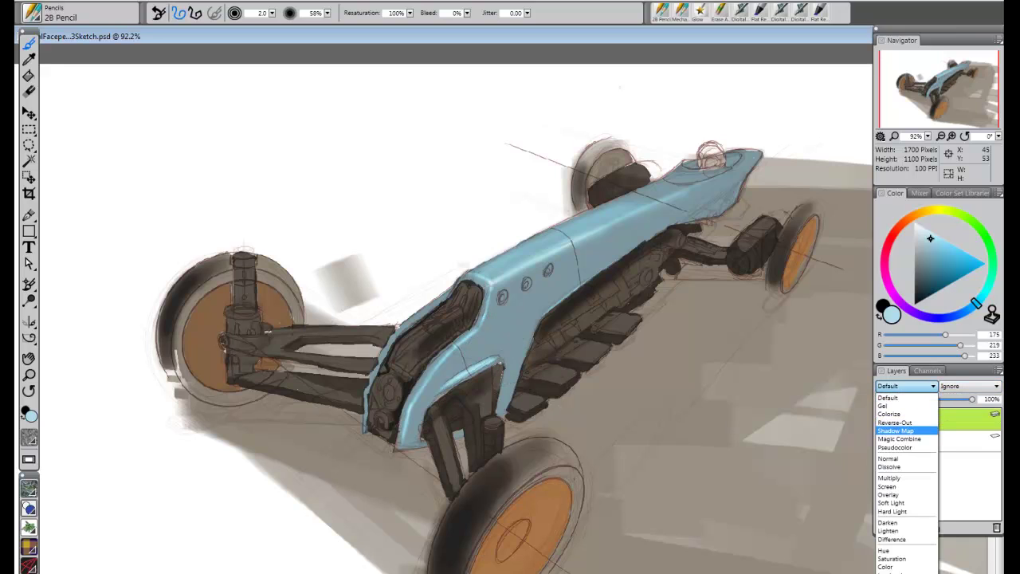
{"action": "left_click", "coordinate": [887, 459]}
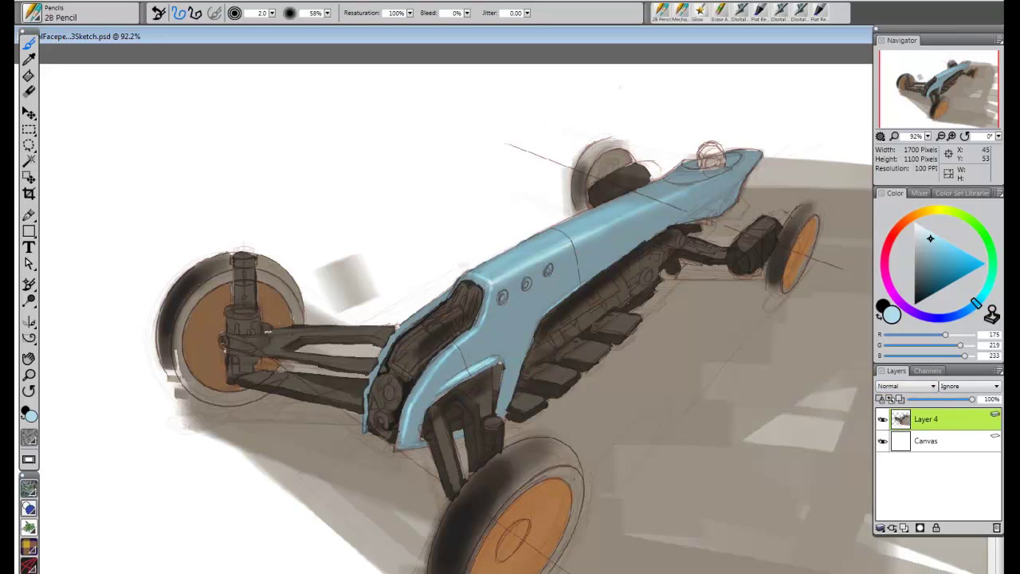
{"action": "left_click_drag", "start_coordinate": [514, 300], "coordinate": [526, 345]}
- Try light blue Digital Soft Pressure Airbrush strokes at size 11 on the body below the round holes
{"action": "left_click", "coordinate": [32, 12]}
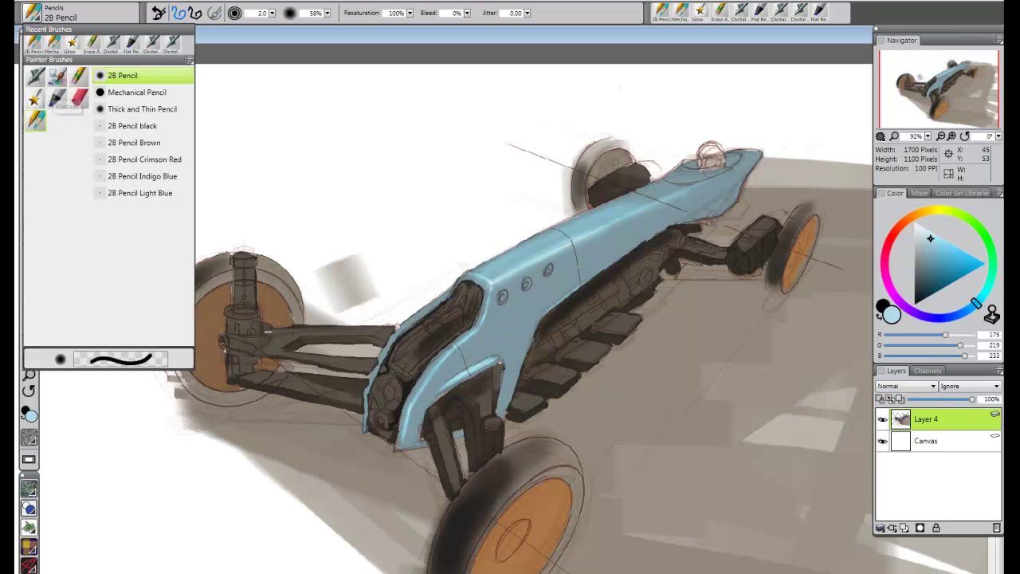
{"action": "left_click", "coordinate": [35, 77]}
{"action": "left_click_drag", "start_coordinate": [522, 305], "coordinate": [510, 337]}
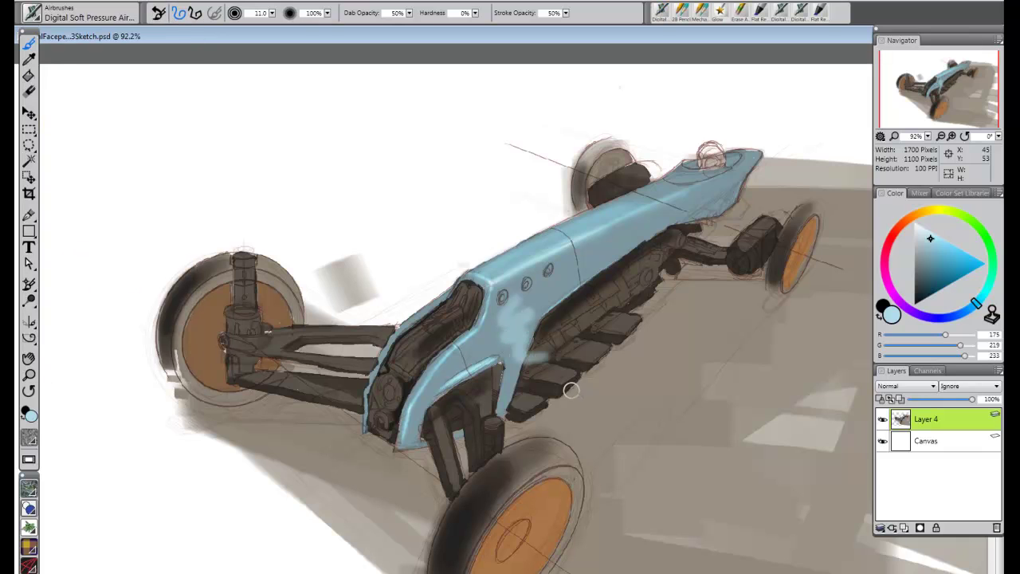
- Paint a light blue Digital Hard Edge Airbrush highlight at size 3 along the body edge beside the engine
{"action": "left_click", "coordinate": [31, 12]}
{"action": "left_click", "coordinate": [150, 92]}
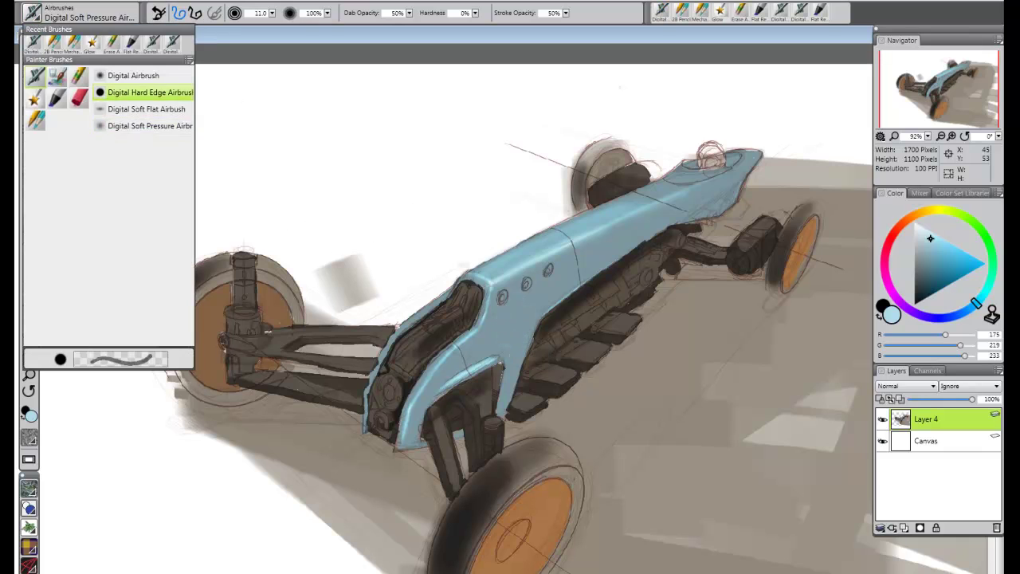
{"action": "key", "text": "bracketleft"}
{"action": "key", "text": "bracketleft"}
{"action": "key", "text": "bracketleft"}
{"action": "key", "text": "bracketleft"}
{"action": "key", "text": "bracketleft"}
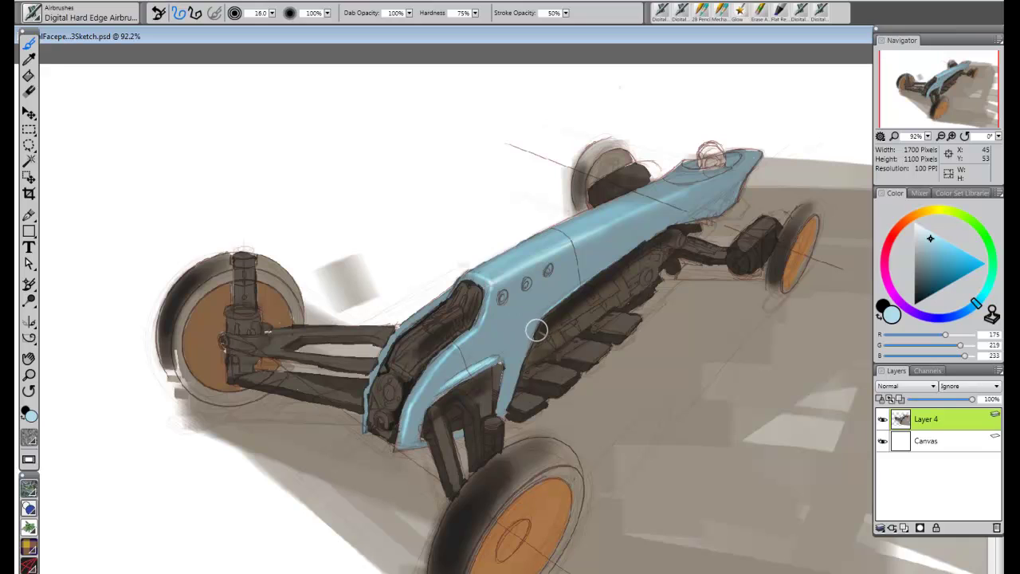
{"action": "key", "text": "bracketright"}
{"action": "key", "text": "bracketright"}
{"action": "left_click_drag", "start_coordinate": [542, 320], "coordinate": [505, 406]}
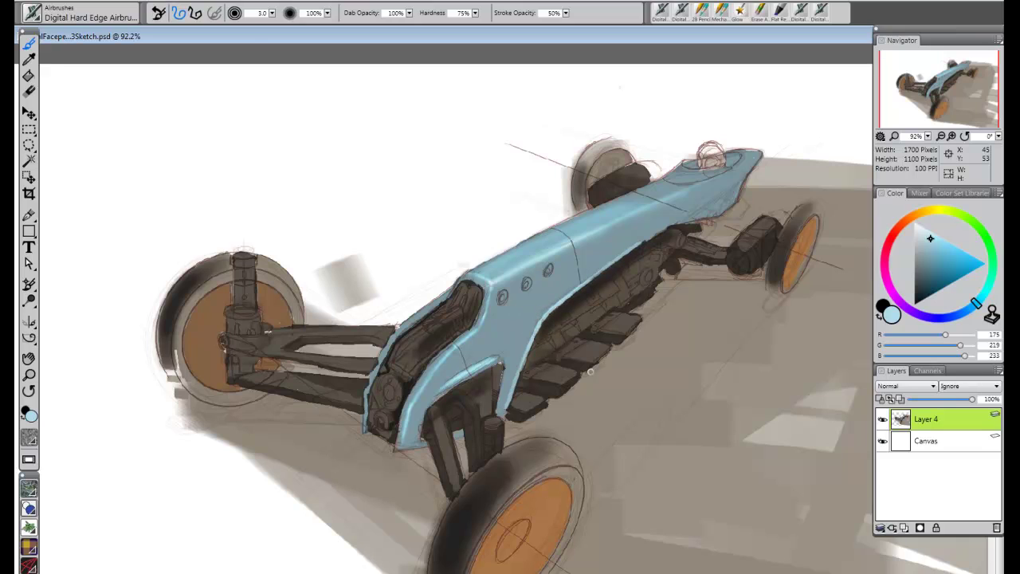
- Refine the light blue highlight at size 1 along the body's lower edge, from the front suspension back to the tail
{"action": "key", "text": "bracketleft"}
{"action": "key", "text": "bracketleft"}
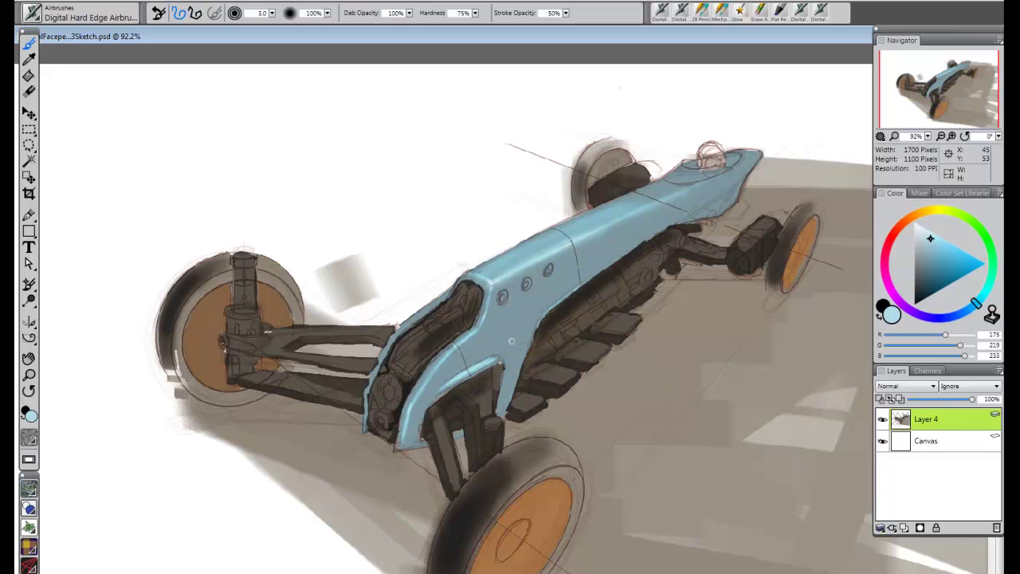
{"action": "left_click_drag", "start_coordinate": [507, 411], "coordinate": [540, 322]}
{"action": "mouse_move", "coordinate": [508, 411]}
{"action": "left_mouse_down"}
{"action": "mouse_move", "coordinate": [543, 325]}
{"action": "mouse_move", "coordinate": [661, 229]}
{"action": "left_mouse_up"}
{"action": "key", "text": "ctrl+z"}
{"action": "mouse_move", "coordinate": [548, 319]}
{"action": "left_mouse_down"}
{"action": "mouse_move", "coordinate": [673, 224]}
{"action": "mouse_move", "coordinate": [725, 212]}
{"action": "mouse_move", "coordinate": [765, 156]}
{"action": "left_mouse_up"}
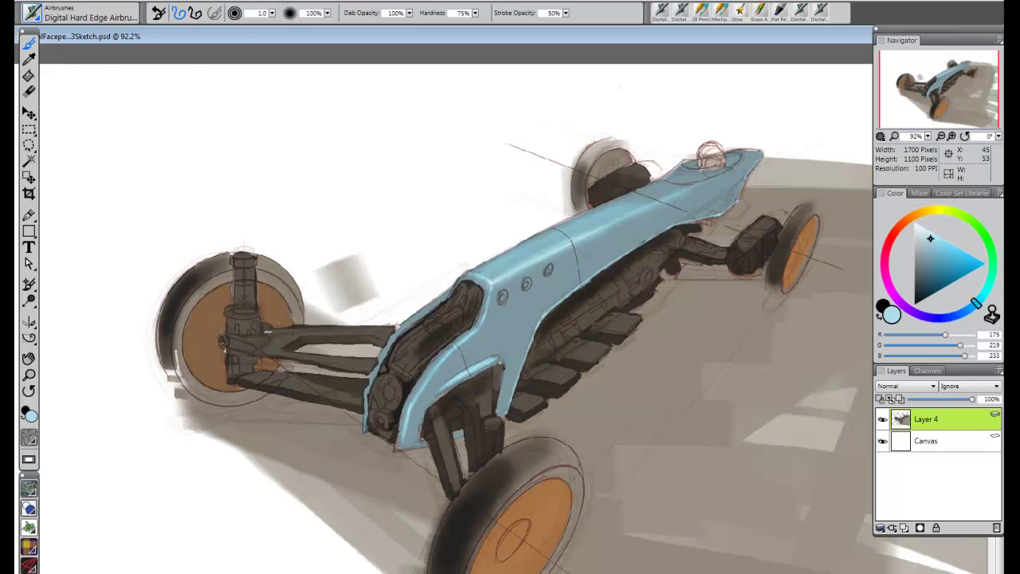
- Sample a dark brown-grey (RGB 83, 76, 66) from the fins below the engine for the Digital Hard Edge Airbrush
{"action": "left_click", "coordinate": [32, 13]}
{"action": "left_click", "coordinate": [144, 94]}
{"action": "left_click", "coordinate": [29, 60]}
{"action": "left_click", "coordinate": [558, 374]}
{"action": "left_click", "coordinate": [32, 13]}
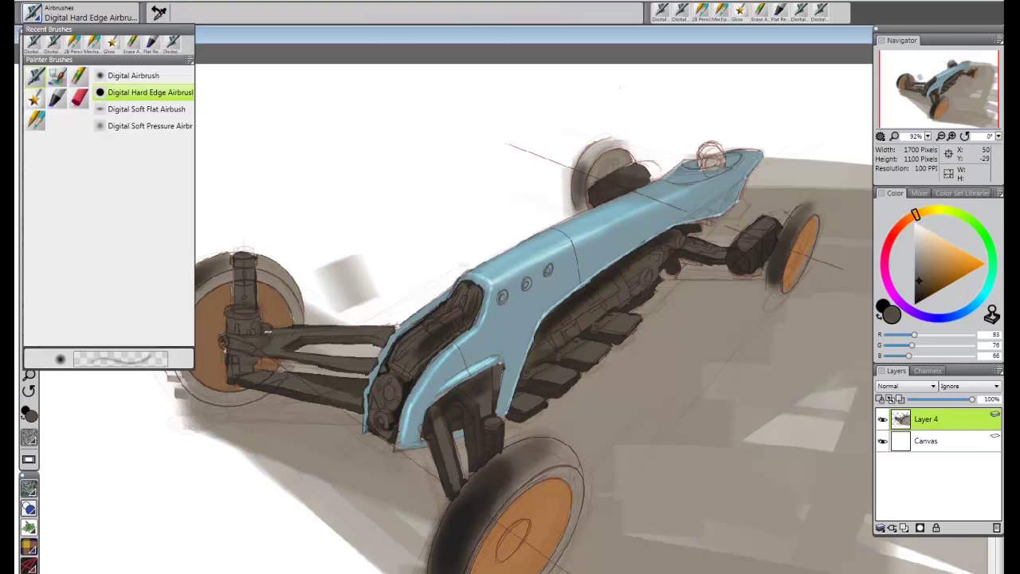
{"action": "left_click", "coordinate": [144, 93]}
- Try a white Flat Rendering Marker stroke across the body and undo it
{"action": "left_click", "coordinate": [33, 13]}
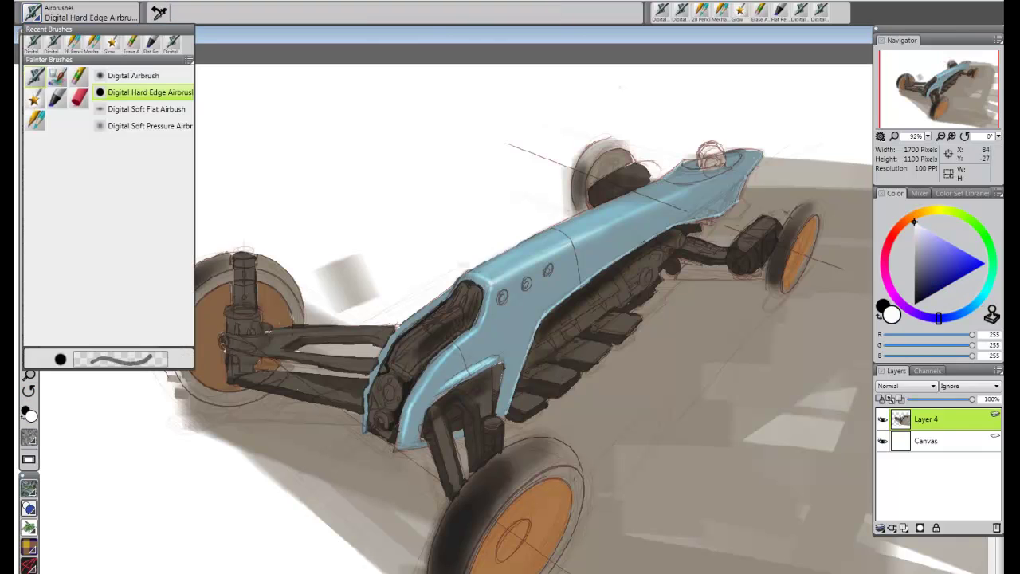
{"action": "left_click", "coordinate": [57, 97]}
{"action": "left_click", "coordinate": [461, 223]}
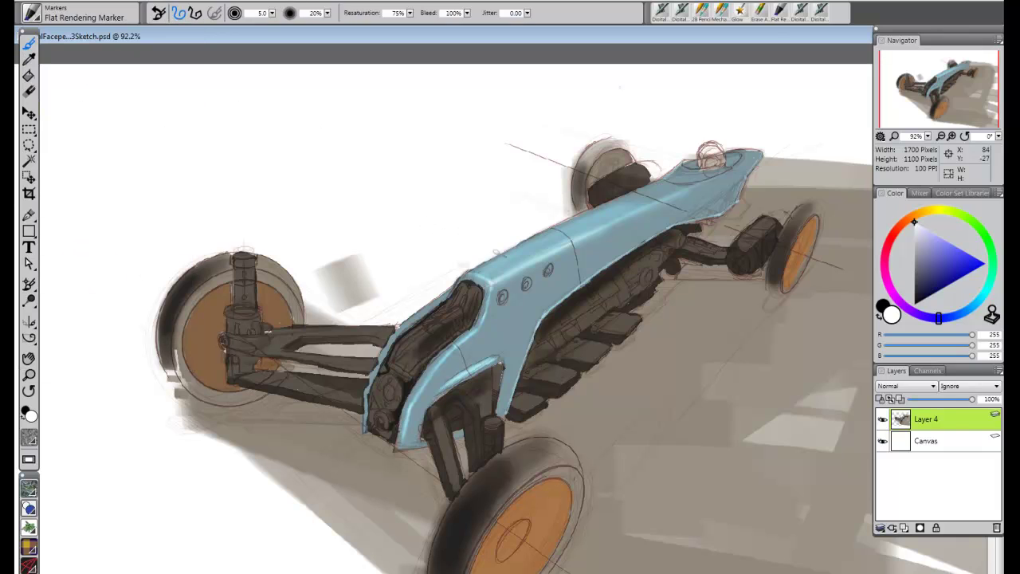
{"action": "left_click_drag", "start_coordinate": [495, 254], "coordinate": [530, 355]}
{"action": "key", "text": "ctrl+z"}
- Sample a dark brown-grey (RGB 83, 76, 65) from a fin below the engine with the Flat Rendering Marker active
{"action": "key", "text": "alt"}
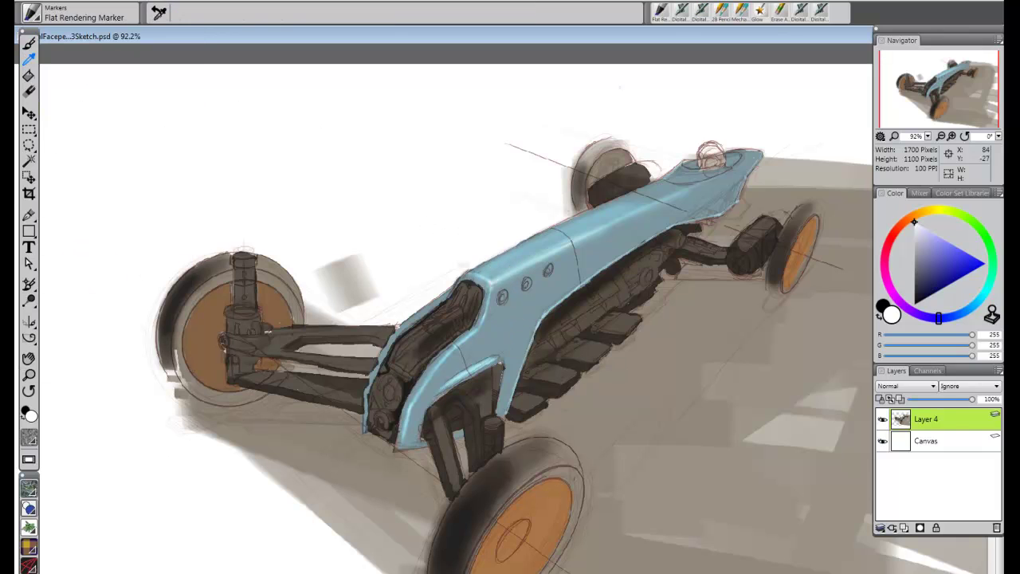
{"action": "left_click", "coordinate": [551, 375], "text": "alt"}
{"action": "left_click", "coordinate": [32, 13]}
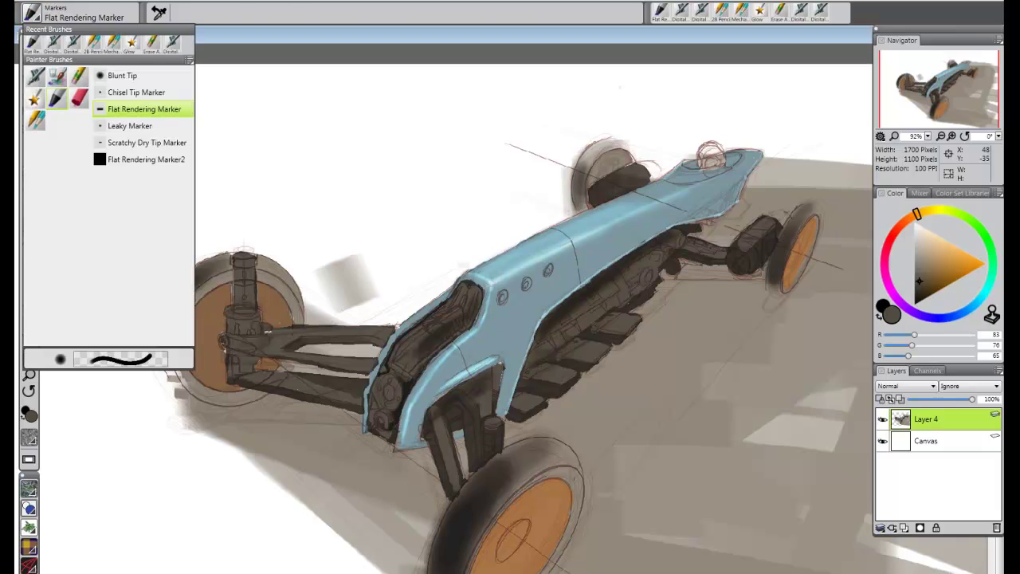
{"action": "left_click", "coordinate": [572, 314]}
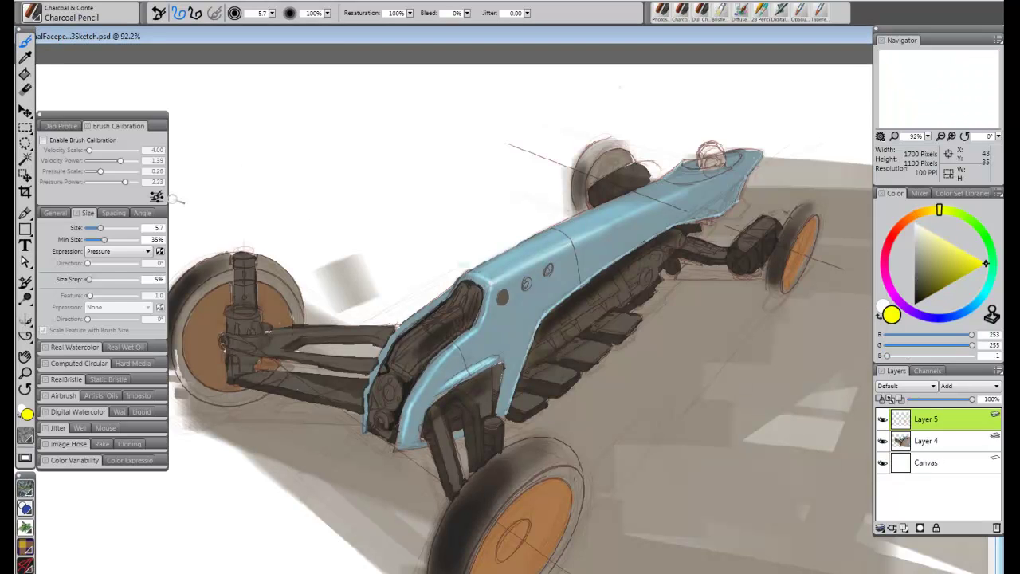
- Try a yellow Charcoal Pencil stroke on the blank area above the body and undo it
{"action": "mouse_move", "coordinate": [363, 173]}
{"action": "left_mouse_down"}
{"action": "mouse_move", "coordinate": [397, 228]}
{"action": "mouse_move", "coordinate": [486, 239]}
{"action": "left_mouse_up"}
{"action": "key", "text": "ctrl+z"}
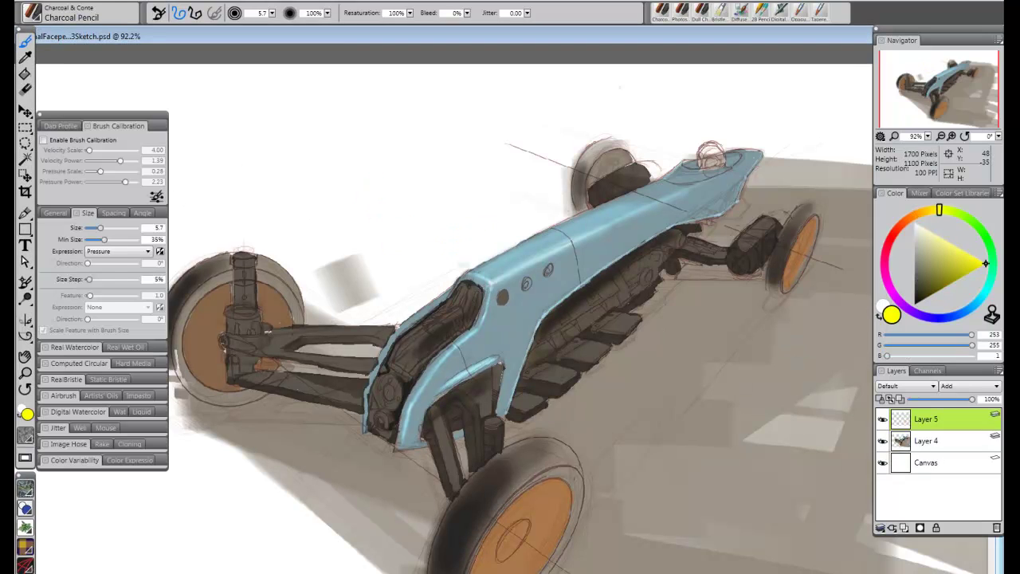
- Sample a light beige-grey (RGB 180, 171, 160) and switch to Photoshop Brush Hard at size 2.7
{"action": "left_click", "coordinate": [25, 57]}
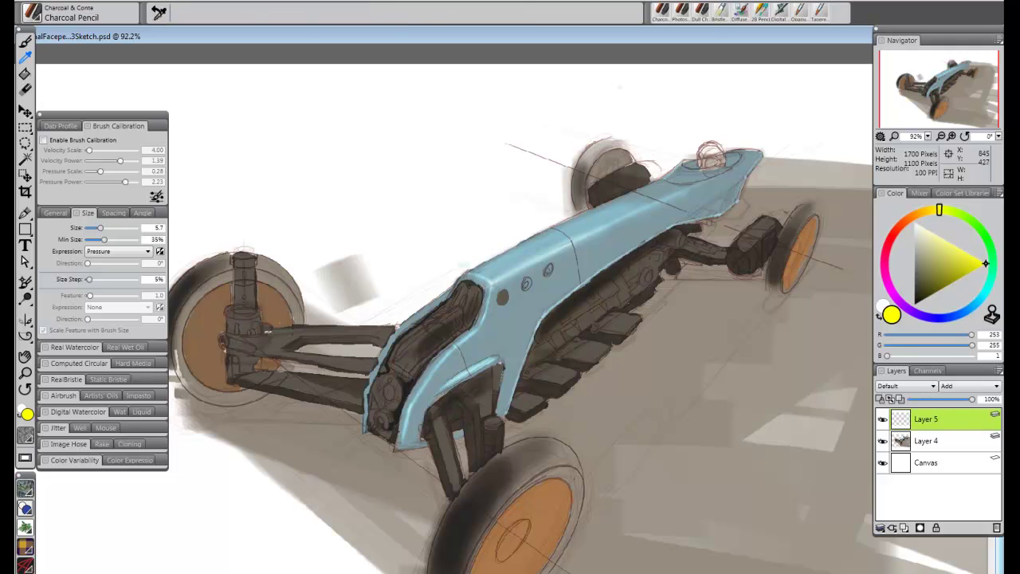
{"action": "left_click", "coordinate": [467, 311]}
{"action": "left_click", "coordinate": [319, 446]}
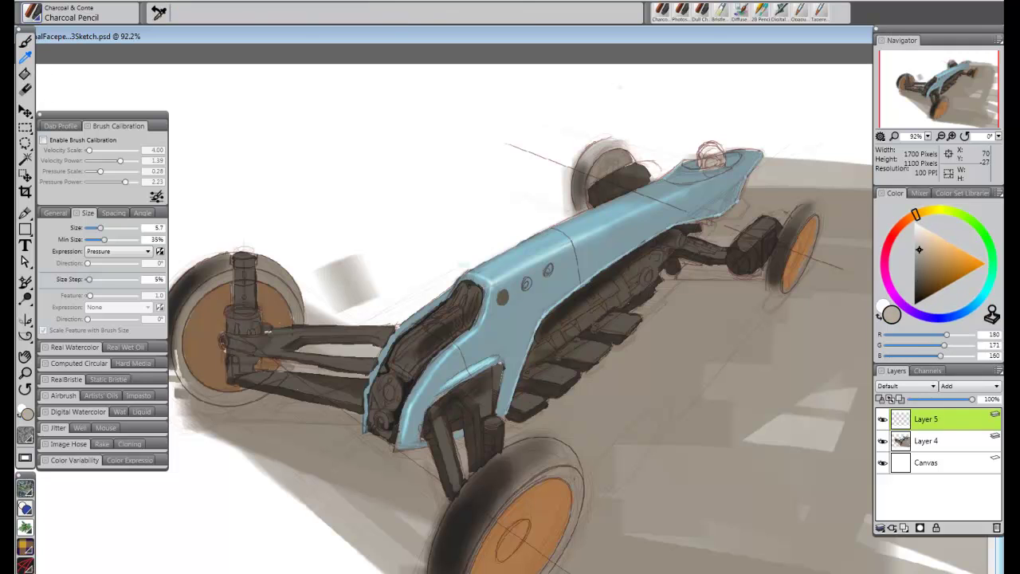
{"action": "left_click", "coordinate": [72, 12]}
{"action": "left_click", "coordinate": [95, 337]}
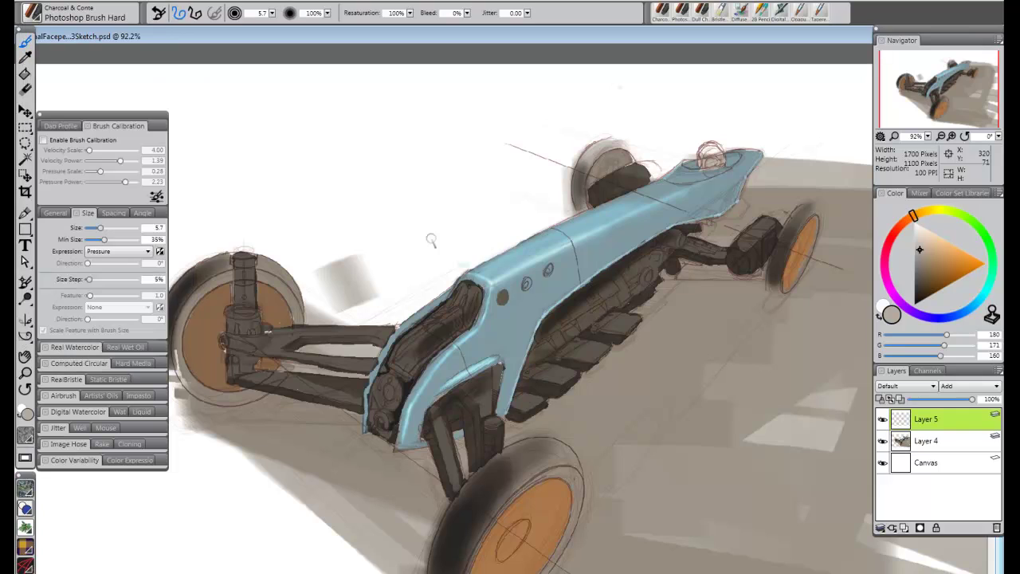
{"action": "key", "text": "ctrl+z"}
{"action": "key", "text": "bracketleft"}
{"action": "key", "text": "bracketleft"}
{"action": "key", "text": "bracketleft"}
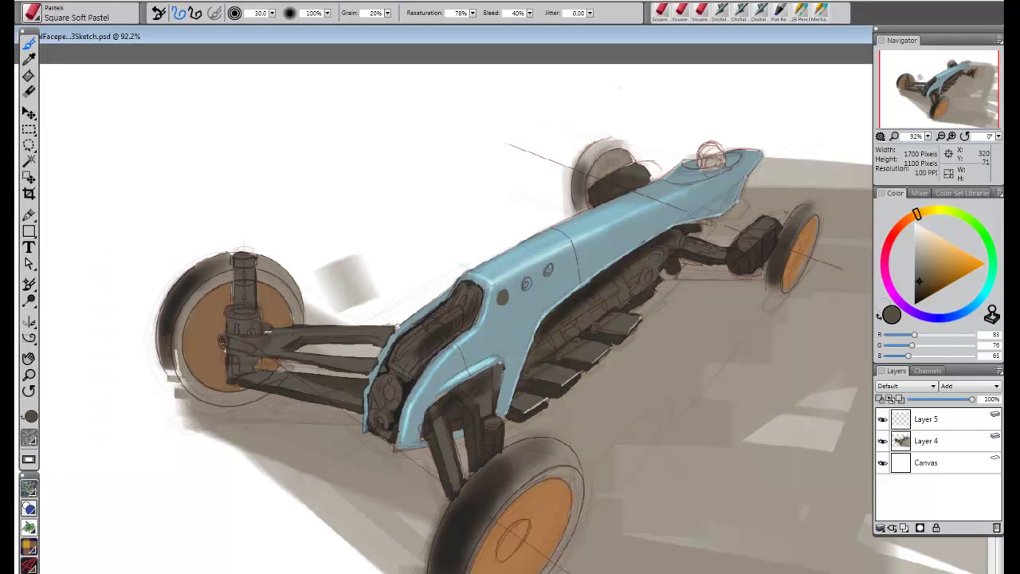
- Switch to the other workspace and try a Photoshop Brush Hard stroke above the body, undoing it
{"action": "left_click", "coordinate": [140, 1]}
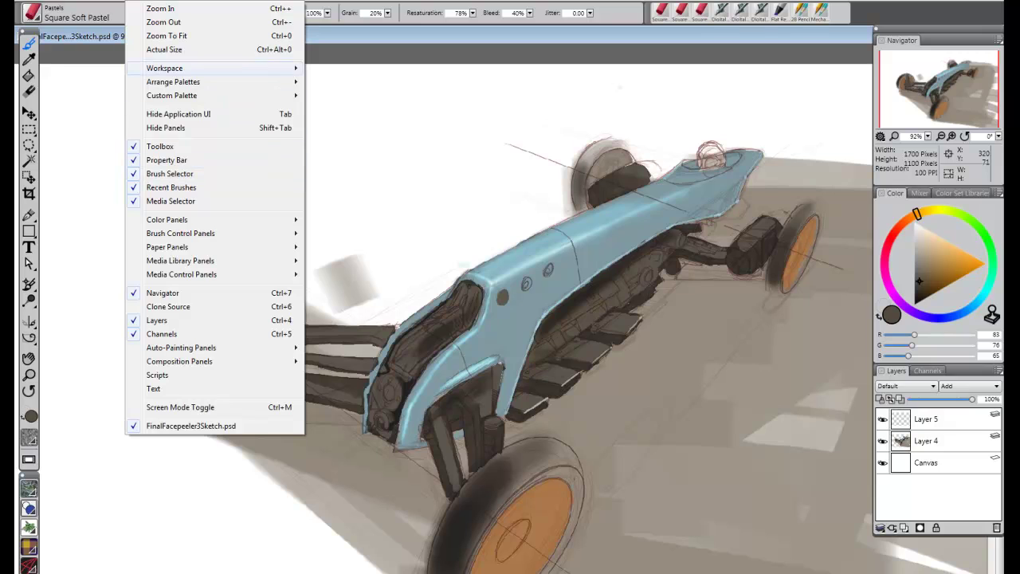
{"action": "mouse_move", "coordinate": [165, 68]}
{"action": "left_click", "coordinate": [334, 128]}
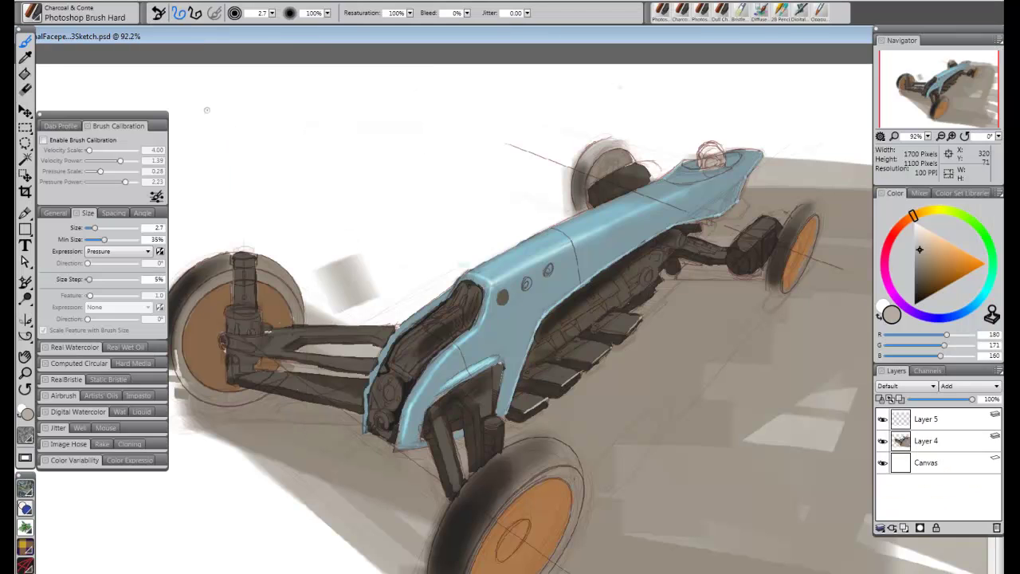
{"action": "mouse_move", "coordinate": [339, 169]}
{"action": "left_mouse_down"}
{"action": "mouse_move", "coordinate": [384, 217]}
{"action": "mouse_move", "coordinate": [460, 214]}
{"action": "left_mouse_up"}
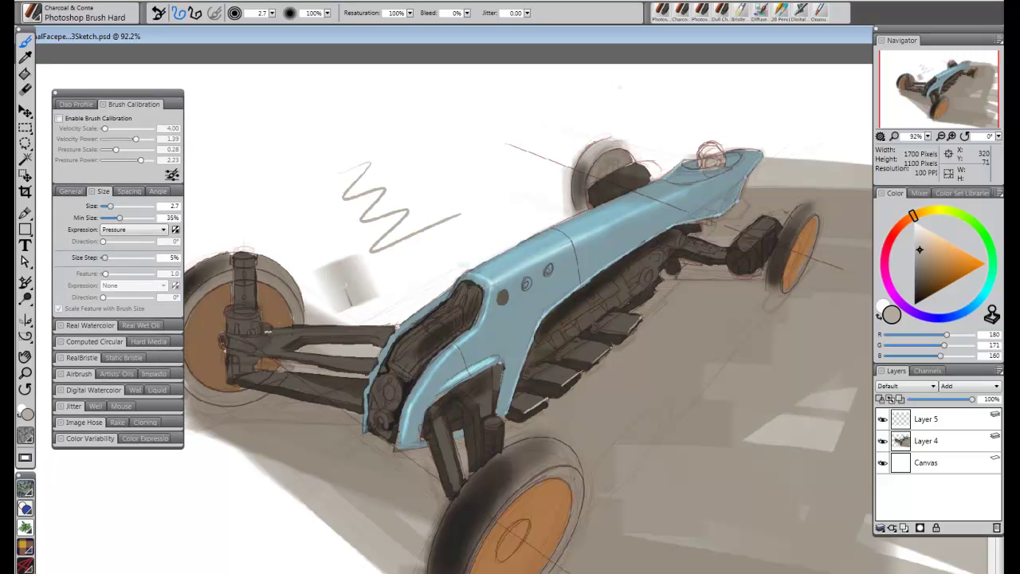
{"action": "key", "text": "ctrl+z"}
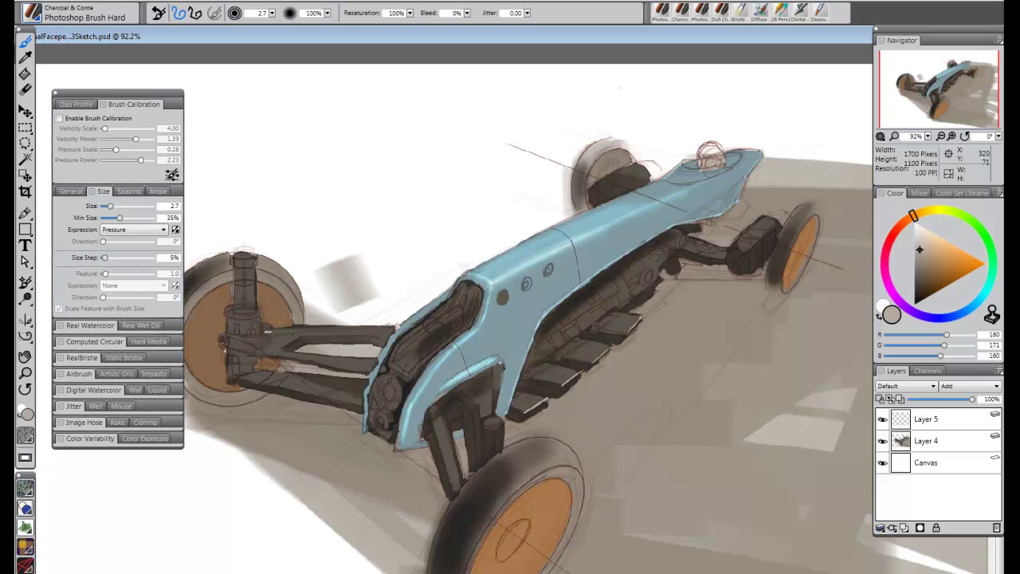
- Set up the Digital Soft Pressure Airbrush at size 40 with a grey (RGB 147, 142, 137) and make Layer 5 active
{"action": "left_click", "coordinate": [77, 12]}
{"action": "left_click", "coordinate": [56, 77]}
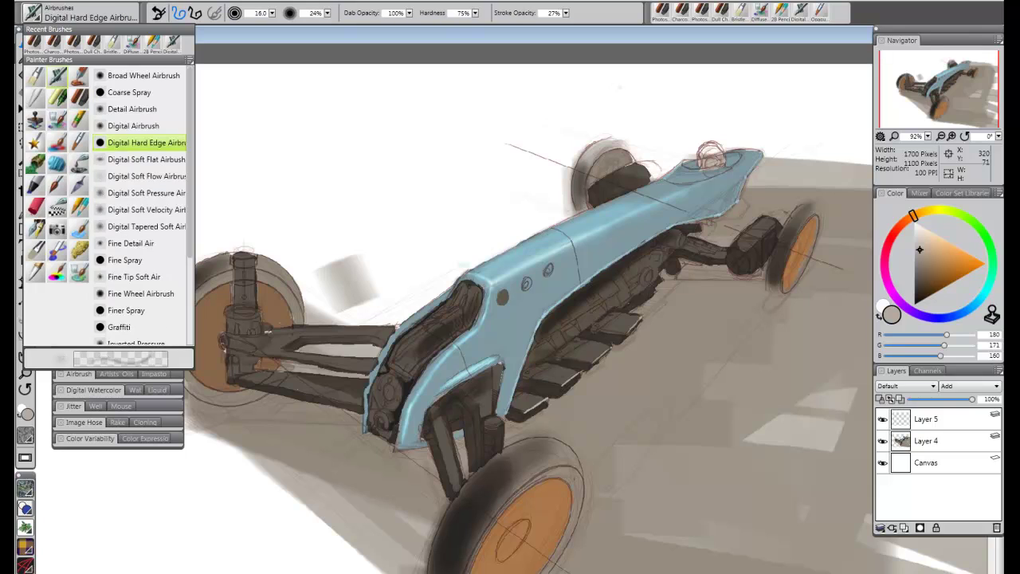
{"action": "left_click", "coordinate": [120, 193]}
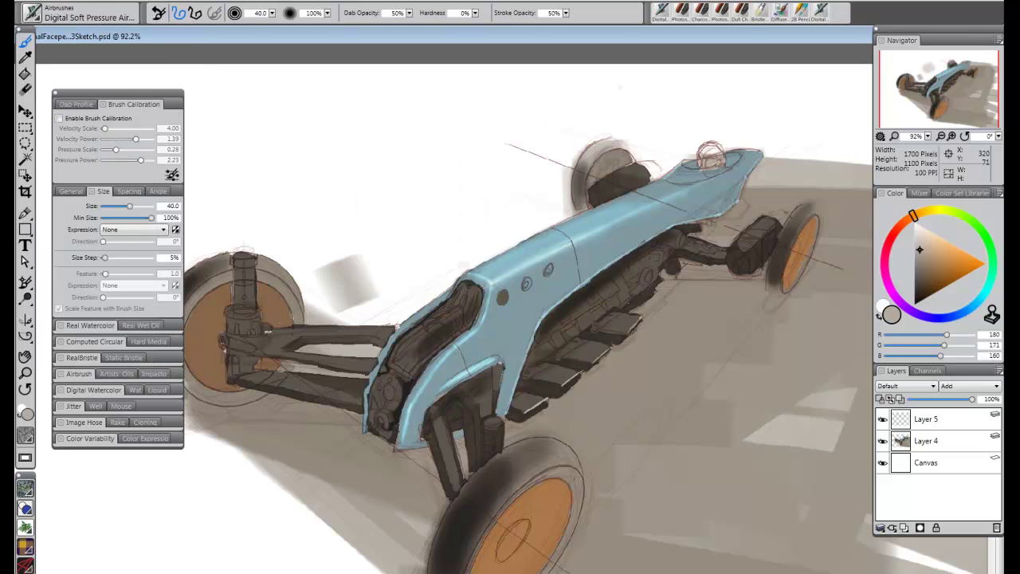
{"action": "left_click_drag", "start_coordinate": [388, 338], "coordinate": [406, 322]}
{"action": "left_click", "coordinate": [924, 418]}
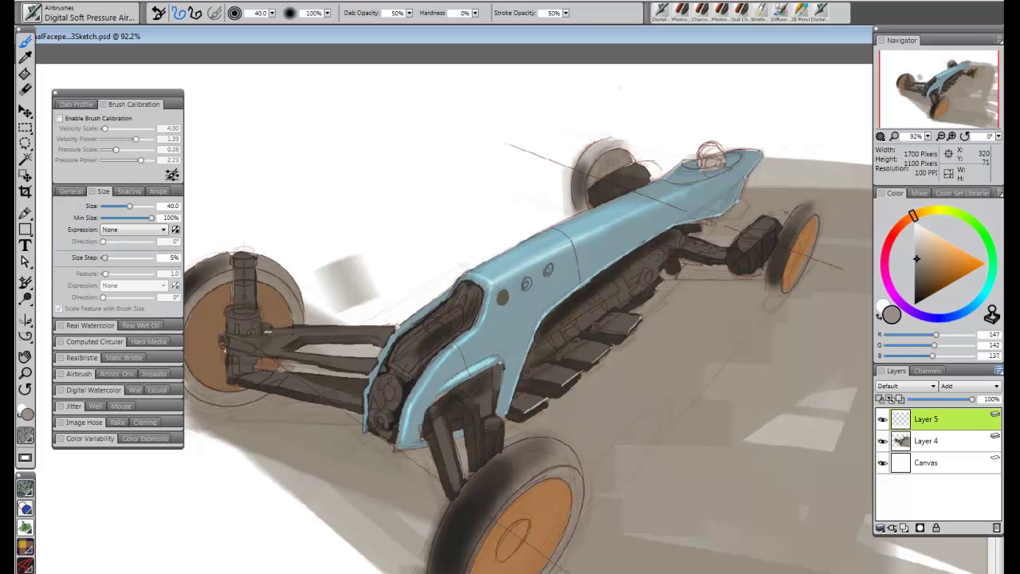
- Add a new layer above Layer 5 and airbrush soft grey light over the side plates at size 30
{"action": "right_click", "coordinate": [925, 419]}
{"action": "left_click", "coordinate": [811, 0]}
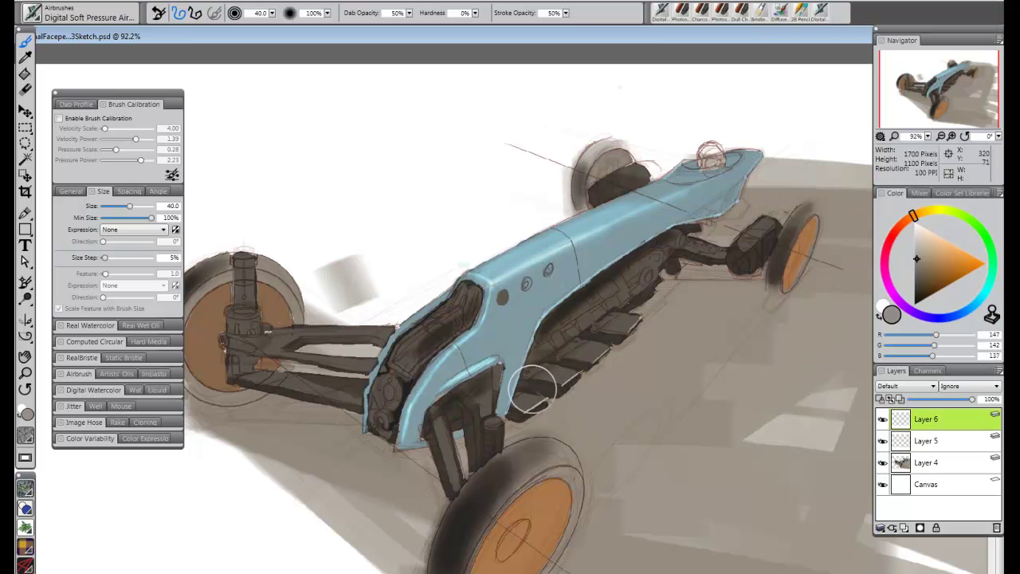
{"action": "key", "text": "bracketleft"}
{"action": "key", "text": "bracketleft"}
{"action": "key", "text": "bracketleft"}
{"action": "mouse_move", "coordinate": [523, 399]}
{"action": "left_mouse_down"}
{"action": "mouse_move", "coordinate": [637, 310]}
{"action": "mouse_move", "coordinate": [529, 390]}
{"action": "left_mouse_up"}
{"action": "mouse_move", "coordinate": [637, 312]}
{"action": "left_mouse_down"}
{"action": "mouse_move", "coordinate": [539, 393]}
{"action": "mouse_move", "coordinate": [570, 365]}
{"action": "left_mouse_up"}
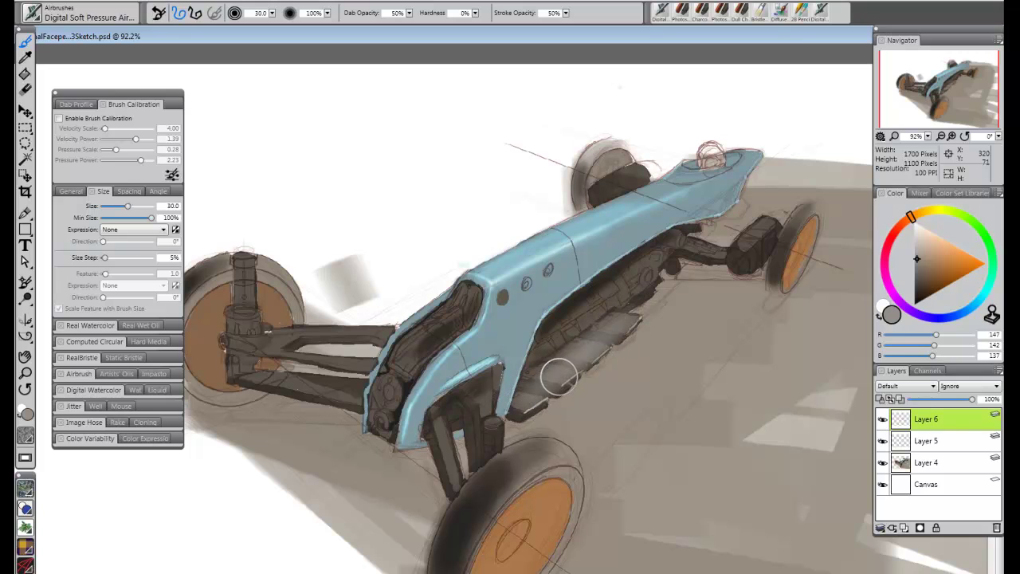
- Airbrush finer grey highlights onto the front cockpit mechanics and the engine parts with a smaller brush, down to about size 11
{"action": "key", "text": "bracketleft"}
{"action": "key", "text": "bracketleft"}
{"action": "key", "text": "bracketleft"}
{"action": "key", "text": "bracketleft"}
{"action": "key", "text": "bracketleft"}
{"action": "mouse_move", "coordinate": [406, 349]}
{"action": "left_mouse_down"}
{"action": "mouse_move", "coordinate": [461, 304]}
{"action": "mouse_move", "coordinate": [405, 344]}
{"action": "mouse_move", "coordinate": [463, 287]}
{"action": "mouse_move", "coordinate": [444, 305]}
{"action": "left_mouse_up"}
{"action": "key", "text": "bracketleft"}
{"action": "key", "text": "bracketleft"}
{"action": "left_click_drag", "start_coordinate": [391, 362], "coordinate": [389, 378]}
{"action": "key", "text": "bracketright"}
{"action": "key", "text": "bracketright"}
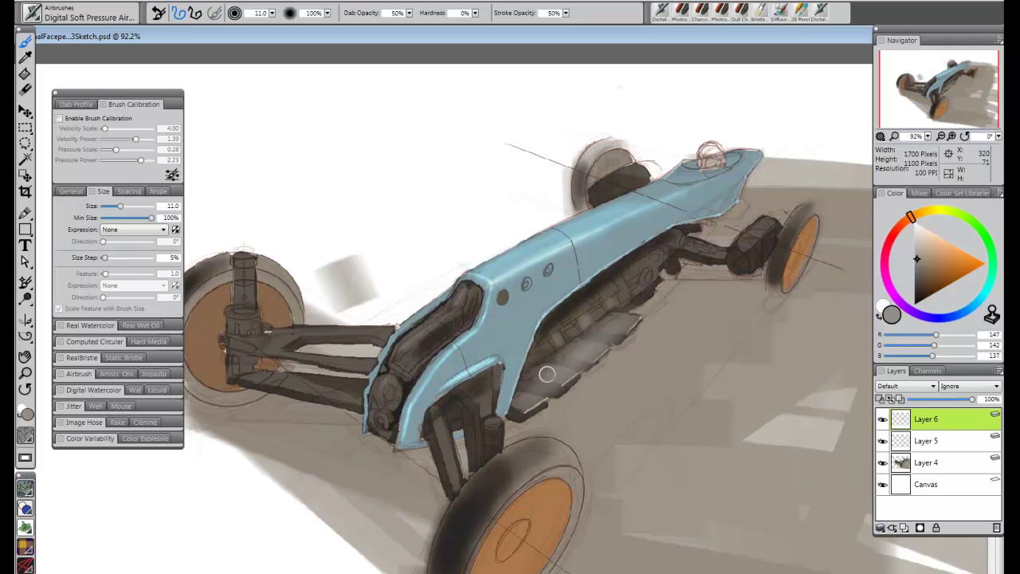
- Erase the grey overspray around the side plates with the Eraser at about size 5 so their shapes read crisply
{"action": "left_click", "coordinate": [78, 13]}
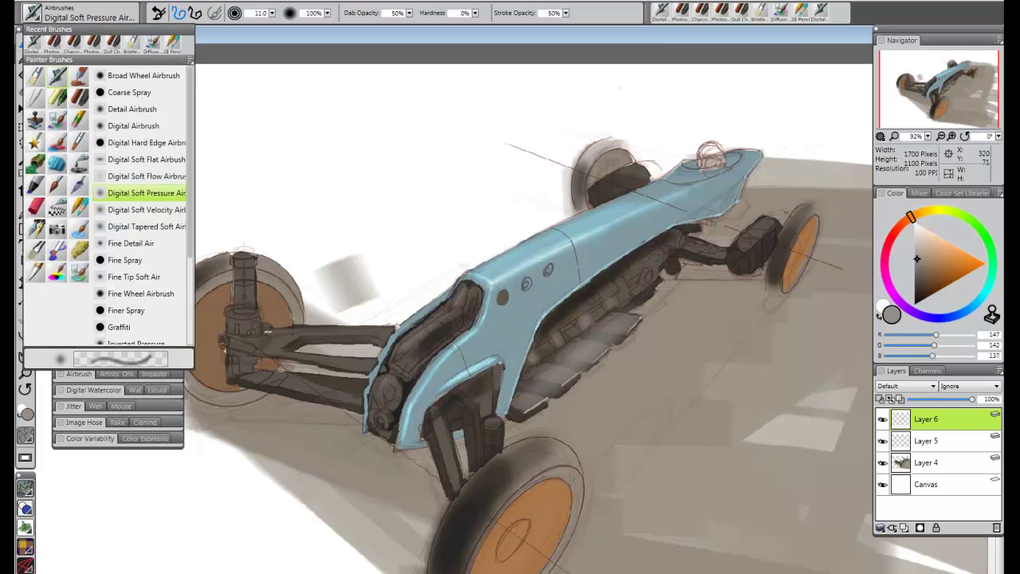
{"action": "left_click", "coordinate": [78, 120]}
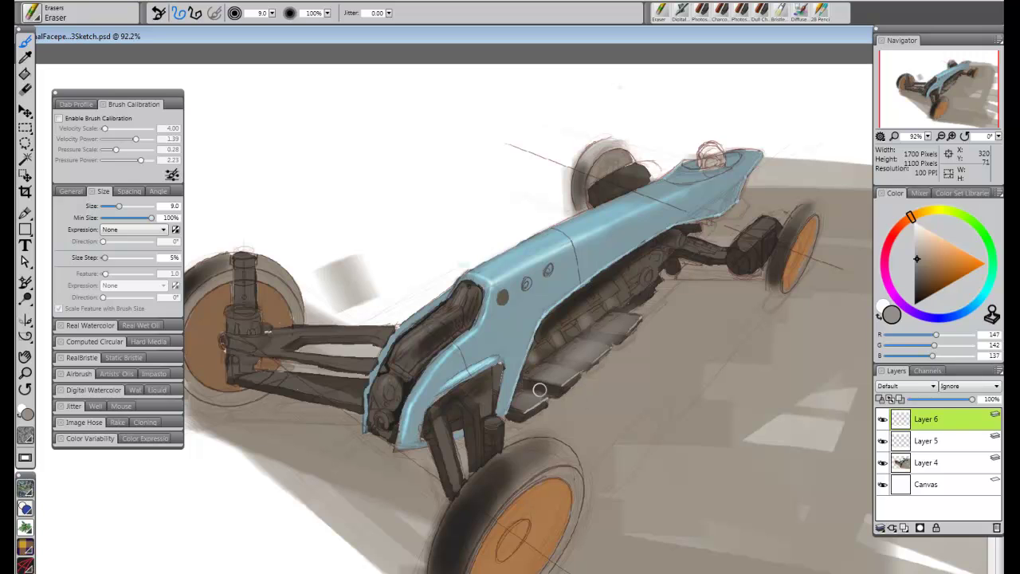
{"action": "key", "text": "bracketleft"}
{"action": "key", "text": "bracketleft"}
{"action": "key", "text": "bracketleft"}
{"action": "mouse_move", "coordinate": [557, 362]}
{"action": "left_mouse_down"}
{"action": "mouse_move", "coordinate": [598, 369]}
{"action": "mouse_move", "coordinate": [587, 363]}
{"action": "mouse_move", "coordinate": [627, 344]}
{"action": "mouse_move", "coordinate": [595, 366]}
{"action": "mouse_move", "coordinate": [600, 335]}
{"action": "mouse_move", "coordinate": [627, 339]}
{"action": "mouse_move", "coordinate": [603, 338]}
{"action": "left_mouse_up"}
{"action": "key", "text": "bracketleft"}
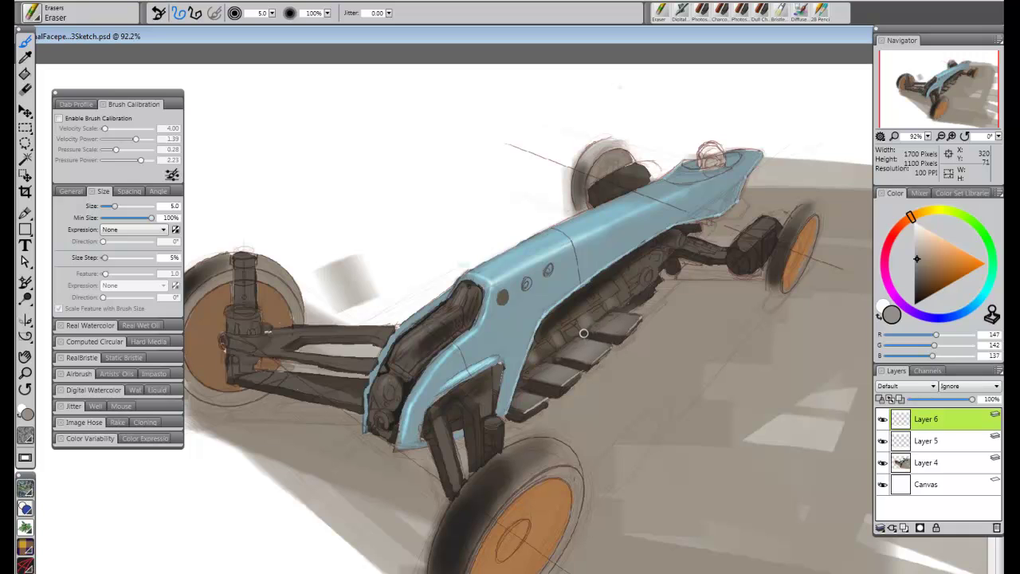
{"action": "key", "text": "bracketleft"}
- Switch to Photoshop Brush Hard at size 2.7 and pick a light grey (RGB 190, 186, 184)
{"action": "left_click", "coordinate": [54, 13]}
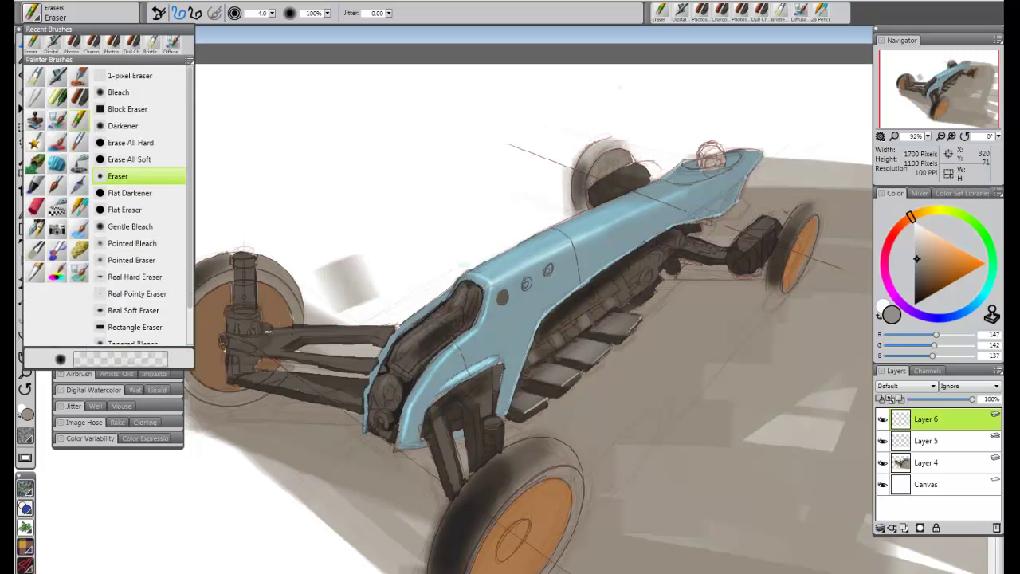
{"action": "left_click", "coordinate": [79, 98]}
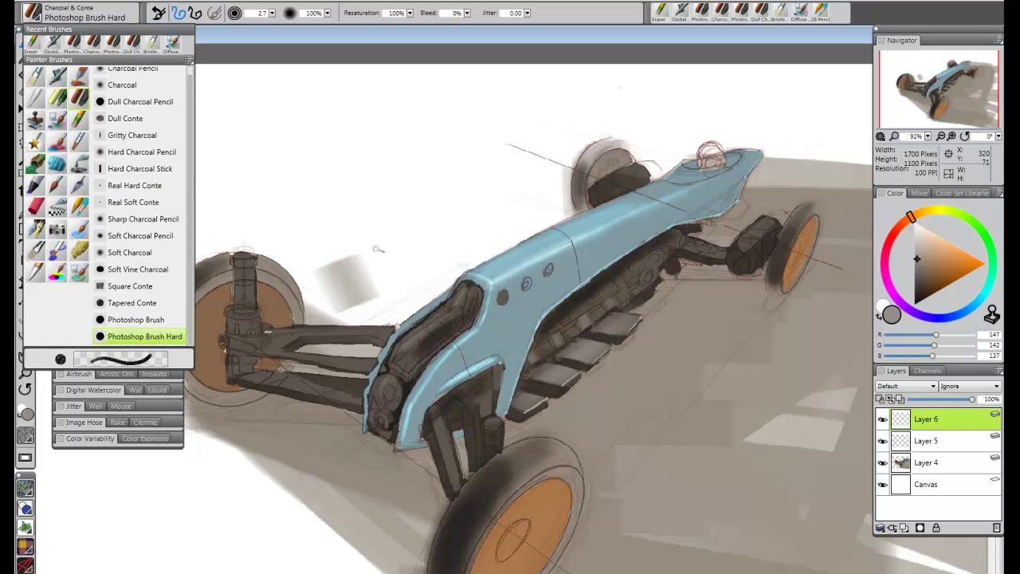
{"action": "left_click", "coordinate": [145, 336]}
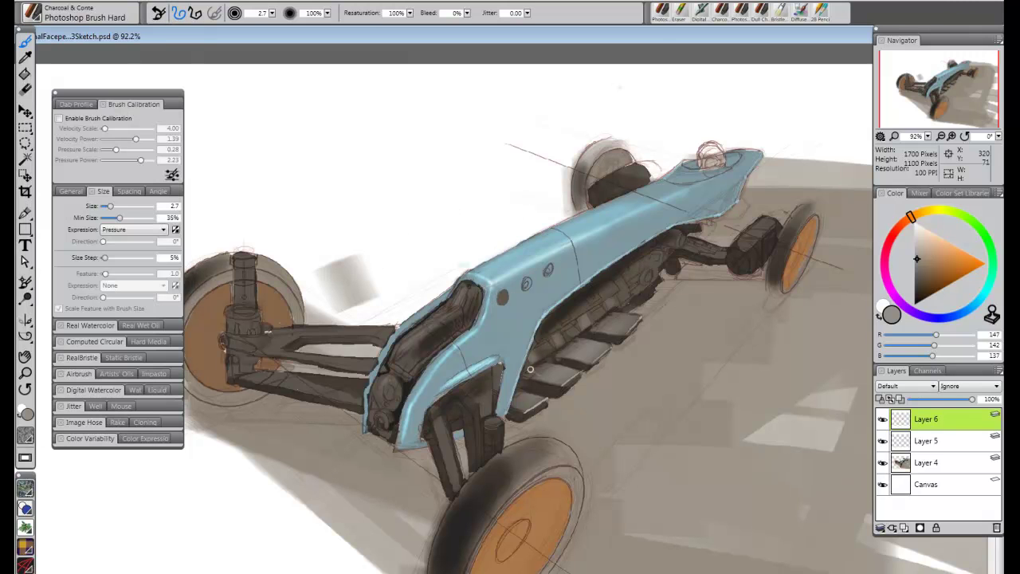
{"action": "left_click", "coordinate": [557, 370], "text": "alt"}
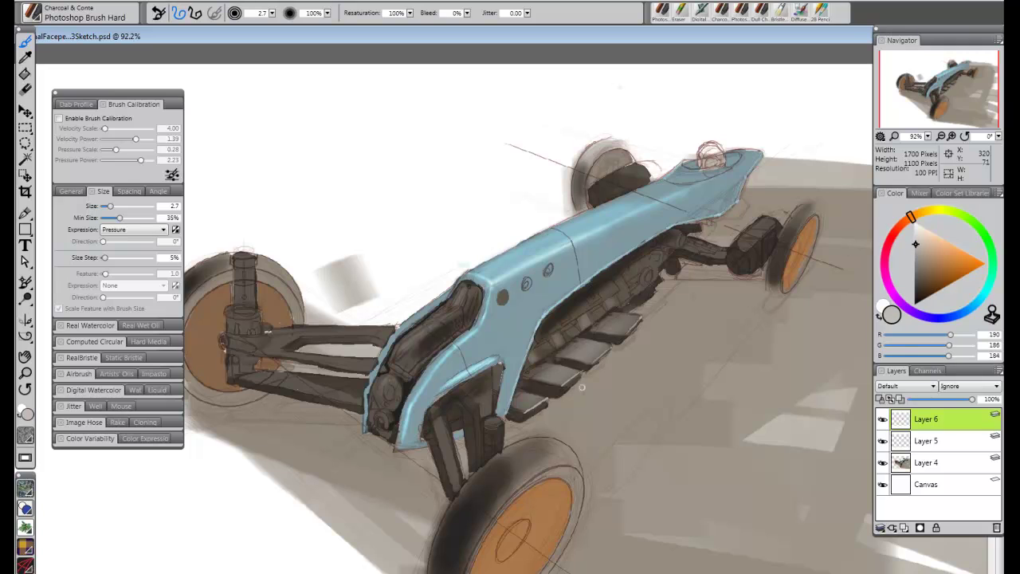
- Move Layer 5 above Layer 6 and paint the side plates' shadowed faces near-black (RGB 17, 8, 1)
{"action": "left_click_drag", "start_coordinate": [928, 441], "coordinate": [928, 412]}
{"action": "left_click", "coordinate": [915, 294]}
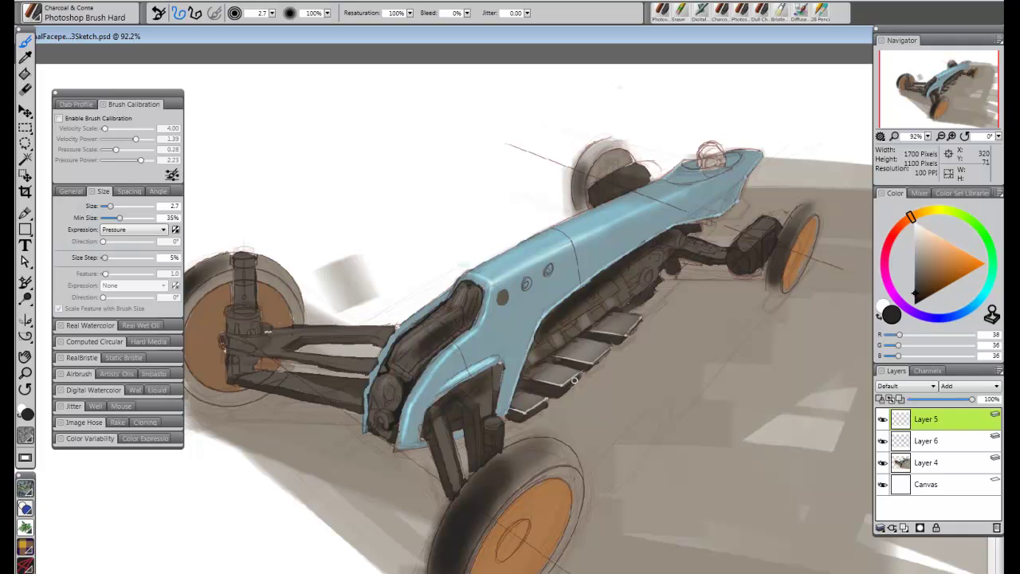
{"action": "left_click", "coordinate": [918, 302]}
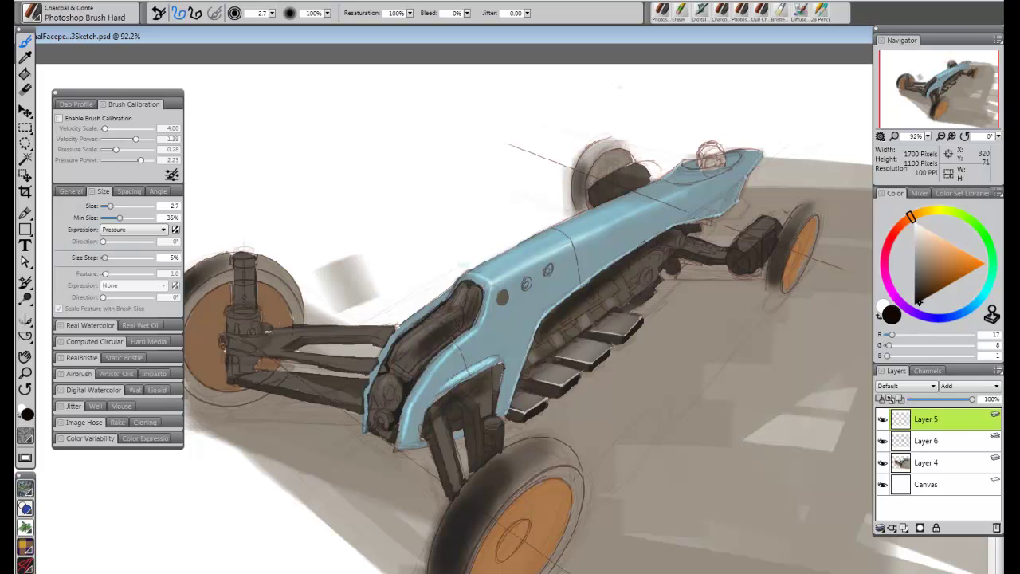
- Choose a light beige (RGB 200, 190, 182) and draw thin edge highlights on the side plates at size 2.0
{"action": "left_click_drag", "start_coordinate": [919, 301], "coordinate": [921, 238]}
{"action": "left_click", "coordinate": [919, 247]}
{"action": "left_click", "coordinate": [919, 242]}
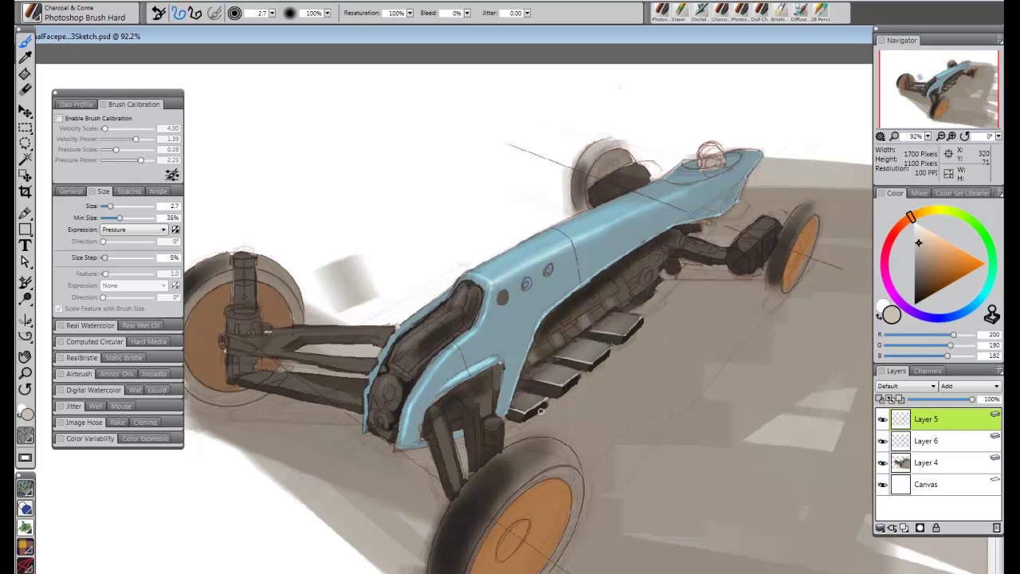
{"action": "key", "text": "bracketleft"}
{"action": "key", "text": "bracketleft"}
{"action": "key", "text": "bracketleft"}
{"action": "key", "text": "bracketright"}
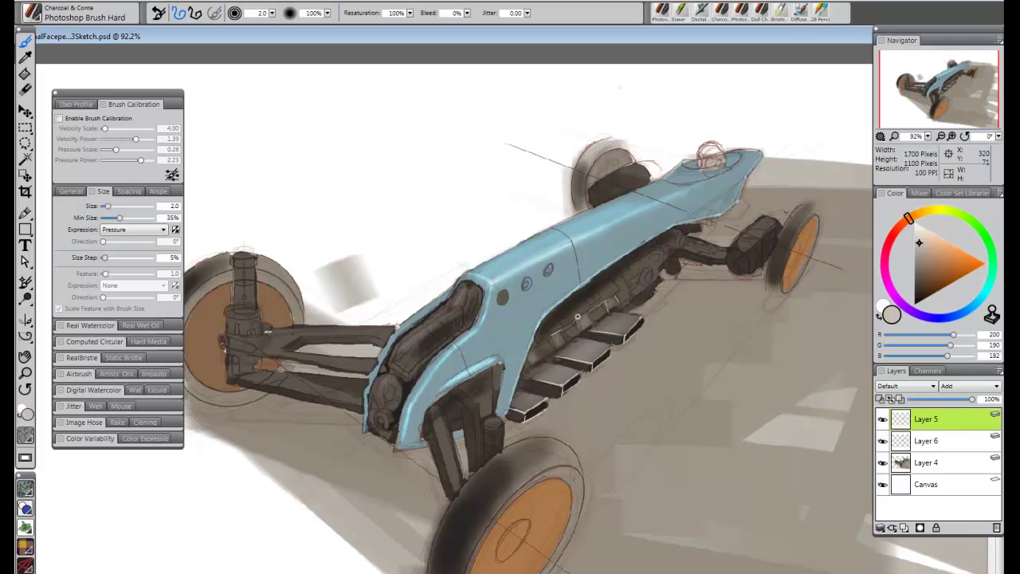
- Draw a thin light beige highlight along the segmented engine part above the side plates, redoing the stroke until it fits
{"action": "left_click_drag", "start_coordinate": [559, 332], "coordinate": [617, 291]}
{"action": "key", "text": "ctrl+z"}
{"action": "left_click_drag", "start_coordinate": [545, 340], "coordinate": [622, 289]}
{"action": "key", "text": "ctrl+z"}
{"action": "left_click_drag", "start_coordinate": [547, 338], "coordinate": [620, 288]}
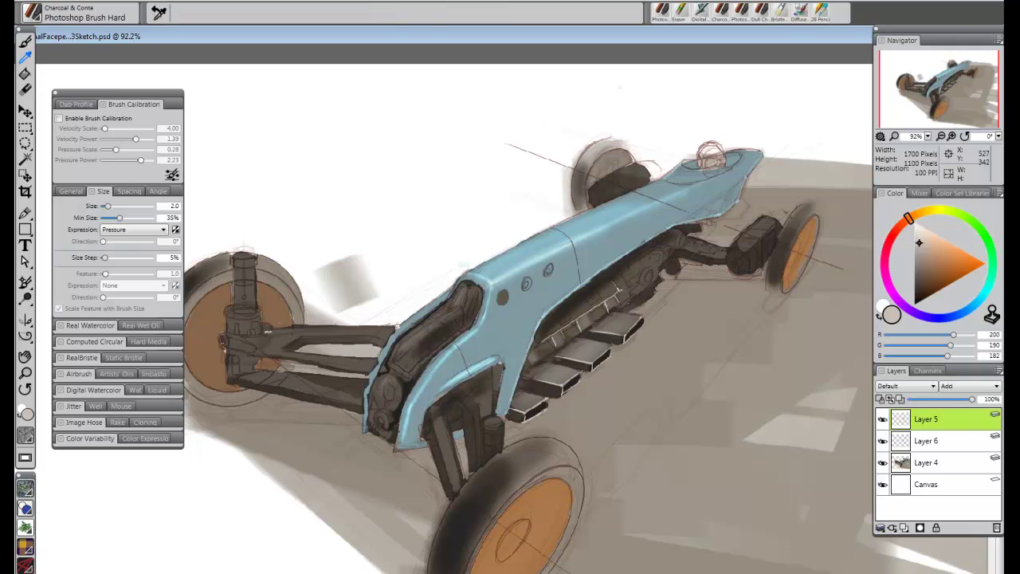
- Paint dark brown gaps (RGB 39, 28, 17) into the engine and cockpit mechanics, and retouch the front body edge in grey-blue (RGB 121, 150, 158)
{"action": "left_click", "coordinate": [580, 341], "text": "alt"}
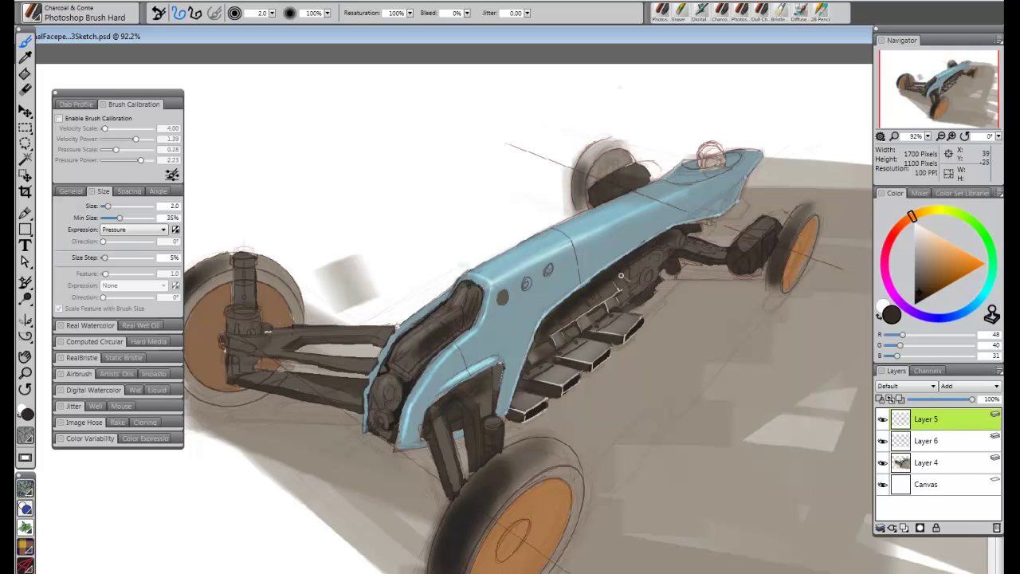
{"action": "left_click", "coordinate": [918, 297]}
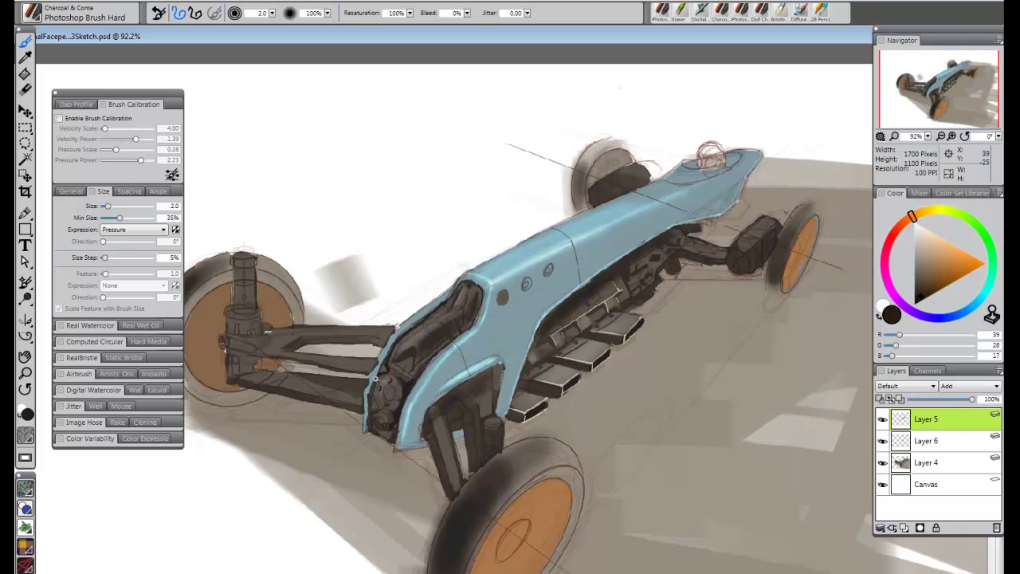
{"action": "left_click", "coordinate": [389, 344], "text": "alt"}
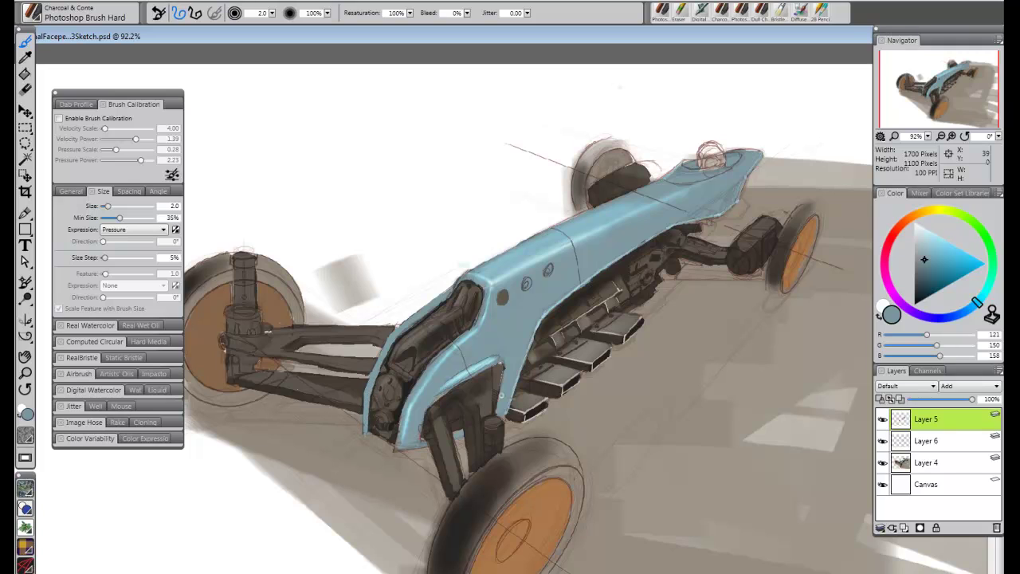
{"action": "left_click", "coordinate": [25, 58]}
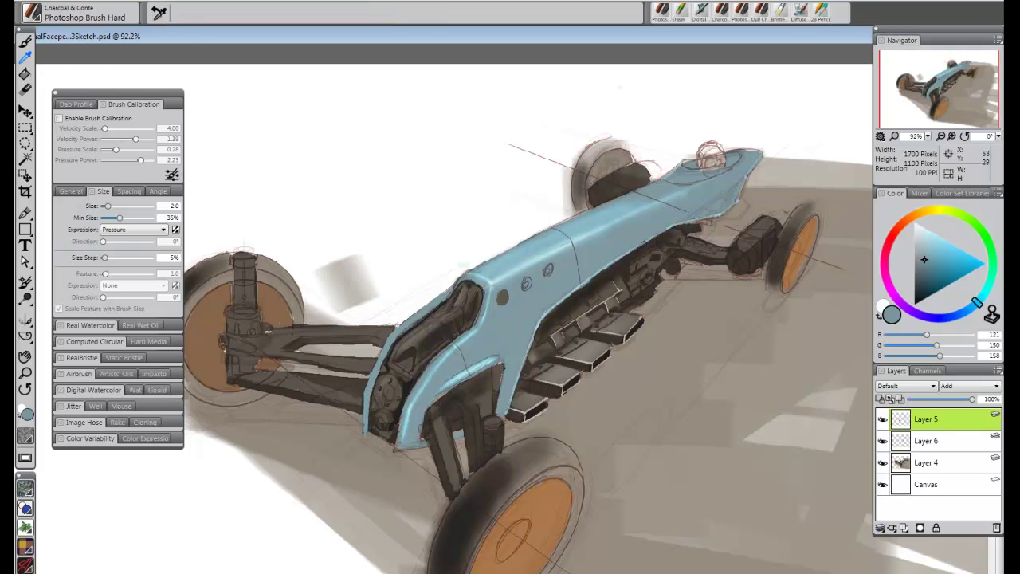
- Set up the Digital Soft Pressure Airbrush with a dark blue (RGB 75, 101, 109) and add a new layer on top
{"action": "left_click", "coordinate": [80, 12]}
{"action": "left_click", "coordinate": [56, 75]}
{"action": "left_click", "coordinate": [143, 192]}
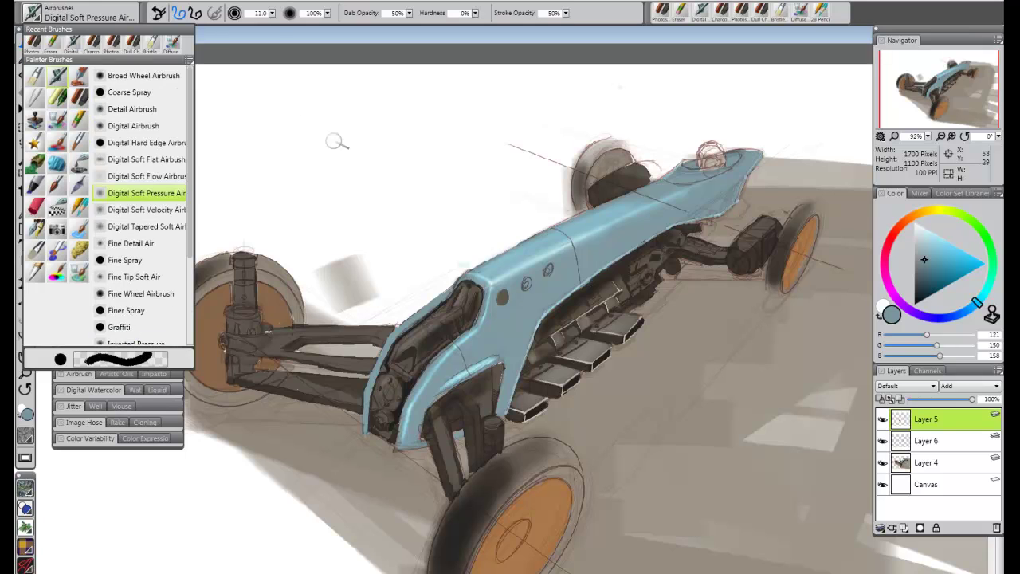
{"action": "left_click_drag", "start_coordinate": [329, 162], "coordinate": [489, 192]}
{"action": "key", "text": "ctrl+z"}
{"action": "left_click", "coordinate": [924, 276]}
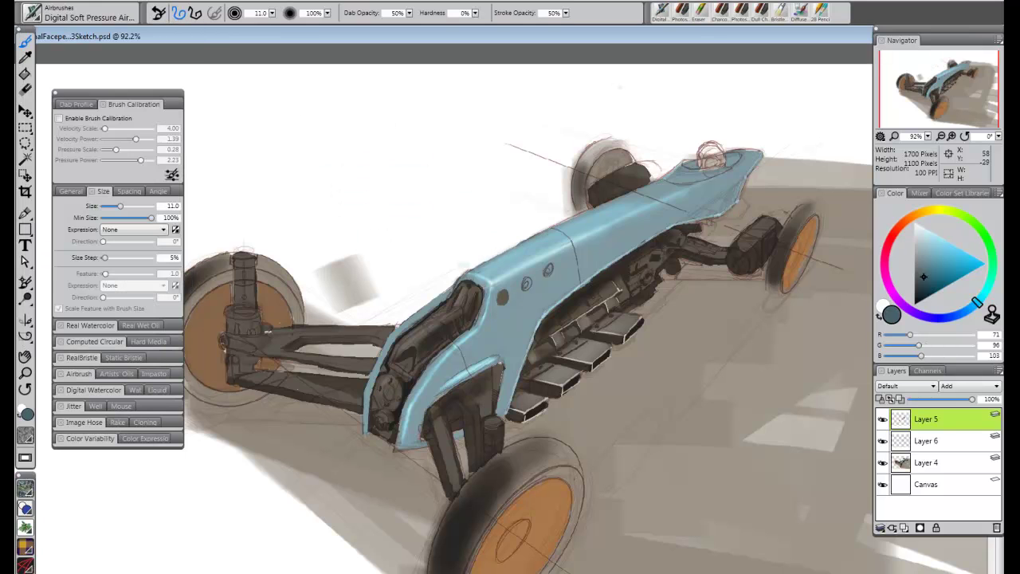
{"action": "left_click_drag", "start_coordinate": [923, 276], "coordinate": [925, 275]}
{"action": "left_click", "coordinate": [998, 371]}
{"action": "left_click", "coordinate": [836, 1]}
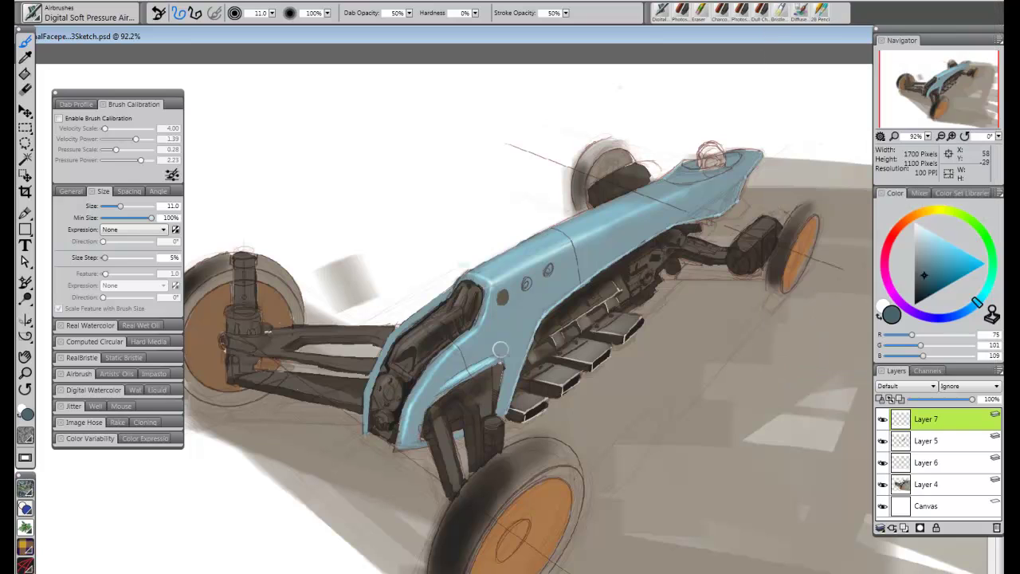
- Airbrush dark blue shading along the body's side, front fender and rear section at size 25
{"action": "key", "text": "bracketright"}
{"action": "key", "text": "bracketright"}
{"action": "key", "text": "bracketright"}
{"action": "key", "text": "bracketright"}
{"action": "key", "text": "bracketright"}
{"action": "key", "text": "bracketright"}
{"action": "key", "text": "bracketright"}
{"action": "key", "text": "bracketright"}
{"action": "key", "text": "bracketright"}
{"action": "key", "text": "bracketright"}
{"action": "key", "text": "bracketright"}
{"action": "key", "text": "bracketright"}
{"action": "key", "text": "bracketright"}
{"action": "key", "text": "bracketright"}
{"action": "left_click_drag", "start_coordinate": [488, 311], "coordinate": [588, 256]}
{"action": "left_click_drag", "start_coordinate": [473, 325], "coordinate": [406, 403]}
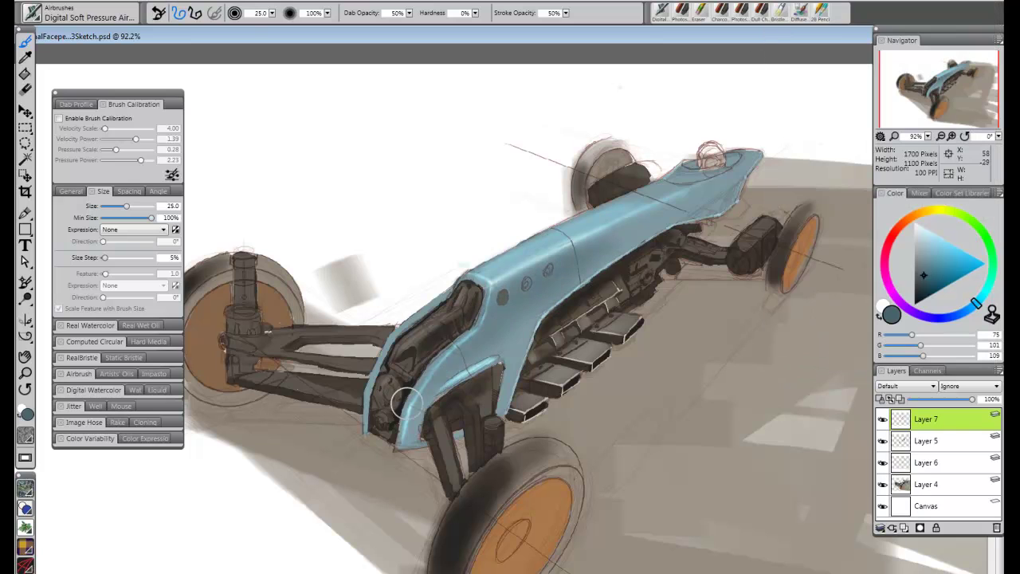
{"action": "left_click_drag", "start_coordinate": [456, 372], "coordinate": [496, 351]}
{"action": "left_click_drag", "start_coordinate": [606, 239], "coordinate": [720, 192]}
- Deepen the dark blue shading around the round side details and the fender curve, reducing the airbrush to size 15
{"action": "key", "text": "bracketleft"}
{"action": "key", "text": "bracketleft"}
{"action": "key", "text": "bracketleft"}
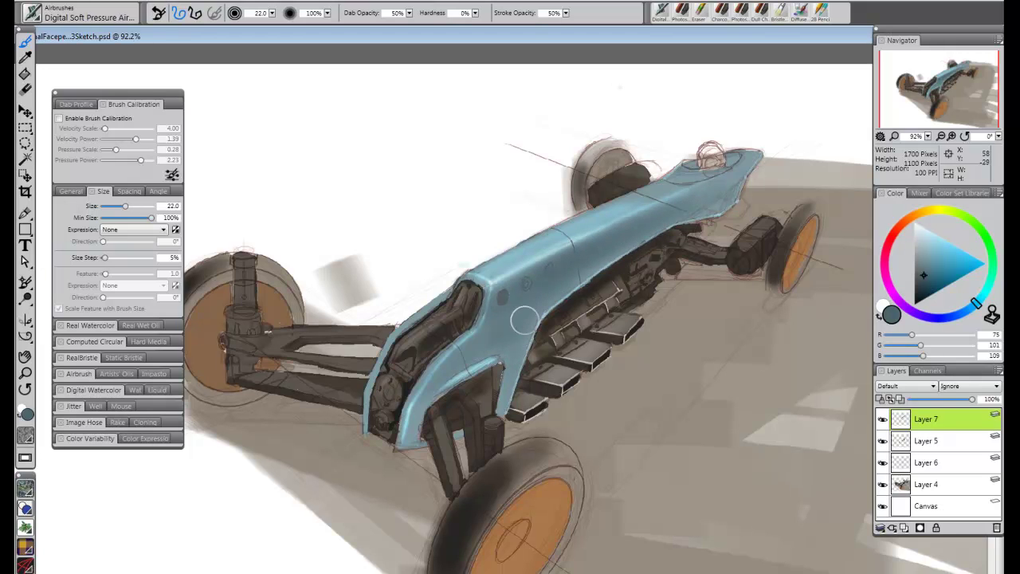
{"action": "key", "text": "bracketleft"}
{"action": "key", "text": "bracketleft"}
{"action": "key", "text": "bracketleft"}
{"action": "key", "text": "bracketleft"}
{"action": "key", "text": "bracketleft"}
{"action": "key", "text": "bracketleft"}
{"action": "key", "text": "bracketleft"}
- Shade the narrow blue rim at the front of the body with the airbrush reduced to size 4
{"action": "left_click", "coordinate": [67, 13]}
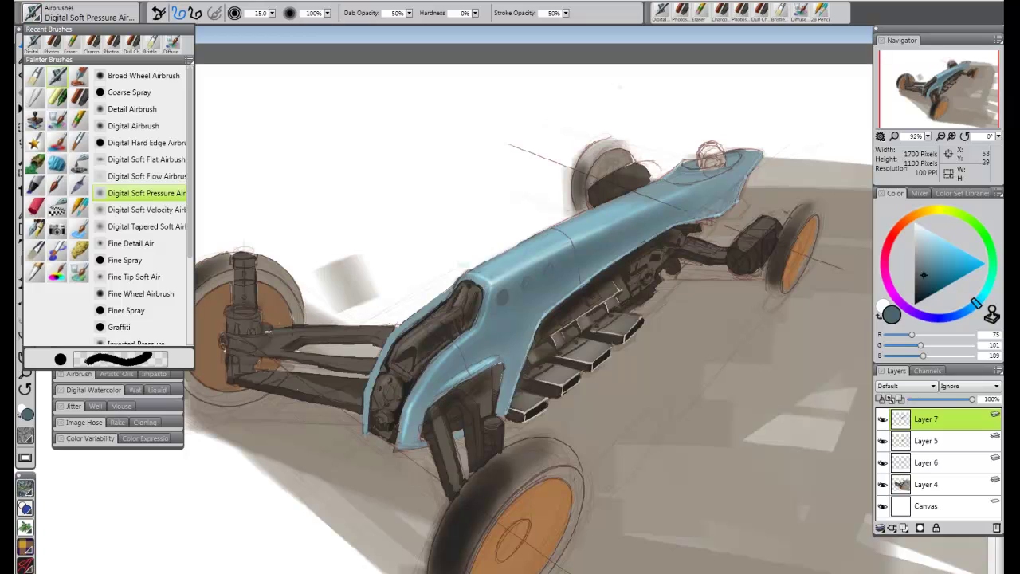
{"action": "left_click", "coordinate": [425, 327]}
{"action": "key", "text": "bracketleft"}
{"action": "key", "text": "bracketleft"}
{"action": "key", "text": "bracketleft"}
{"action": "key", "text": "bracketleft"}
{"action": "key", "text": "bracketleft"}
{"action": "key", "text": "bracketleft"}
{"action": "key", "text": "bracketleft"}
{"action": "key", "text": "bracketleft"}
{"action": "key", "text": "bracketleft"}
{"action": "key", "text": "bracketleft"}
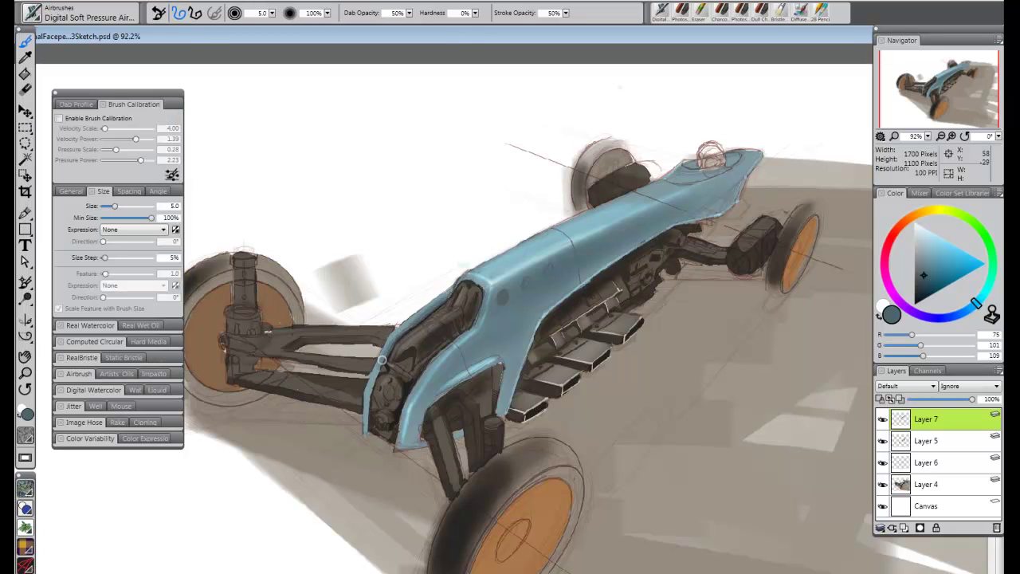
{"action": "key", "text": "bracketleft"}
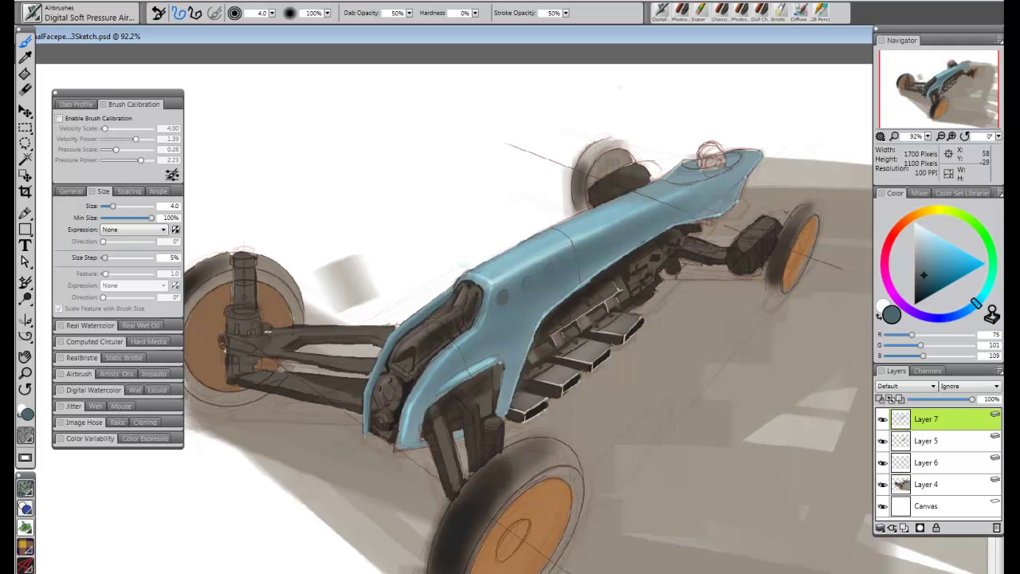
- Switch to the Eraser at about size 10 and clean up the excess blue shading along the body edges
{"action": "left_click", "coordinate": [56, 13]}
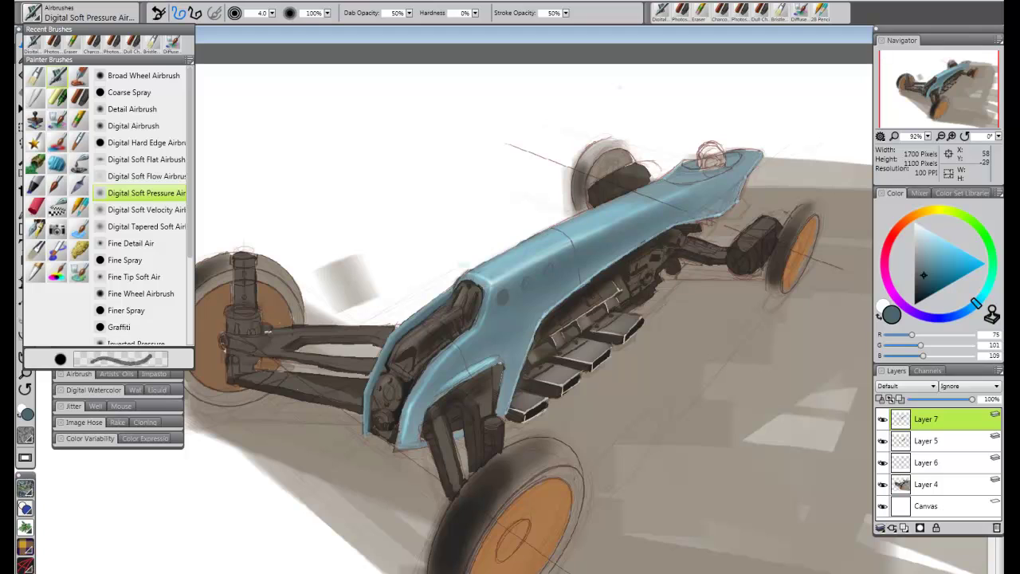
{"action": "left_click", "coordinate": [78, 120]}
{"action": "left_click", "coordinate": [444, 193]}
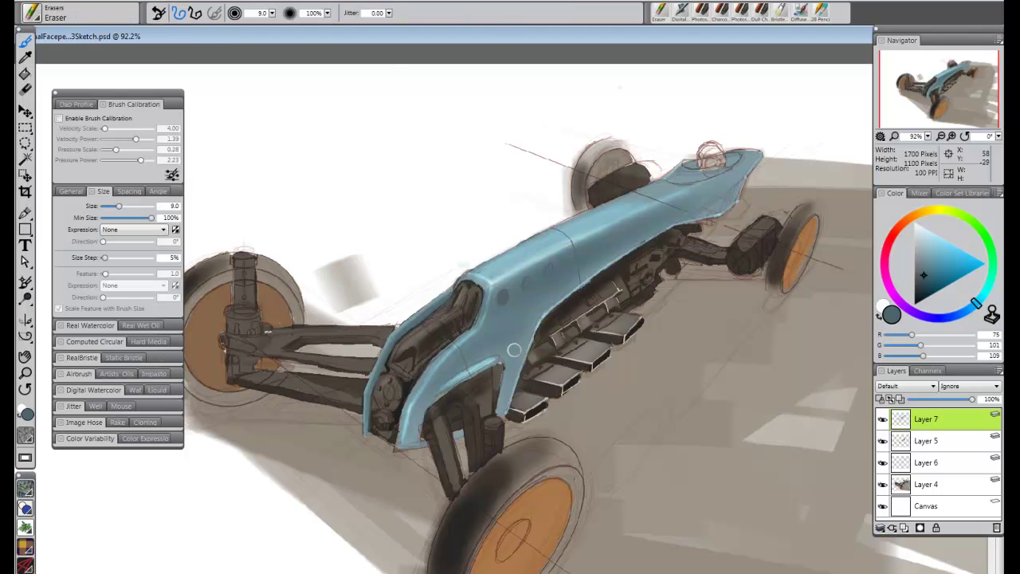
{"action": "key", "text": "bracketleft"}
{"action": "key", "text": "ctrl+minus"}
{"action": "key", "text": "ctrl+minus"}
{"action": "key", "text": "ctrl+minus"}
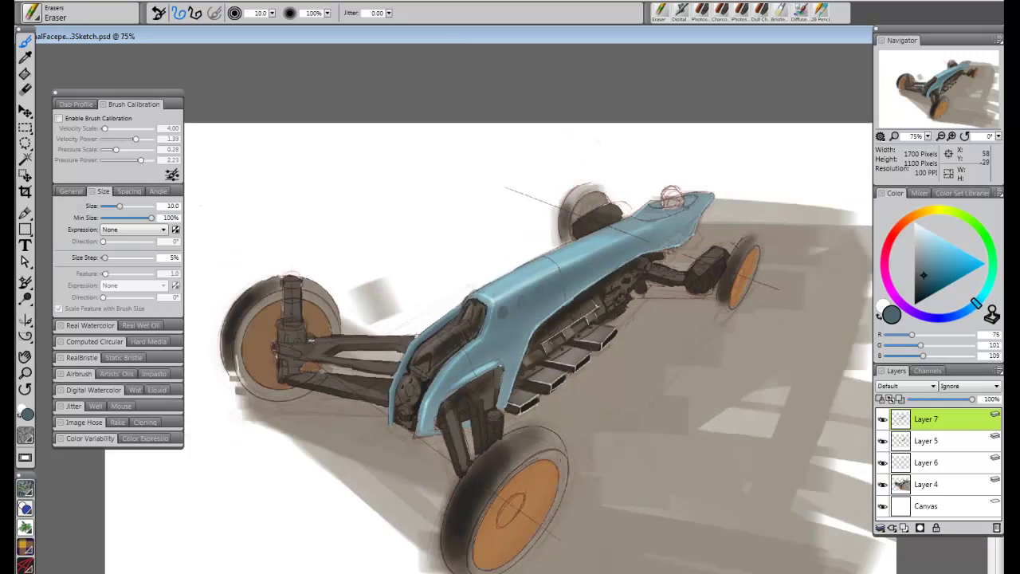
{"action": "key", "text": "ctrl+plus"}
{"action": "key", "text": "ctrl+plus"}
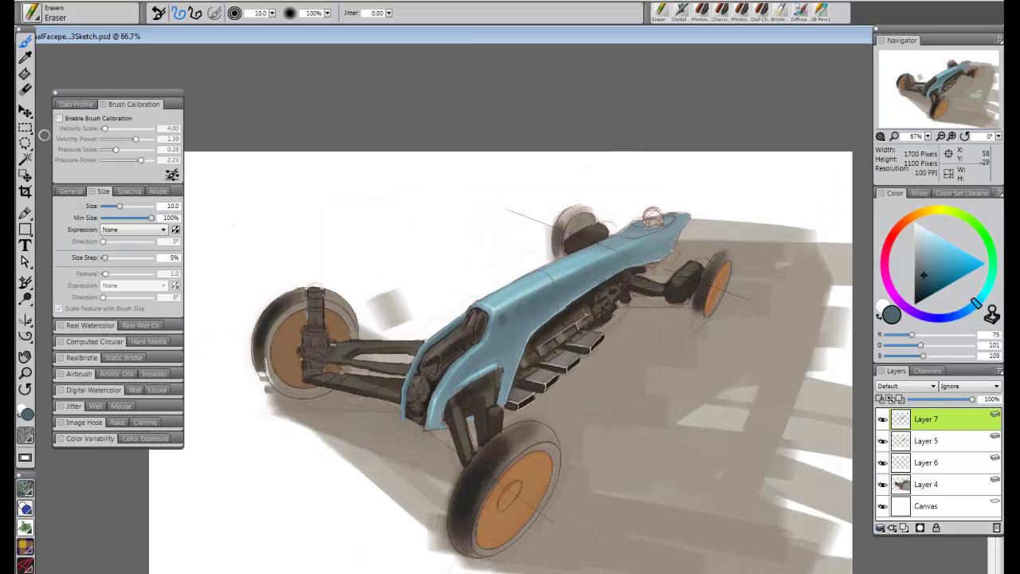
- Pick a warm grey (RGB 118, 110, 104) and switch back to the Digital Soft Pressure Airbrush
{"action": "left_click", "coordinate": [922, 240]}
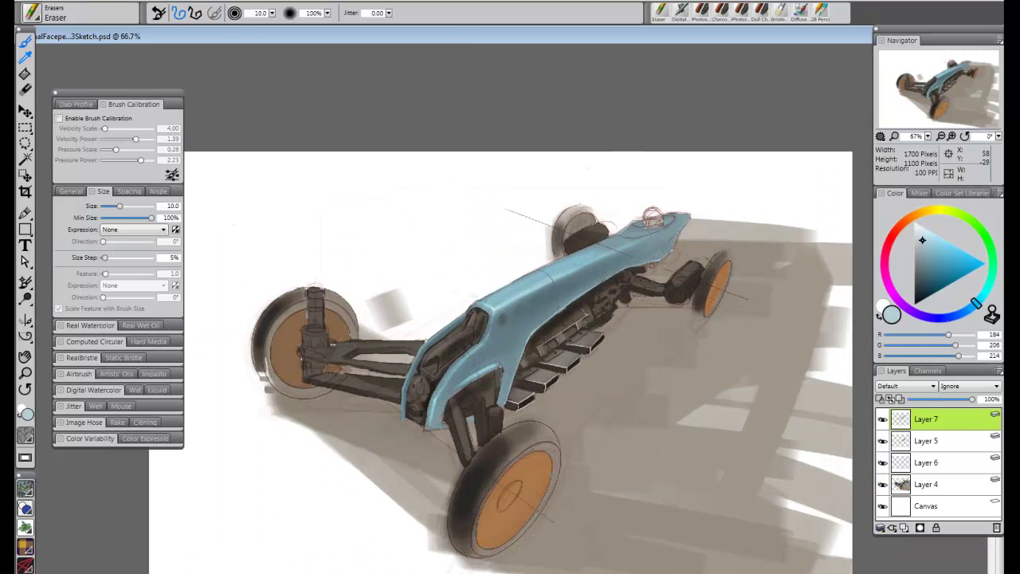
{"action": "left_click", "coordinate": [26, 57]}
{"action": "left_click", "coordinate": [332, 344]}
{"action": "left_click_drag", "start_coordinate": [921, 253], "coordinate": [918, 270]}
{"action": "left_click", "coordinate": [55, 13]}
{"action": "left_click", "coordinate": [57, 77]}
{"action": "left_click", "coordinate": [137, 192]}
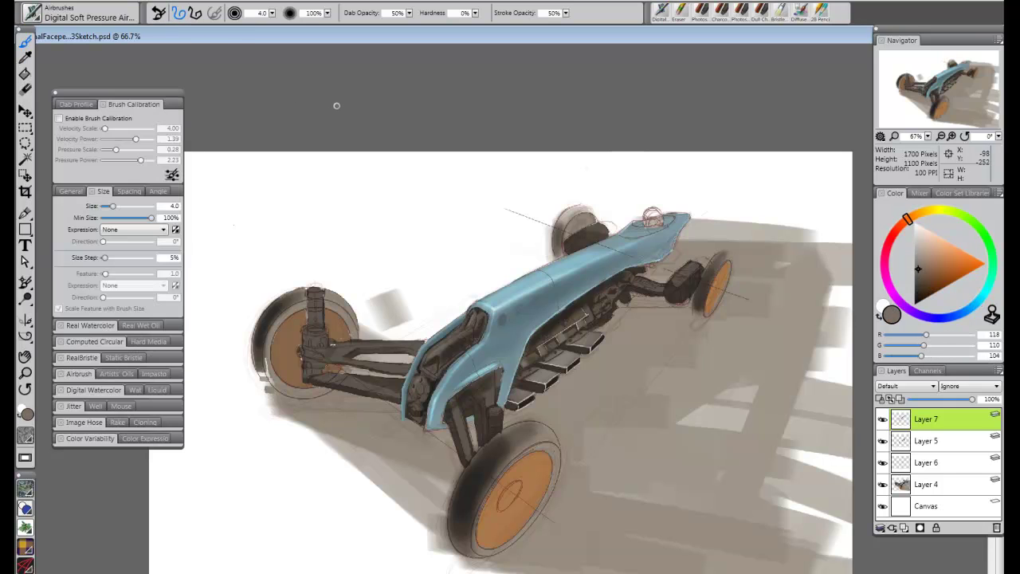
- Airbrush a soft warm-grey highlight on the tread of the near front tire, enlarging the brush to size 29
{"action": "key", "text": "bracketright"}
{"action": "key", "text": "bracketright"}
{"action": "key", "text": "bracketright"}
{"action": "key", "text": "bracketright"}
{"action": "mouse_move", "coordinate": [529, 428]}
{"action": "left_mouse_down"}
{"action": "mouse_move", "coordinate": [507, 439]}
{"action": "mouse_move", "coordinate": [532, 432]}
{"action": "left_mouse_up"}
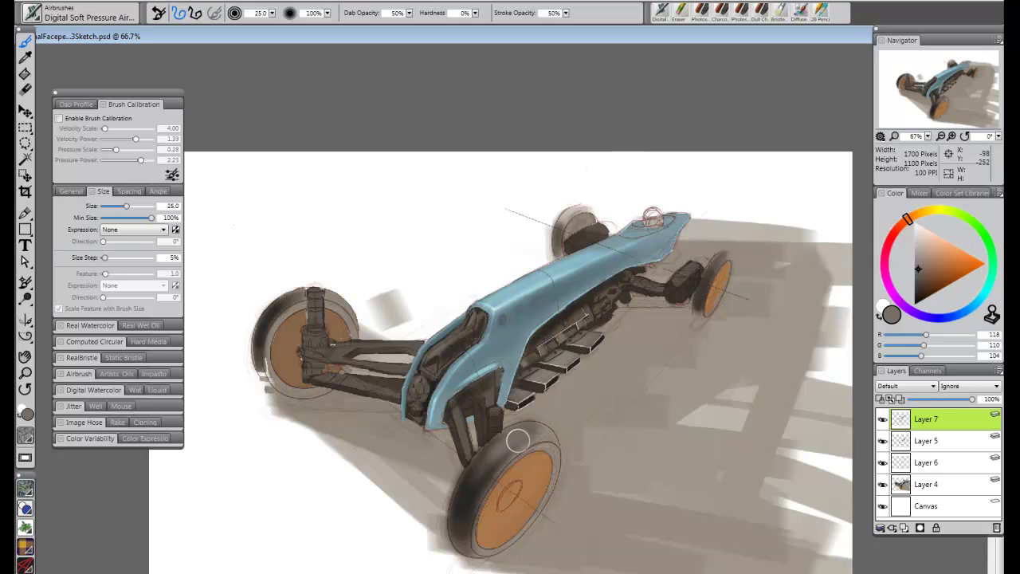
{"action": "key", "text": "bracketright"}
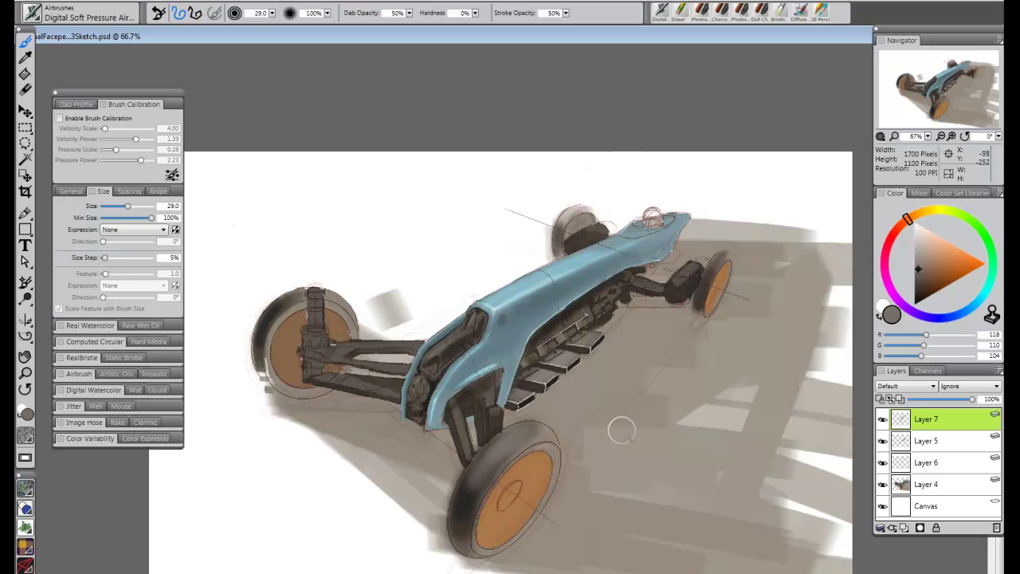
- Sample a pale warm tone (RGB 230, 211, 198) and airbrush a soft highlight across the top of the near front tire's tread
{"action": "left_click", "coordinate": [501, 448], "text": "alt"}
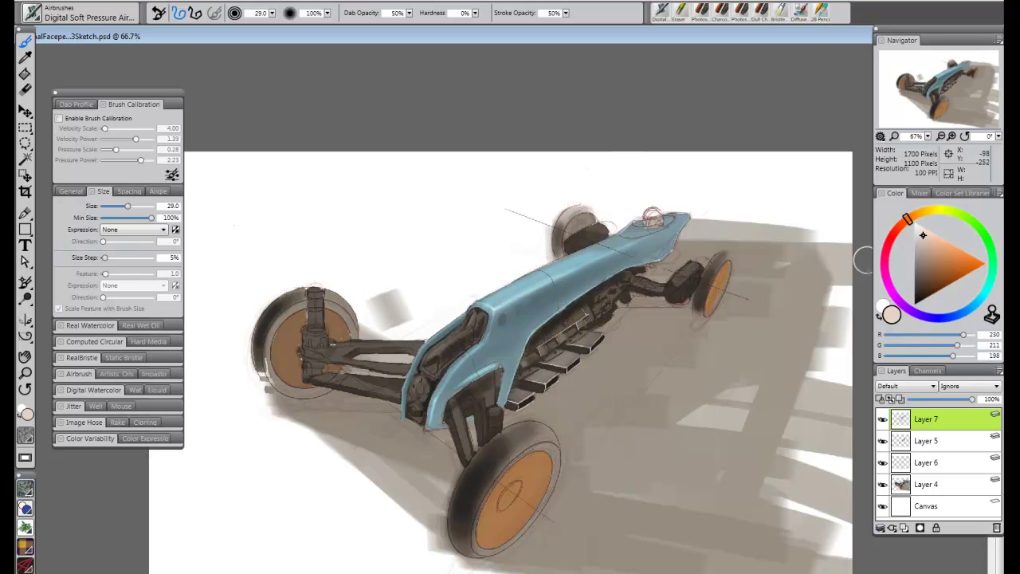
{"action": "mouse_move", "coordinate": [510, 443]}
{"action": "left_mouse_down"}
{"action": "mouse_move", "coordinate": [487, 463]}
{"action": "mouse_move", "coordinate": [529, 427]}
{"action": "mouse_move", "coordinate": [560, 425]}
{"action": "left_mouse_up"}
{"action": "key", "text": "ctrl+z"}
{"action": "key", "text": "ctrl+z"}
{"action": "key", "text": "ctrl+z"}
{"action": "left_click_drag", "start_coordinate": [493, 456], "coordinate": [550, 423]}
- Reduce the airbrush to size 20 and add a pale highlight to the top of the far front tire
{"action": "key", "text": "bracketleft"}
{"action": "key", "text": "bracketleft"}
{"action": "key", "text": "bracketleft"}
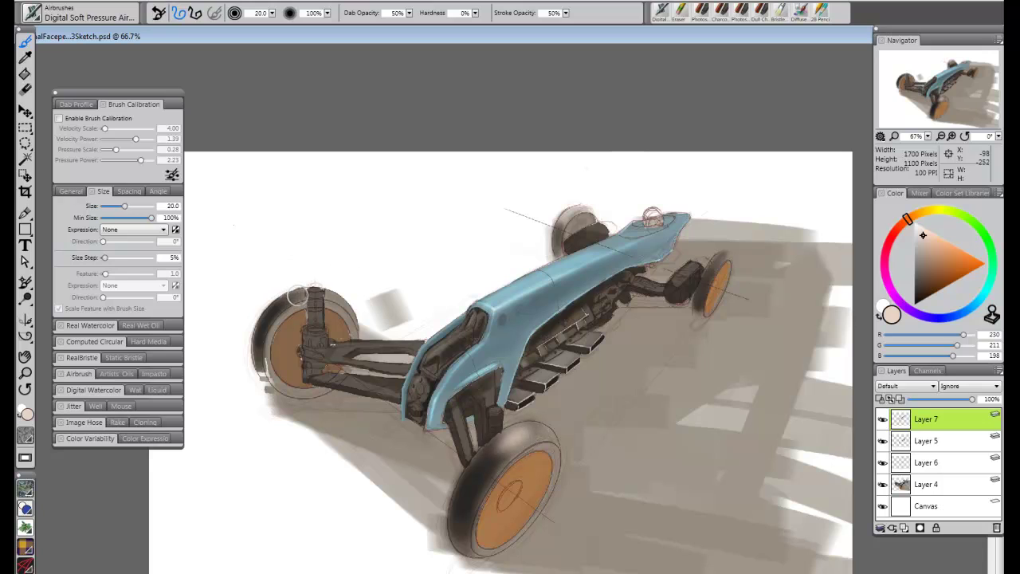
{"action": "mouse_move", "coordinate": [300, 292]}
{"action": "left_mouse_down"}
{"action": "mouse_move", "coordinate": [285, 301]}
{"action": "mouse_move", "coordinate": [303, 292]}
{"action": "left_mouse_up"}
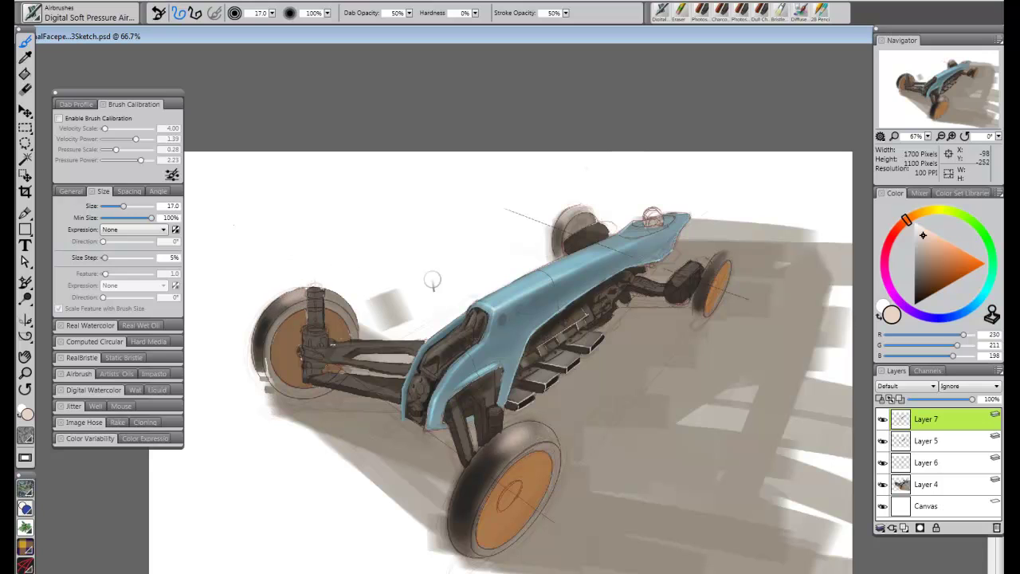
- Airbrush a pale highlight on the tread of the near rear tire, reducing the brush to size 11
{"action": "key", "text": "bracketleft"}
{"action": "key", "text": "bracketleft"}
{"action": "key", "text": "bracketleft"}
{"action": "left_click_drag", "start_coordinate": [718, 260], "coordinate": [700, 293]}
{"action": "key", "text": "bracketleft"}
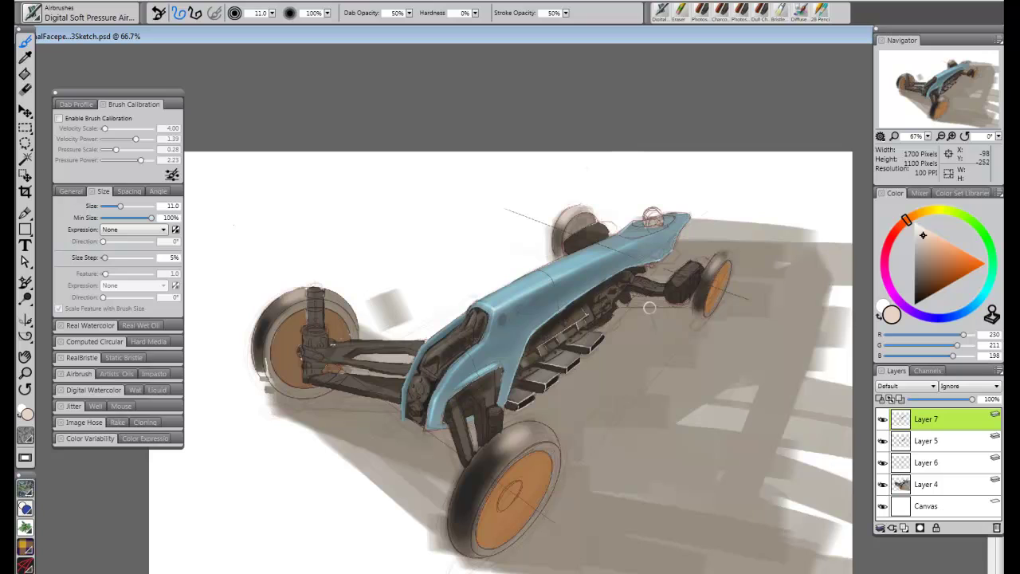
- Sample a dark brown (RGB 82, 73, 59) from the engine area and save the sketch
{"action": "key", "text": "alt"}
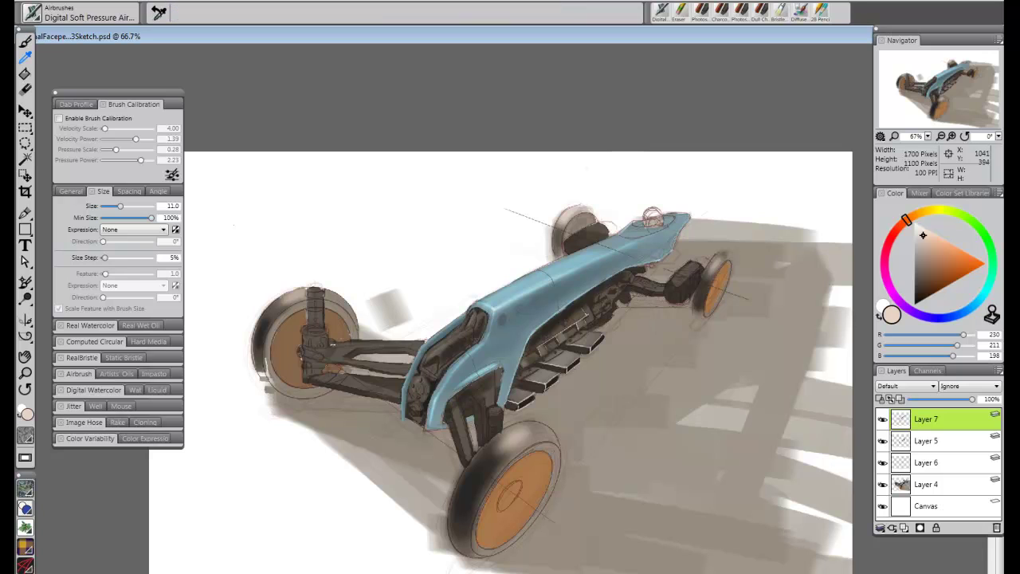
{"action": "left_click", "coordinate": [580, 314]}
{"action": "left_click", "coordinate": [24, 1]}
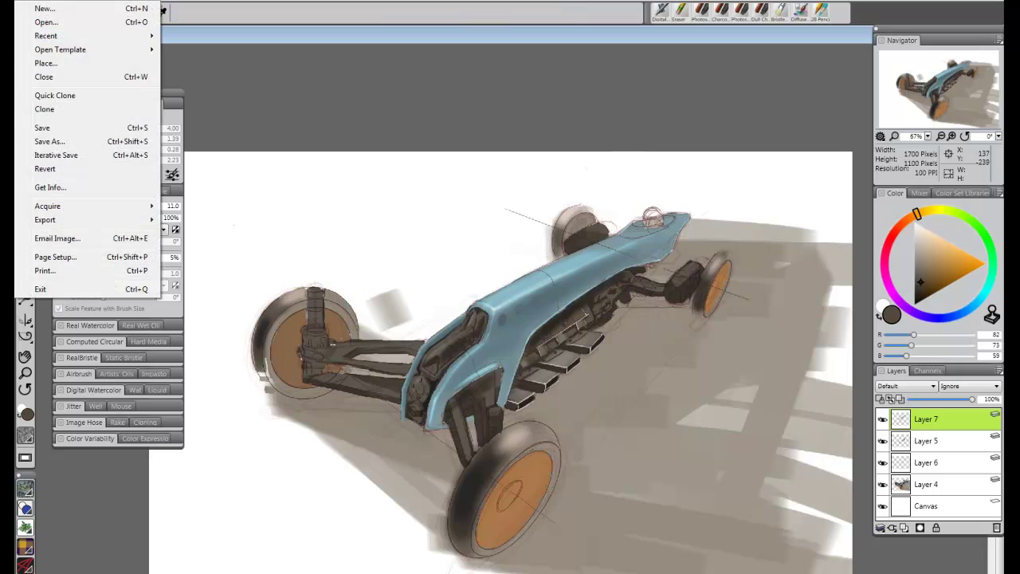
{"action": "left_click", "coordinate": [55, 128]}
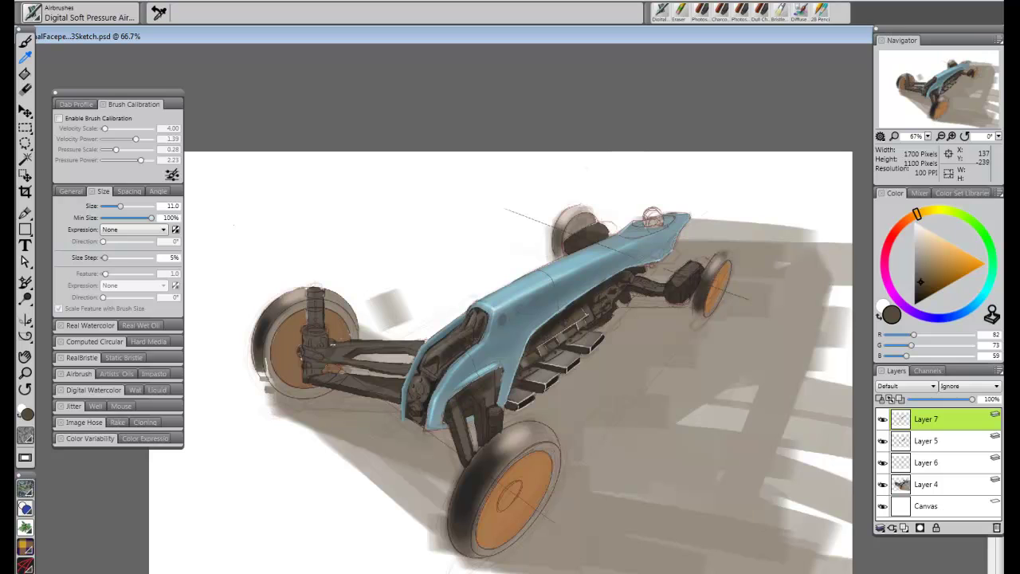
- Choose the Photoshop Brush2 charcoal variant and add a new layer at the top of the layer stack
{"action": "key", "text": "Tab"}
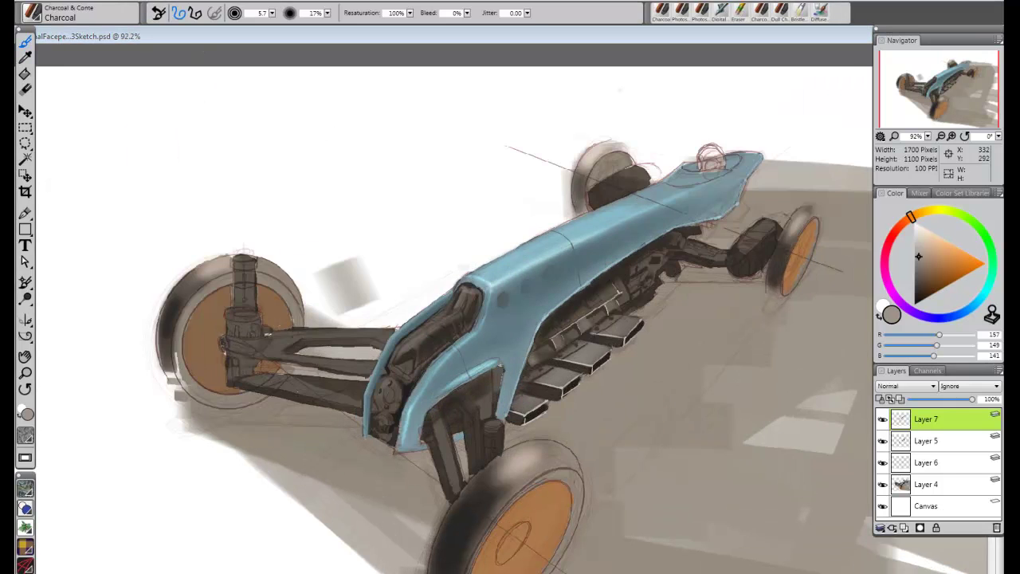
{"action": "left_click", "coordinate": [137, 336]}
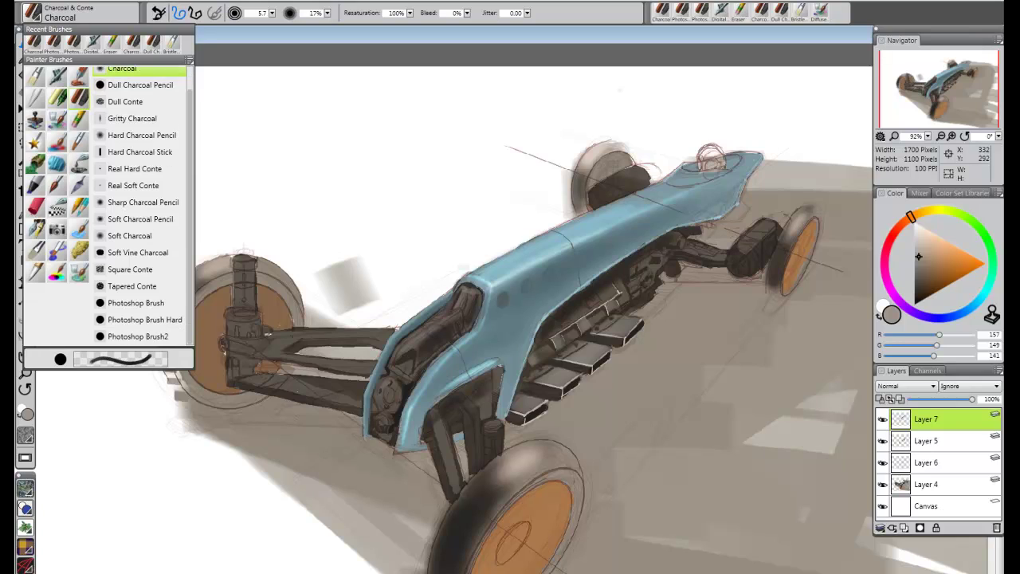
{"action": "mouse_move", "coordinate": [366, 306]}
{"action": "left_mouse_down"}
{"action": "mouse_move", "coordinate": [430, 298]}
{"action": "mouse_move", "coordinate": [514, 351]}
{"action": "left_mouse_up"}
{"action": "key", "text": "ctrl+z"}
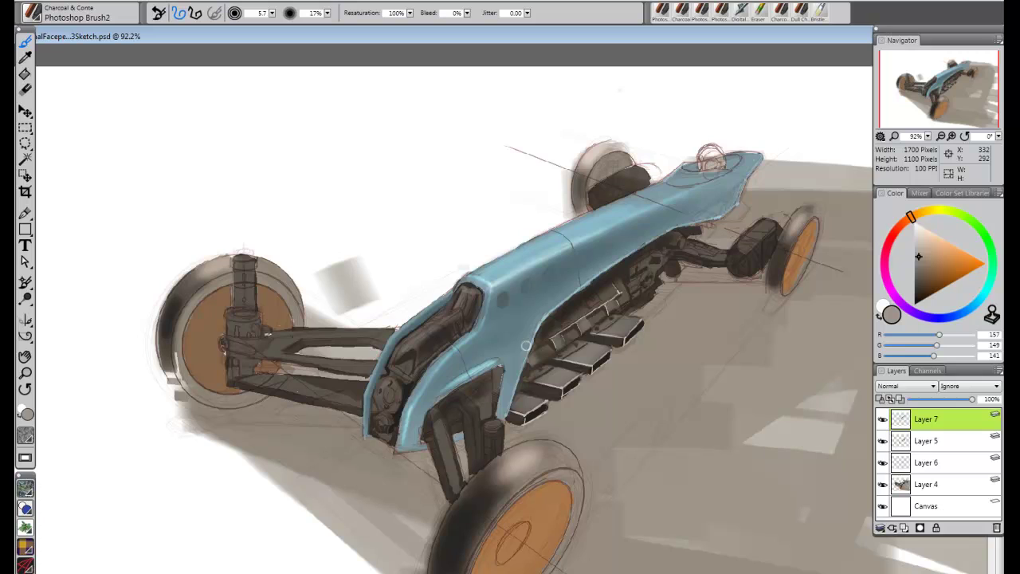
{"action": "left_click", "coordinate": [998, 370]}
{"action": "left_click", "coordinate": [813, 2]}
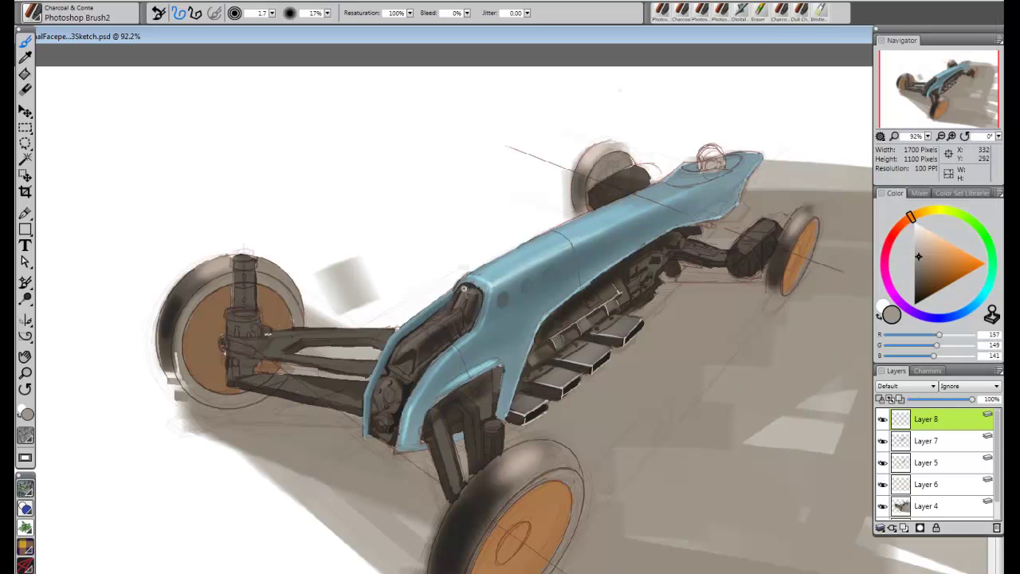
- Paint thin warm-grey (RGB 157, 149, 141) highlights along the dark frame inside the body's front opening, using brush sizes 2 to 3
{"action": "key", "text": "]"}
{"action": "key", "text": "]"}
{"action": "key", "text": "]"}
{"action": "key", "text": "]"}
{"action": "left_click_drag", "start_coordinate": [464, 289], "coordinate": [485, 296]}
{"action": "key", "text": "bracketleft"}
{"action": "key", "text": "bracketleft"}
{"action": "key", "text": "bracketright"}
{"action": "mouse_move", "coordinate": [399, 349]}
{"action": "left_mouse_down"}
{"action": "mouse_move", "coordinate": [440, 311]}
{"action": "mouse_move", "coordinate": [462, 309]}
{"action": "left_mouse_up"}
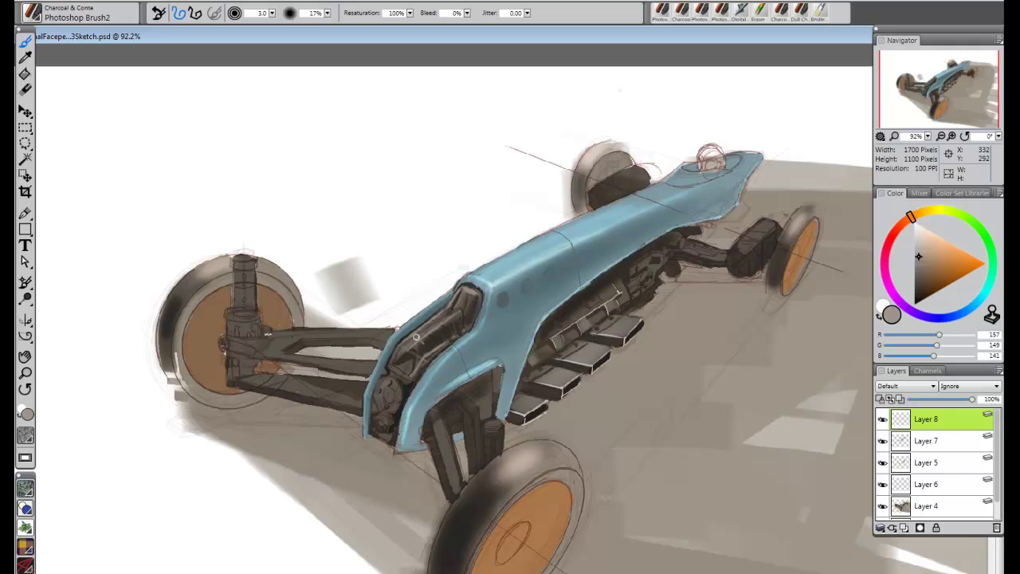
{"action": "left_click_drag", "start_coordinate": [454, 311], "coordinate": [403, 349]}
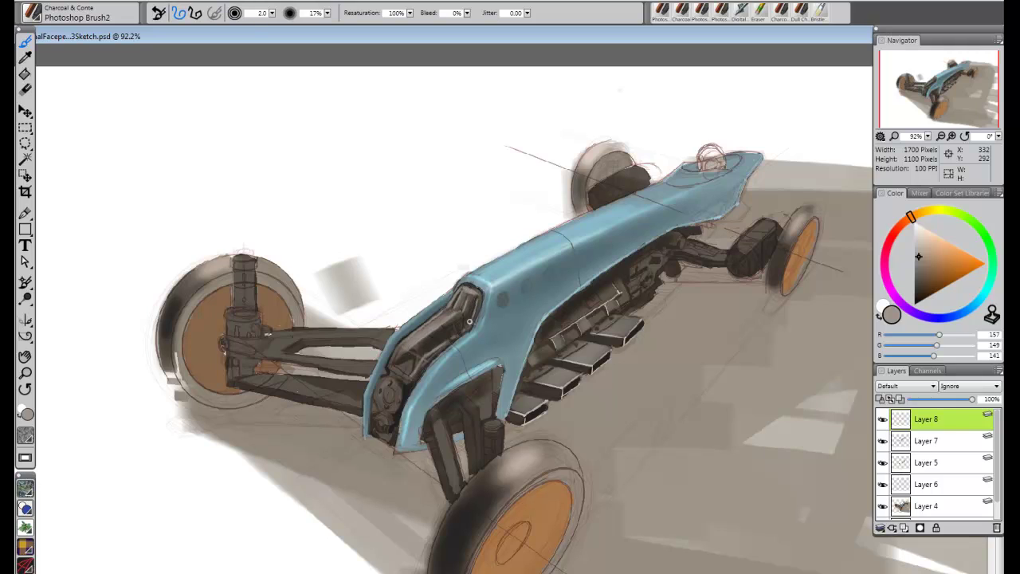
- Highlight the round mechanical parts at the lower end of the body's front opening with a larger warm-grey brush
{"action": "key", "text": "bracketright"}
{"action": "key", "text": "bracketright"}
{"action": "key", "text": "bracketright"}
{"action": "key", "text": "bracketright"}
{"action": "key", "text": "bracketright"}
{"action": "mouse_move", "coordinate": [394, 386]}
{"action": "left_mouse_down"}
{"action": "mouse_move", "coordinate": [381, 390]}
{"action": "mouse_move", "coordinate": [402, 394]}
{"action": "mouse_move", "coordinate": [383, 429]}
{"action": "left_mouse_up"}
{"action": "key", "text": "bracketleft"}
{"action": "key", "text": "bracketleft"}
{"action": "key", "text": "bracketleft"}
{"action": "key", "text": "bracketleft"}
{"action": "key", "text": "bracketleft"}
- Lighten the upper faces of the stepped plates along the body's side with the brush around size 7
{"action": "key", "text": "bracketright"}
{"action": "key", "text": "bracketright"}
{"action": "key", "text": "bracketright"}
{"action": "key", "text": "bracketright"}
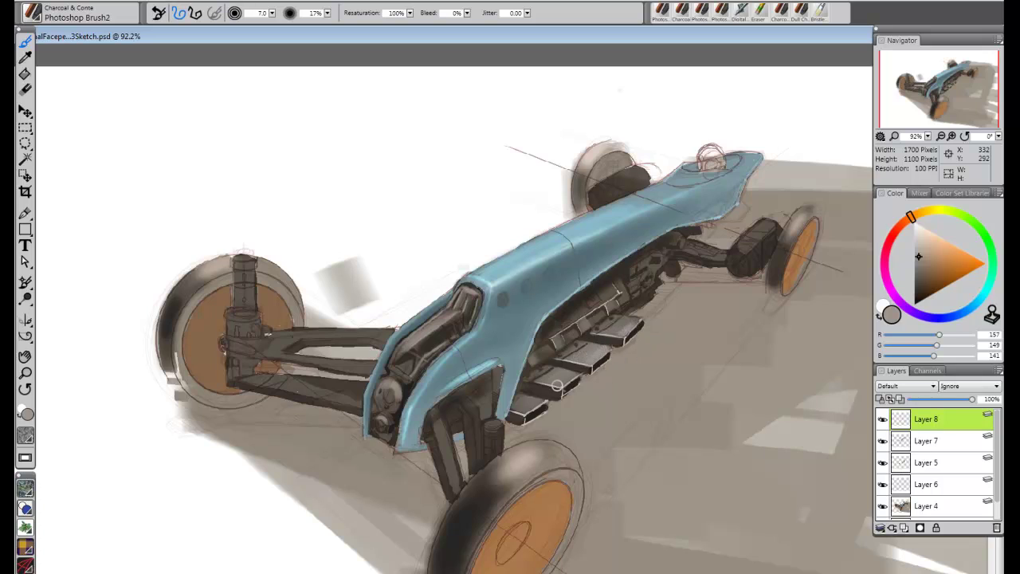
{"action": "key", "text": "bracketleft"}
{"action": "key", "text": "bracketright"}
{"action": "key", "text": "bracketleft"}
{"action": "key", "text": "bracketleft"}
{"action": "key", "text": "bracketleft"}
{"action": "key", "text": "bracketleft"}
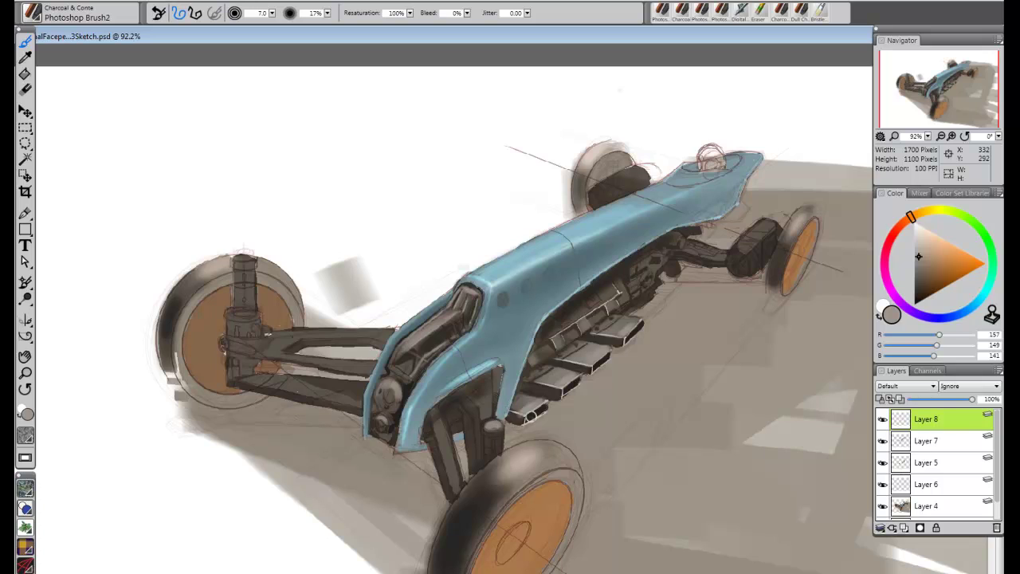
- Try a size 8 warm-grey highlight down the small cylinder beside the near front suspension
{"action": "key", "text": "bracketright"}
{"action": "key", "text": "bracketright"}
{"action": "key", "text": "bracketright"}
{"action": "key", "text": "bracketright"}
{"action": "key", "text": "bracketright"}
{"action": "left_click_drag", "start_coordinate": [491, 431], "coordinate": [491, 460]}
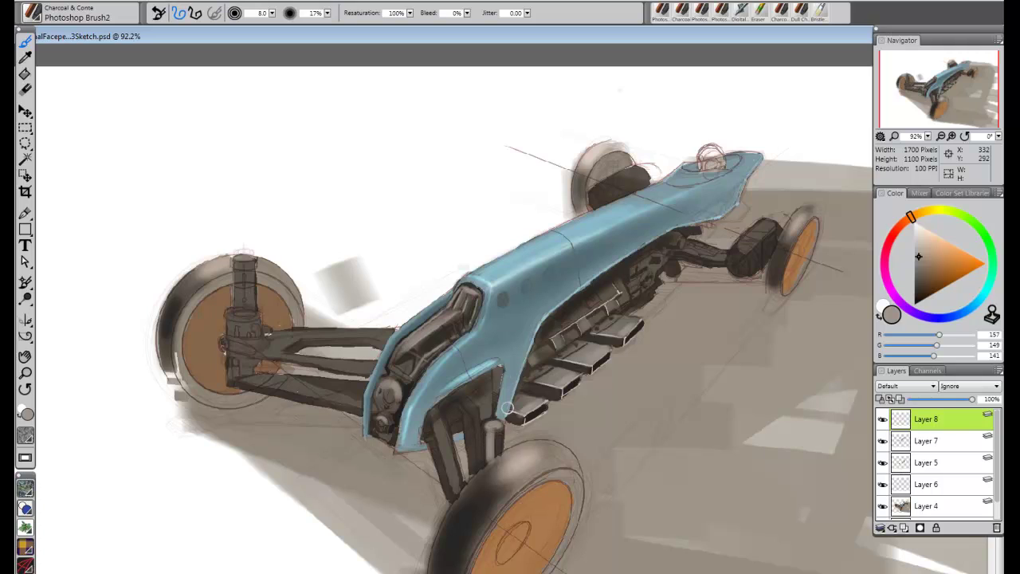
{"action": "key", "text": "ctrl+z"}
- Move Layer 8 down the layer stack to sit directly below Layer 6
{"action": "key", "text": "ctrl+bracketleft"}
{"action": "key", "text": "ctrl+bracketleft"}
{"action": "key", "text": "ctrl+bracketleft"}
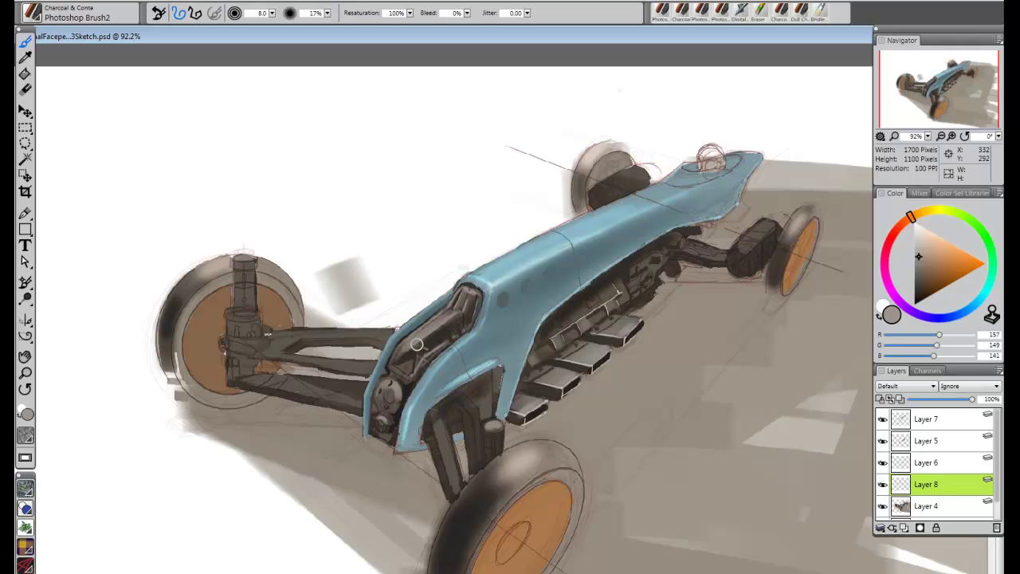
- Pick a lighter warm grey (RGB 198, 190, 184) and highlight the top of the small cylinder beside the near front suspension
{"action": "key", "text": "bracketleft"}
{"action": "key", "text": "bracketleft"}
{"action": "key", "text": "bracketleft"}
{"action": "left_click", "coordinate": [918, 245]}
{"action": "left_click_drag", "start_coordinate": [918, 246], "coordinate": [918, 242]}
{"action": "key", "text": "bracketleft"}
{"action": "key", "text": "bracketleft"}
{"action": "key", "text": "bracketleft"}
{"action": "key", "text": "bracketleft"}
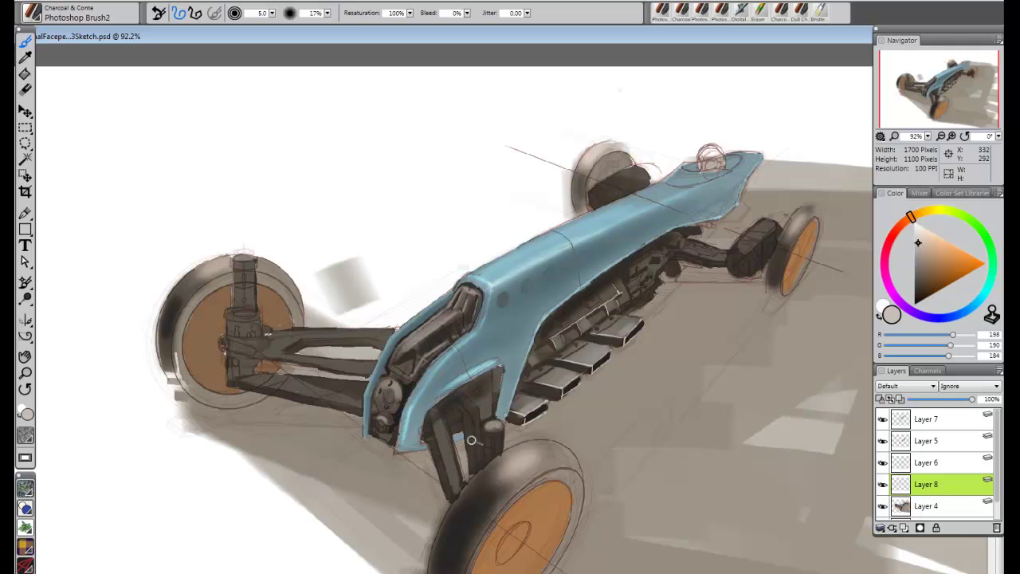
{"action": "mouse_move", "coordinate": [486, 431]}
{"action": "left_mouse_down"}
{"action": "mouse_move", "coordinate": [496, 422]}
{"action": "mouse_move", "coordinate": [487, 425]}
{"action": "left_mouse_up"}
{"action": "key", "text": "bracketleft"}
- Sample a mid warm grey (RGB 142, 135, 130) and lighten the near front suspension arms, first with a larger brush and finishing at size 5
{"action": "left_click", "coordinate": [429, 386], "text": "alt"}
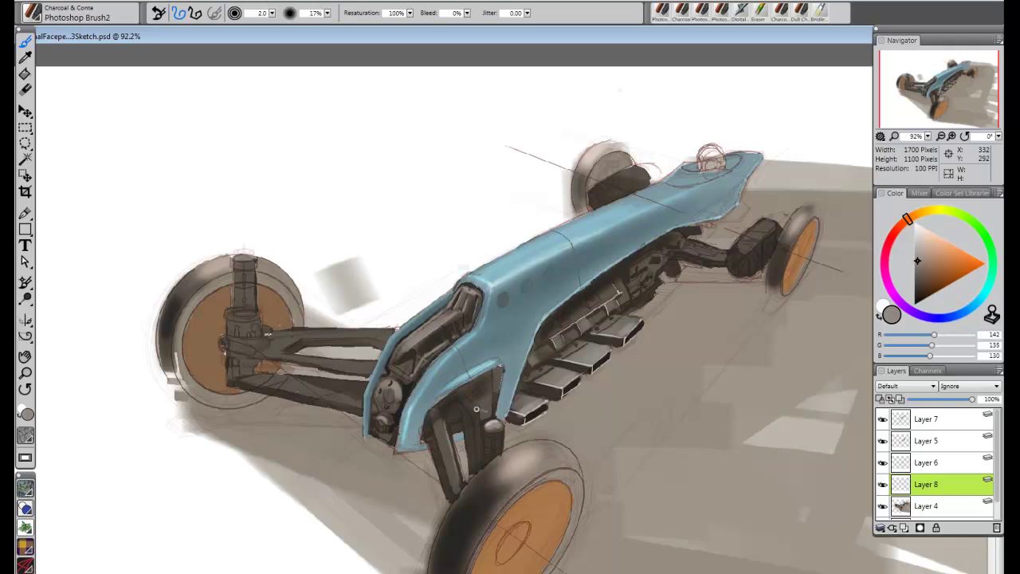
{"action": "key", "text": "bracketright"}
{"action": "key", "text": "bracketright"}
{"action": "key", "text": "bracketright"}
{"action": "key", "text": "bracketright"}
{"action": "key", "text": "bracketright"}
{"action": "key", "text": "bracketright"}
{"action": "key", "text": "bracketright"}
{"action": "key", "text": "bracketright"}
{"action": "key", "text": "bracketright"}
{"action": "key", "text": "bracketright"}
{"action": "key", "text": "bracketright"}
{"action": "left_click_drag", "start_coordinate": [437, 418], "coordinate": [454, 478]}
{"action": "key", "text": "ctrl+z"}
{"action": "left_click_drag", "start_coordinate": [443, 433], "coordinate": [451, 471]}
{"action": "left_click_drag", "start_coordinate": [483, 415], "coordinate": [483, 395]}
{"action": "key", "text": "bracketleft"}
{"action": "key", "text": "bracketleft"}
{"action": "key", "text": "bracketleft"}
{"action": "key", "text": "bracketleft"}
{"action": "key", "text": "bracketleft"}
{"action": "key", "text": "bracketleft"}
{"action": "key", "text": "bracketleft"}
{"action": "key", "text": "bracketleft"}
{"action": "key", "text": "bracketleft"}
{"action": "key", "text": "bracketleft"}
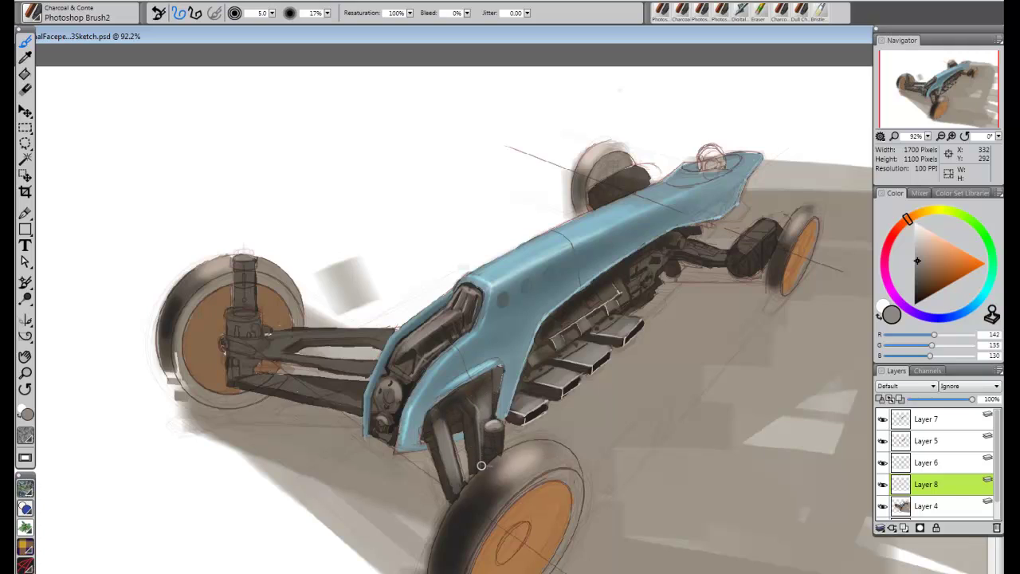
- Lighten the top faces of the far front wheel's upper suspension arm with the brush at about size 7
{"action": "key", "text": "bracketright"}
{"action": "key", "text": "bracketright"}
{"action": "key", "text": "bracketleft"}
{"action": "key", "text": "bracketleft"}
{"action": "key", "text": "bracketleft"}
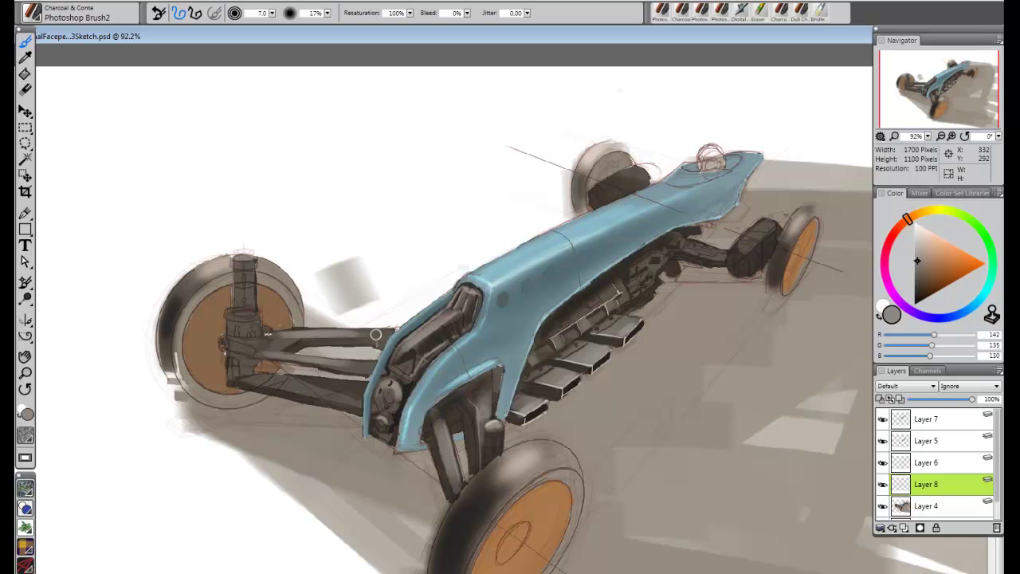
- Add thin pale edge highlights (RGB 216, 204, 196) to the far front suspension arms with the brush at size 2
{"action": "key", "text": "bracketleft"}
{"action": "key", "text": "bracketleft"}
{"action": "left_click", "coordinate": [919, 237]}
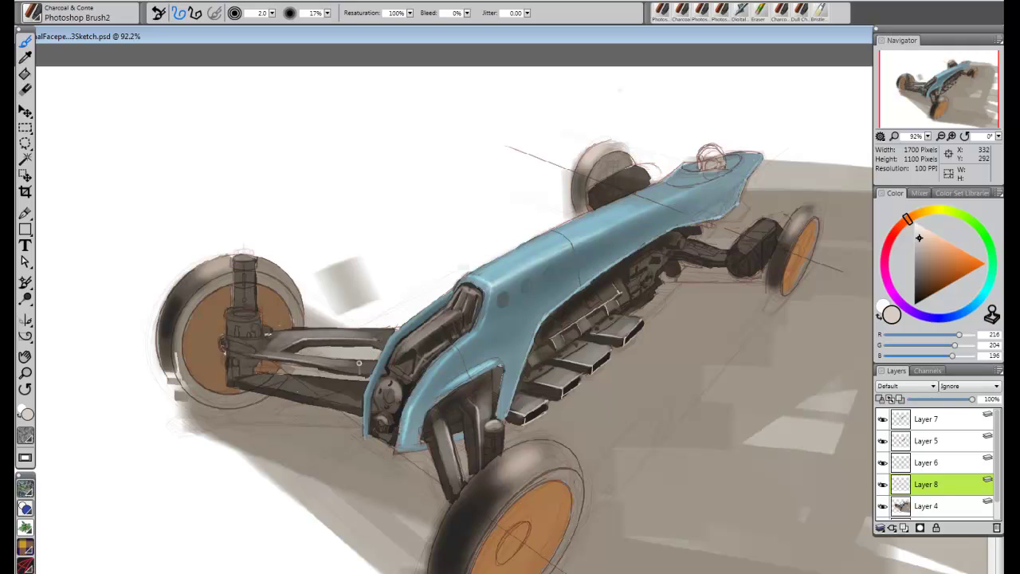
{"action": "key", "text": "ctrl+z"}
- Rotate the canvas to 17° and draw a thin pale highlight along the far front suspension's middle arm
{"action": "mouse_move", "coordinate": [399, 382]}
{"action": "left_mouse_down"}
{"action": "mouse_move", "coordinate": [422, 395]}
{"action": "mouse_move", "coordinate": [443, 282]}
{"action": "left_mouse_up"}
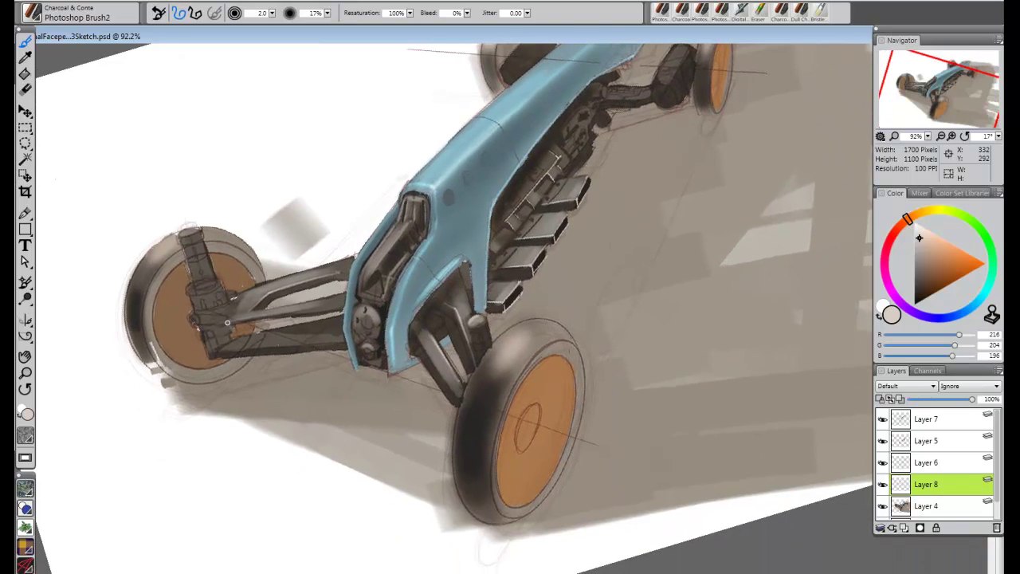
{"action": "left_click_drag", "start_coordinate": [228, 323], "coordinate": [315, 307]}
{"action": "left_click_drag", "start_coordinate": [234, 322], "coordinate": [344, 303]}
{"action": "key", "text": "ctrl+z"}
{"action": "left_click_drag", "start_coordinate": [235, 323], "coordinate": [338, 305]}
{"action": "key", "text": "ctrl+z"}
{"action": "left_click_drag", "start_coordinate": [235, 322], "coordinate": [325, 305]}
- Sample a dark brown (RGB 69, 63, 53) and darken the underside of the middle suspension arm with Photoshop Brush2 at size 6
{"action": "left_click", "coordinate": [25, 58]}
{"action": "left_click", "coordinate": [294, 287]}
{"action": "left_click", "coordinate": [33, 13]}
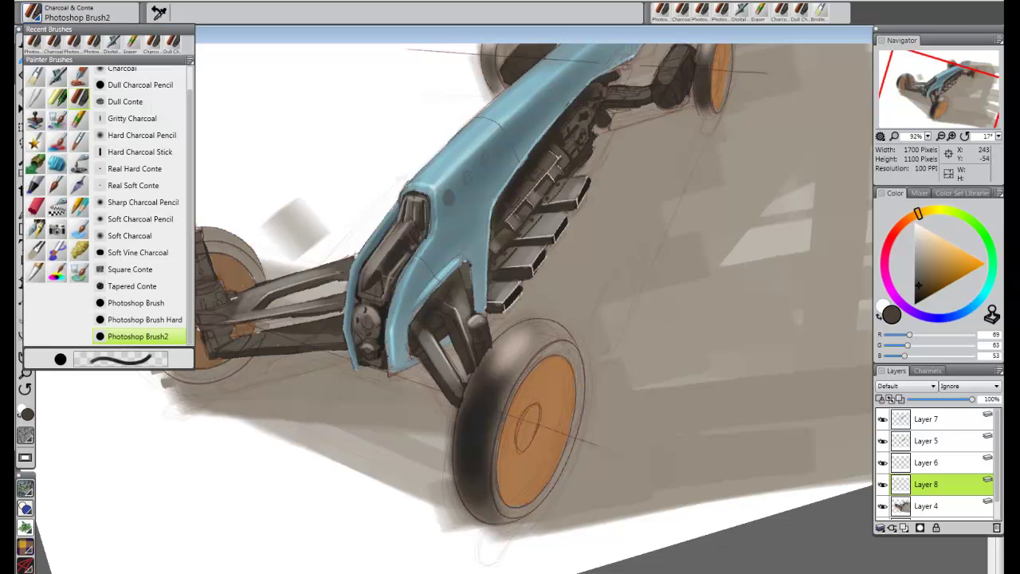
{"action": "left_click", "coordinate": [36, 43]}
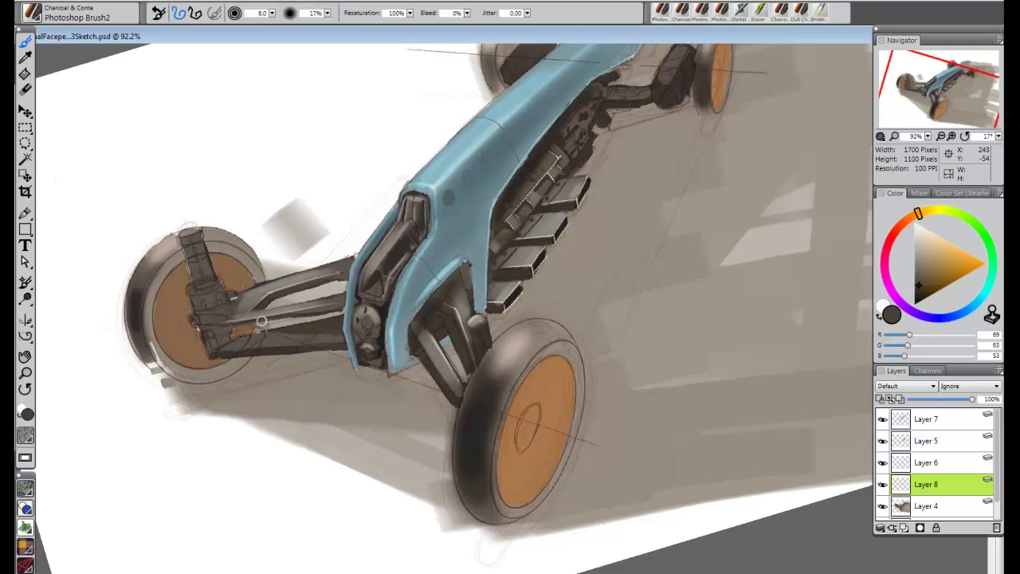
{"action": "left_click_drag", "start_coordinate": [237, 327], "coordinate": [329, 310]}
{"action": "key", "text": "bracketleft"}
{"action": "key", "text": "bracketleft"}
{"action": "key", "text": "bracketleft"}
- Sample a darker brown (RGB 49, 43, 35) and deepen the shading on the far front wheel's lower suspension arm at size 5
{"action": "left_click", "coordinate": [25, 56]}
{"action": "left_click", "coordinate": [254, 353]}
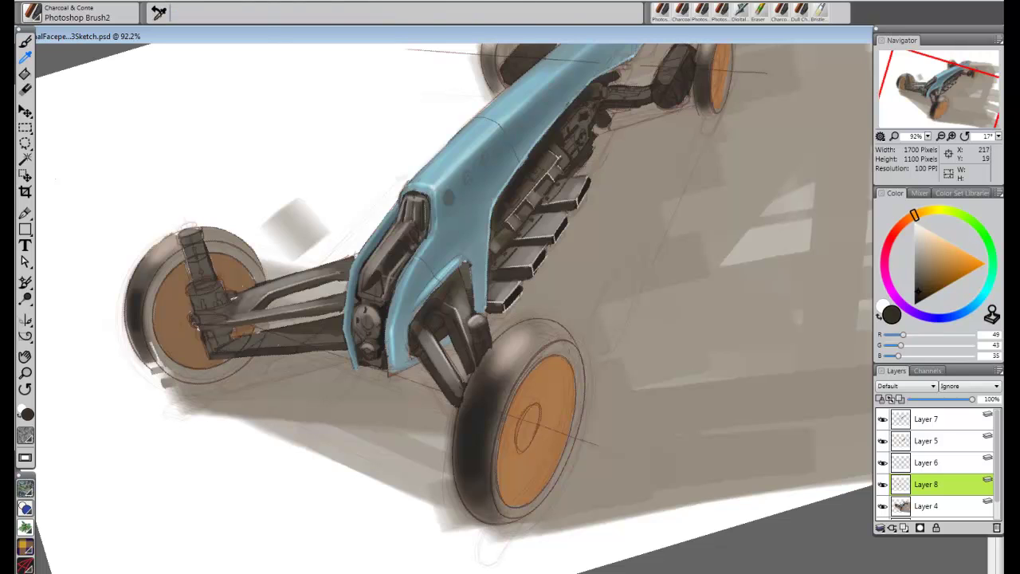
{"action": "left_click", "coordinate": [24, 41]}
{"action": "left_click_drag", "start_coordinate": [215, 356], "coordinate": [271, 352]}
{"action": "key", "text": "bracketright"}
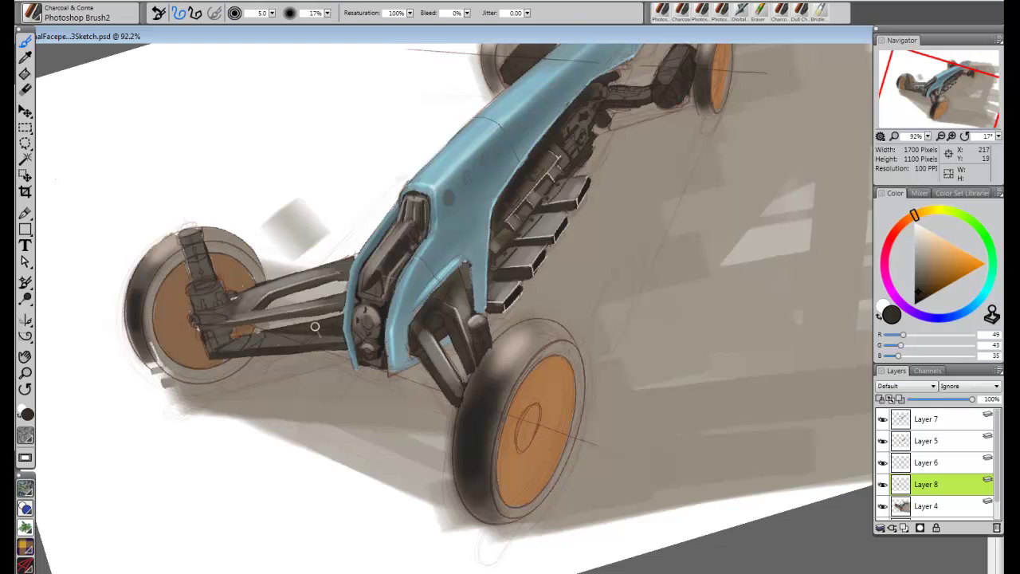
{"action": "key", "text": "bracketleft"}
{"action": "key", "text": "bracketleft"}
{"action": "key", "text": "bracketleft"}
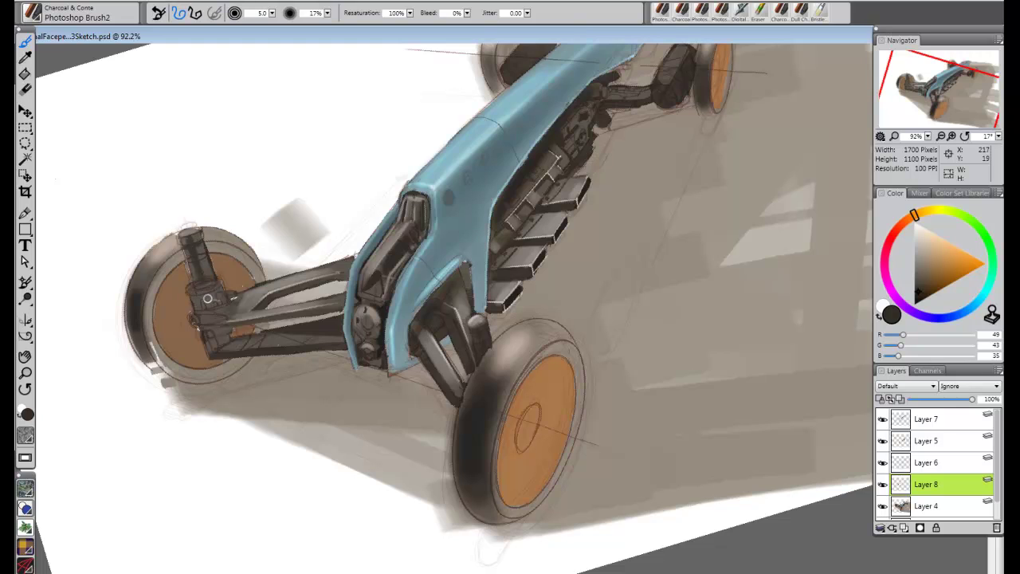
- Darken the far front wheel's upright strut and hub joints with the dark brown, varying the brush size down to 3
{"action": "key", "text": "bracketright"}
{"action": "key", "text": "bracketright"}
{"action": "key", "text": "bracketright"}
{"action": "key", "text": "bracketright"}
{"action": "key", "text": "bracketleft"}
{"action": "key", "text": "bracketleft"}
{"action": "key", "text": "bracketleft"}
{"action": "key", "text": "bracketright"}
{"action": "key", "text": "bracketright"}
{"action": "key", "text": "bracketleft"}
{"action": "key", "text": "bracketleft"}
{"action": "key", "text": "bracketleft"}
{"action": "key", "text": "bracketleft"}
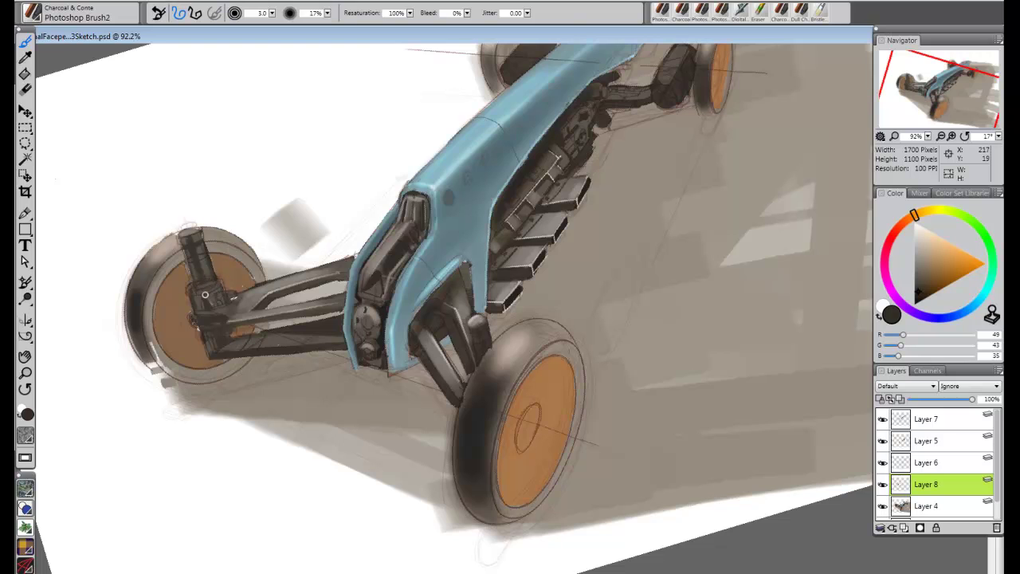
- Deepen the shadows on the block at the base of the far front wheel's upright, finishing with the brush at size 3
{"action": "key", "text": "bracketright"}
{"action": "key", "text": "bracketright"}
{"action": "key", "text": "bracketright"}
{"action": "key", "text": "bracketright"}
{"action": "key", "text": "bracketright"}
{"action": "key", "text": "bracketleft"}
{"action": "key", "text": "bracketleft"}
{"action": "key", "text": "bracketleft"}
{"action": "key", "text": "bracketleft"}
{"action": "key", "text": "bracketleft"}
- Sample a light beige (RGB 218, 209, 198) and add fine highlights to the far front wheel's upright and hub joint at sizes 1 to 2
{"action": "left_click", "coordinate": [366, 214], "text": "alt"}
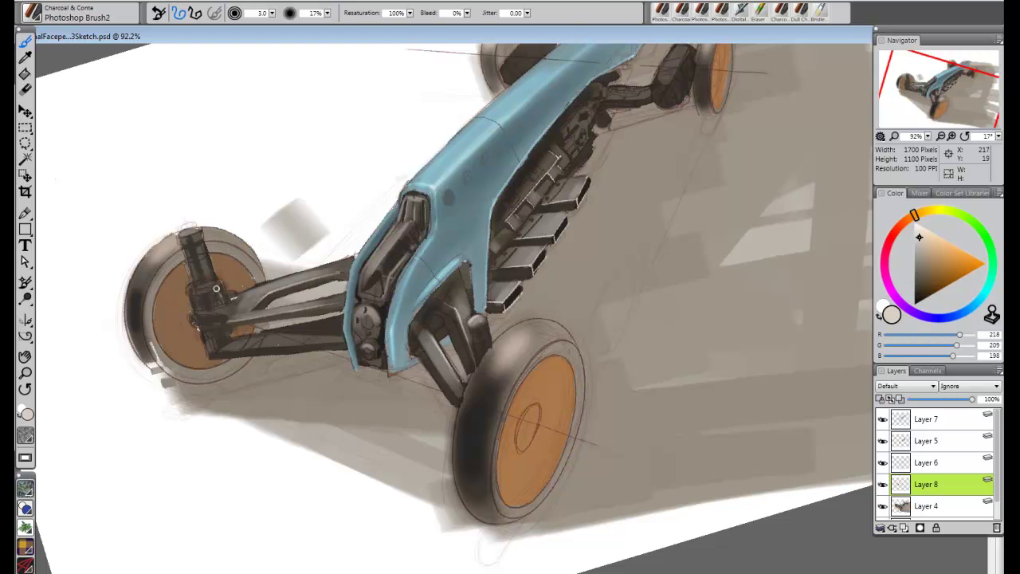
{"action": "key", "text": "bracketleft"}
{"action": "key", "text": "bracketright"}
{"action": "key", "text": "bracketright"}
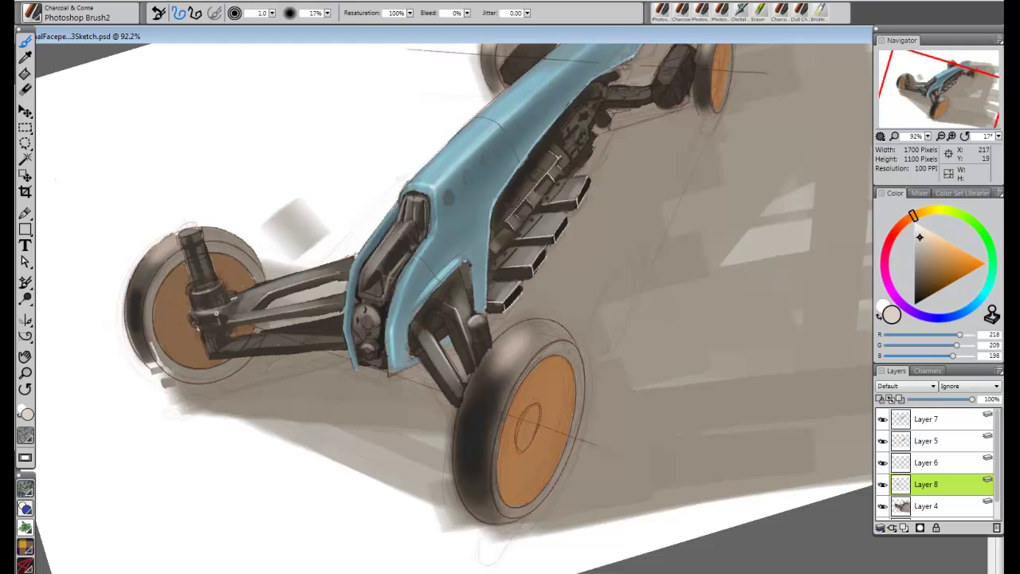
{"action": "key", "text": "bracketright"}
{"action": "mouse_move", "coordinate": [196, 316]}
{"action": "left_mouse_down"}
{"action": "mouse_move", "coordinate": [213, 313]}
{"action": "mouse_move", "coordinate": [239, 330]}
{"action": "mouse_move", "coordinate": [285, 314]}
{"action": "left_mouse_up"}
{"action": "key", "text": "ctrl+z"}
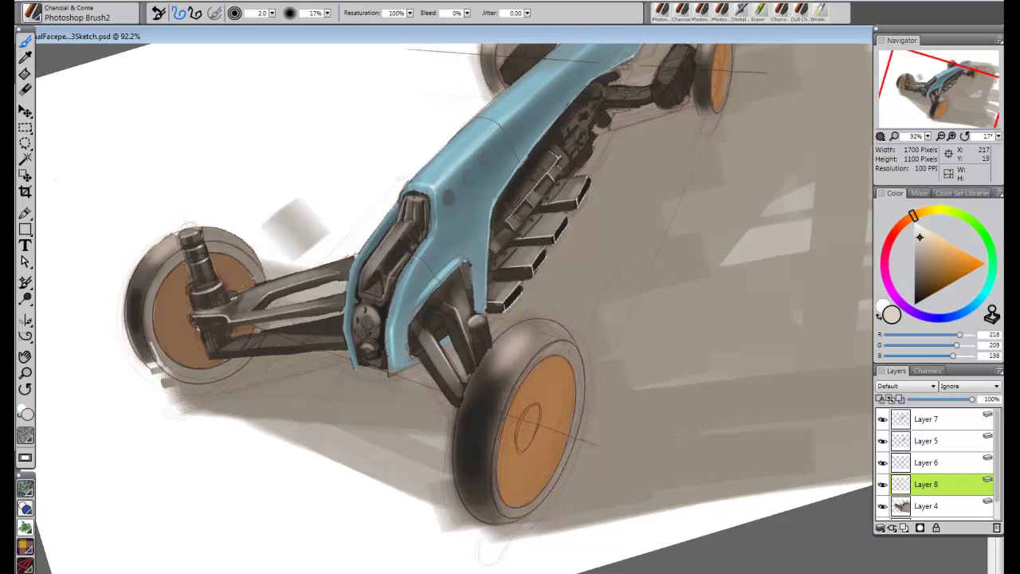
- Touch up the base of the far front wheel's upright with the Eraser at size 10 and return to Photoshop Brush2
{"action": "left_click", "coordinate": [61, 13]}
{"action": "left_click", "coordinate": [78, 120]}
{"action": "left_click", "coordinate": [260, 121]}
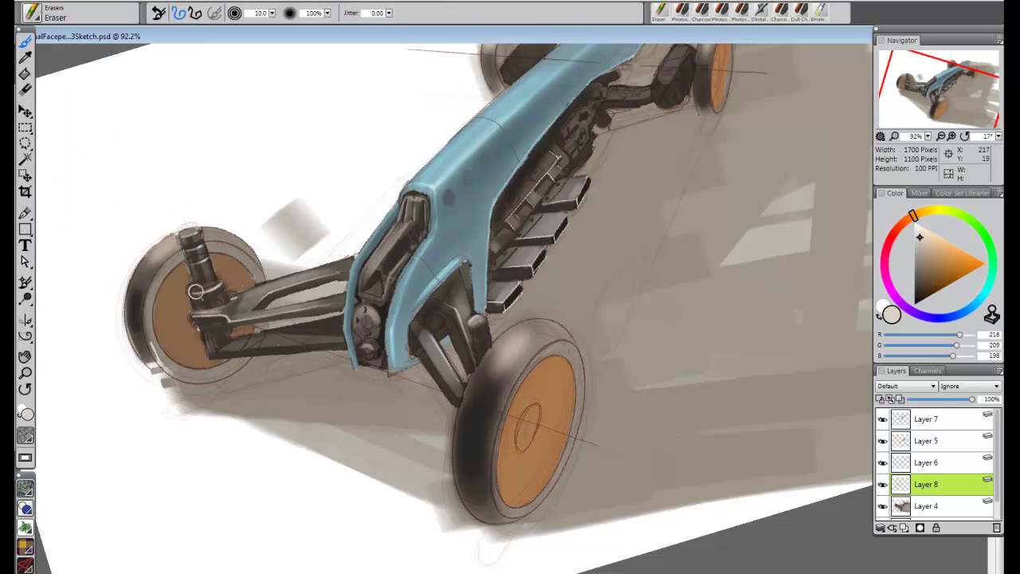
{"action": "left_click", "coordinate": [61, 13]}
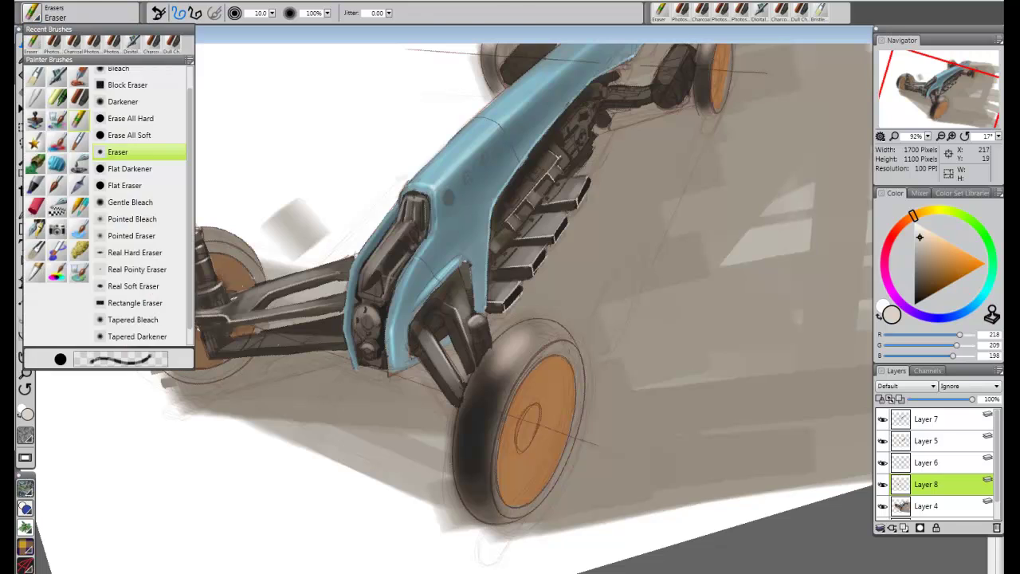
{"action": "left_click", "coordinate": [83, 120]}
{"action": "left_click", "coordinate": [242, 189]}
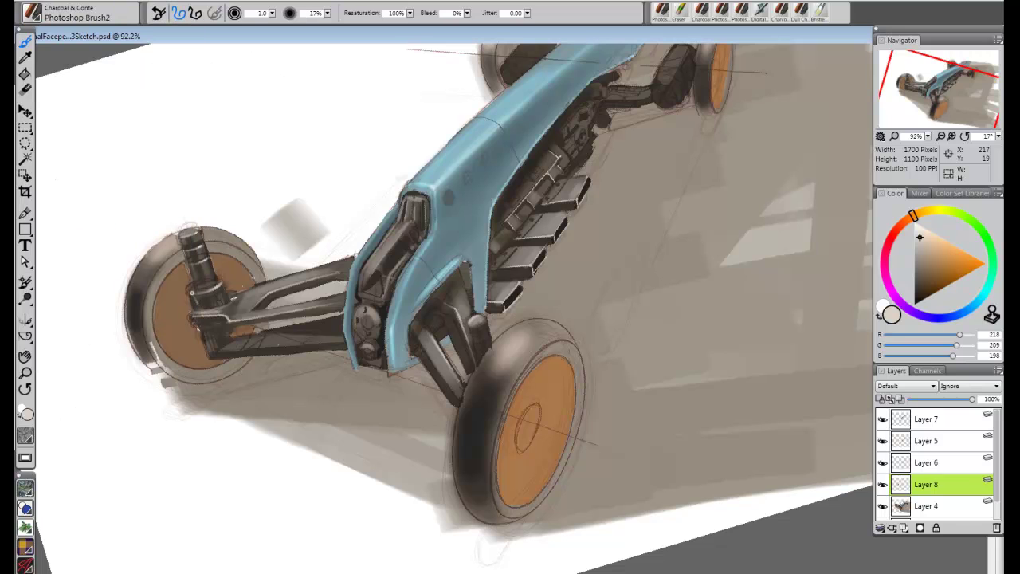
- Choose a mid beige (RGB 165, 155, 145) and highlight the far front wheel's upright and lower suspension arm, reducing the brush from size 4 to 2
{"action": "key", "text": "bracketright"}
{"action": "left_click", "coordinate": [919, 255]}
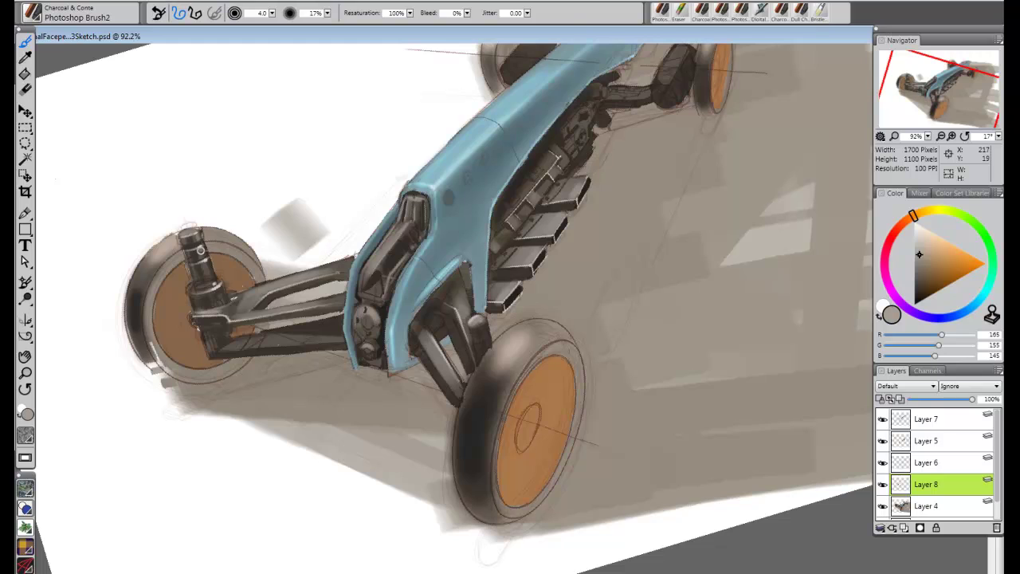
{"action": "key", "text": "["}
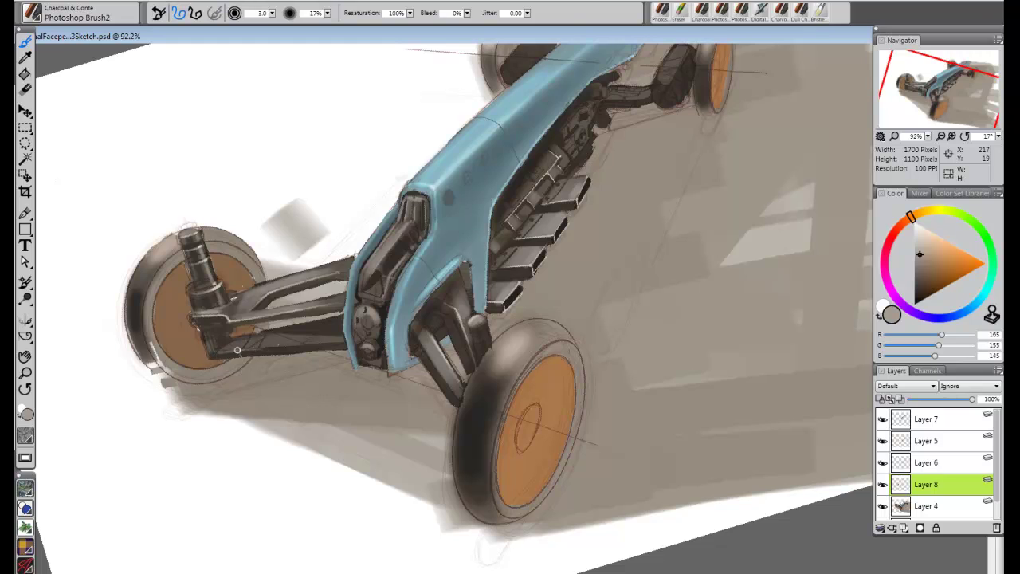
{"action": "left_click_drag", "start_coordinate": [238, 350], "coordinate": [310, 344]}
{"action": "key", "text": "bracketleft"}
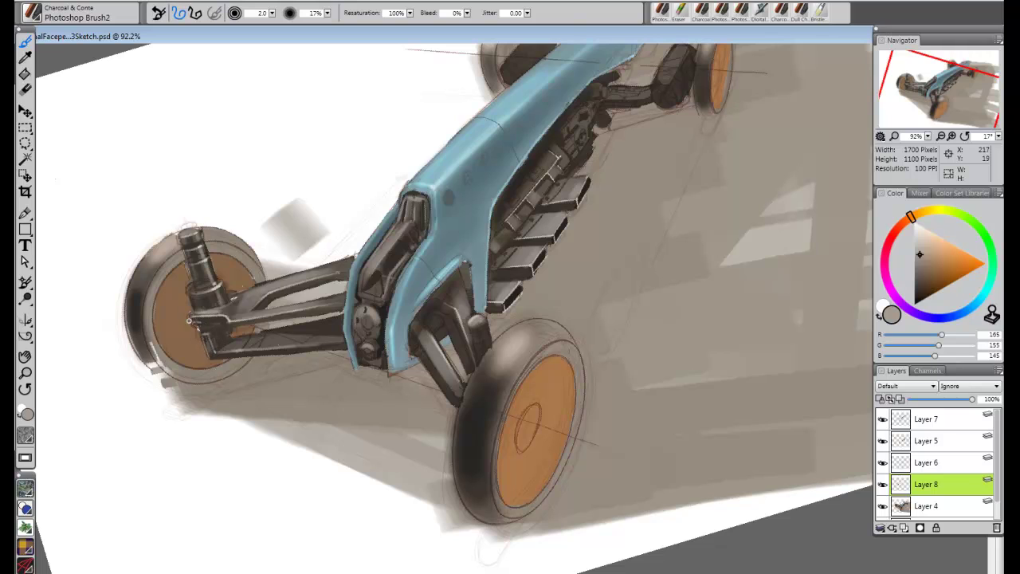
- Sample a dark brown (RGB 48, 42, 34) and shade the far front wheel's hub joint with Photoshop Brush2 at size 3
{"action": "left_click", "coordinate": [26, 58]}
{"action": "left_click", "coordinate": [138, 306]}
{"action": "left_click", "coordinate": [77, 14]}
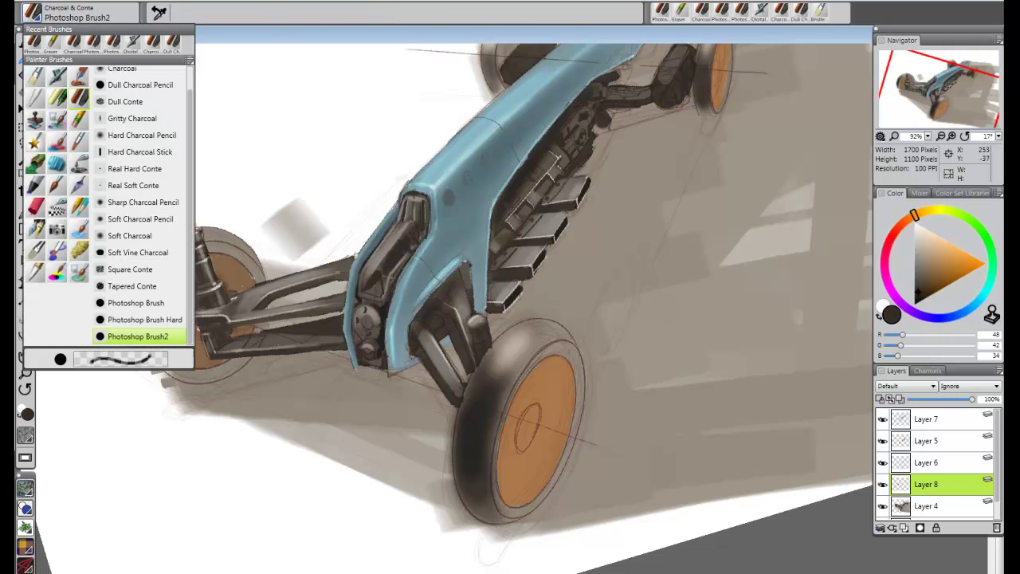
{"action": "left_click", "coordinate": [137, 337]}
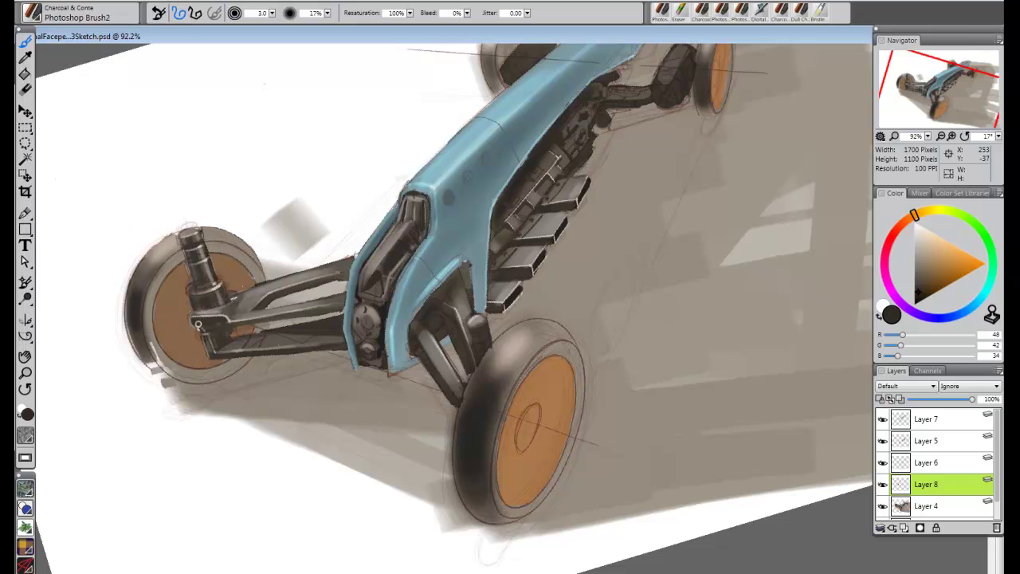
- Refine the far front wheel's suspension arms with thin dark brown strokes along their edges, using brush size 2
{"action": "left_click_drag", "start_coordinate": [199, 324], "coordinate": [196, 328]}
{"action": "key", "text": "bracketleft"}
{"action": "key", "text": "bracketleft"}
{"action": "left_click_drag", "start_coordinate": [236, 293], "coordinate": [357, 253]}
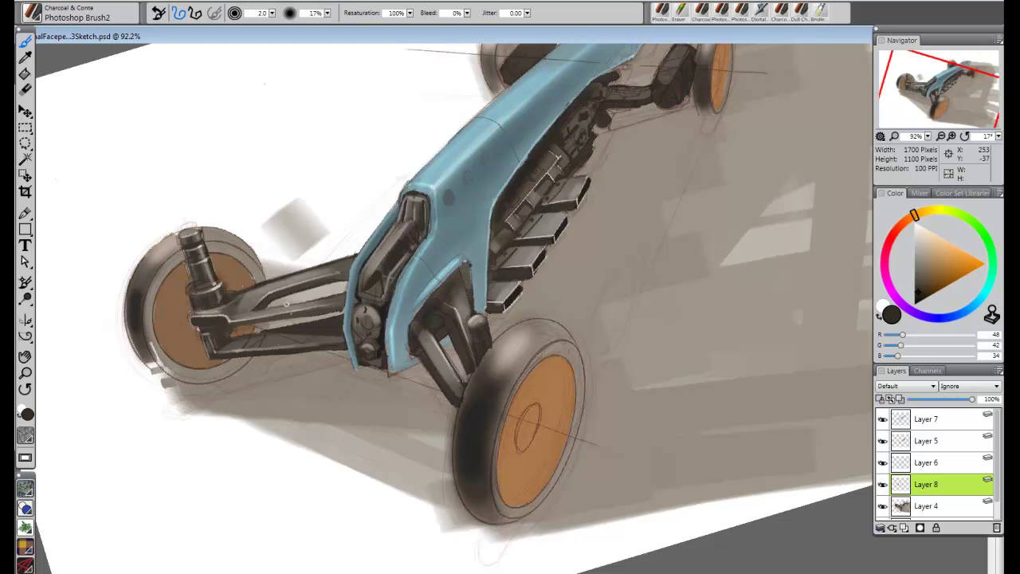
{"action": "left_click_drag", "start_coordinate": [297, 302], "coordinate": [348, 292]}
{"action": "left_click_drag", "start_coordinate": [275, 327], "coordinate": [341, 315]}
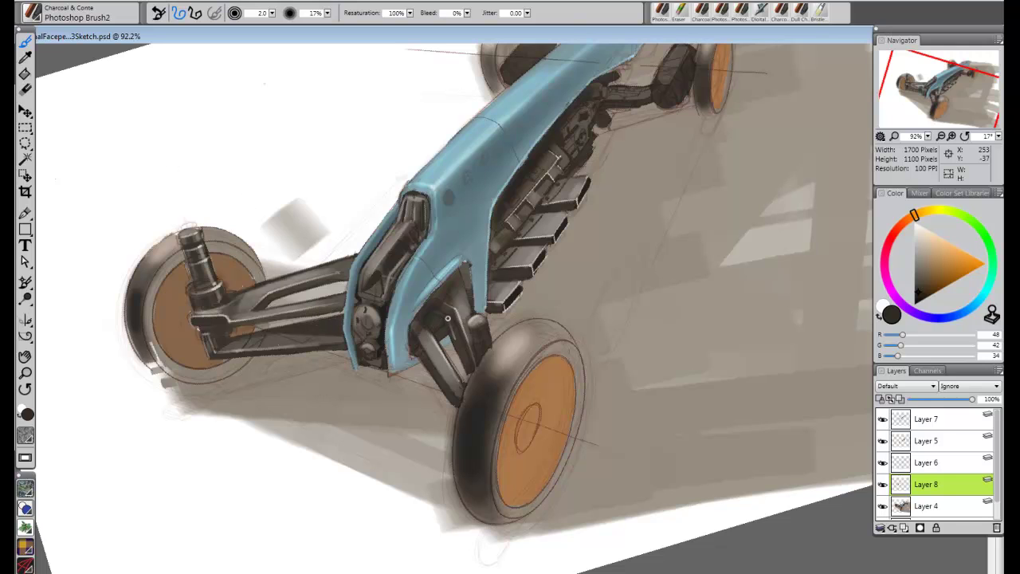
- Add a new layer above Layer 7 for detailing the side of the blue body
{"action": "key", "text": "ctrl+minus"}
{"action": "key", "text": "ctrl+minus"}
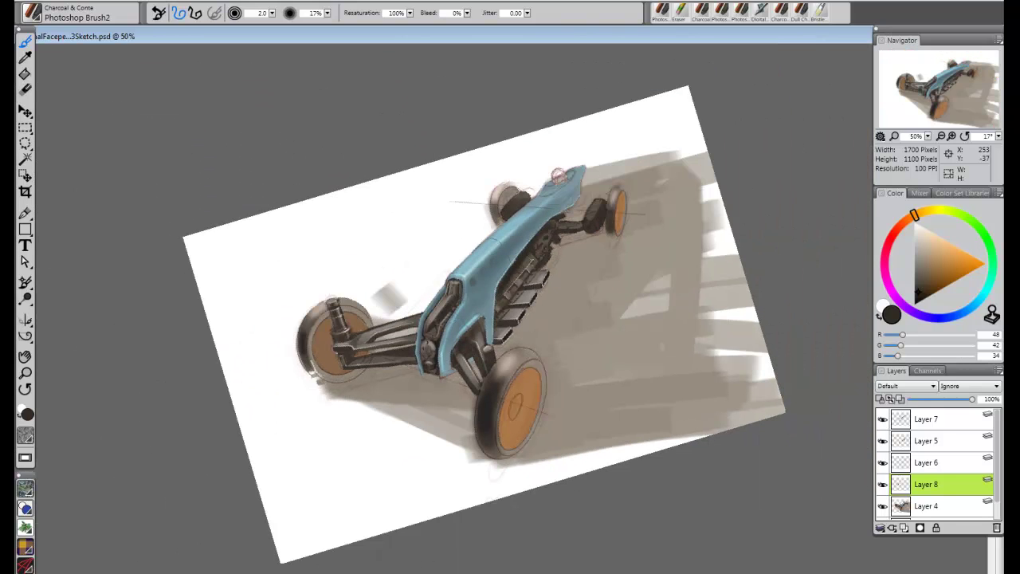
{"action": "left_click", "coordinate": [526, 319], "text": "alt"}
{"action": "left_click_drag", "start_coordinate": [526, 319], "coordinate": [369, 376]}
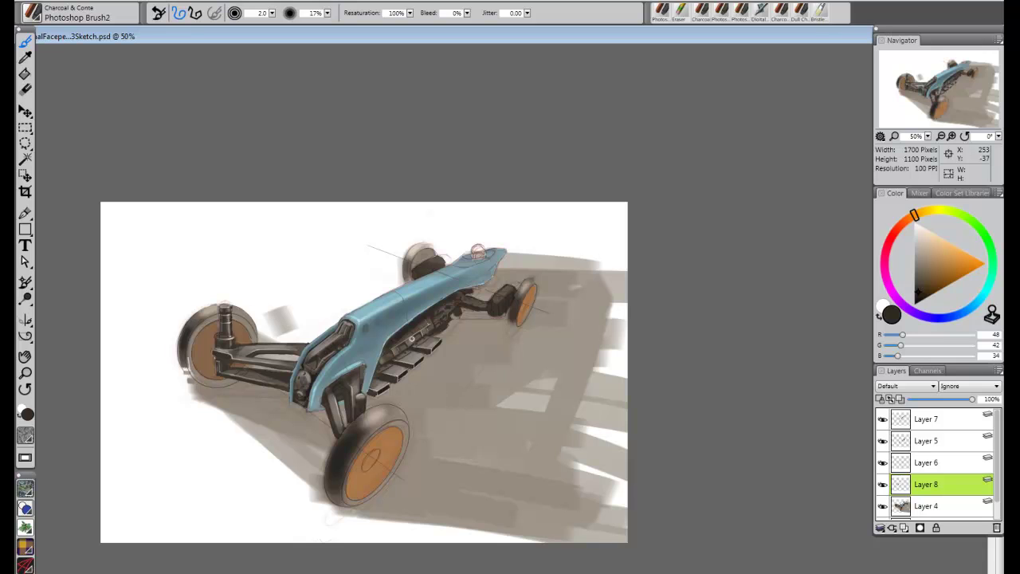
{"action": "left_click", "coordinate": [25, 373]}
{"action": "left_click_drag", "start_coordinate": [309, 279], "coordinate": [501, 405]}
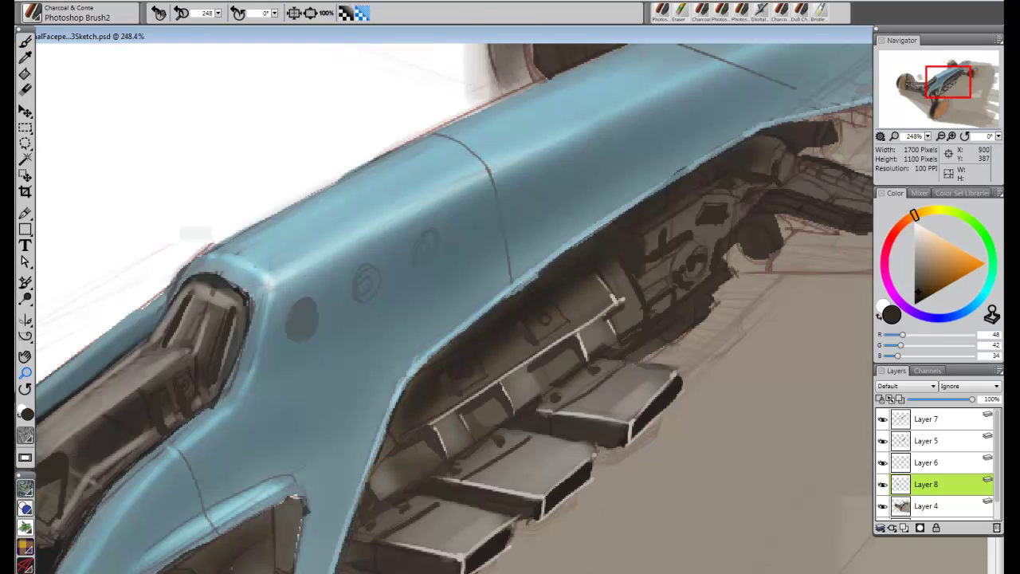
{"action": "left_click", "coordinate": [26, 42]}
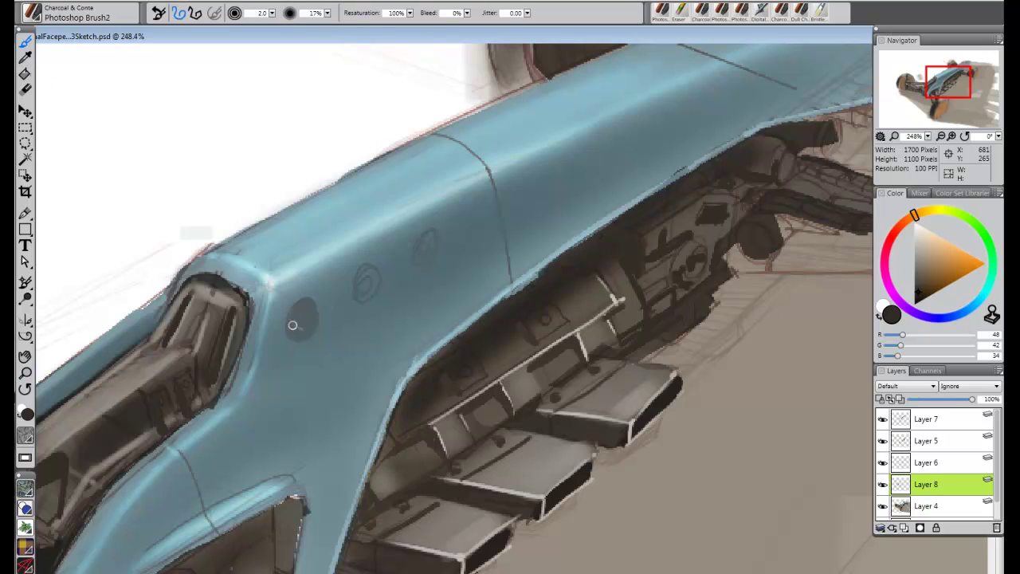
{"action": "left_click", "coordinate": [934, 419]}
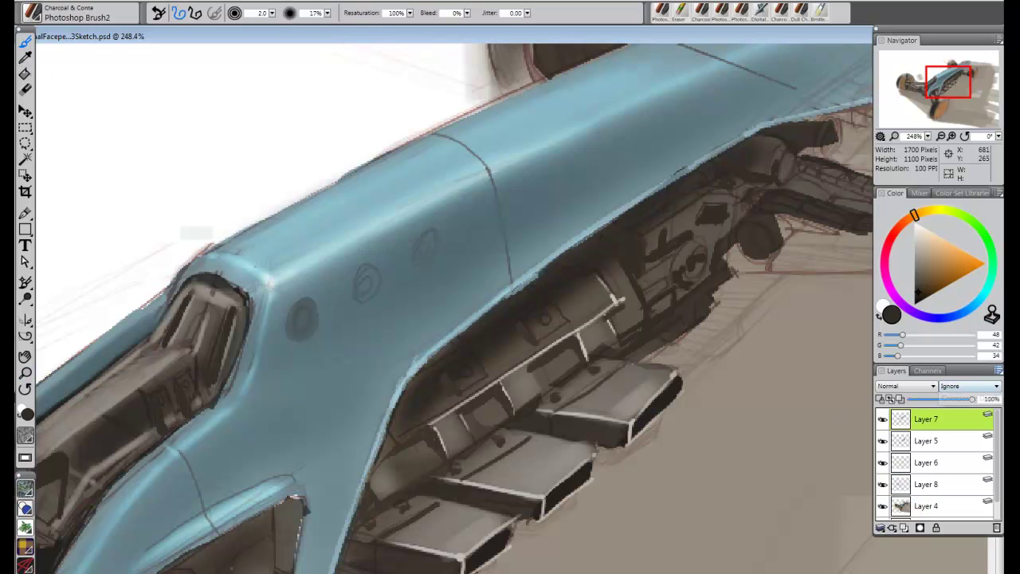
{"action": "left_click", "coordinate": [998, 370]}
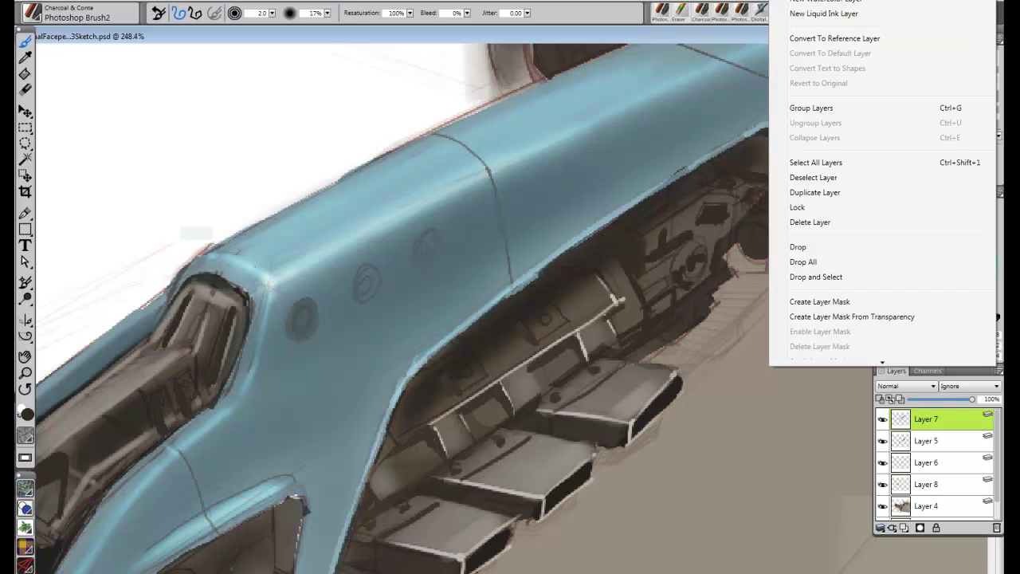
{"action": "left_click", "coordinate": [811, 1]}
- Fill the three round holes along the side of the blue body with dark brown
{"action": "mouse_move", "coordinate": [304, 326]}
{"action": "left_mouse_down"}
{"action": "mouse_move", "coordinate": [295, 335]}
{"action": "mouse_move", "coordinate": [303, 312]}
{"action": "mouse_move", "coordinate": [306, 326]}
{"action": "left_mouse_up"}
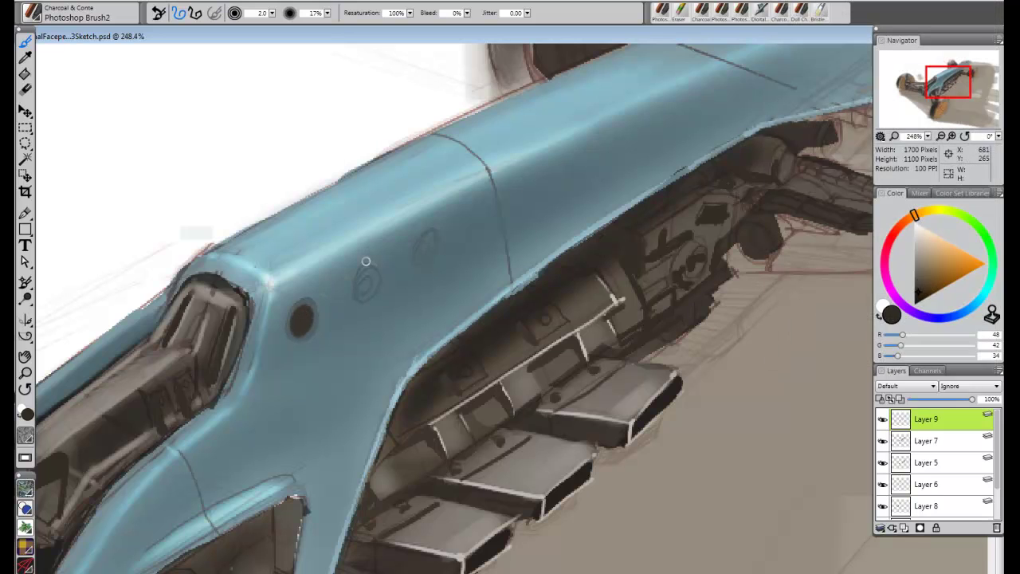
{"action": "left_click_drag", "start_coordinate": [364, 274], "coordinate": [361, 279]}
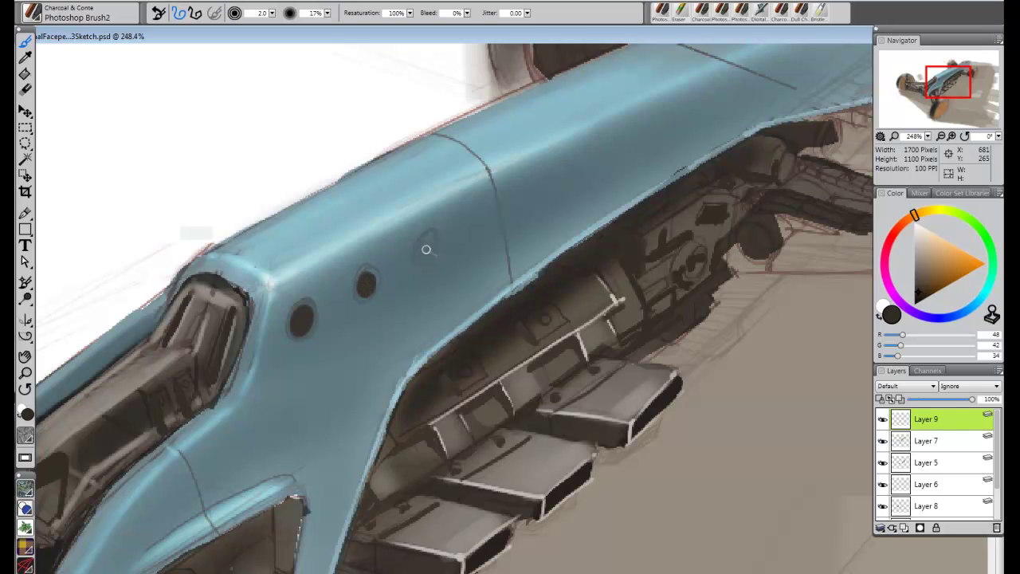
{"action": "left_click_drag", "start_coordinate": [425, 246], "coordinate": [430, 243]}
{"action": "key", "text": "ctrl+minus"}
{"action": "key", "text": "ctrl+minus"}
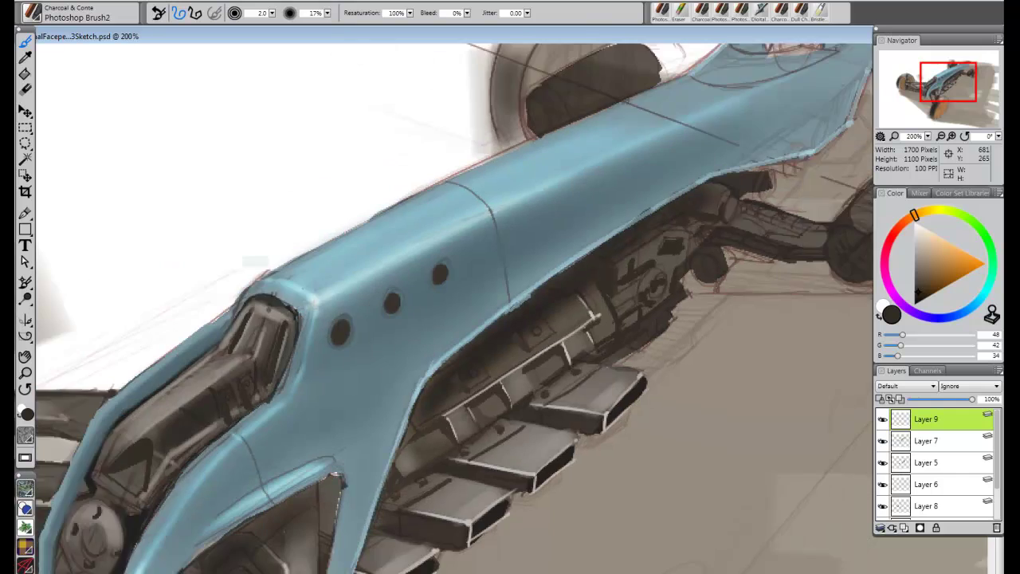
{"action": "key", "text": "ctrl+plus"}
- Sample a light grey from the side exhausts and paint fine rim highlights on the three holes with Photoshop Brush2 at size 1
{"action": "left_click", "coordinate": [25, 57]}
{"action": "left_click", "coordinate": [504, 443]}
{"action": "left_click", "coordinate": [78, 14]}
{"action": "left_click", "coordinate": [77, 13]}
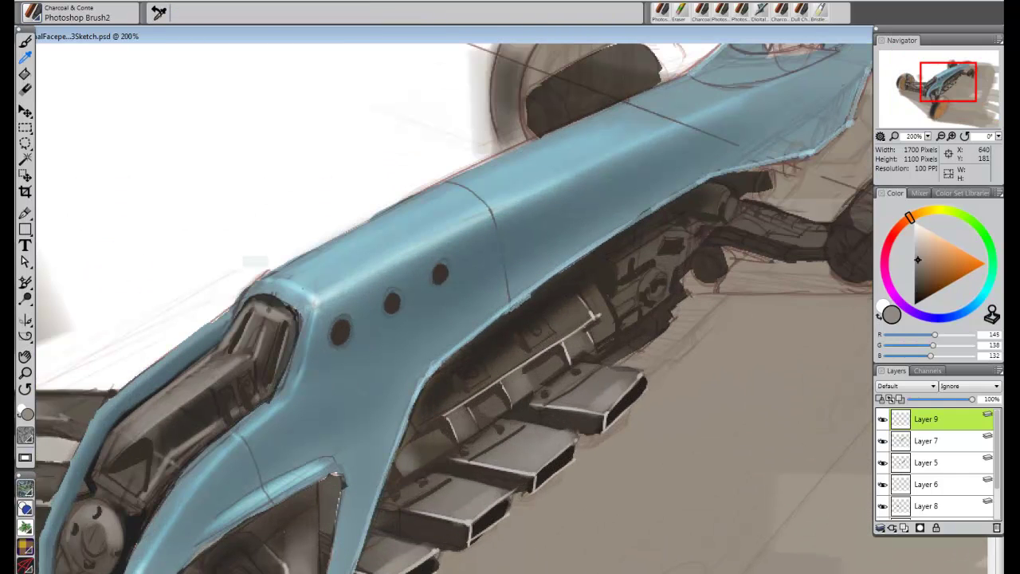
{"action": "left_click", "coordinate": [80, 14]}
{"action": "left_click", "coordinate": [80, 13]}
{"action": "left_click", "coordinate": [82, 14]}
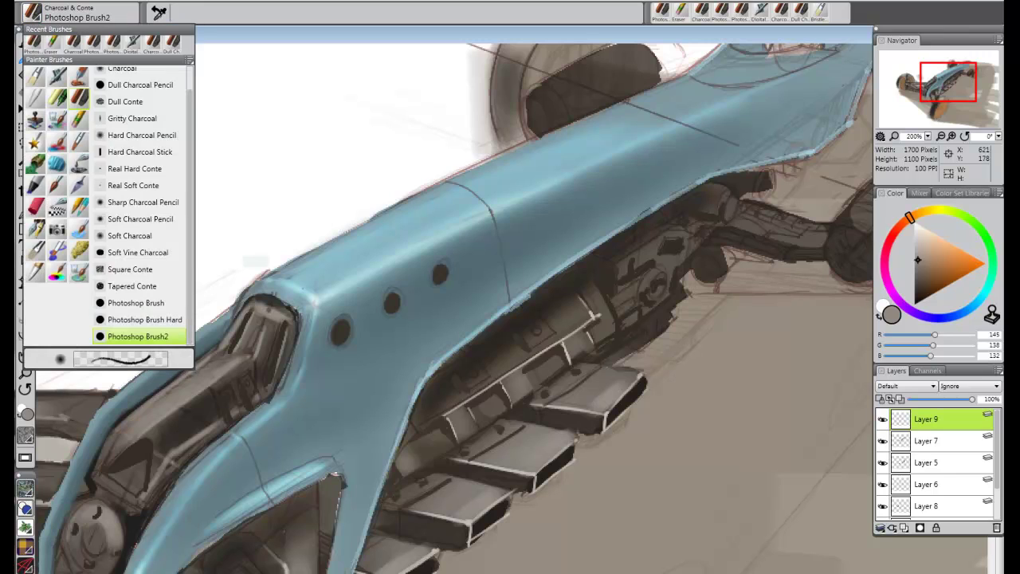
{"action": "left_click", "coordinate": [138, 337]}
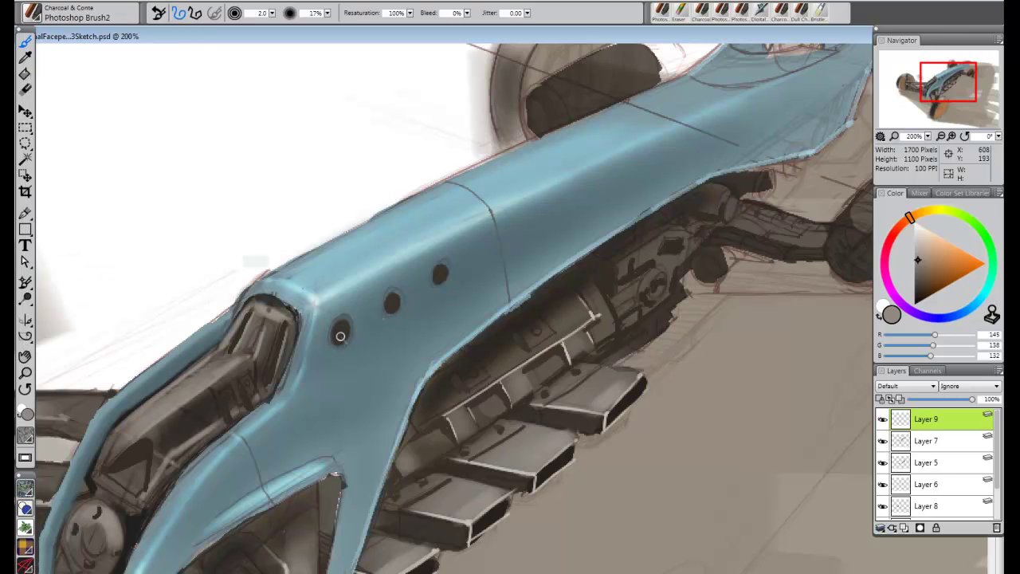
{"action": "key", "text": "bracketleft"}
{"action": "left_click_drag", "start_coordinate": [347, 328], "coordinate": [339, 341]}
{"action": "left_click", "coordinate": [440, 275], "text": "alt"}
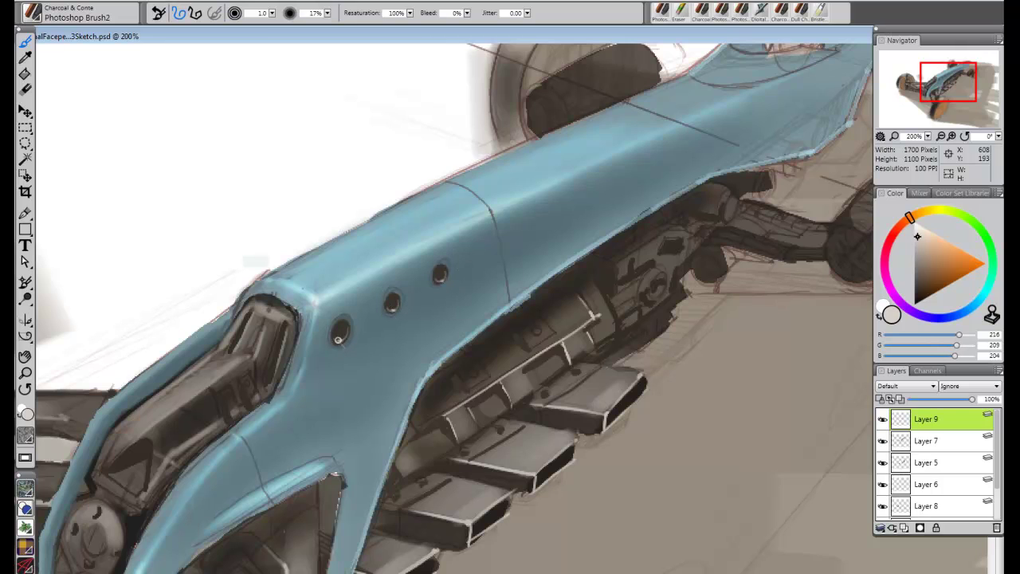
- Pick near-black (5, 5, 5) and deepen the centres of the three body holes
{"action": "left_click", "coordinate": [432, 271], "text": "alt"}
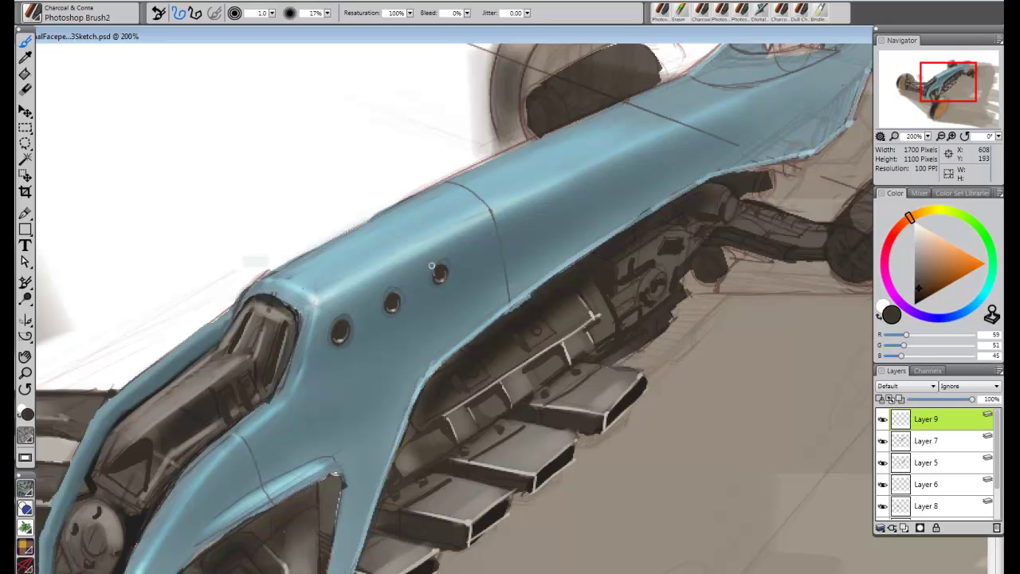
{"action": "left_click", "coordinate": [436, 272], "text": "alt"}
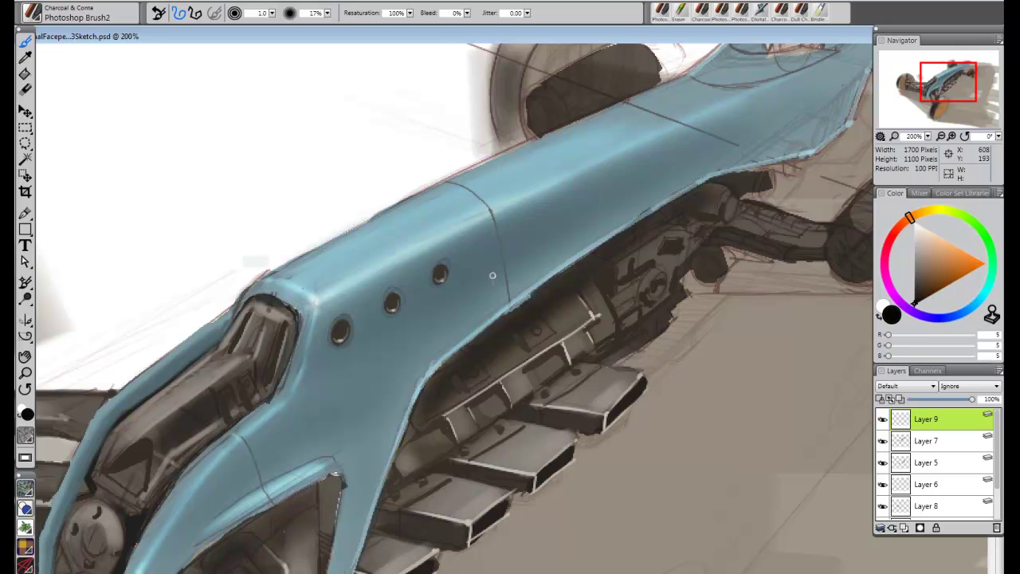
{"action": "left_click", "coordinate": [439, 275], "text": "alt"}
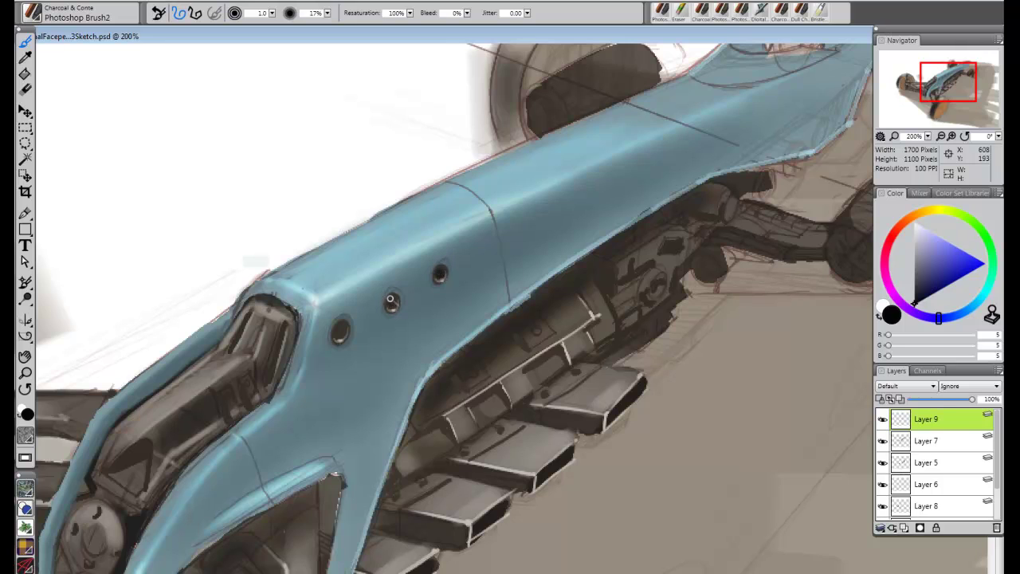
{"action": "key", "text": "bracketright"}
{"action": "key", "text": "bracketright"}
{"action": "left_click_drag", "start_coordinate": [389, 301], "coordinate": [391, 300]}
- Darken the gap around the inner edge of the front body opening with near-black strokes at brush sizes 1 to 3
{"action": "key", "text": "bracketleft"}
{"action": "key", "text": "bracketleft"}
{"action": "key", "text": "bracketright"}
{"action": "mouse_move", "coordinate": [269, 297]}
{"action": "left_mouse_down"}
{"action": "mouse_move", "coordinate": [289, 304]}
{"action": "mouse_move", "coordinate": [266, 296]}
{"action": "left_mouse_up"}
{"action": "key", "text": "bracketleft"}
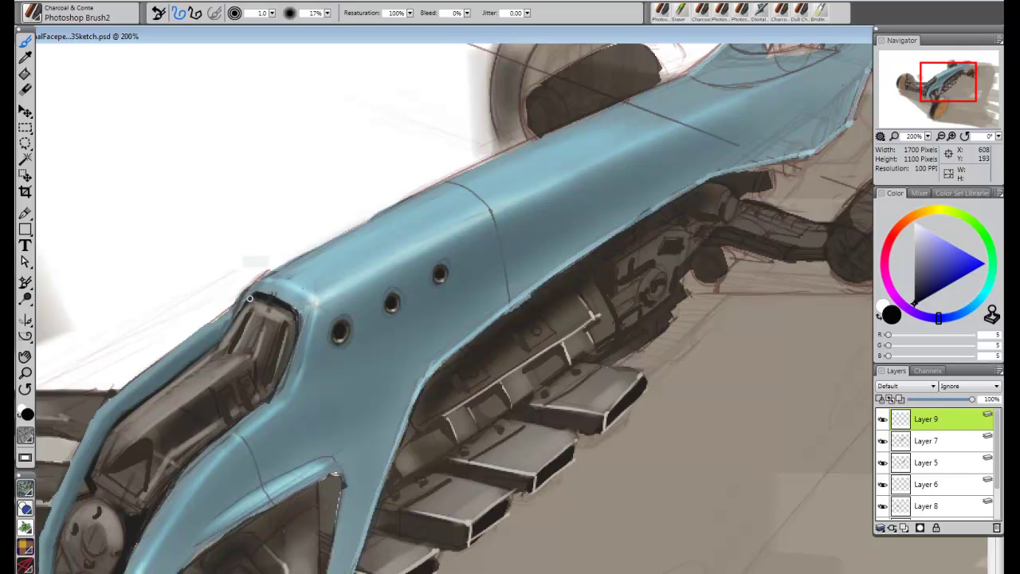
{"action": "key", "text": "bracketright"}
{"action": "mouse_move", "coordinate": [220, 339]}
{"action": "left_mouse_down"}
{"action": "mouse_move", "coordinate": [251, 298]}
{"action": "mouse_move", "coordinate": [114, 420]}
{"action": "mouse_move", "coordinate": [87, 478]}
{"action": "left_mouse_up"}
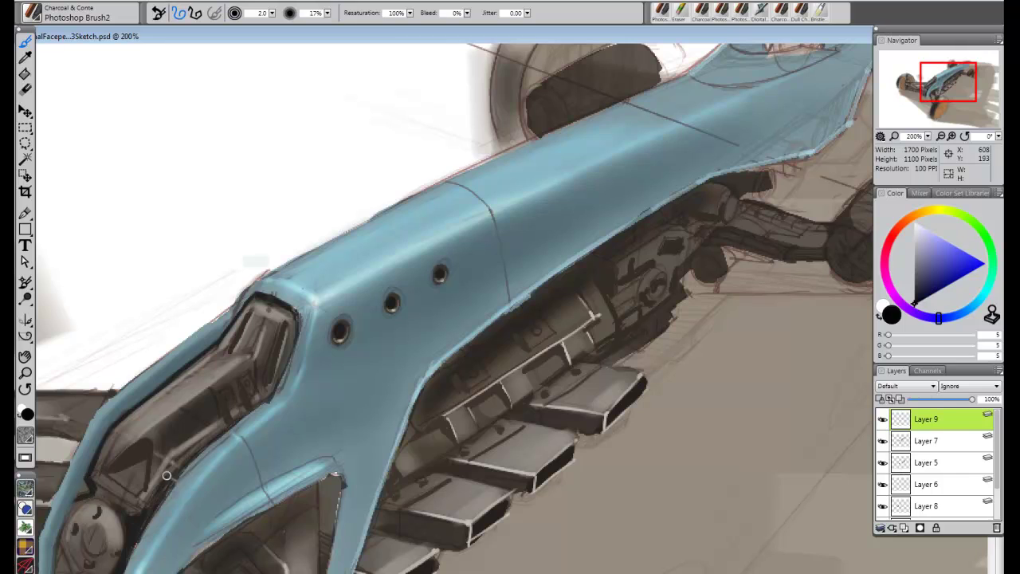
{"action": "key", "text": "bracketleft"}
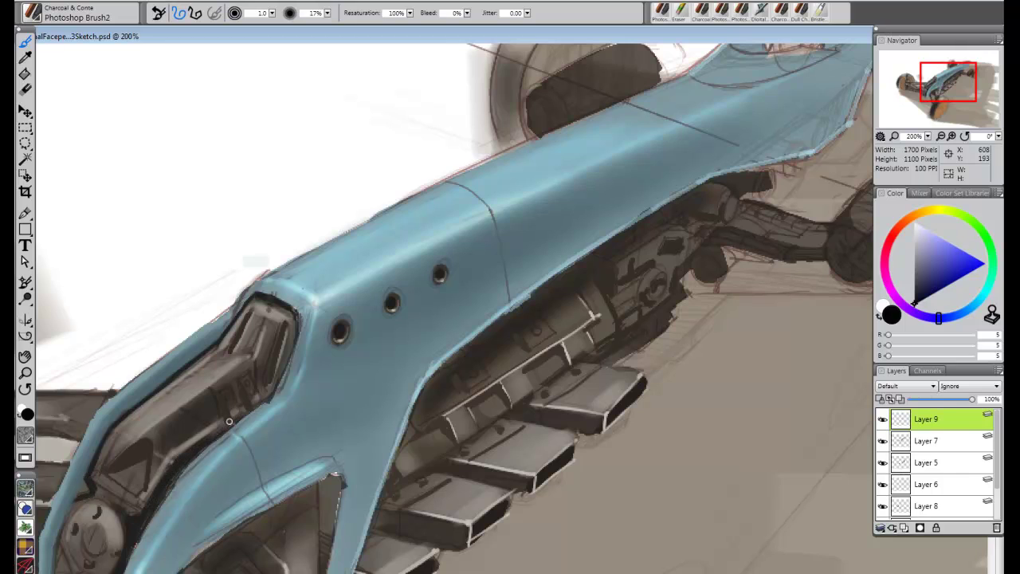
{"action": "key", "text": "bracketright"}
{"action": "key", "text": "bracketright"}
{"action": "left_click_drag", "start_coordinate": [296, 318], "coordinate": [271, 397]}
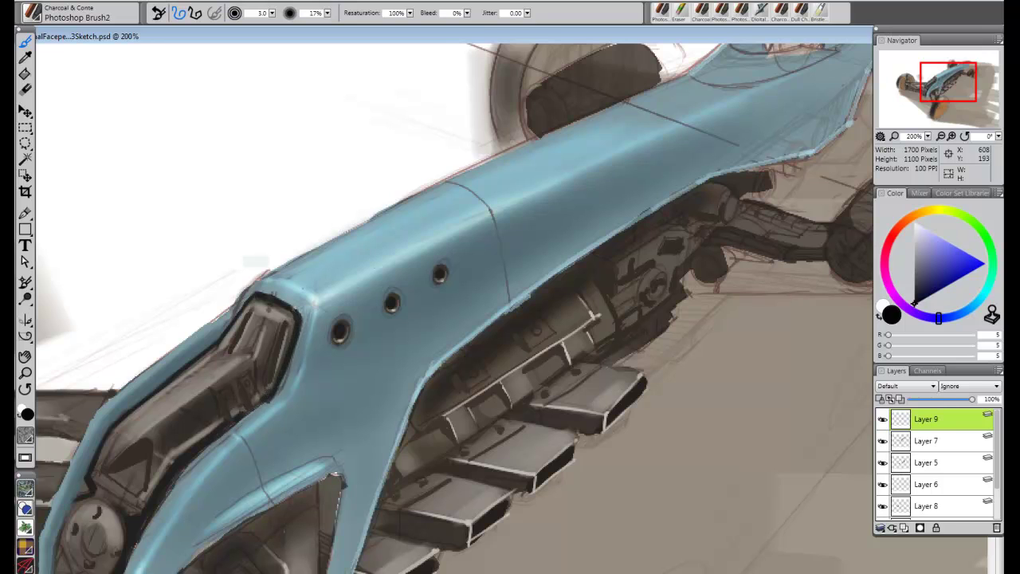
- Save the sketch file
{"action": "key", "text": "ctrl+minus"}
{"action": "key", "text": "ctrl+minus"}
{"action": "key", "text": "ctrl+minus"}
{"action": "left_click", "coordinate": [26, 1]}
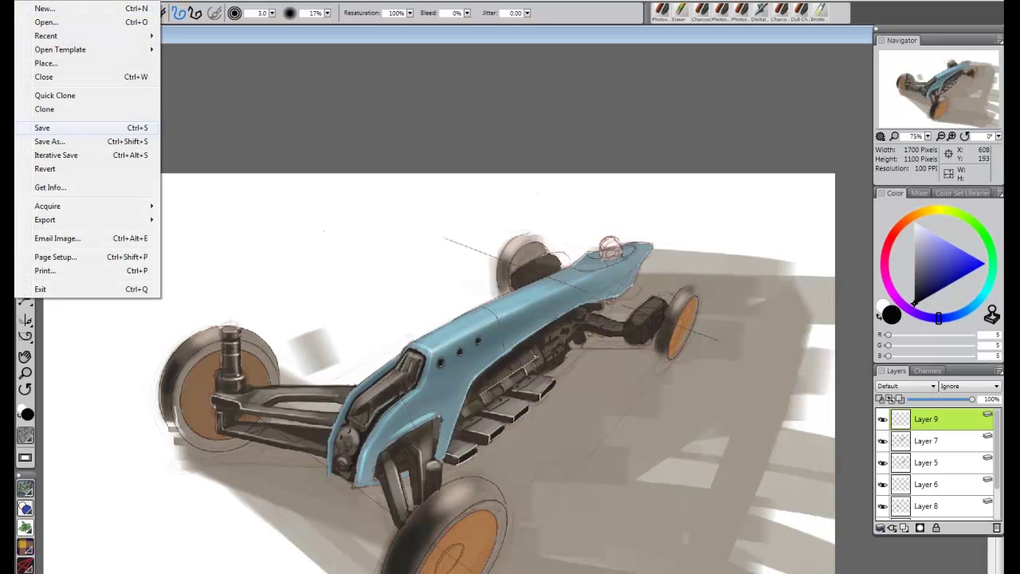
{"action": "left_click", "coordinate": [42, 128]}
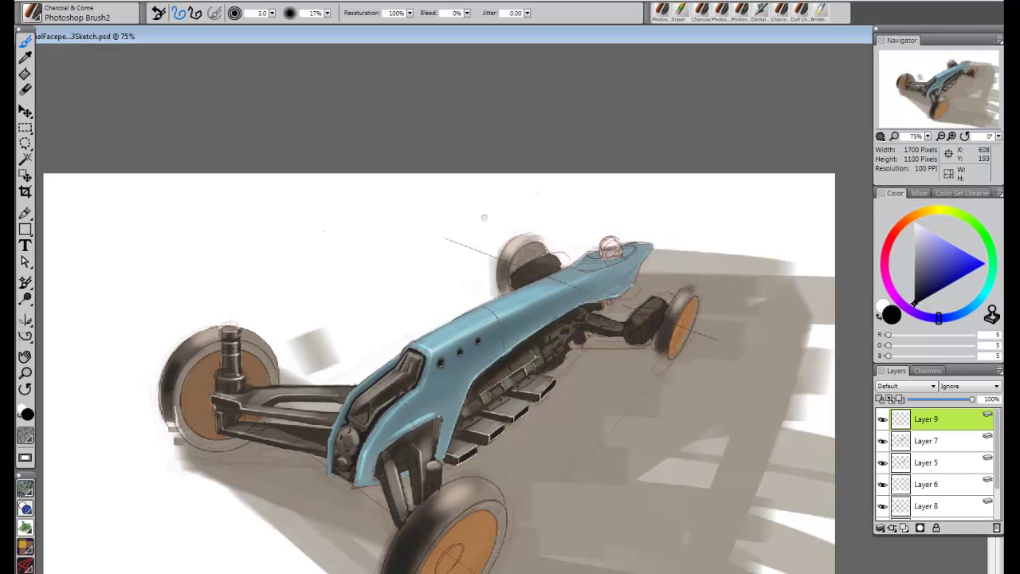
- On Layer 4, paint dark brown shading beneath the rear of the blue body with Photoshop Brush Hard at size 4
{"action": "left_click_drag", "start_coordinate": [996, 450], "coordinate": [997, 481]}
{"action": "left_click", "coordinate": [932, 487]}
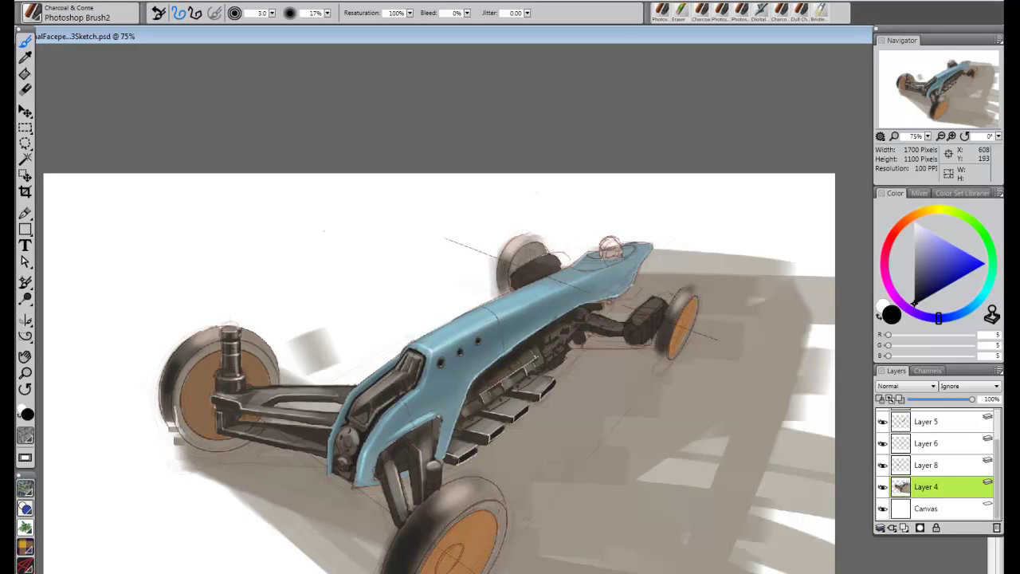
{"action": "left_click", "coordinate": [25, 59]}
{"action": "left_click", "coordinate": [230, 359]}
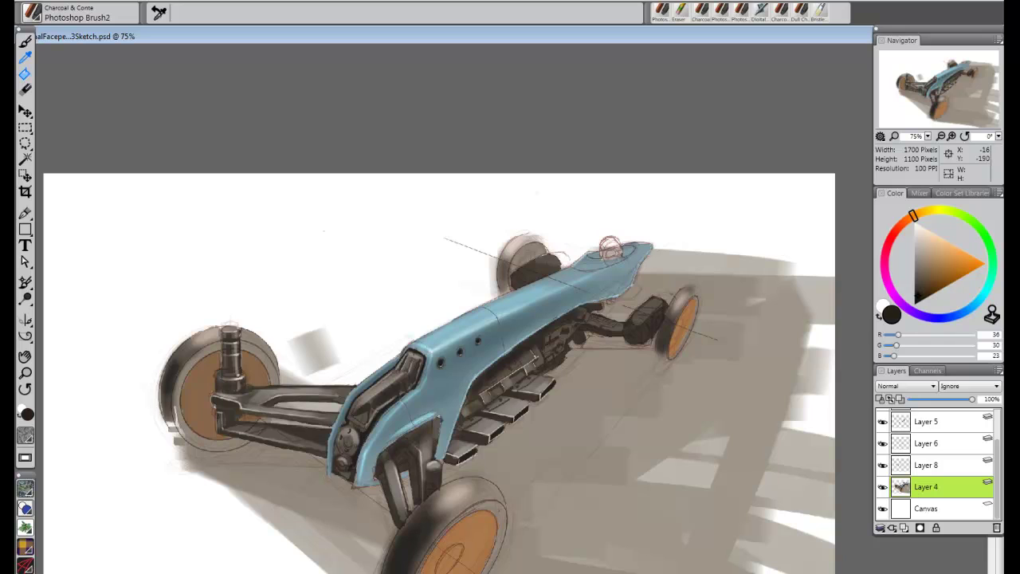
{"action": "left_click", "coordinate": [25, 42]}
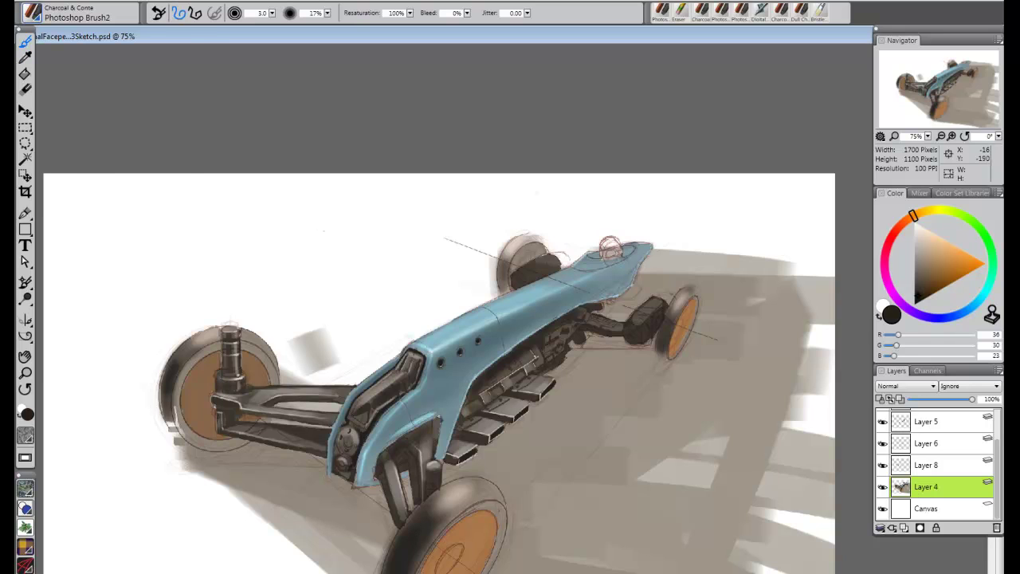
{"action": "left_click", "coordinate": [32, 12]}
{"action": "left_click", "coordinate": [159, 316]}
{"action": "key", "text": "]"}
{"action": "key", "text": "]"}
{"action": "left_click_drag", "start_coordinate": [592, 306], "coordinate": [602, 310]}
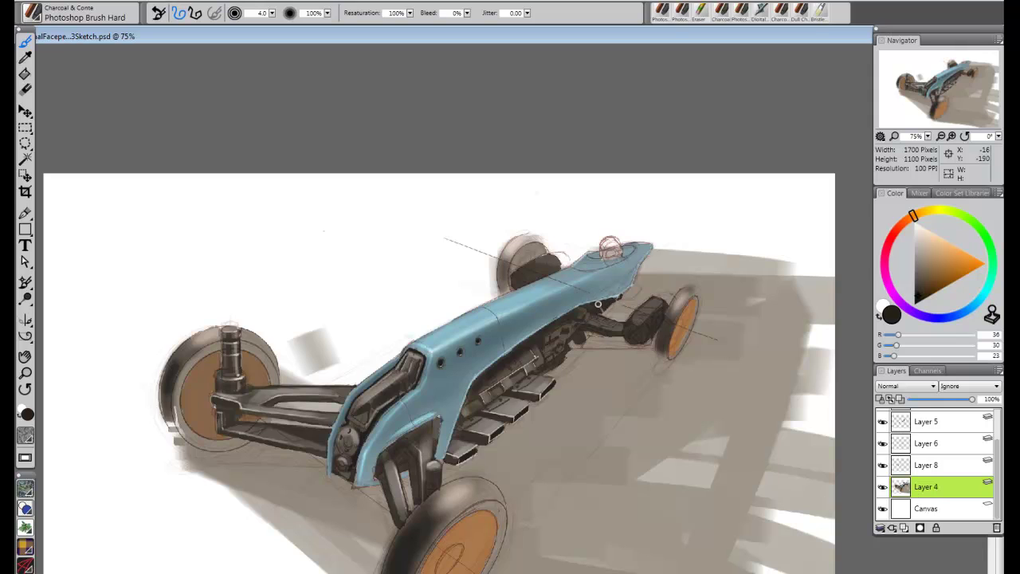
- Sample another dark brown from the engine area and extend the shading under the body's tail
{"action": "left_click", "coordinate": [24, 57]}
{"action": "left_click", "coordinate": [512, 360]}
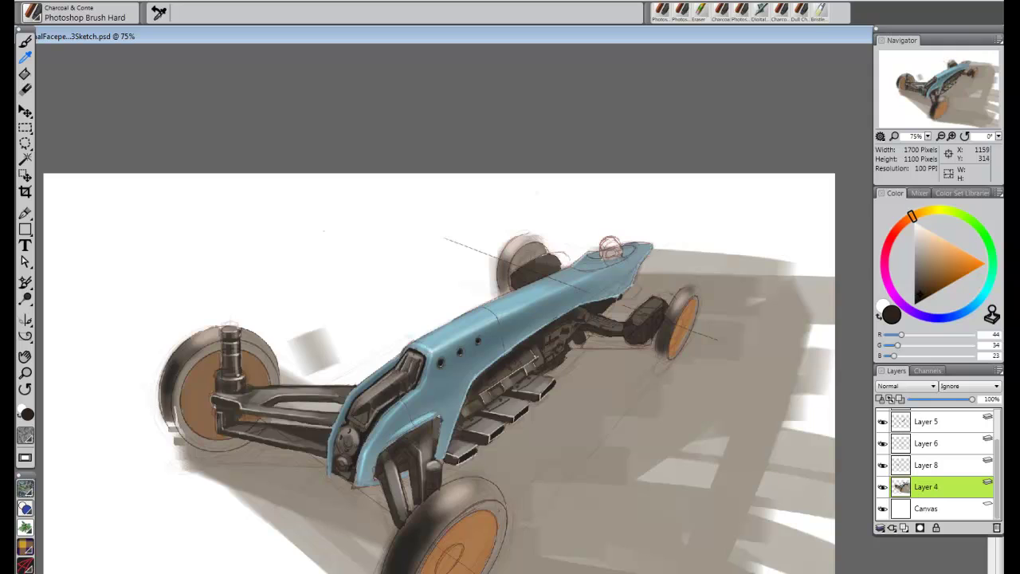
{"action": "key", "text": "b"}
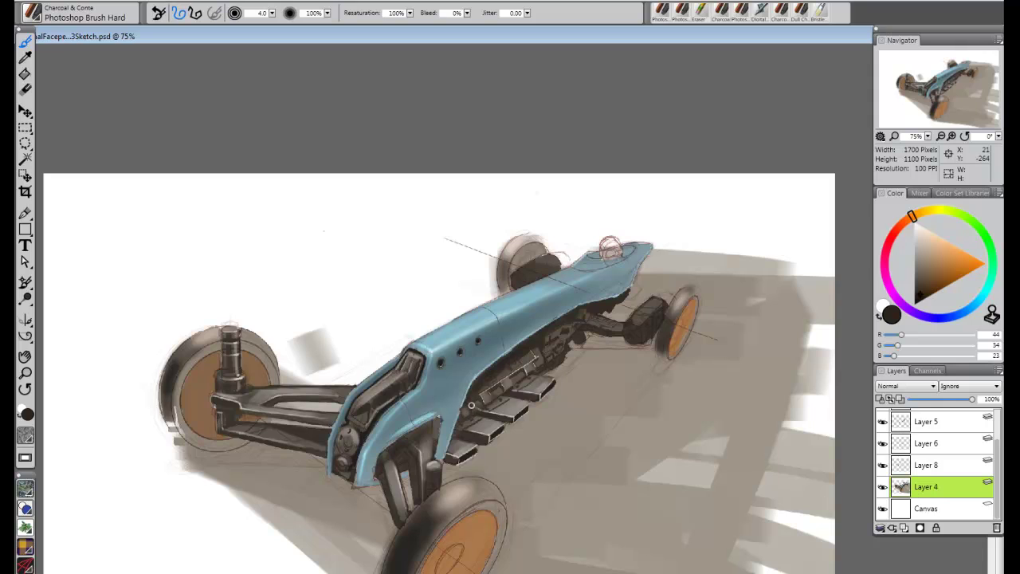
- Make Layer 5 the active layer and save the file
{"action": "left_click", "coordinate": [928, 421]}
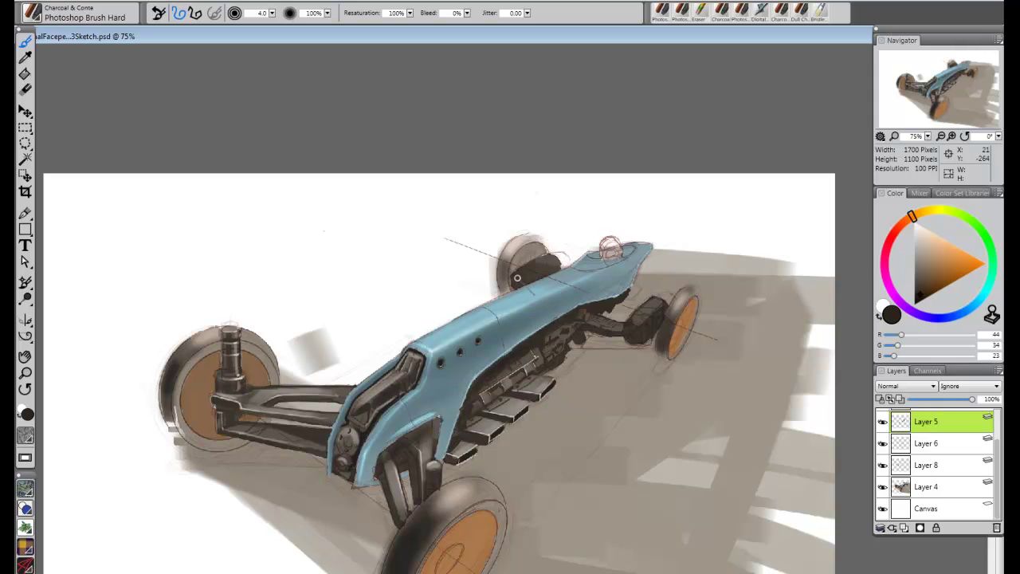
{"action": "left_click", "coordinate": [23, 1]}
{"action": "left_click", "coordinate": [49, 128]}
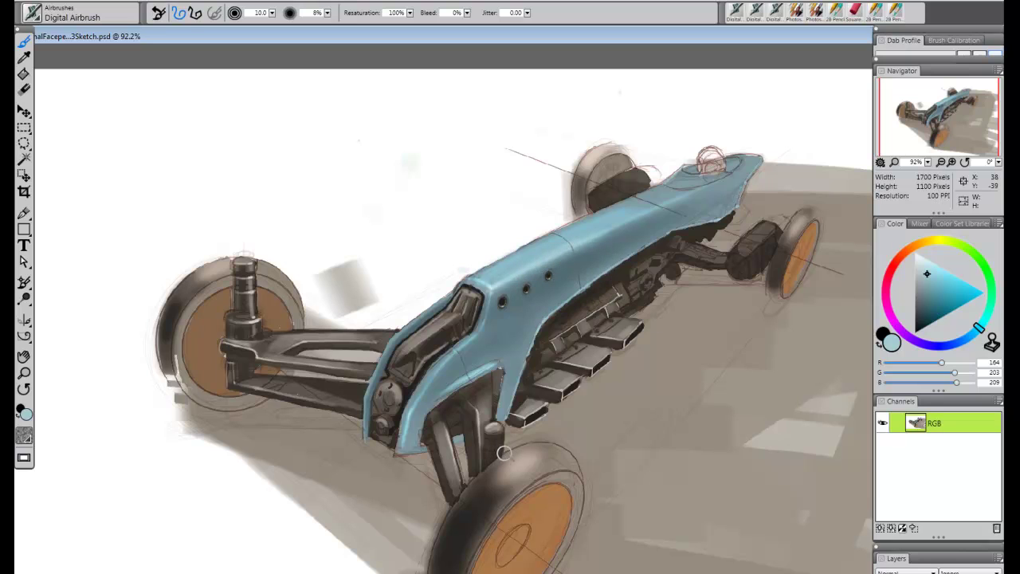
- Switch to the Digital Hard Edge Airbrush and try it with test strokes on the canvas, undoing them
{"action": "left_click", "coordinate": [72, 13]}
{"action": "left_click", "coordinate": [136, 55]}
{"action": "mouse_move", "coordinate": [319, 162]}
{"action": "left_mouse_down"}
{"action": "mouse_move", "coordinate": [414, 191]}
{"action": "mouse_move", "coordinate": [464, 163]}
{"action": "left_mouse_up"}
{"action": "key", "text": "ctrl+z"}
{"action": "mouse_move", "coordinate": [553, 298]}
{"action": "left_mouse_down"}
{"action": "mouse_move", "coordinate": [618, 231]}
{"action": "mouse_move", "coordinate": [583, 295]}
{"action": "left_mouse_up"}
{"action": "key", "text": "ctrl+z"}
{"action": "key", "text": "ctrl+z"}
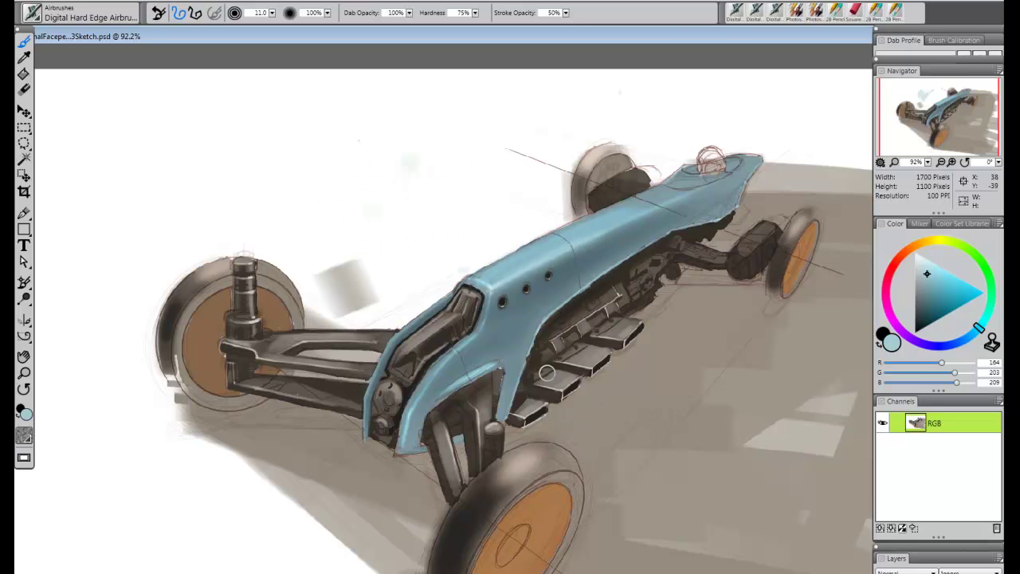
- Sample dark brown from the exhaust pipes and paint thin recess lines on their tops with the Digital Hard Edge Airbrush at sizes 1 to 2
{"action": "left_click", "coordinate": [24, 57]}
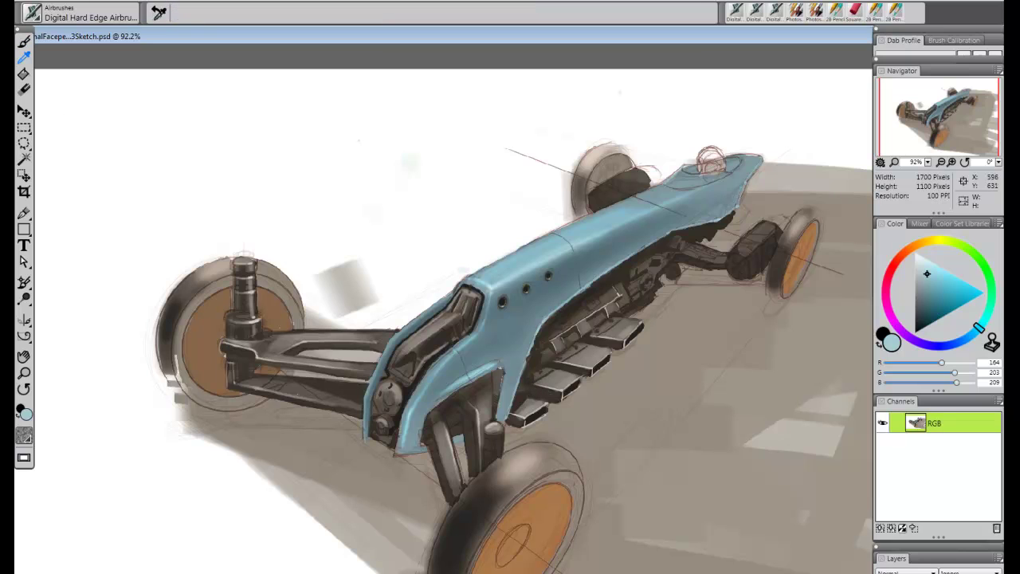
{"action": "left_click", "coordinate": [571, 382]}
{"action": "left_click", "coordinate": [80, 14]}
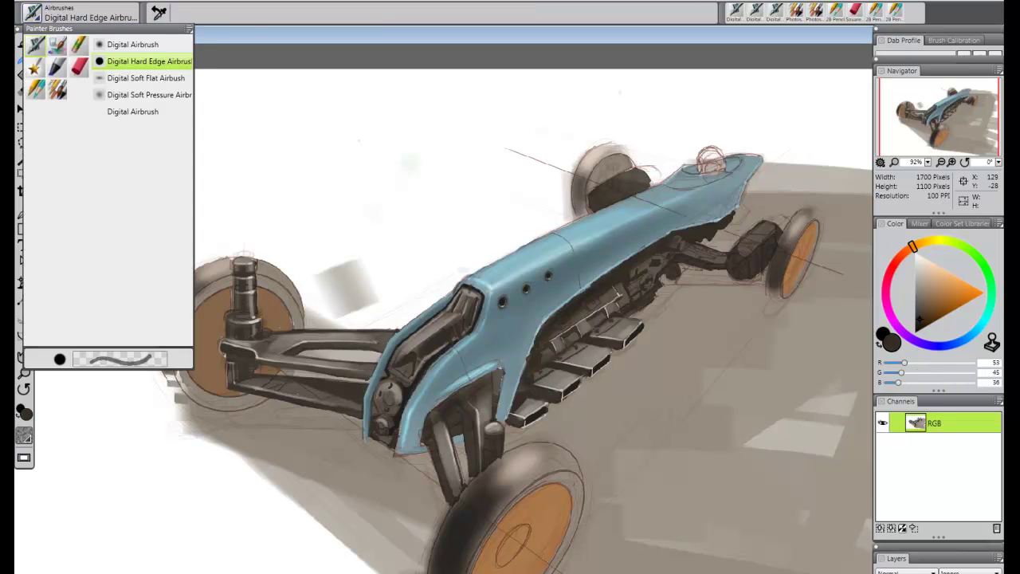
{"action": "left_click", "coordinate": [131, 44]}
{"action": "left_click", "coordinate": [24, 42]}
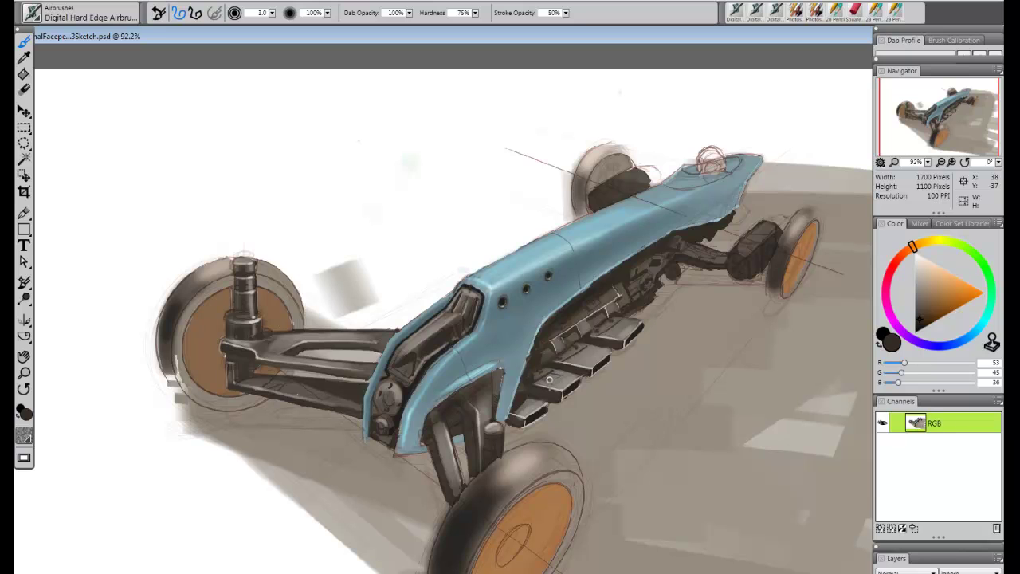
{"action": "scroll", "coordinate": [551, 380], "scroll_direction": "up", "scroll_amount": 3}
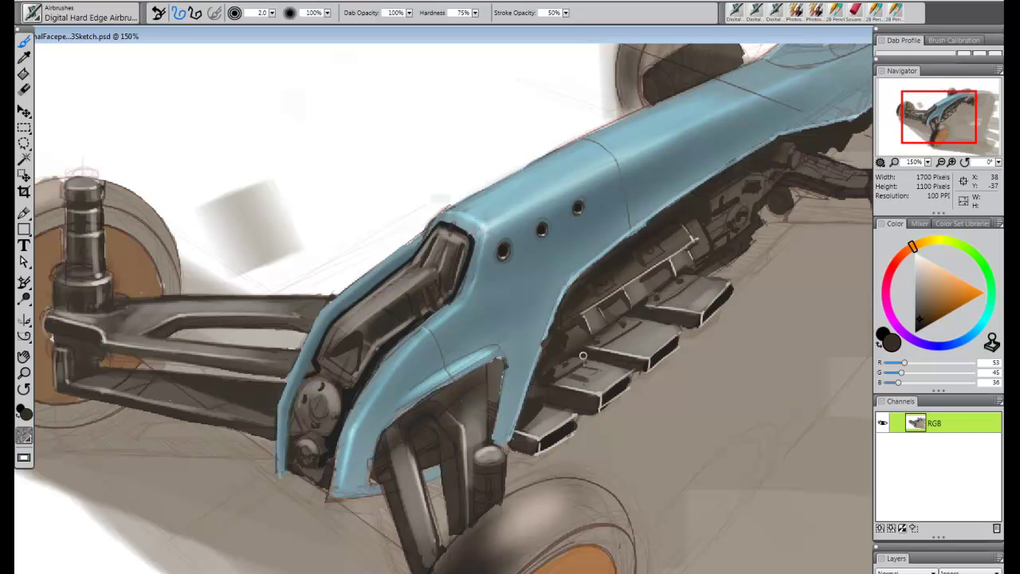
{"action": "scroll", "coordinate": [502, 382], "scroll_direction": "down", "scroll_amount": 2}
{"action": "scroll", "coordinate": [554, 372], "scroll_direction": "up", "scroll_amount": 3}
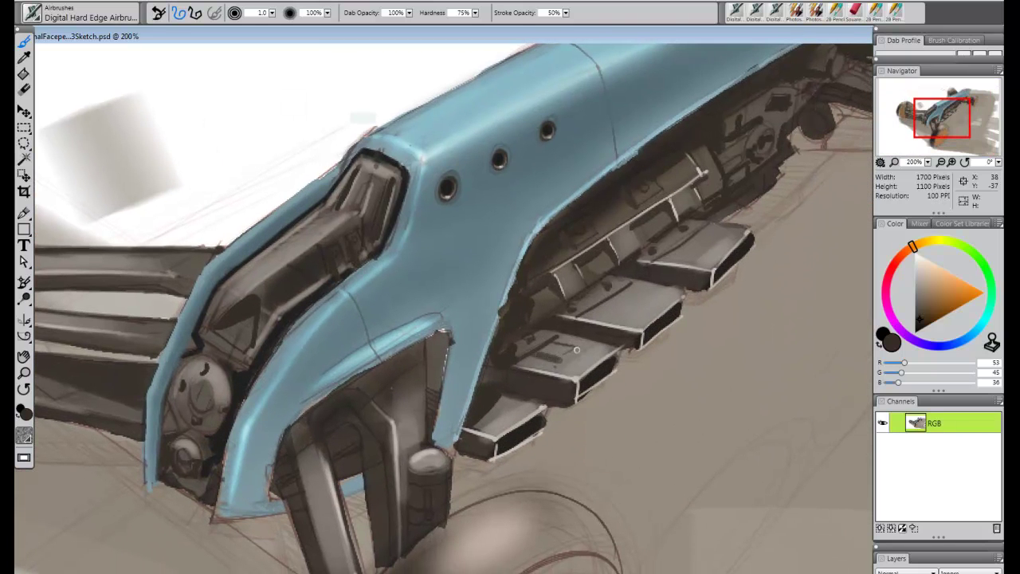
{"action": "key", "text": "]"}
{"action": "key", "text": "bracketleft"}
{"action": "key", "text": "bracketleft"}
{"action": "left_click_drag", "start_coordinate": [595, 306], "coordinate": [633, 313]}
{"action": "left_click_drag", "start_coordinate": [672, 250], "coordinate": [704, 254]}
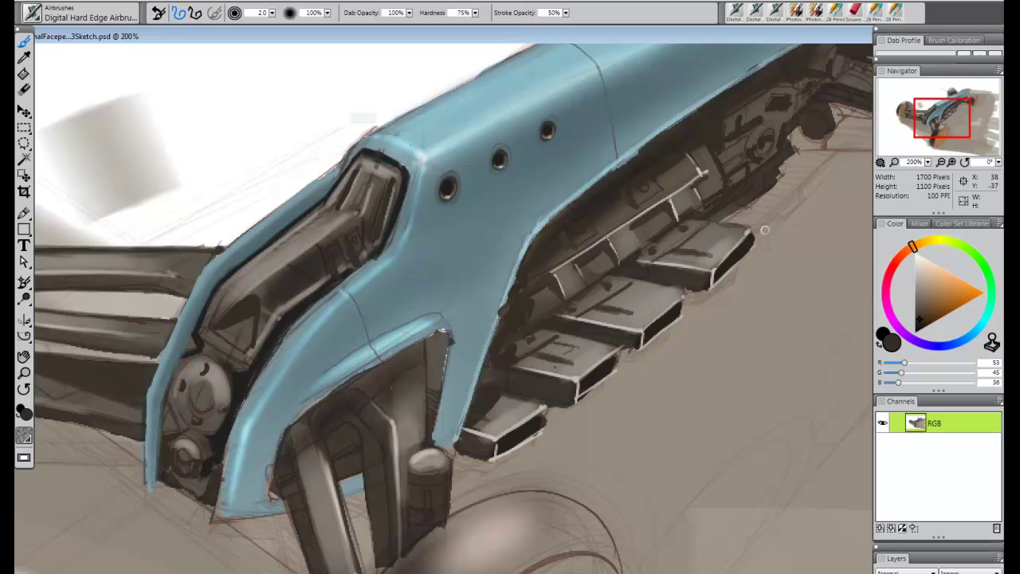
{"action": "key", "text": "ctrl+minus"}
{"action": "key", "text": "ctrl+minus"}
{"action": "key", "text": "ctrl+minus"}
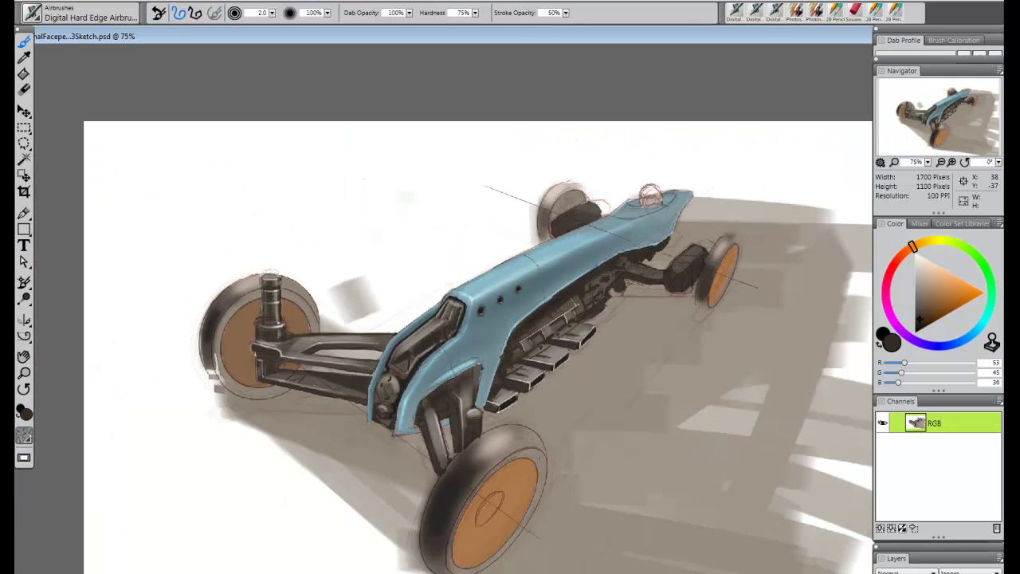
{"action": "key", "text": "ctrl+plus"}
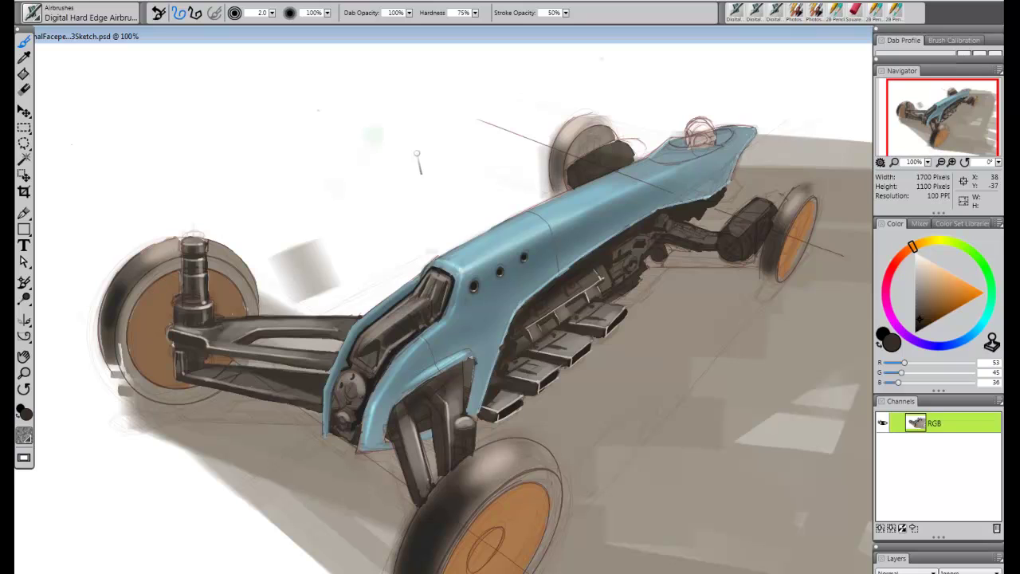
{"action": "left_click", "coordinate": [24, 2]}
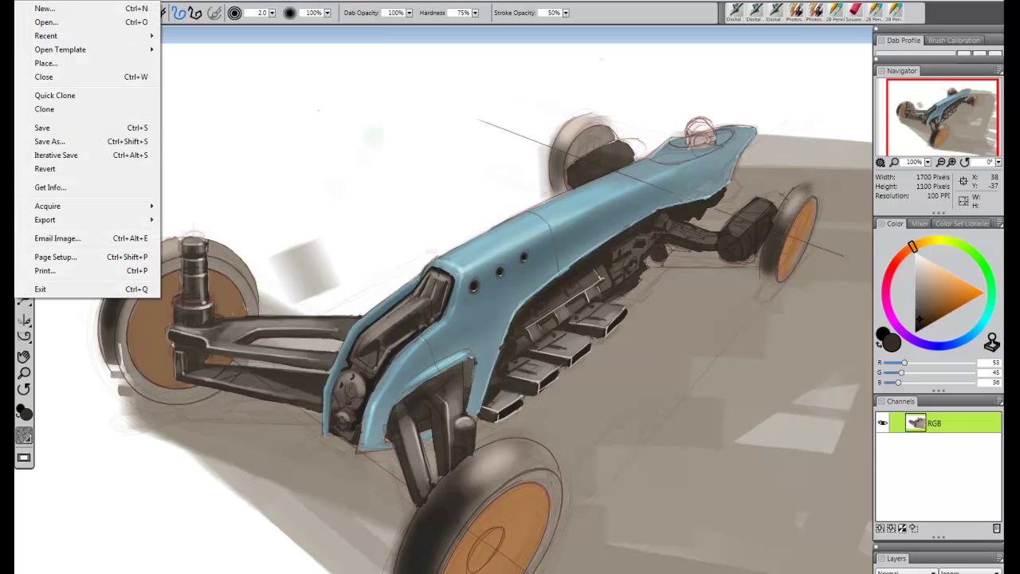
{"action": "left_click", "coordinate": [747, 566]}
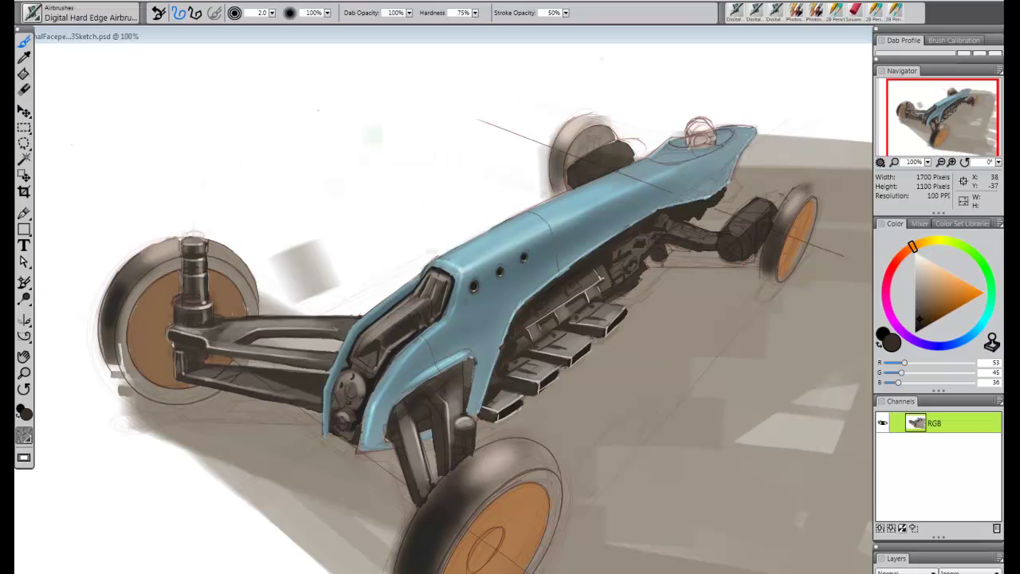
{"action": "left_click", "coordinate": [69, 2]}
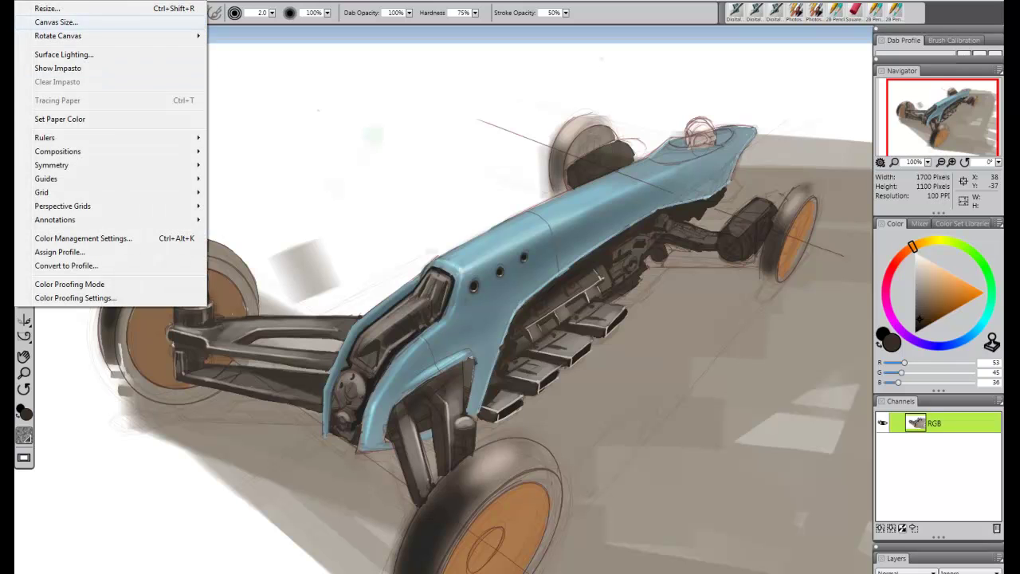
{"action": "left_click", "coordinate": [56, 22]}
{"action": "key", "text": "Escape"}
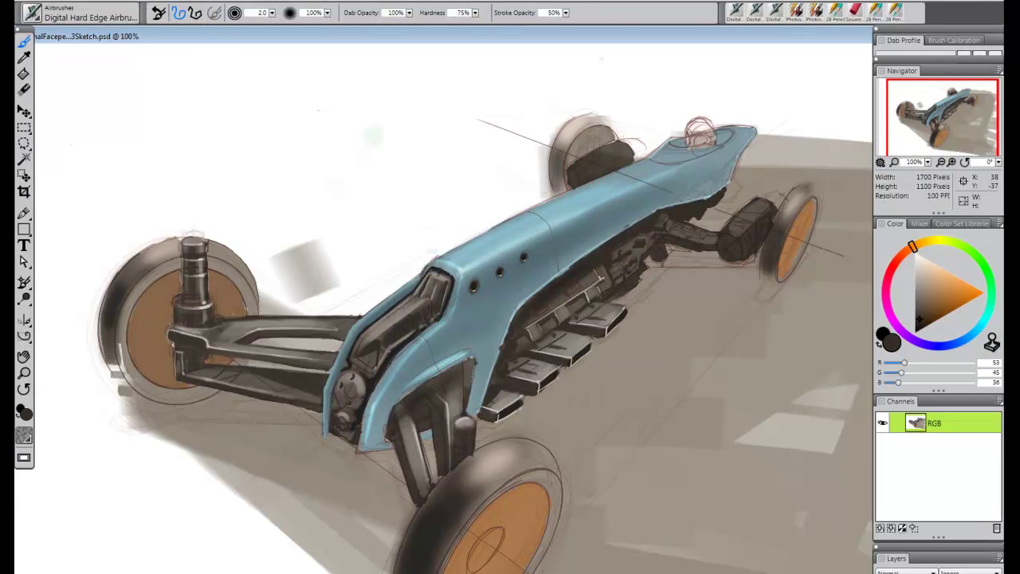
- Resize the image to a width of 5000 pixels with Constrain File Size turned off
{"action": "left_click", "coordinate": [68, 2]}
{"action": "left_click", "coordinate": [52, 9]}
{"action": "left_click_drag", "start_coordinate": [494, 379], "coordinate": [472, 379]}
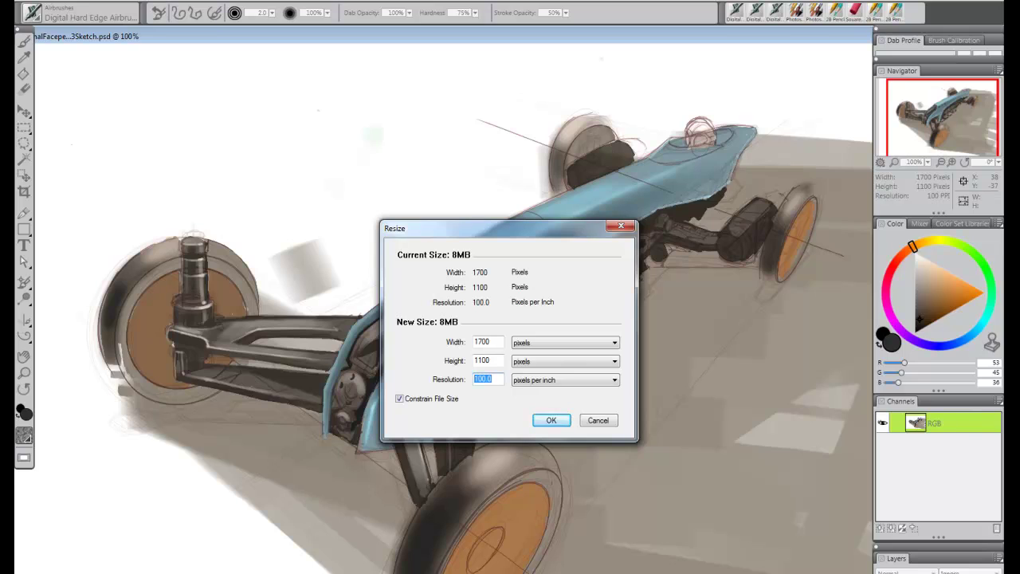
{"action": "double_click", "coordinate": [483, 341]}
{"action": "type", "text": "5000"}
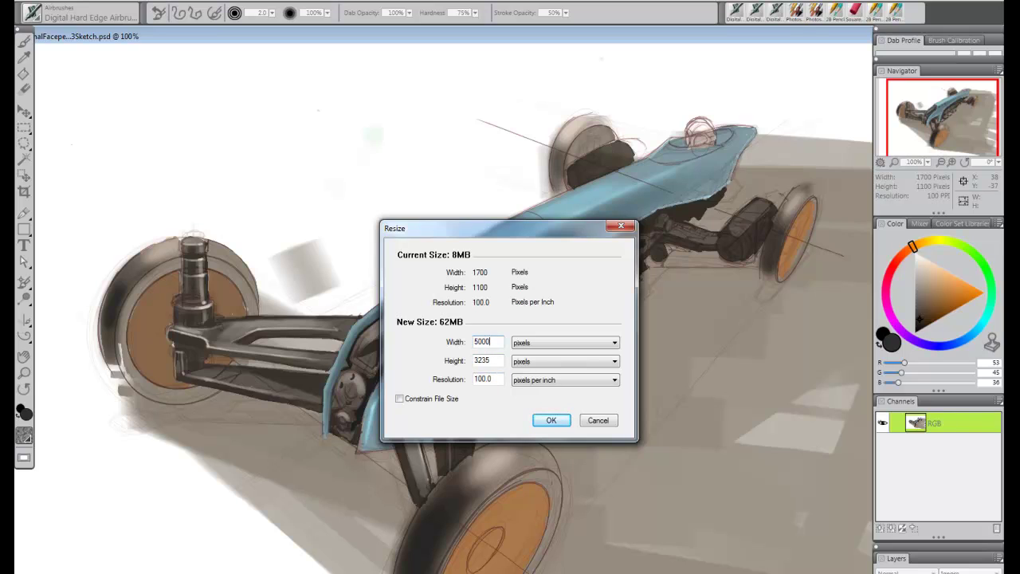
{"action": "key", "text": "Return"}
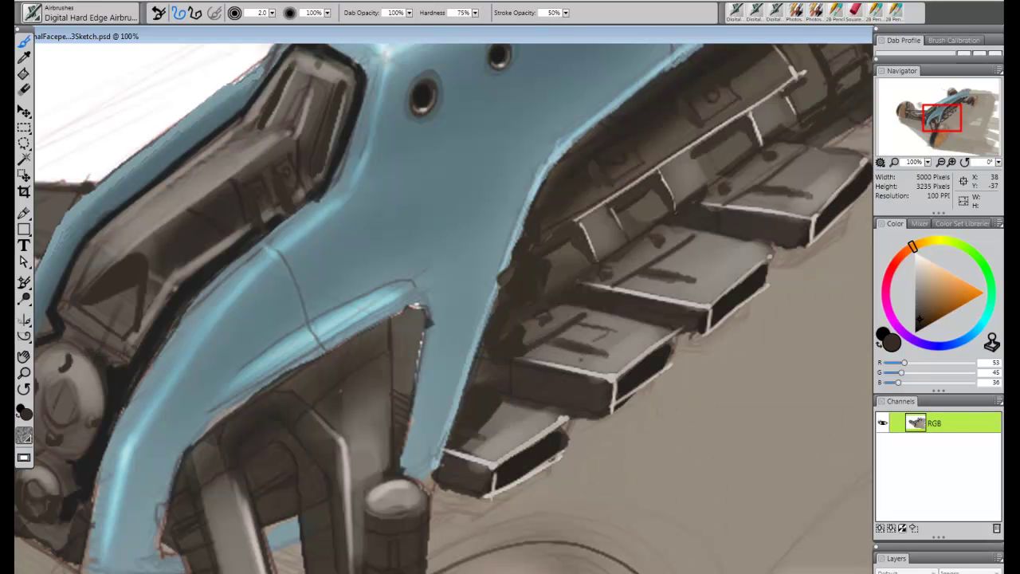
- Sample the mid grey from the top of the second exhaust pipe from the front
{"action": "scroll", "coordinate": [500, 381], "scroll_direction": "down", "scroll_amount": 2}
{"action": "scroll", "coordinate": [500, 381], "scroll_direction": "up", "scroll_amount": 5}
{"action": "scroll", "coordinate": [500, 381], "scroll_direction": "down", "scroll_amount": 4}
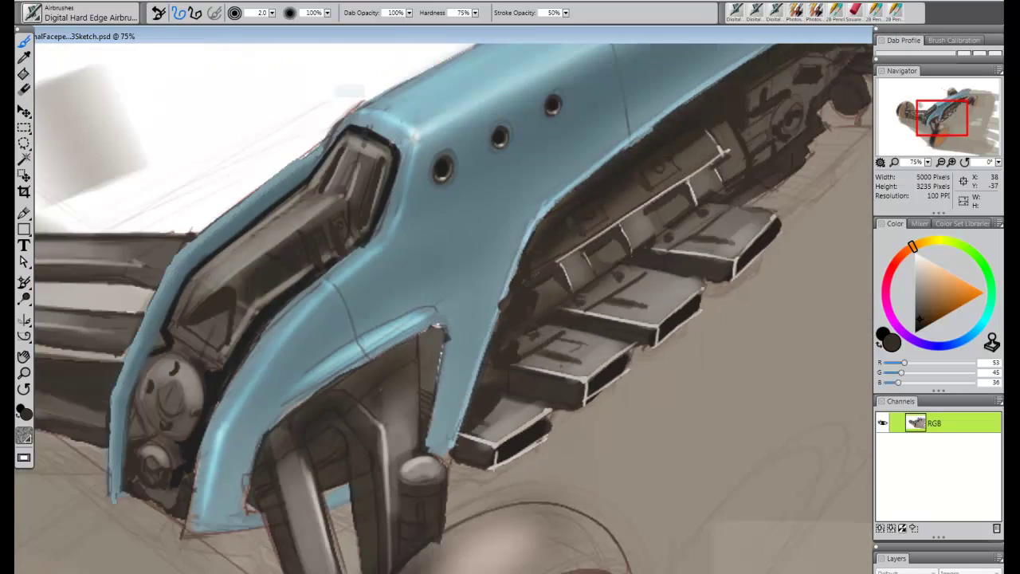
{"action": "scroll", "coordinate": [502, 378], "scroll_direction": "down", "scroll_amount": 4}
{"action": "scroll", "coordinate": [502, 378], "scroll_direction": "up", "scroll_amount": 4}
{"action": "scroll", "coordinate": [500, 378], "scroll_direction": "up", "scroll_amount": 1}
{"action": "left_click", "coordinate": [24, 58]}
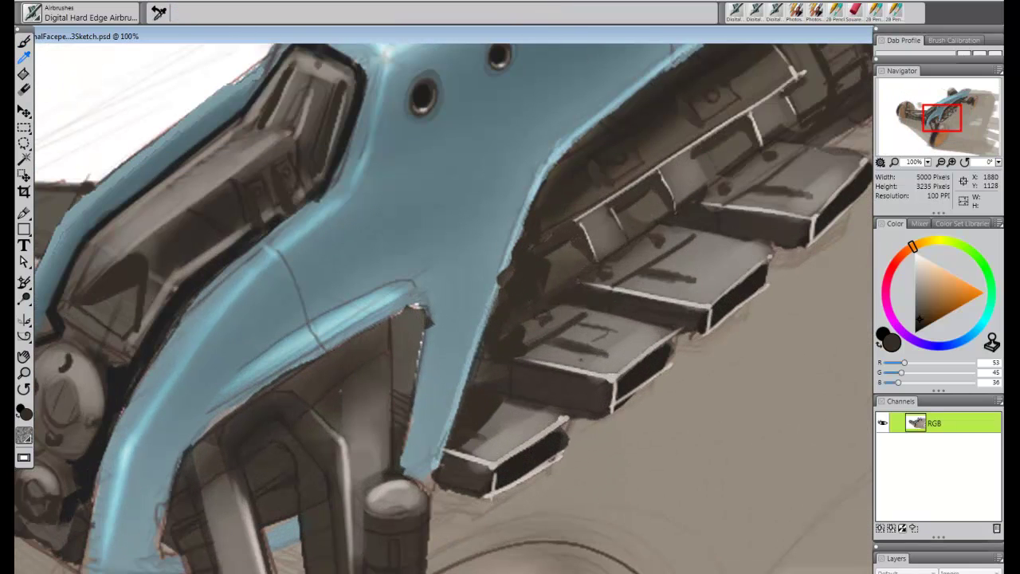
{"action": "left_click", "coordinate": [580, 358], "text": "alt"}
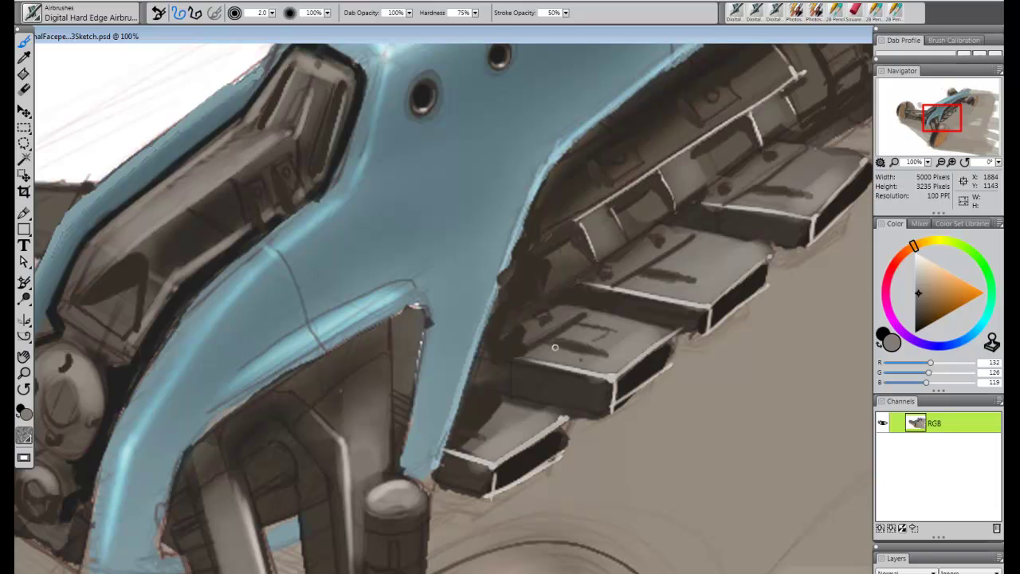
- Try grey shading on the second exhaust pipe's side with the Digital Soft Pressure Airbrush at size 47, and undo it
{"action": "left_click", "coordinate": [31, 13]}
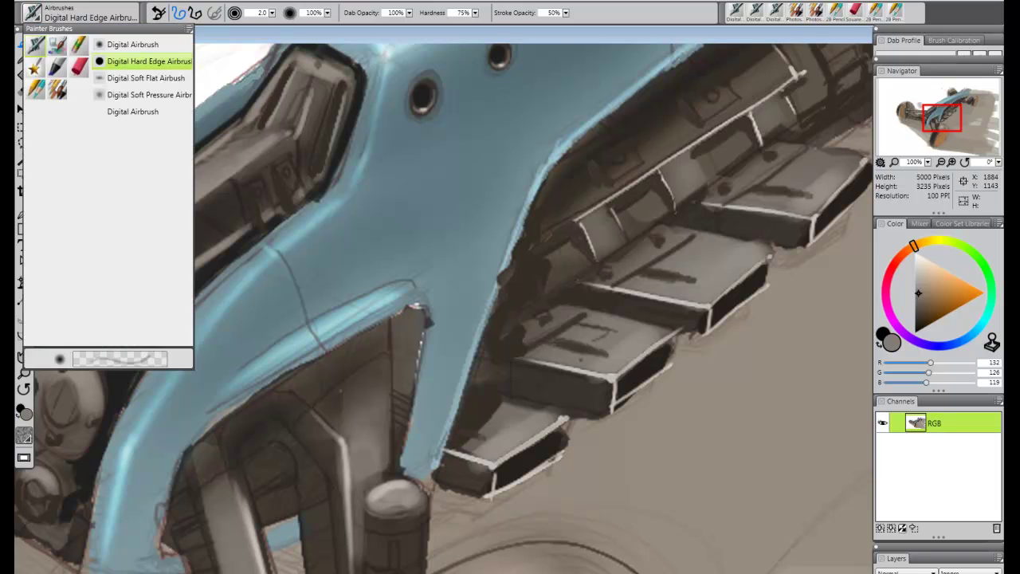
{"action": "left_click", "coordinate": [149, 94]}
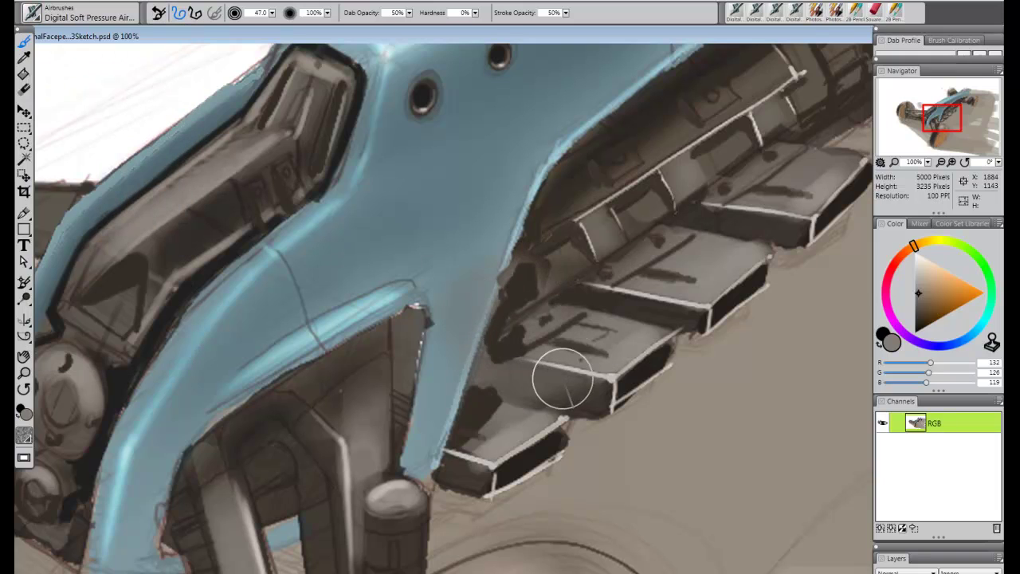
{"action": "left_click_drag", "start_coordinate": [562, 380], "coordinate": [569, 372]}
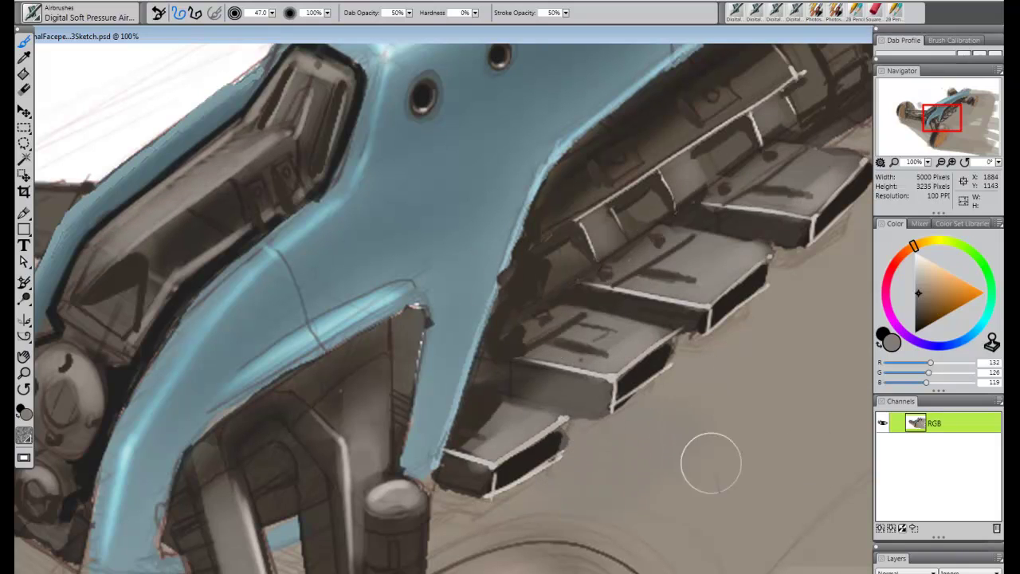
{"action": "key", "text": "ctrl+z"}
{"action": "key", "text": "bracketleft"}
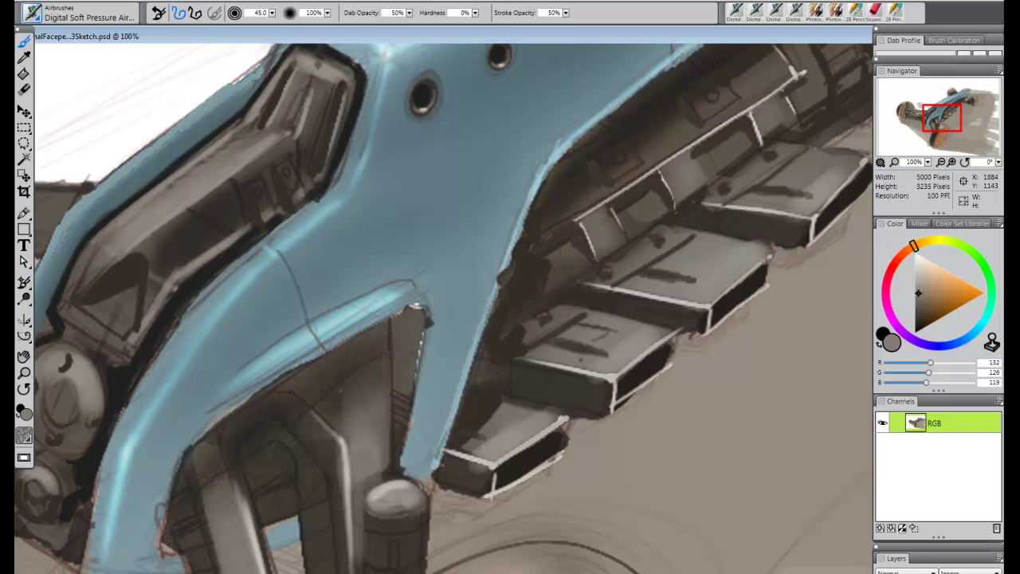
- Try a stroke across the front exhaust pipes with the Digital Hard Edge Airbrush, and undo it
{"action": "left_click", "coordinate": [78, 13]}
{"action": "left_click", "coordinate": [144, 62]}
{"action": "left_click_drag", "start_coordinate": [466, 362], "coordinate": [668, 412]}
{"action": "key", "text": "ctrl+z"}
{"action": "key", "text": "ctrl+z"}
- Try the Erase All Hard eraser at size 27 on the third exhaust pipe
{"action": "left_click", "coordinate": [78, 14]}
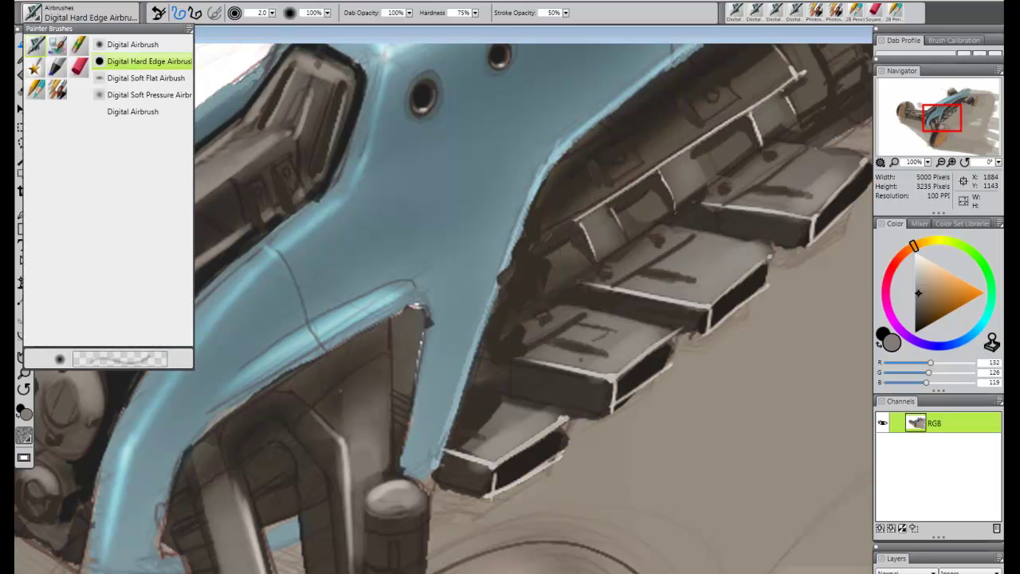
{"action": "left_click", "coordinate": [36, 47]}
{"action": "left_click_drag", "start_coordinate": [672, 276], "coordinate": [706, 263]}
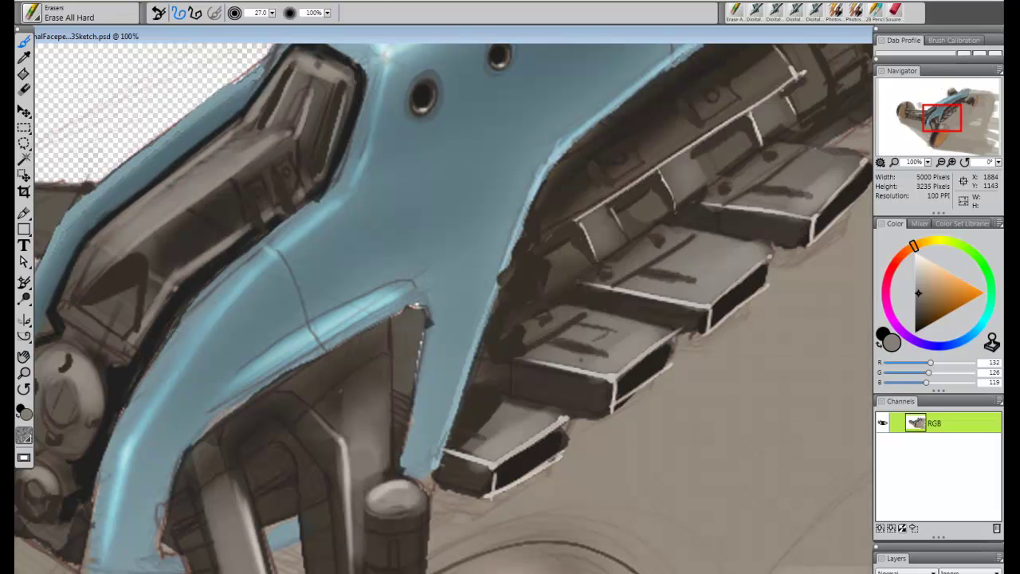
{"action": "left_click", "coordinate": [58, 13]}
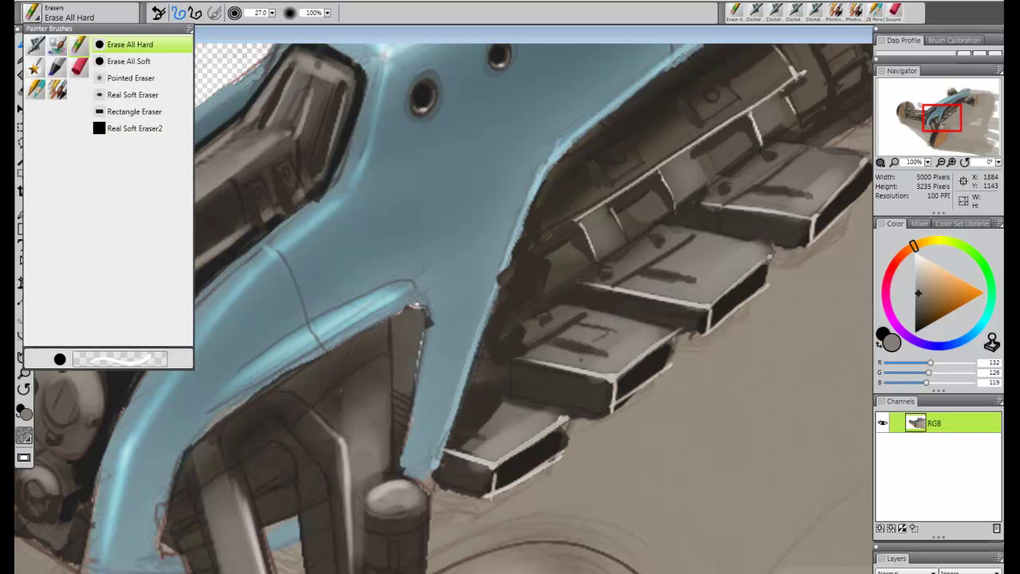
- Refine the engine panel edges and second exhaust pipe's recess lines with grey Digital Hard Edge Airbrush strokes at size 2
{"action": "left_click", "coordinate": [754, 11]}
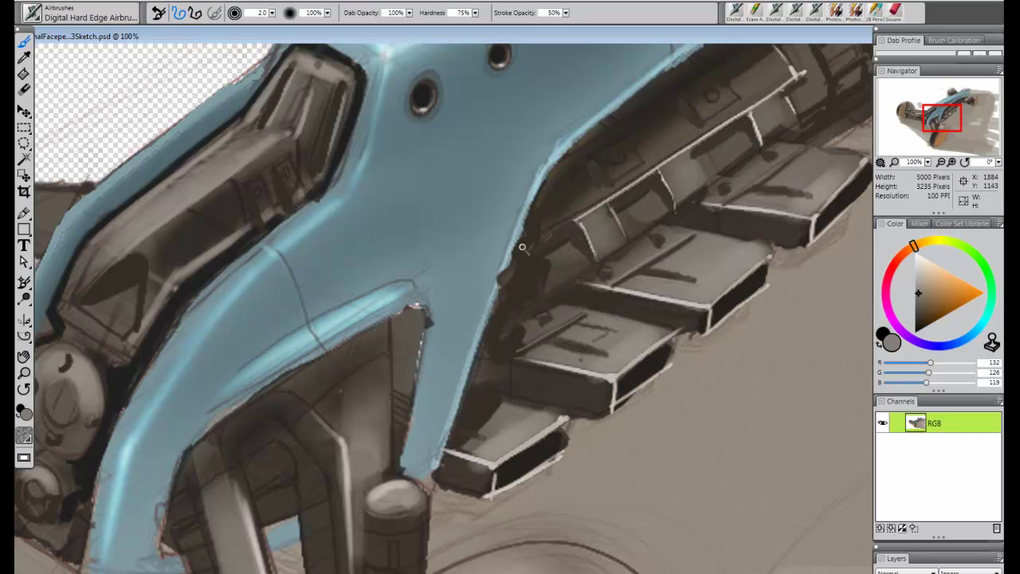
{"action": "mouse_move", "coordinate": [522, 248]}
{"action": "left_mouse_down"}
{"action": "mouse_move", "coordinate": [573, 219]}
{"action": "mouse_move", "coordinate": [510, 265]}
{"action": "left_mouse_up"}
{"action": "key", "text": "bracketright"}
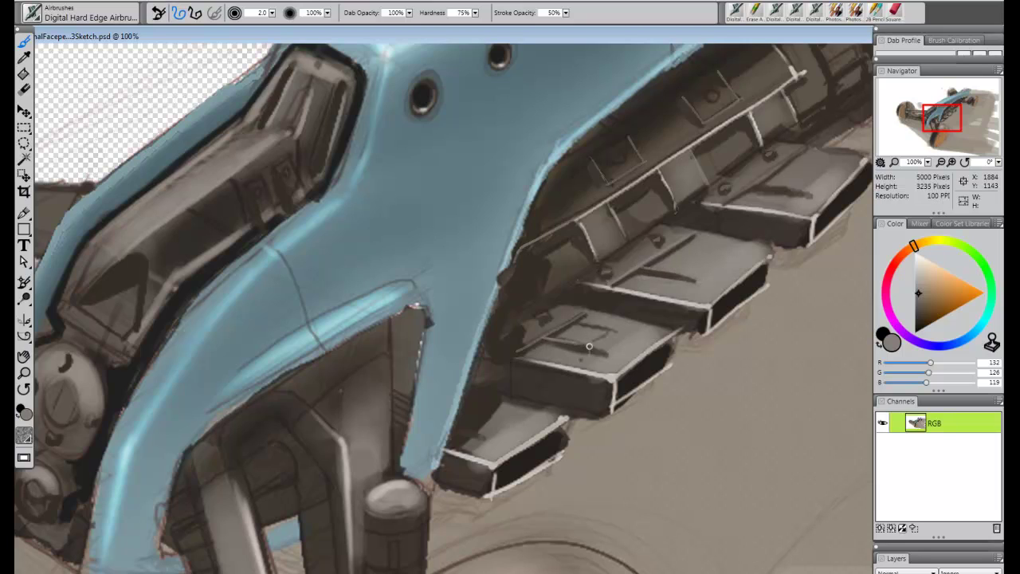
{"action": "left_click_drag", "start_coordinate": [570, 320], "coordinate": [613, 329]}
- Sample dark brown from the second exhaust pipe's side and outline the recessed panels on top of the pipes at size 2
{"action": "left_click", "coordinate": [24, 57]}
{"action": "left_click", "coordinate": [528, 378]}
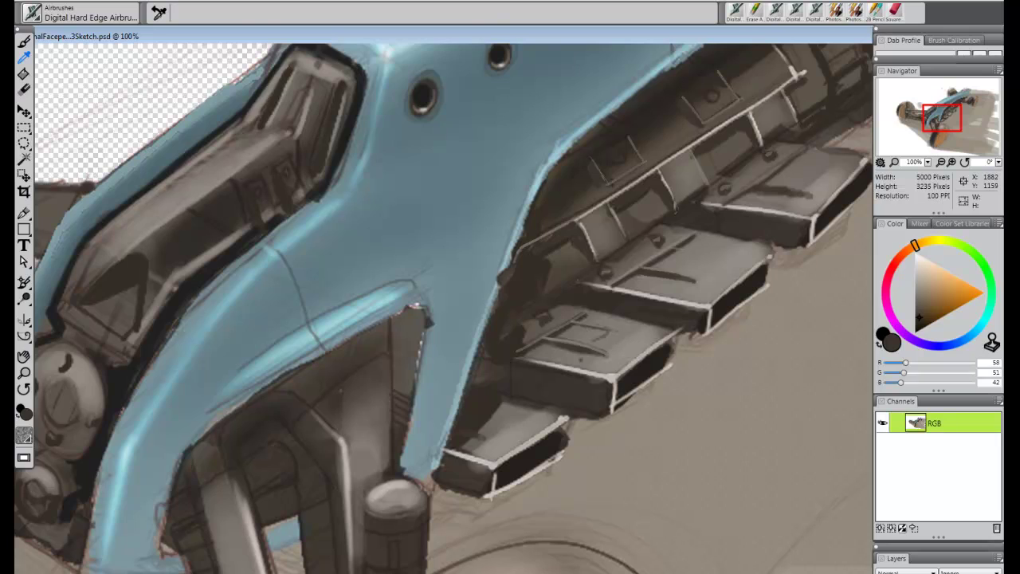
{"action": "key", "text": "b"}
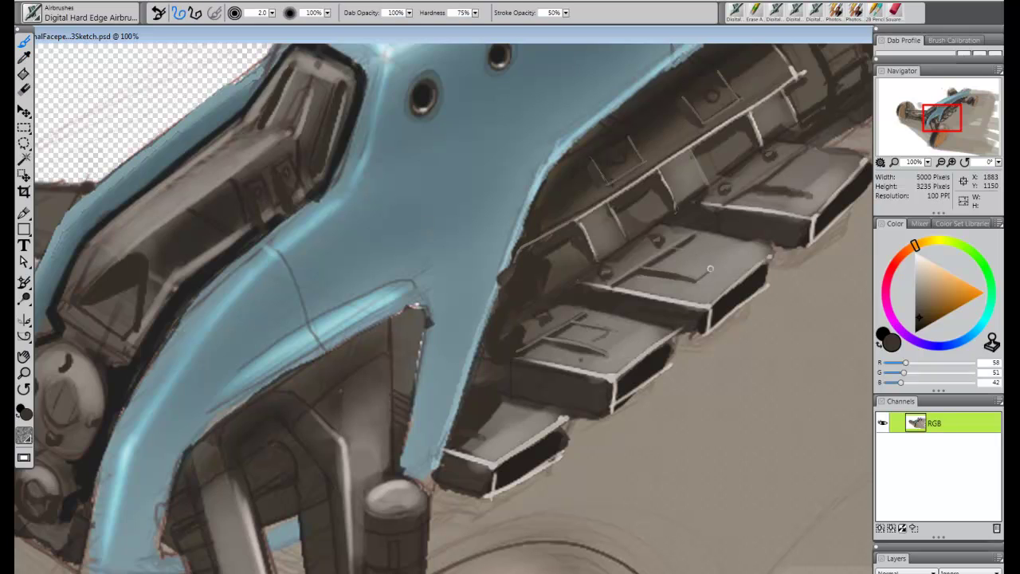
{"action": "left_click_drag", "start_coordinate": [830, 175], "coordinate": [839, 170]}
- Sample grey from the third exhaust pipe and clean up the panel lines on the pipes with the brush at size 5
{"action": "key", "text": "d"}
{"action": "left_click", "coordinate": [672, 252]}
{"action": "key", "text": "b"}
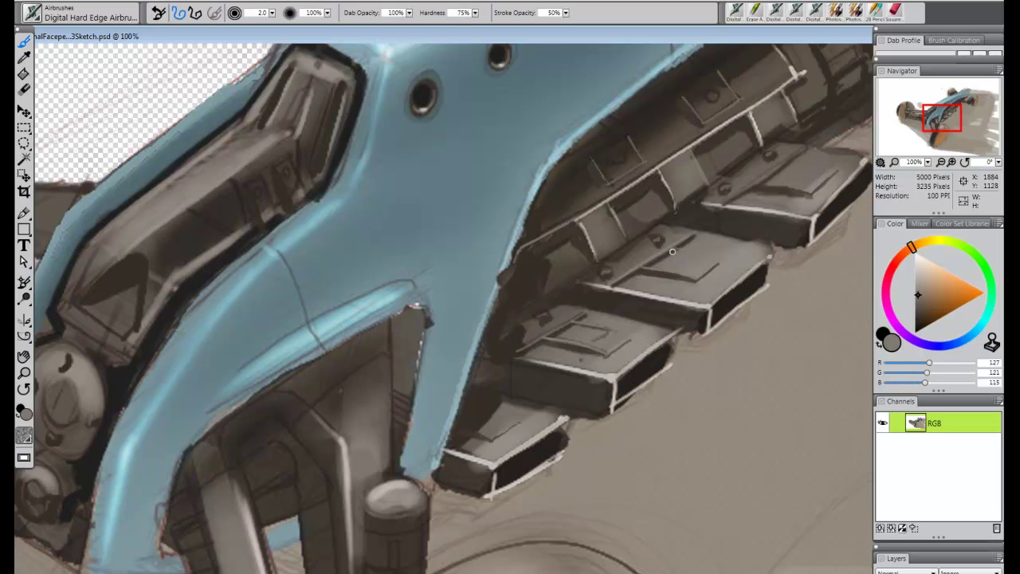
{"action": "key", "text": "bracketright"}
{"action": "key", "text": "bracketright"}
{"action": "key", "text": "bracketright"}
{"action": "left_click_drag", "start_coordinate": [674, 251], "coordinate": [655, 263]}
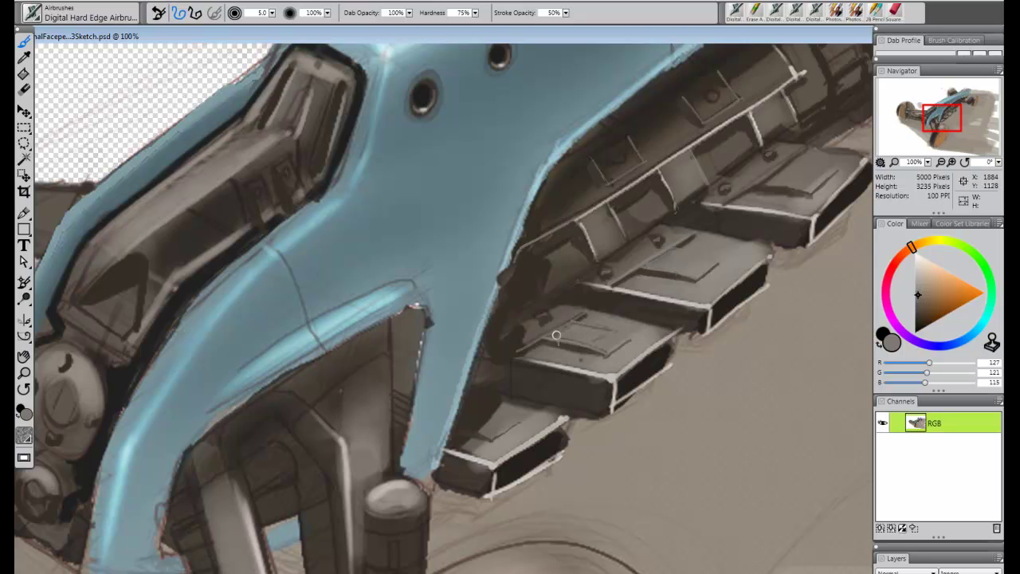
{"action": "key", "text": "bracketleft"}
{"action": "key", "text": "bracketleft"}
- Sample brown-grey from the front suspension area and fill the recessed panels on all four exhaust pipes at size 7
{"action": "left_click", "coordinate": [24, 58]}
{"action": "left_click", "coordinate": [405, 328]}
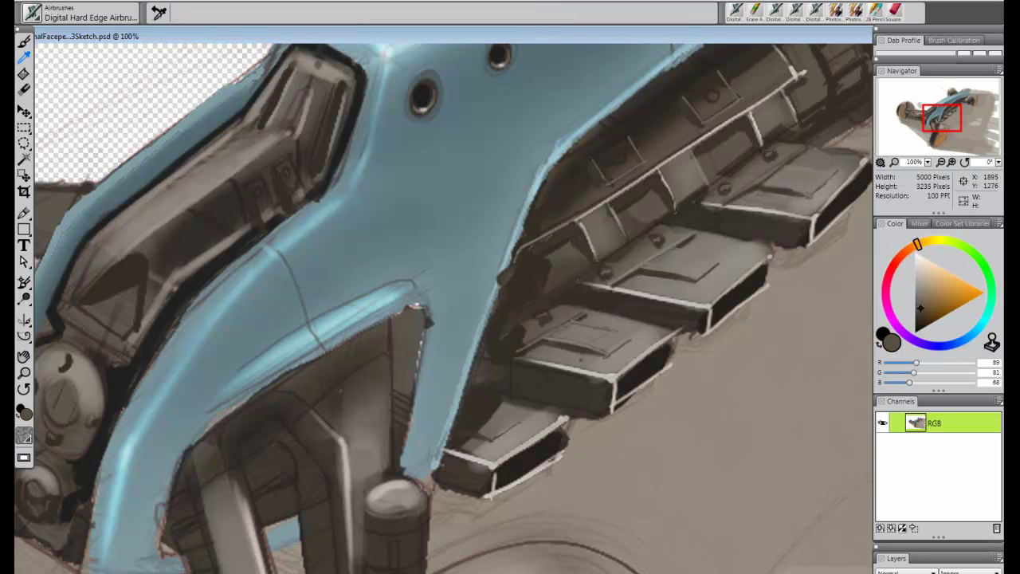
{"action": "key", "text": "b"}
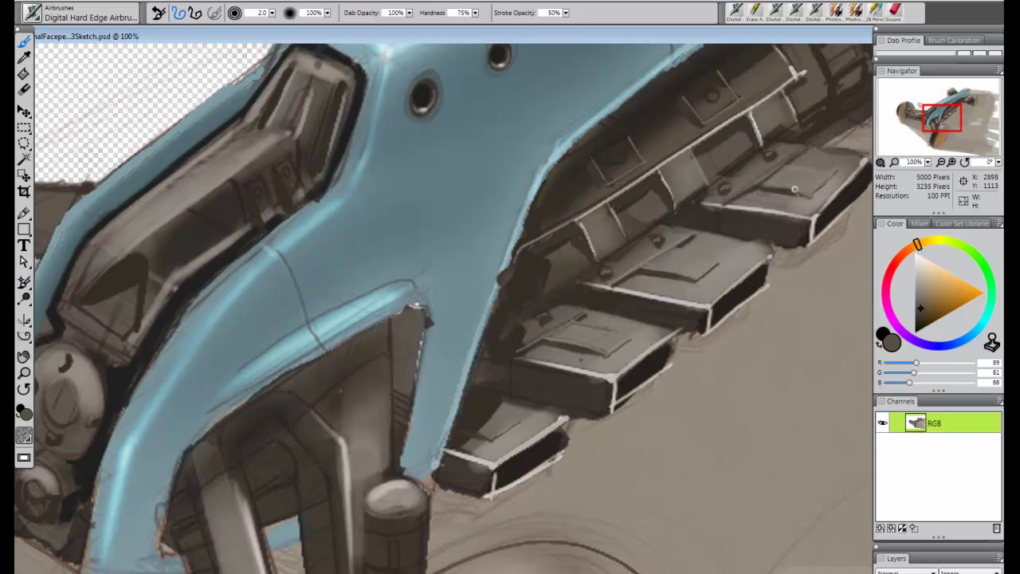
{"action": "key", "text": "ctrl+z"}
{"action": "key", "text": "bracketright"}
{"action": "key", "text": "bracketright"}
{"action": "key", "text": "bracketright"}
{"action": "key", "text": "bracketright"}
{"action": "key", "text": "bracketright"}
{"action": "mouse_move", "coordinate": [798, 189]}
{"action": "left_mouse_down"}
{"action": "mouse_move", "coordinate": [821, 177]}
{"action": "mouse_move", "coordinate": [806, 189]}
{"action": "left_mouse_up"}
{"action": "left_click_drag", "start_coordinate": [695, 268], "coordinate": [692, 279]}
{"action": "mouse_move", "coordinate": [624, 348]}
{"action": "left_mouse_down"}
{"action": "mouse_move", "coordinate": [595, 344]}
{"action": "mouse_move", "coordinate": [612, 333]}
{"action": "mouse_move", "coordinate": [614, 361]}
{"action": "left_mouse_up"}
{"action": "left_click_drag", "start_coordinate": [482, 433], "coordinate": [498, 430]}
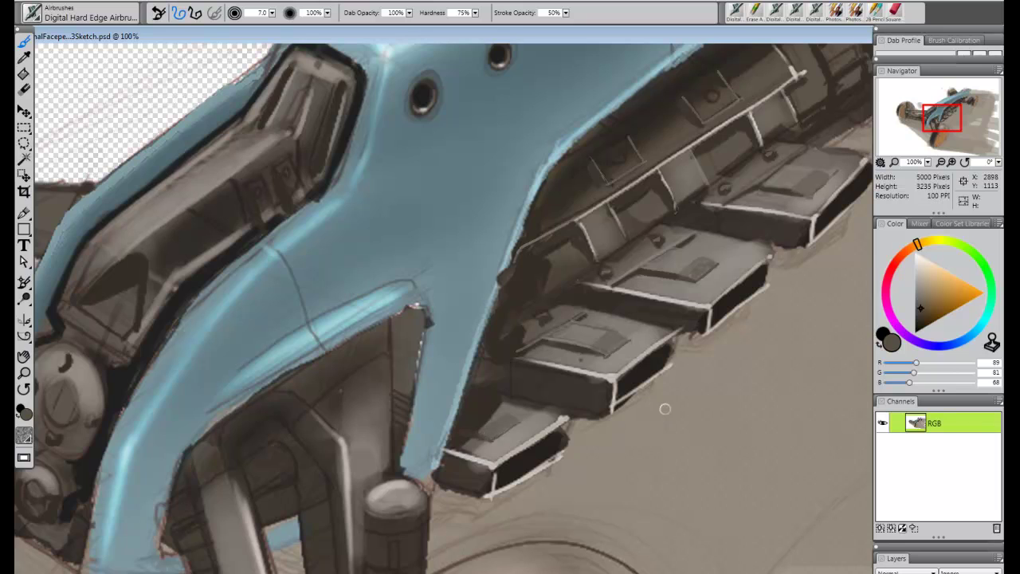
{"action": "key", "text": "ctrl+minus"}
{"action": "key", "text": "ctrl+minus"}
{"action": "key", "text": "ctrl+minus"}
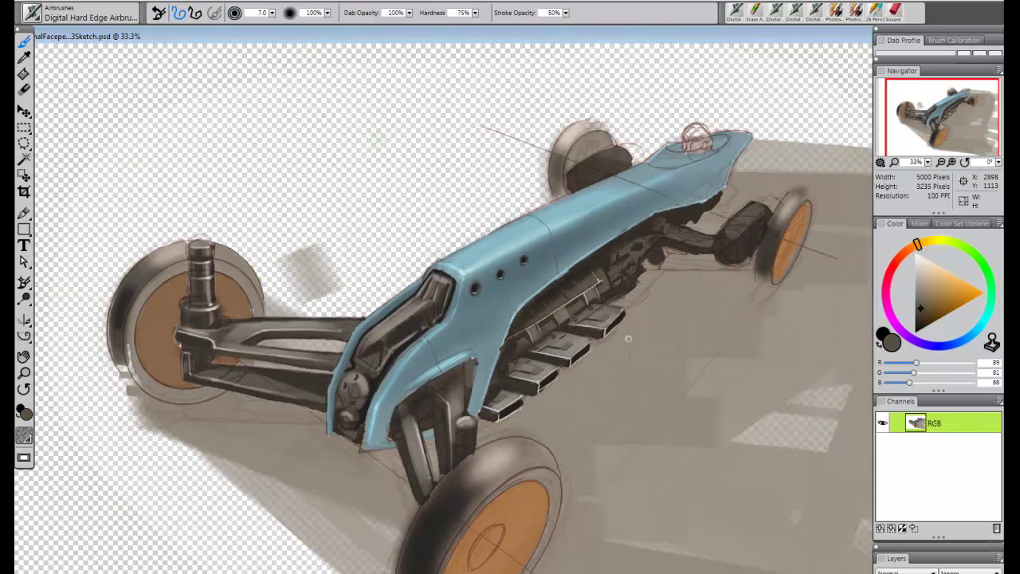
- Change the painting colour to dark red with RGB values 119, 21, 26
{"action": "key", "text": "ctrl+plus"}
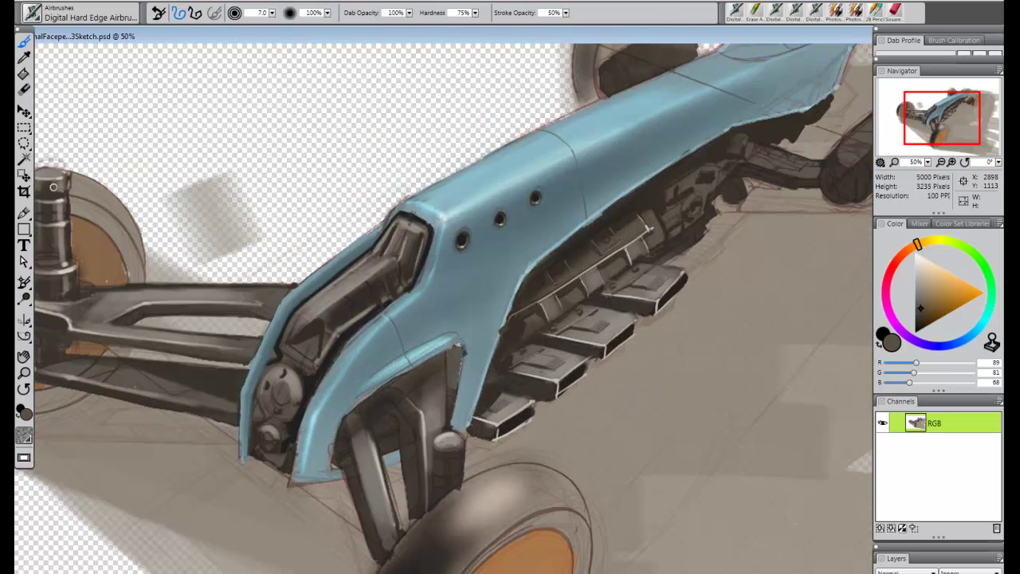
{"action": "left_click", "coordinate": [24, 42]}
{"action": "left_click_drag", "start_coordinate": [909, 249], "coordinate": [891, 268]}
{"action": "left_click_drag", "start_coordinate": [956, 306], "coordinate": [941, 311]}
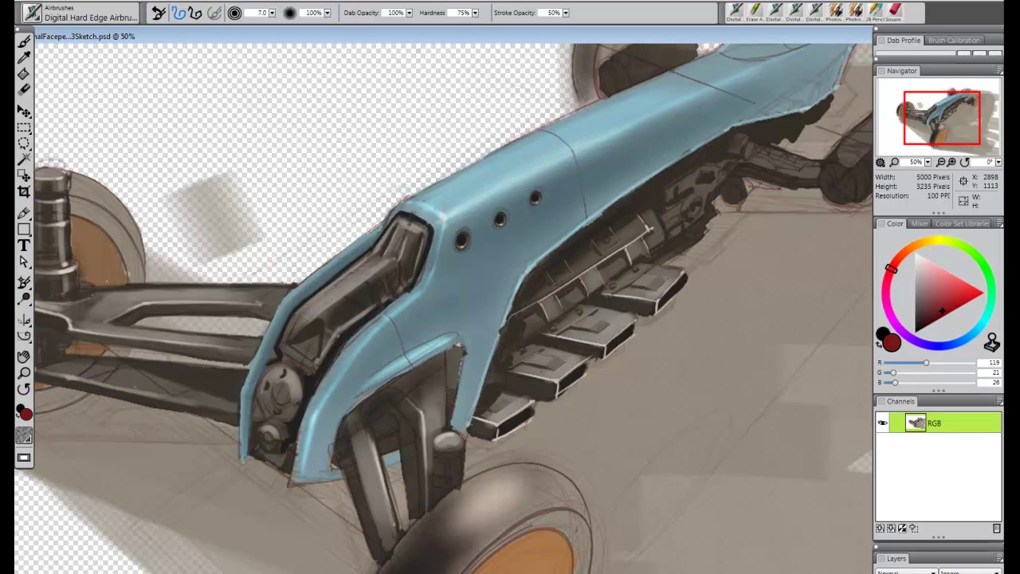
- Collapse the painting's layers into one
{"action": "left_click", "coordinate": [882, 573]}
{"action": "left_click", "coordinate": [882, 573]}
{"action": "left_click", "coordinate": [997, 558]}
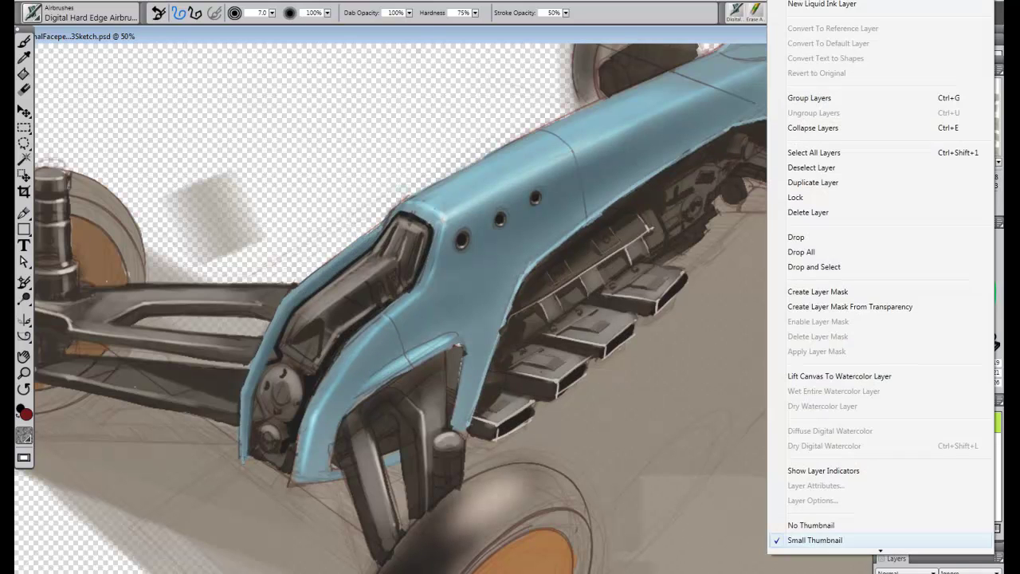
{"action": "left_click", "coordinate": [813, 128]}
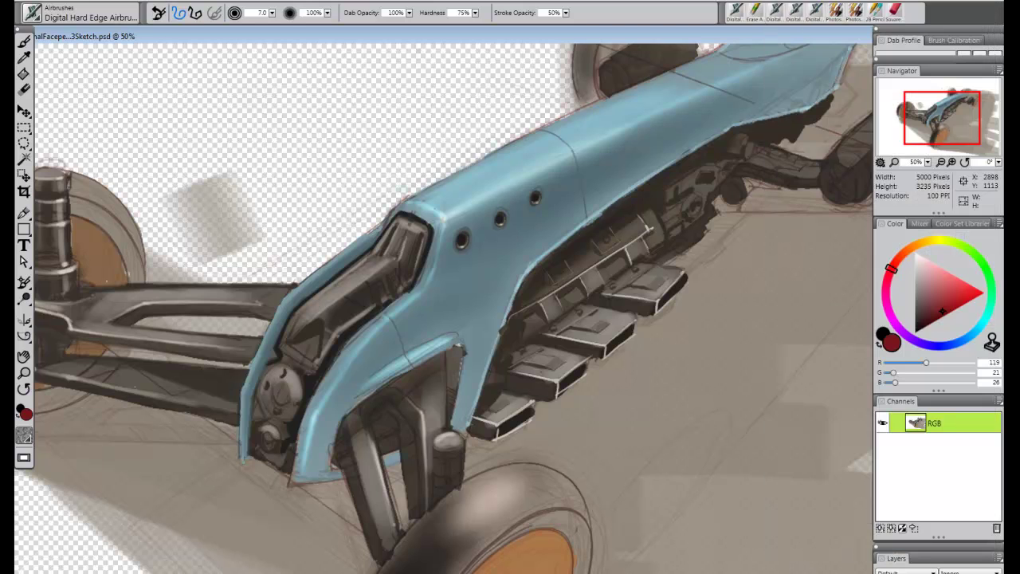
- Paint short dark red hoses between the blue body's lower edge and the engine block with the Digital Hard Edge Airbrush
{"action": "left_click", "coordinate": [578, 255]}
{"action": "key", "text": "bracketleft"}
{"action": "left_click_drag", "start_coordinate": [569, 241], "coordinate": [579, 256]}
{"action": "key", "text": "bracketright"}
{"action": "key", "text": "bracketright"}
{"action": "left_click_drag", "start_coordinate": [592, 223], "coordinate": [607, 239]}
{"action": "mouse_move", "coordinate": [550, 255]}
{"action": "left_mouse_down"}
{"action": "mouse_move", "coordinate": [558, 270]}
{"action": "mouse_move", "coordinate": [528, 277]}
{"action": "left_mouse_up"}
{"action": "left_click_drag", "start_coordinate": [612, 210], "coordinate": [624, 228]}
- Darken the red to RGB 46, 20, 22 and paint shadows on the engine's red hoses with the brush at size 5
{"action": "key", "text": "bracketleft"}
{"action": "key", "text": "bracketleft"}
{"action": "left_click_drag", "start_coordinate": [928, 318], "coordinate": [923, 323]}
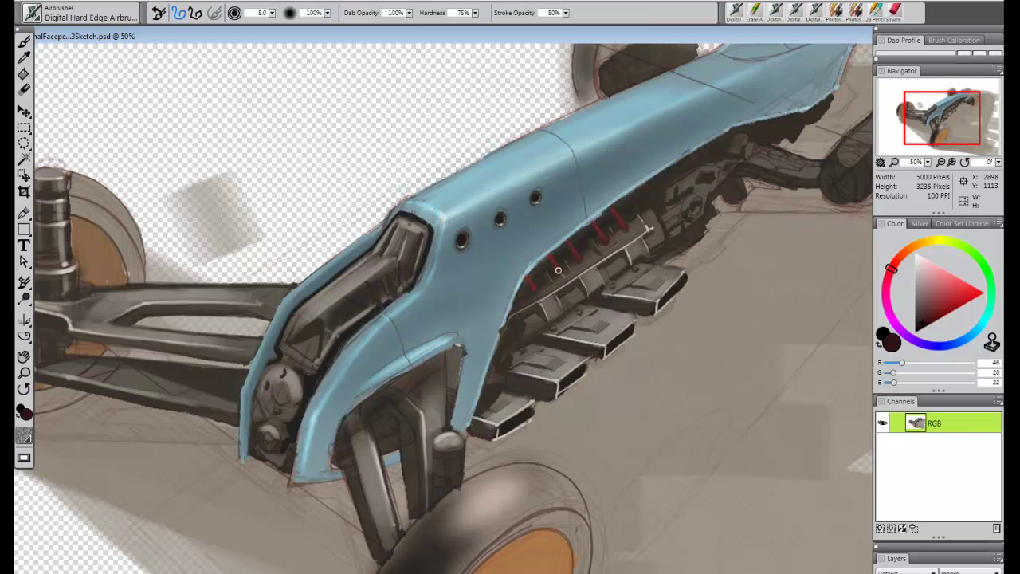
{"action": "key", "text": "bracketleft"}
- Sample dark brown (RGB 41, 37, 28) and softly shade around the red hoses with the Digital Soft Pressure Airbrush at size 14
{"action": "left_click", "coordinate": [532, 196]}
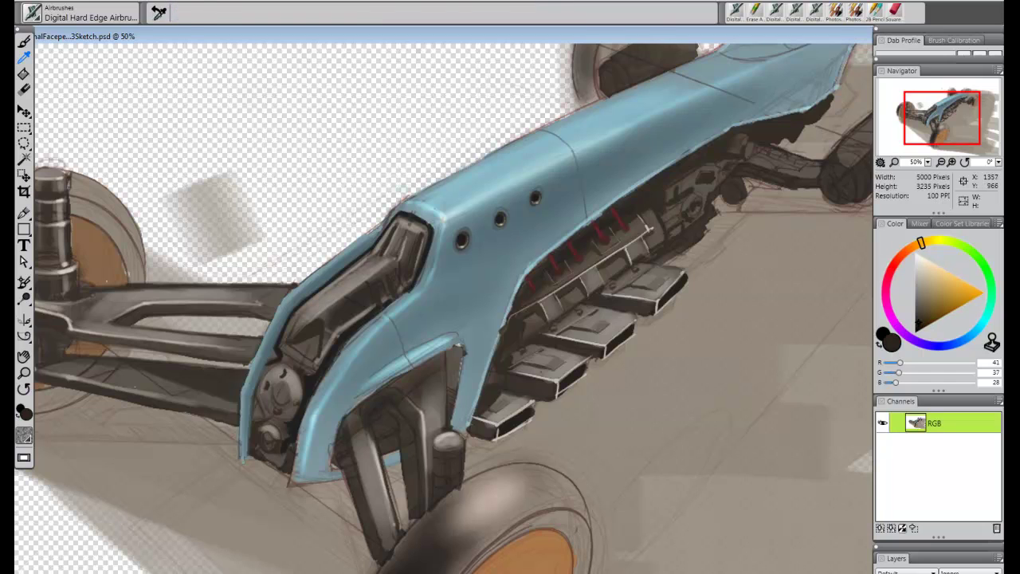
{"action": "left_click", "coordinate": [78, 13]}
{"action": "left_click", "coordinate": [174, 93]}
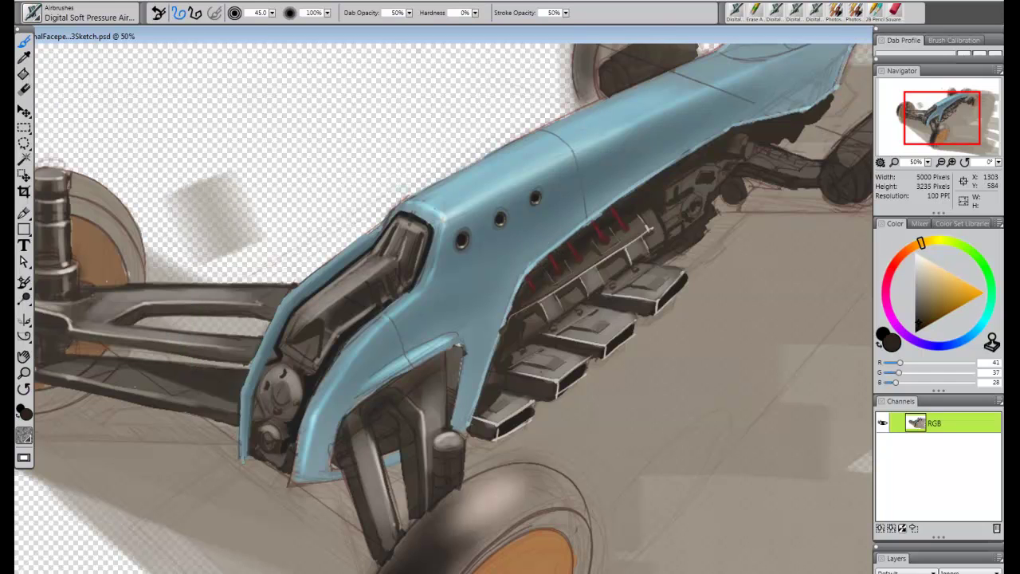
{"action": "key", "text": "bracketleft"}
{"action": "key", "text": "bracketleft"}
{"action": "key", "text": "bracketleft"}
{"action": "key", "text": "bracketleft"}
{"action": "key", "text": "bracketleft"}
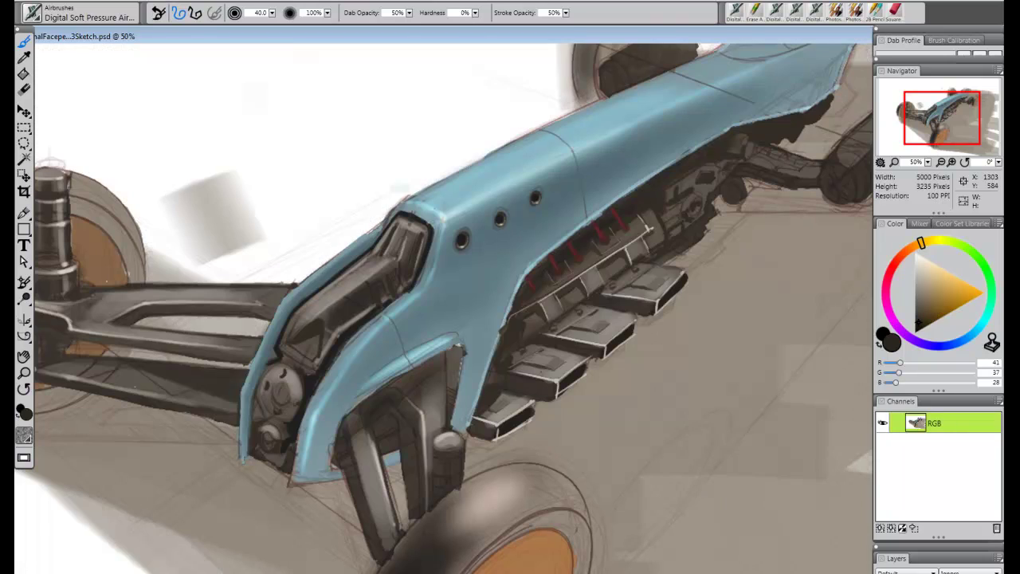
{"action": "key", "text": "bracketleft"}
{"action": "key", "text": "bracketleft"}
{"action": "key", "text": "bracketleft"}
{"action": "key", "text": "bracketleft"}
{"action": "key", "text": "bracketleft"}
{"action": "key", "text": "bracketleft"}
{"action": "key", "text": "bracketright"}
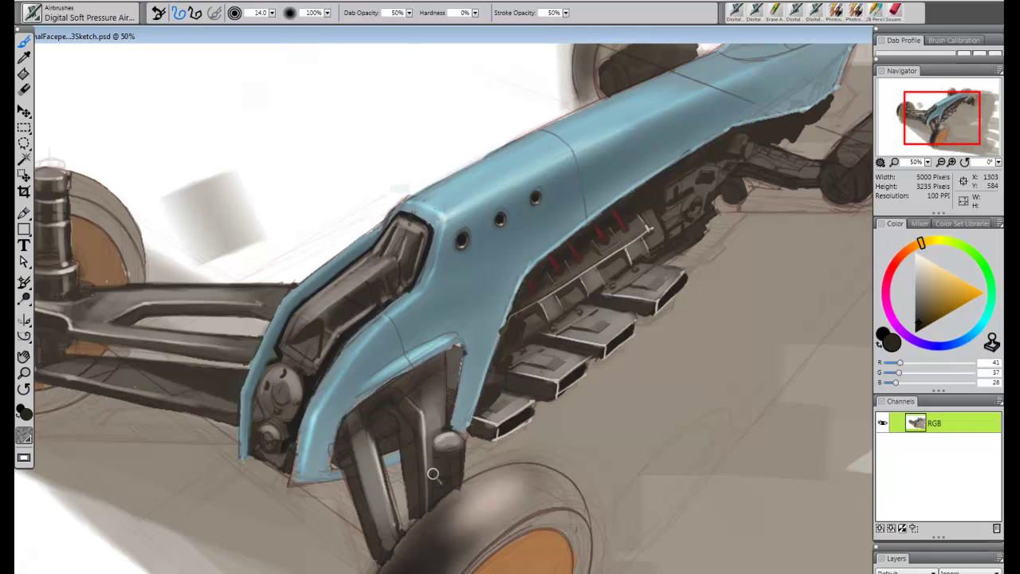
- Sample grey (RGB 144, 139, 132) and outline the engine panel behind the red hoses with the Digital Hard Edge Airbrush
{"action": "left_click", "coordinate": [24, 57]}
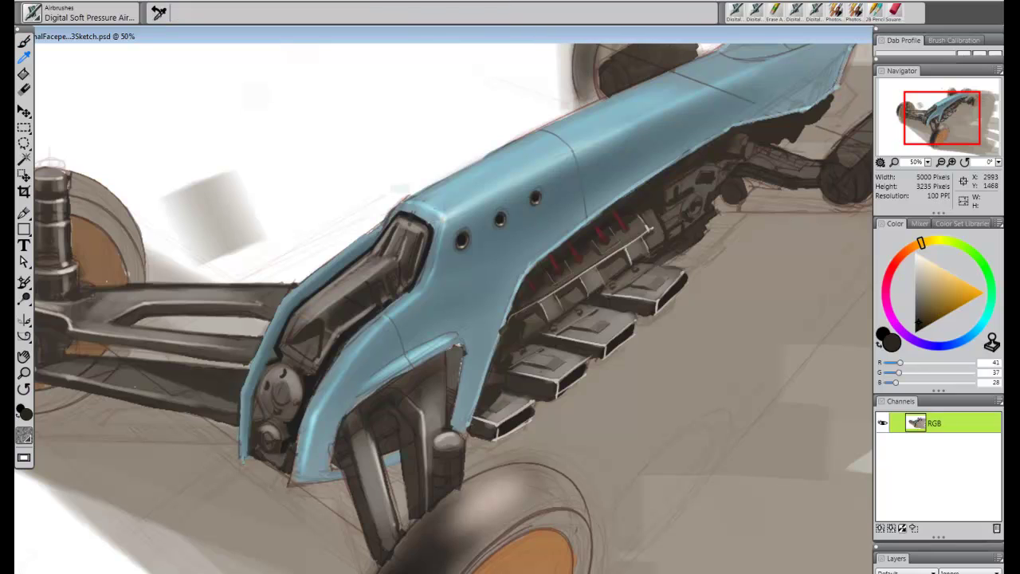
{"action": "left_click", "coordinate": [116, 198]}
{"action": "left_click", "coordinate": [60, 14]}
{"action": "left_click", "coordinate": [149, 62]}
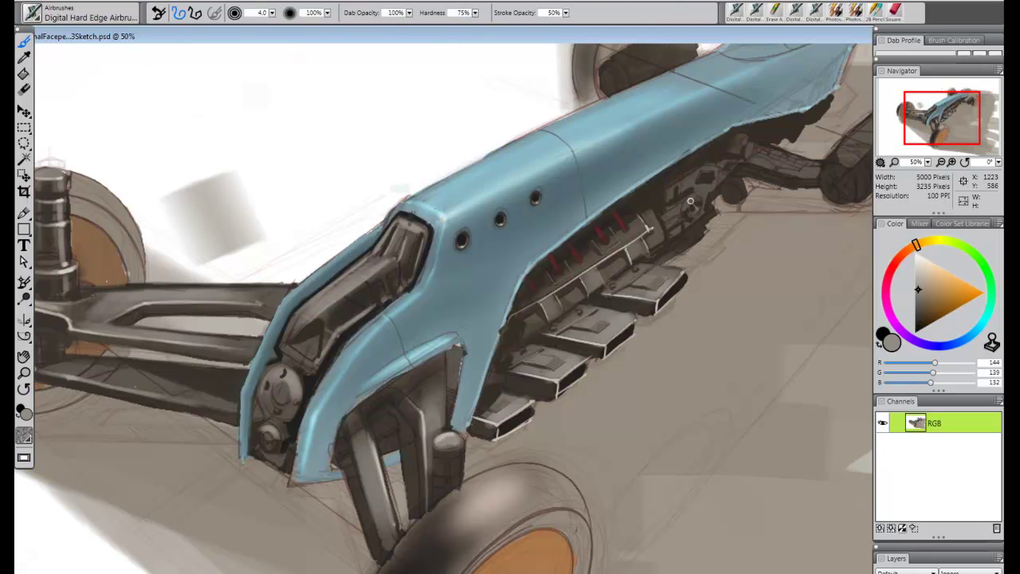
{"action": "key", "text": "bracketleft"}
{"action": "mouse_move", "coordinate": [664, 191]}
{"action": "left_mouse_down"}
{"action": "mouse_move", "coordinate": [661, 213]}
{"action": "mouse_move", "coordinate": [701, 167]}
{"action": "mouse_move", "coordinate": [721, 174]}
{"action": "left_mouse_up"}
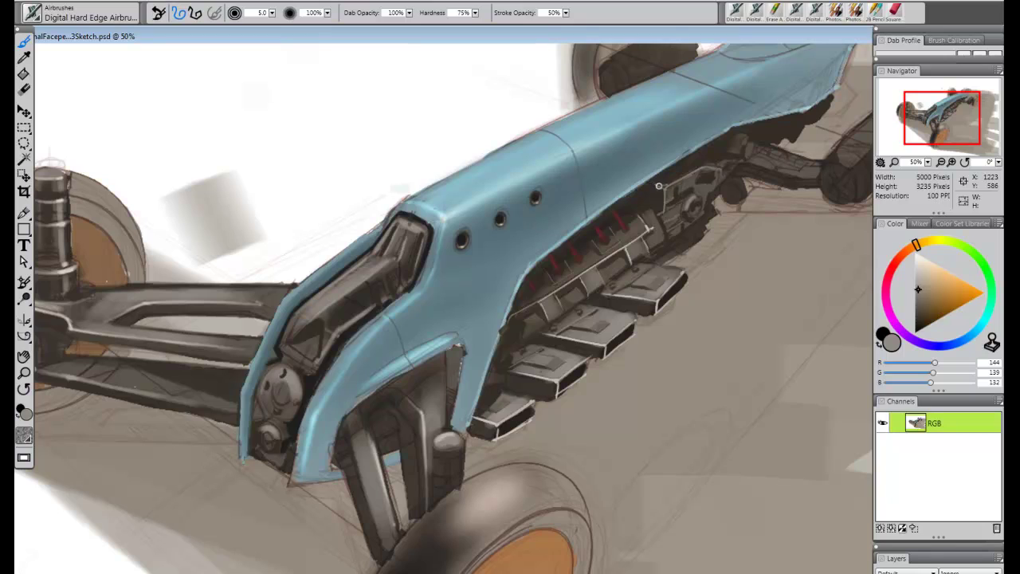
- Undo the last grey stroke and refine the details on the engine's rear panel and far suspension joint at size 3
{"action": "key", "text": "ctrl+z"}
{"action": "key", "text": "bracketright"}
{"action": "key", "text": "bracketleft"}
{"action": "key", "text": "bracketleft"}
{"action": "key", "text": "bracketleft"}
{"action": "key", "text": "bracketleft"}
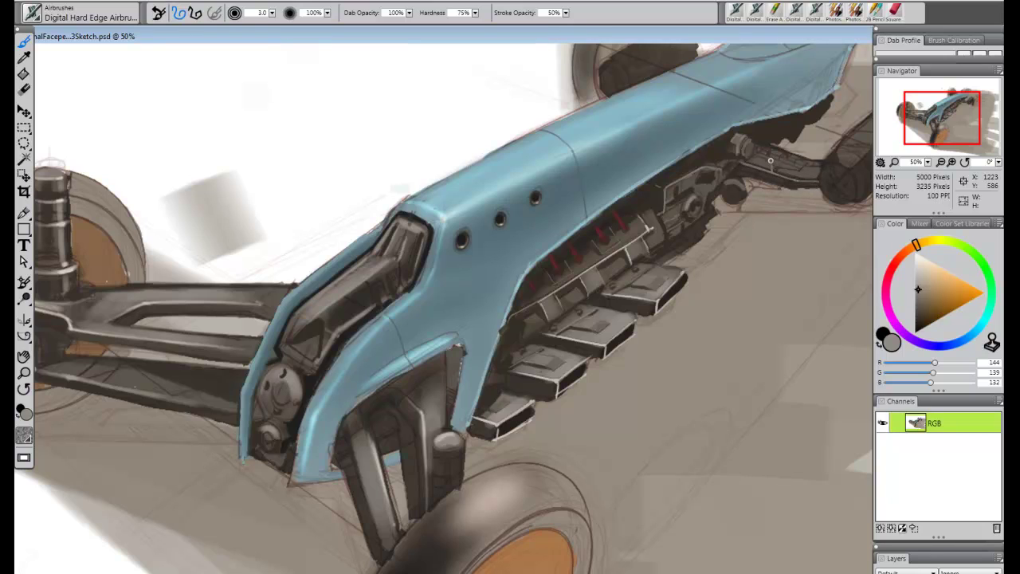
- Sample dark browns (RGB 53, 45, 37 and 54, 47, 38) and refine the far suspension arm and its joint at sizes 5 and 4
{"action": "left_click", "coordinate": [24, 57]}
{"action": "left_click", "coordinate": [702, 155]}
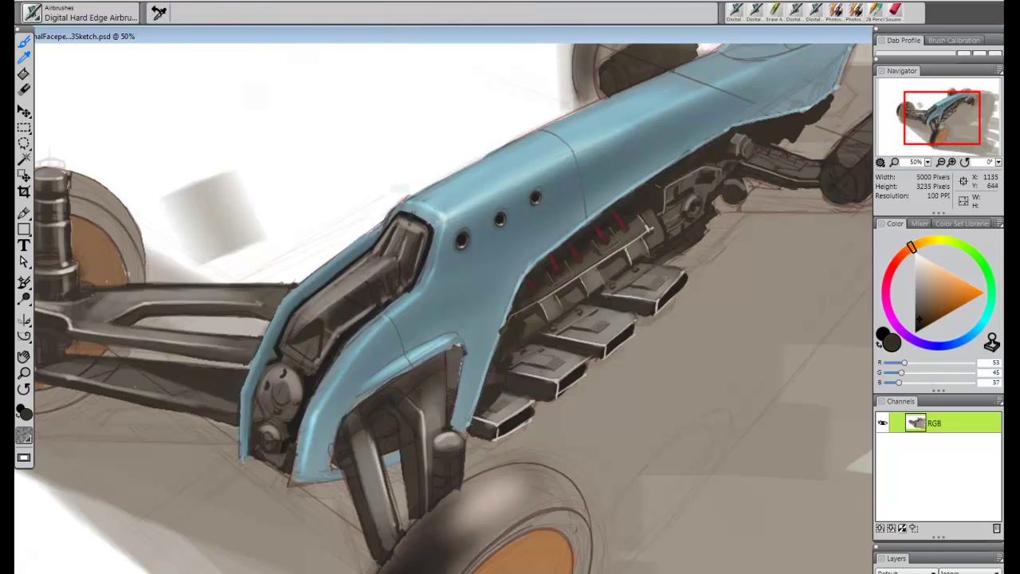
{"action": "key", "text": "b"}
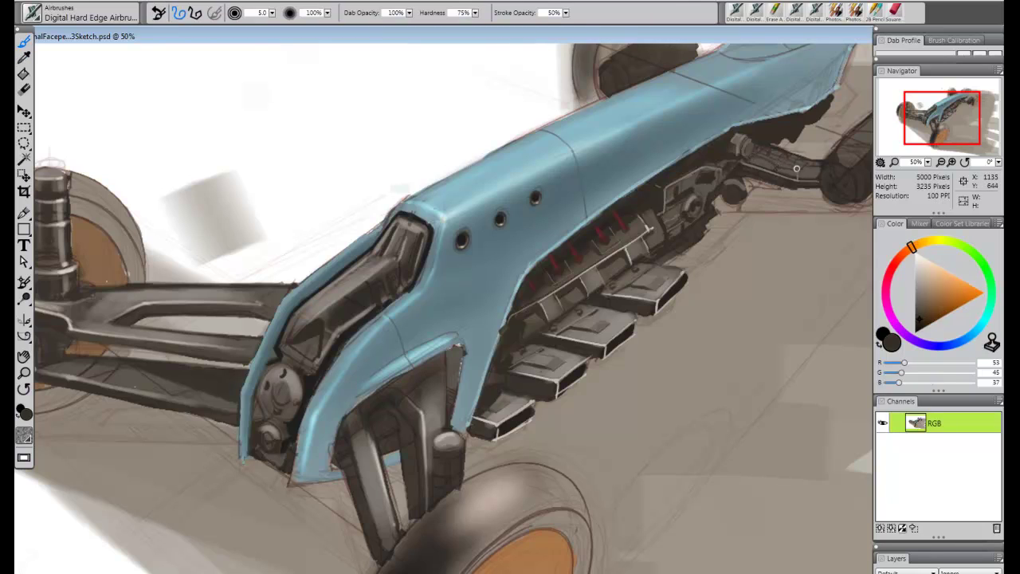
{"action": "left_click", "coordinate": [24, 56]}
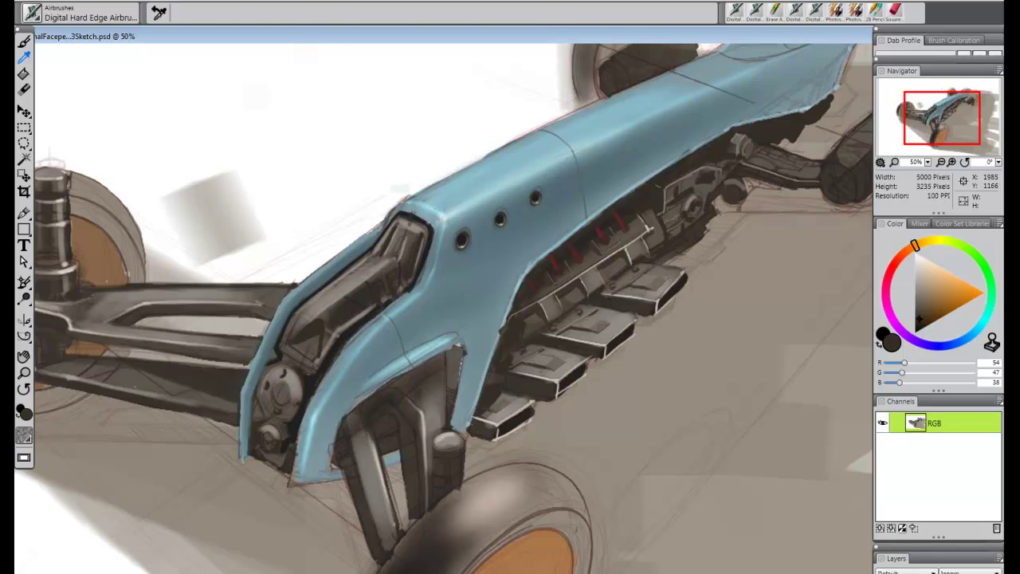
{"action": "key", "text": "b"}
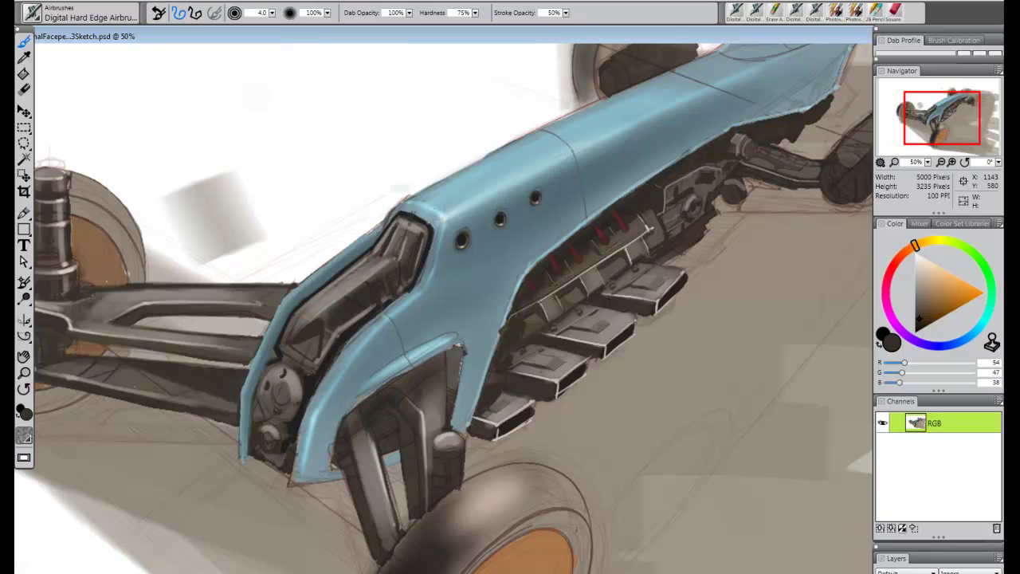
- Highlight the engine's rear fittings with sampled light grey (RGB 181, 177, 173) at size 3, and touch up the round fitting with dark brown
{"action": "key", "text": "d"}
{"action": "left_click", "coordinate": [743, 196]}
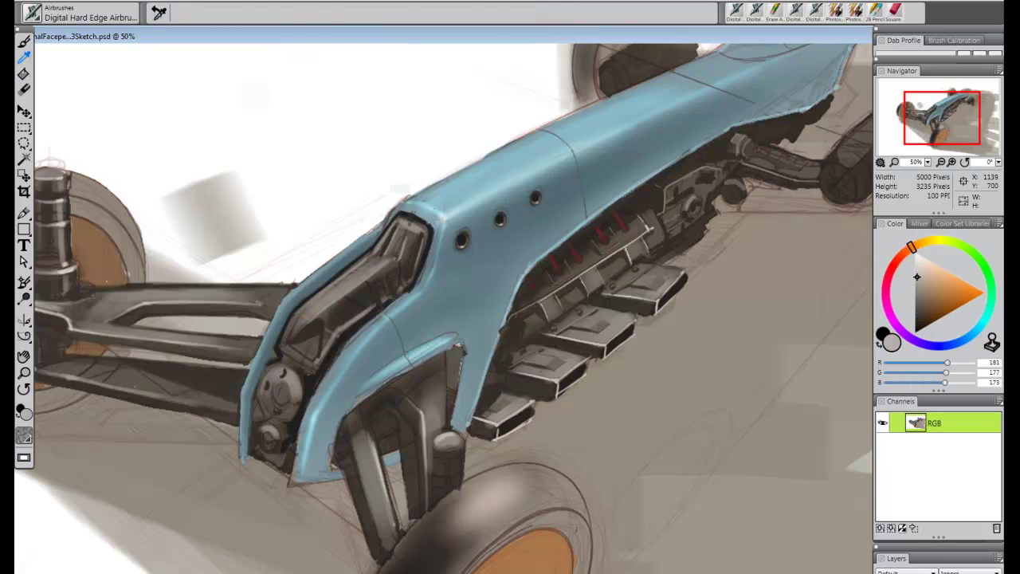
{"action": "key", "text": "b"}
{"action": "key", "text": "bracketleft"}
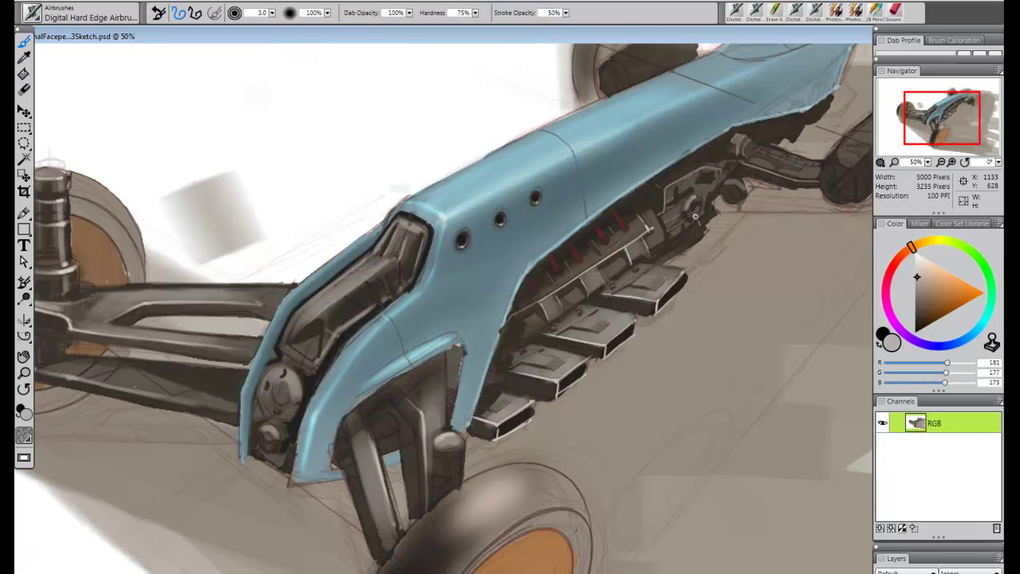
{"action": "key", "text": "bracketleft"}
{"action": "key", "text": "bracketright"}
{"action": "key", "text": "bracketleft"}
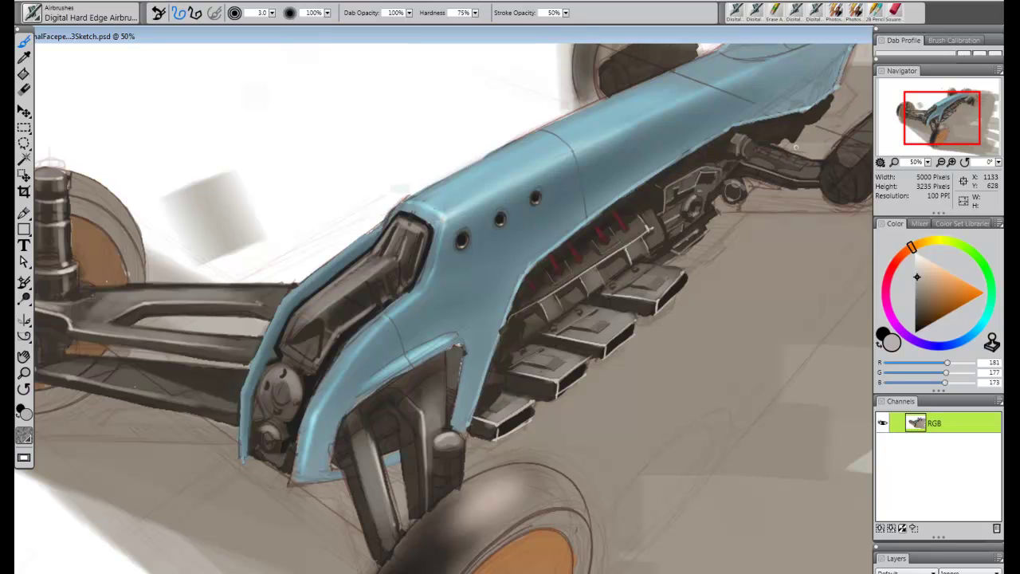
{"action": "left_click", "coordinate": [752, 182], "text": "alt"}
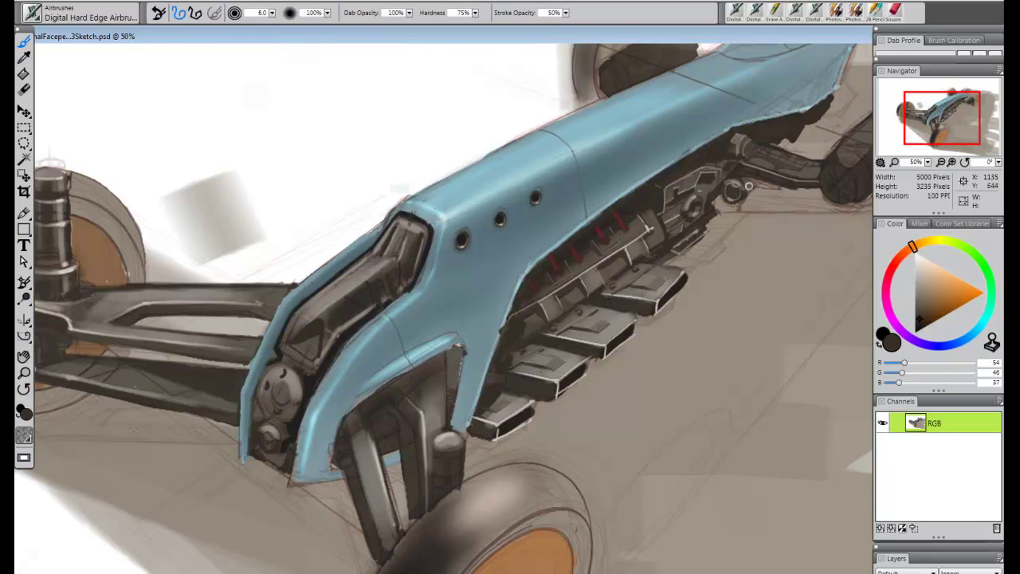
{"action": "key", "text": "bracketleft"}
- Sample grey (RGB 146, 139, 132) and paint a thin line beneath the body edge above the engine's rear panel at size 3
{"action": "left_click", "coordinate": [24, 57]}
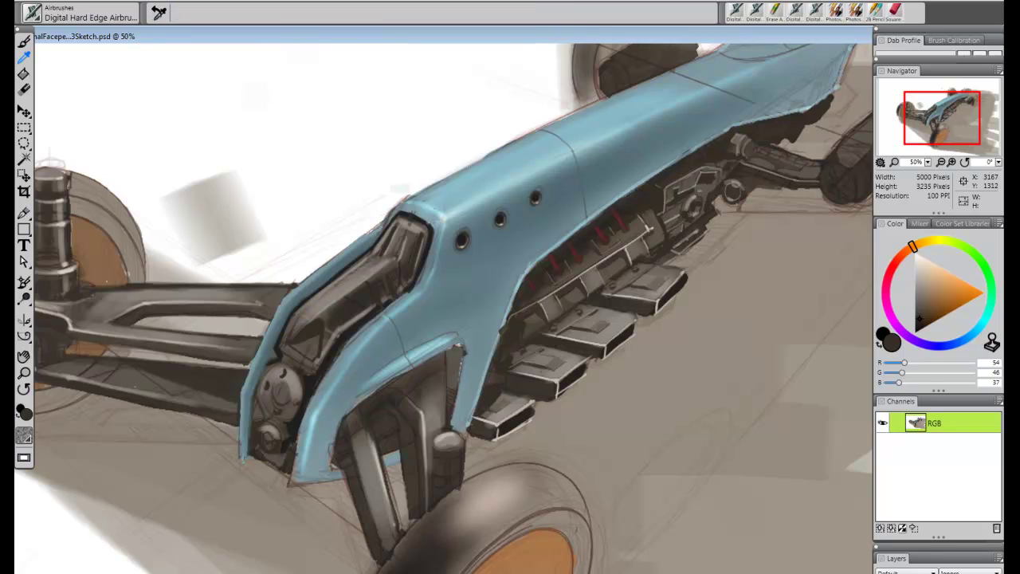
{"action": "left_click", "coordinate": [588, 242]}
{"action": "left_click", "coordinate": [24, 40]}
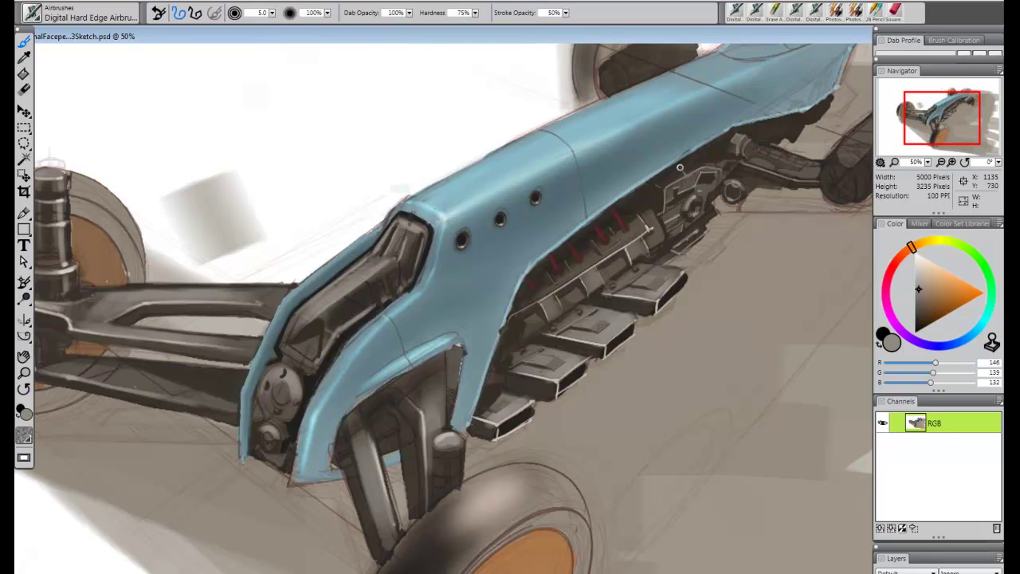
{"action": "key", "text": "bracketleft"}
{"action": "key", "text": "bracketleft"}
{"action": "left_click_drag", "start_coordinate": [680, 167], "coordinate": [709, 151]}
- Choose bright orange-red (RGB 237, 53, 17) and paint highlights on the engine's red hoses at size 3
{"action": "key", "text": "ctrl+minus"}
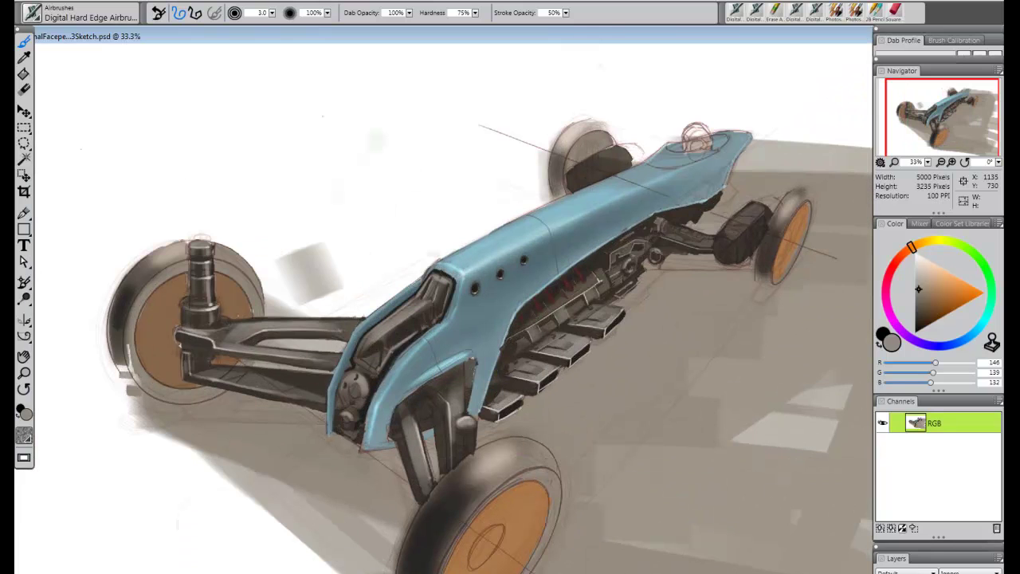
{"action": "key", "text": "ctrl+minus"}
{"action": "key", "text": "ctrl+plus"}
{"action": "key", "text": "ctrl+plus"}
{"action": "key", "text": "ctrl+plus"}
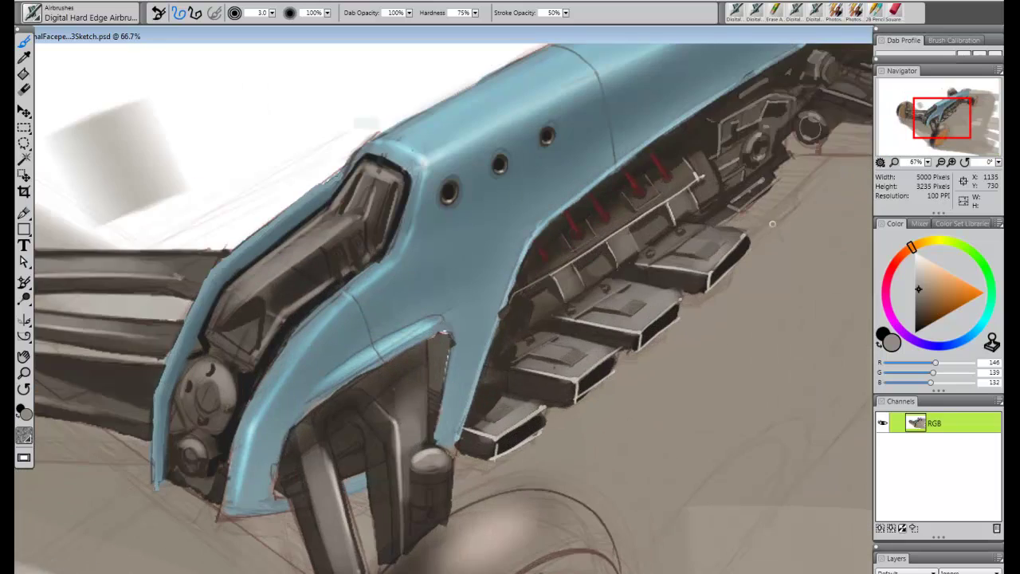
{"action": "left_click_drag", "start_coordinate": [777, 203], "coordinate": [562, 335]}
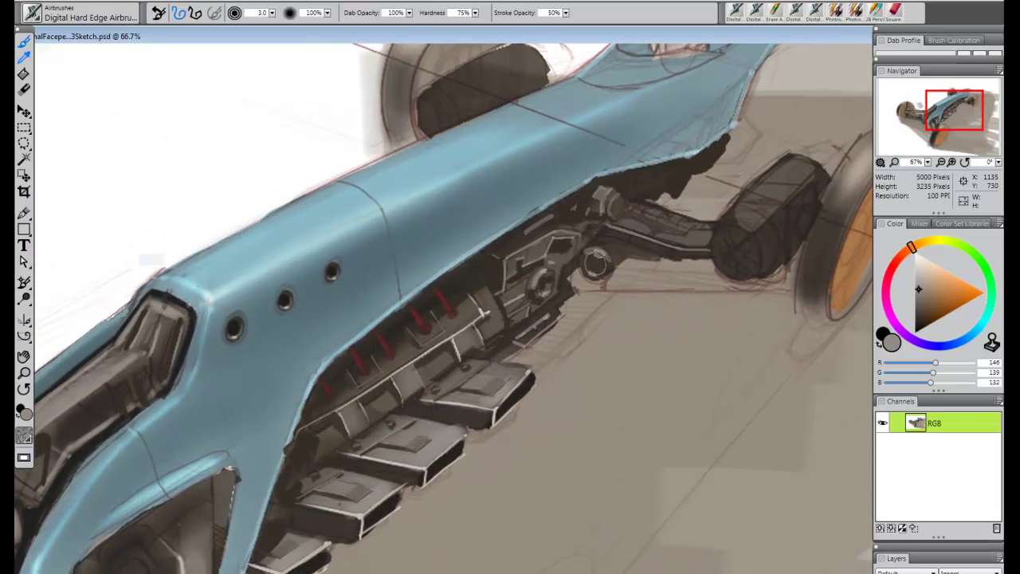
{"action": "left_click", "coordinate": [24, 58]}
{"action": "left_click", "coordinate": [894, 263]}
{"action": "left_click_drag", "start_coordinate": [961, 288], "coordinate": [962, 285]}
{"action": "left_click_drag", "start_coordinate": [900, 257], "coordinate": [897, 259]}
{"action": "left_click", "coordinate": [977, 293]}
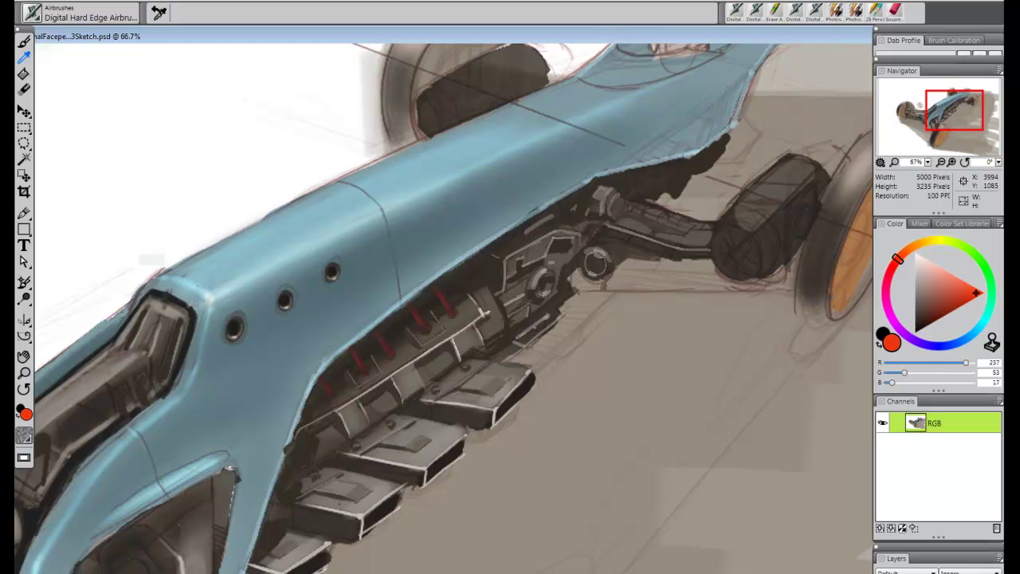
{"action": "key", "text": "b"}
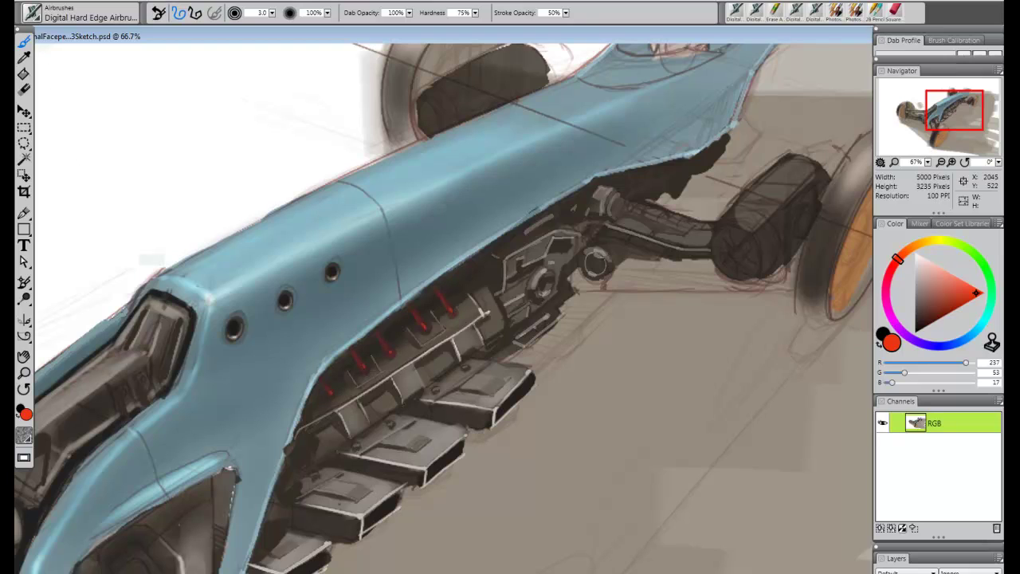
- Sample grey (RGB 143, 137, 132), then dark brown (RGB 50, 42, 36), and touch up the engine and exhaust pipe edges at size 3
{"action": "left_click", "coordinate": [23, 57]}
{"action": "left_click", "coordinate": [470, 319]}
{"action": "left_click", "coordinate": [479, 323]}
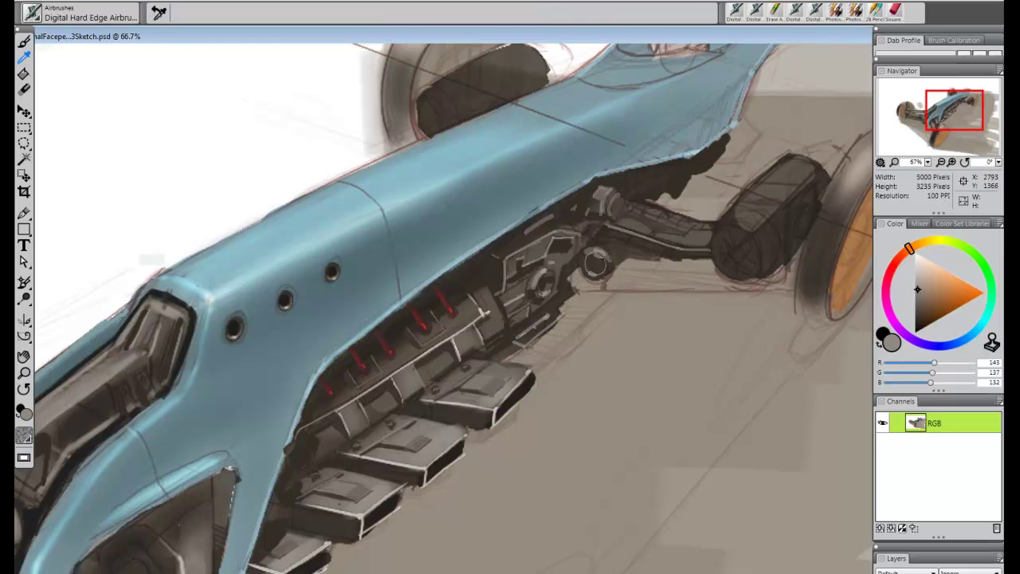
{"action": "left_click", "coordinate": [486, 279]}
{"action": "key", "text": "b"}
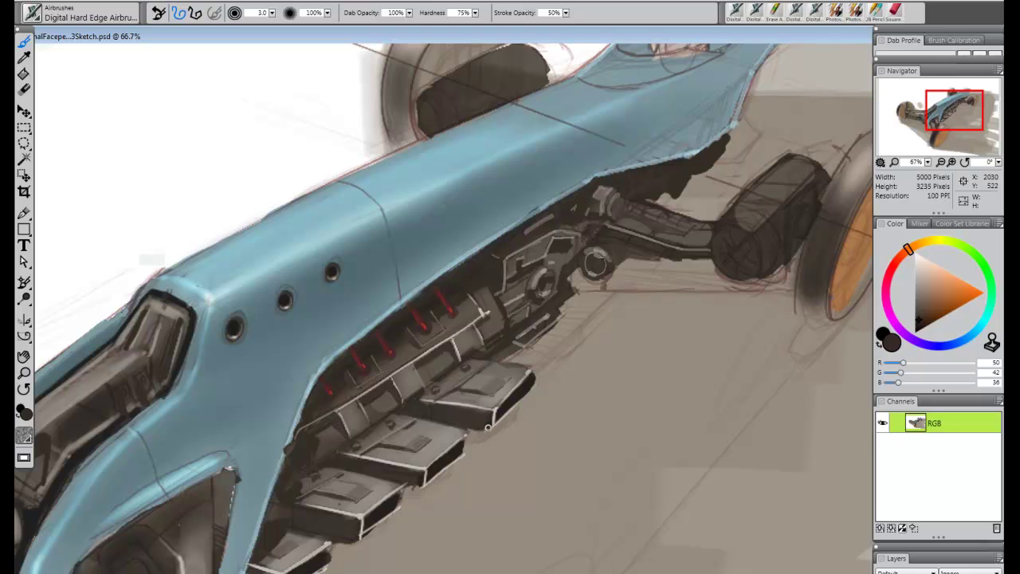
- Sample light blue (RGB 159, 198, 212) from the body highlight and paint a thin highlight along the body's lower edge at size 3
{"action": "left_click", "coordinate": [24, 58]}
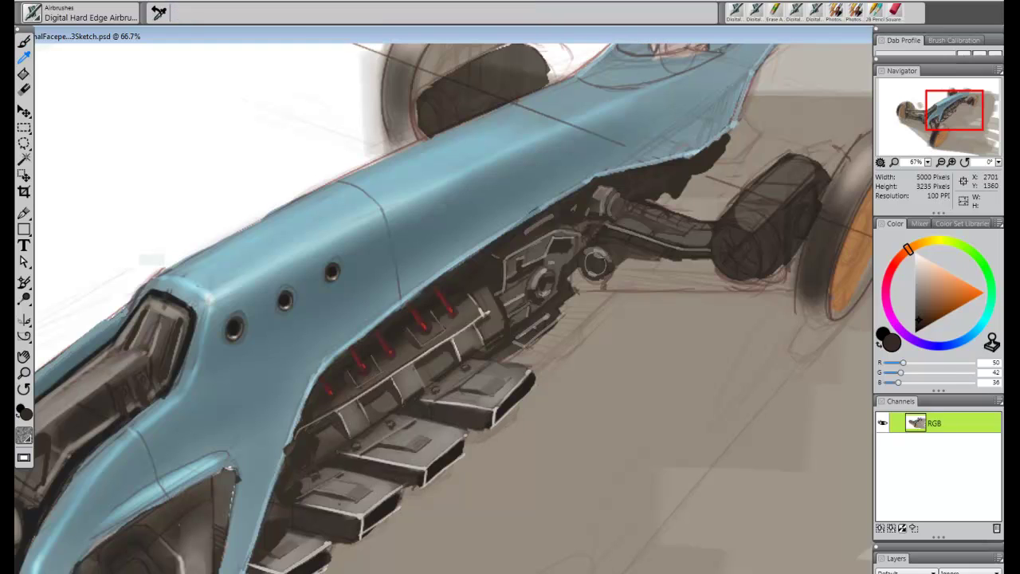
{"action": "left_click", "coordinate": [206, 296]}
{"action": "left_click", "coordinate": [24, 42]}
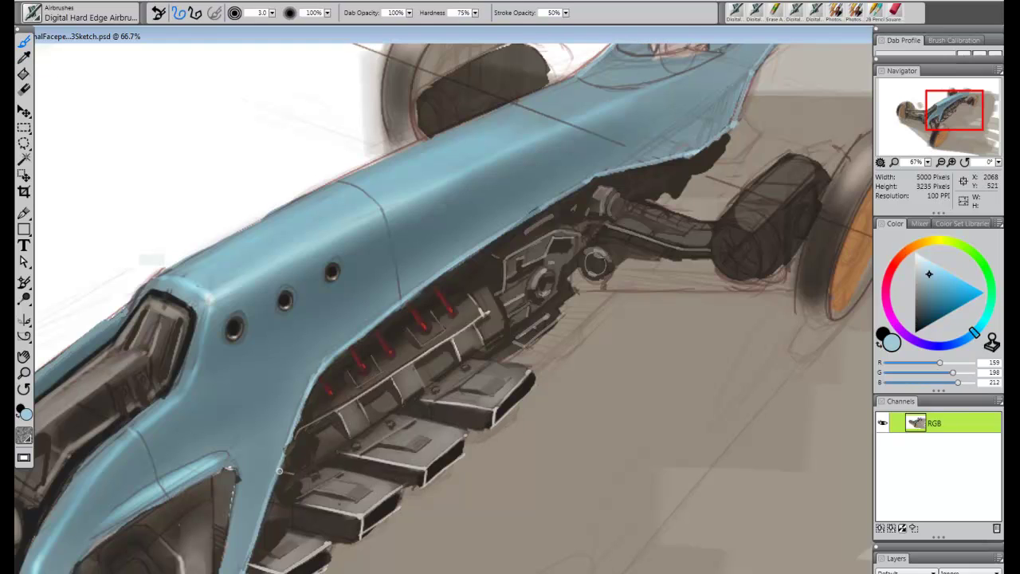
- Sample muted blue (RGB 106, 135, 144) and soften the body's lower edge highlight with the Digital Soft Pressure Airbrush at size 18
{"action": "left_click", "coordinate": [24, 58]}
{"action": "left_click", "coordinate": [80, 12]}
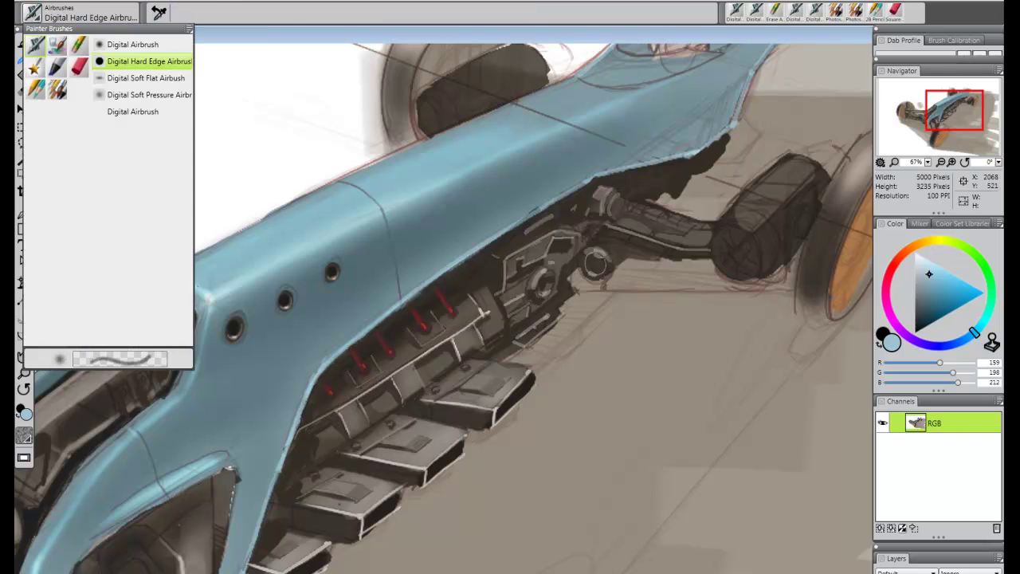
{"action": "left_click", "coordinate": [132, 111]}
{"action": "left_click", "coordinate": [24, 57]}
{"action": "left_click", "coordinate": [225, 319]}
{"action": "left_click", "coordinate": [79, 12]}
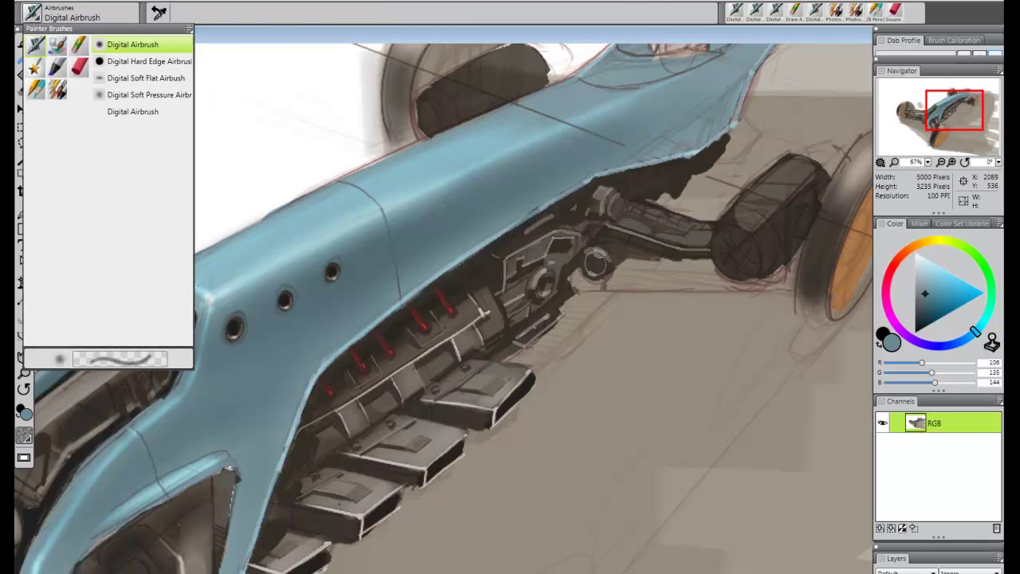
{"action": "left_click", "coordinate": [149, 94]}
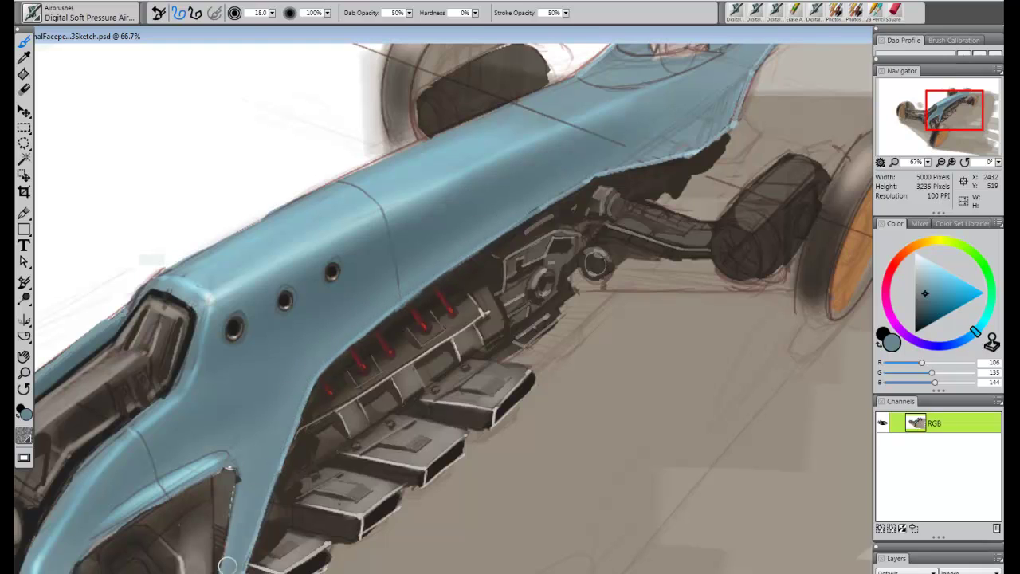
- Briefly hide the car painting layer to compare it with the canvas beneath, and drop the layer onto the canvas
{"action": "key", "text": "ctrl+minus"}
{"action": "key", "text": "ctrl+minus"}
{"action": "key", "text": "ctrl+minus"}
{"action": "key", "text": "ctrl+minus"}
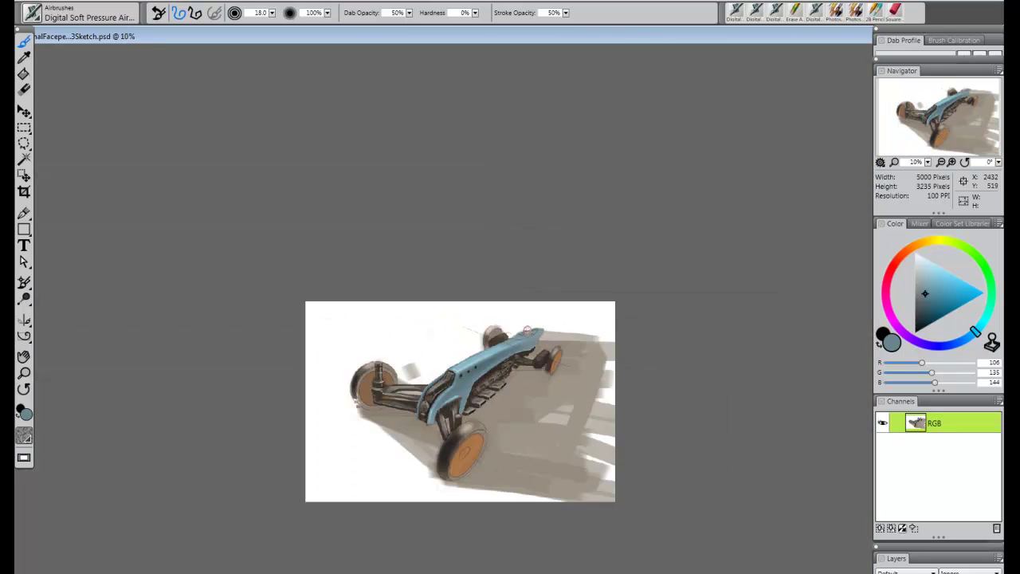
{"action": "key", "text": "ctrl+equal"}
{"action": "mouse_move", "coordinate": [652, 227]}
{"action": "left_mouse_down"}
{"action": "mouse_move", "coordinate": [632, 214]}
{"action": "mouse_move", "coordinate": [795, 199]}
{"action": "mouse_move", "coordinate": [607, 176]}
{"action": "mouse_move", "coordinate": [587, 149]}
{"action": "mouse_move", "coordinate": [632, 200]}
{"action": "mouse_move", "coordinate": [628, 225]}
{"action": "left_mouse_up"}
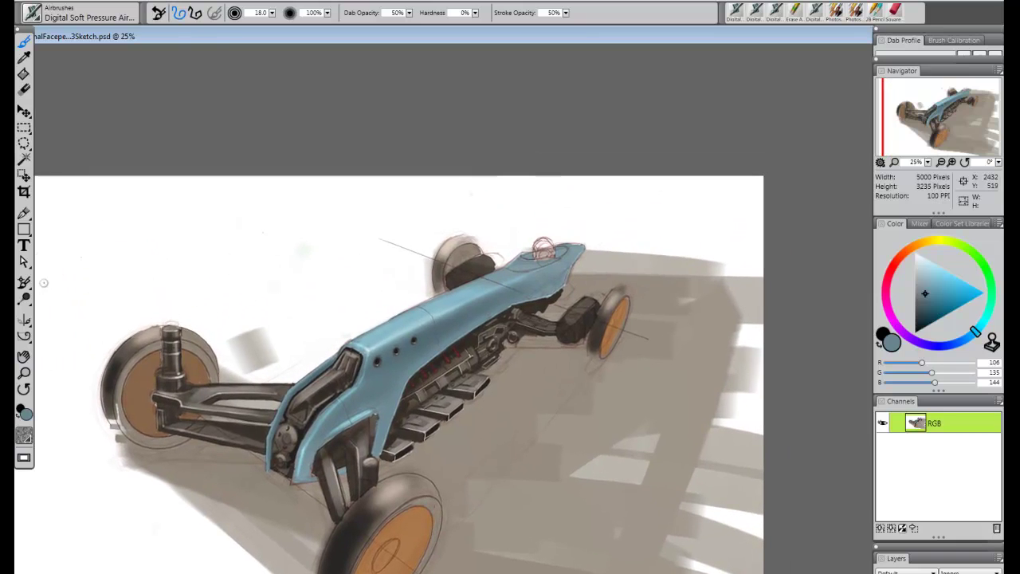
{"action": "key", "text": "ctrl+plus"}
{"action": "key", "text": "ctrl+plus"}
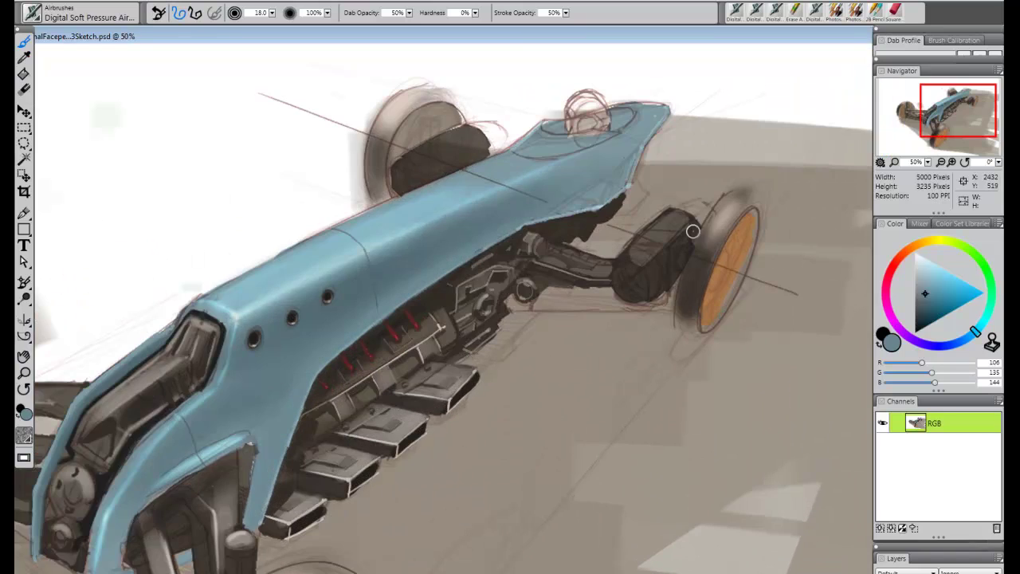
{"action": "key", "text": "ctrl+minus"}
{"action": "left_click", "coordinate": [882, 573]}
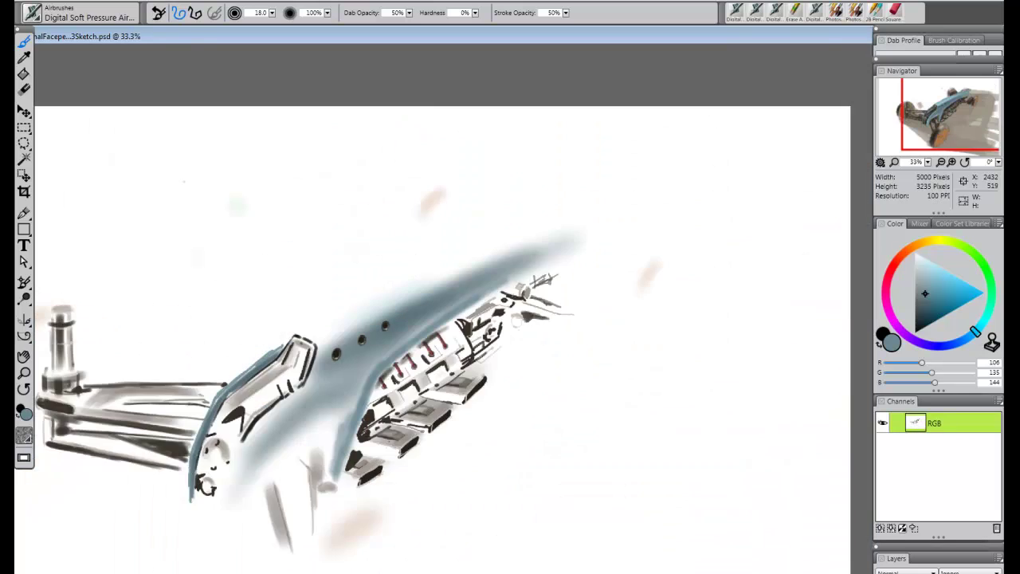
{"action": "left_click", "coordinate": [882, 573]}
{"action": "left_click", "coordinate": [999, 557]}
{"action": "left_click", "coordinate": [798, 252]}
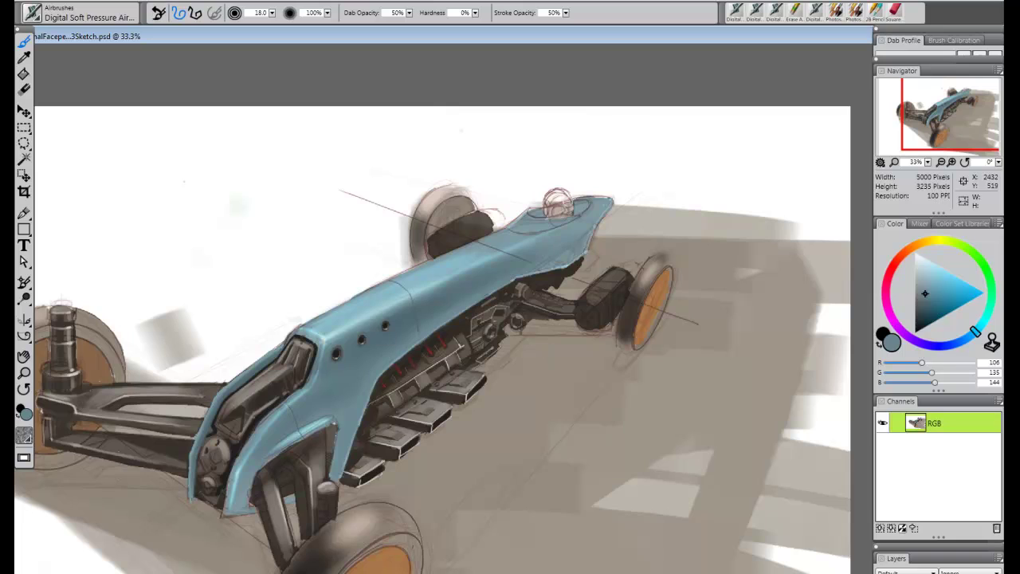
- Sample dark brown (RGB 81, 70, 57) and paint in the driver's head in the cockpit at size 18
{"action": "left_click_drag", "start_coordinate": [549, 206], "coordinate": [565, 207]}
{"action": "key", "text": "ctrl+z"}
{"action": "left_click", "coordinate": [24, 57]}
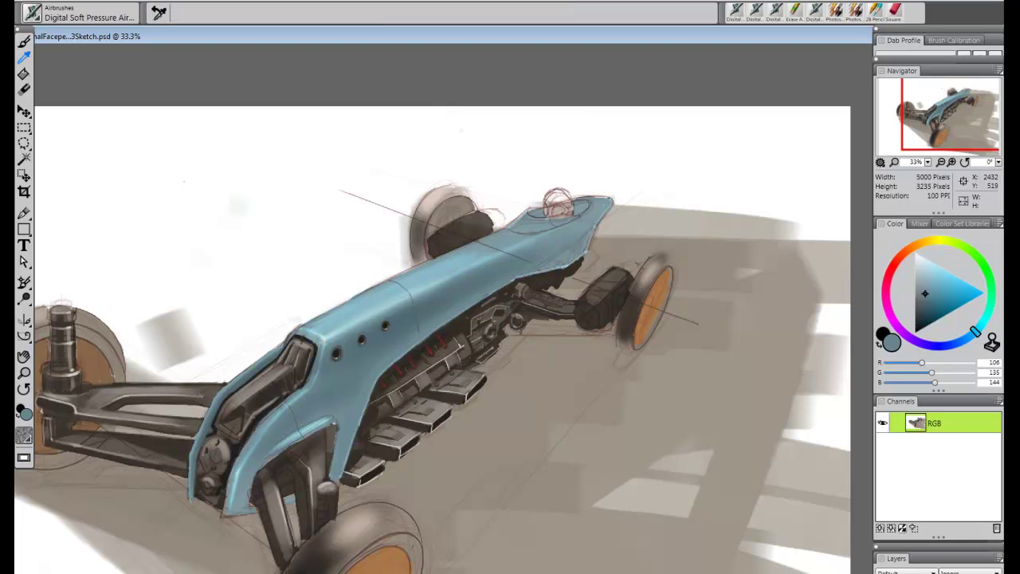
{"action": "left_click", "coordinate": [462, 233]}
{"action": "left_click", "coordinate": [23, 41]}
{"action": "left_click_drag", "start_coordinate": [550, 193], "coordinate": [558, 199]}
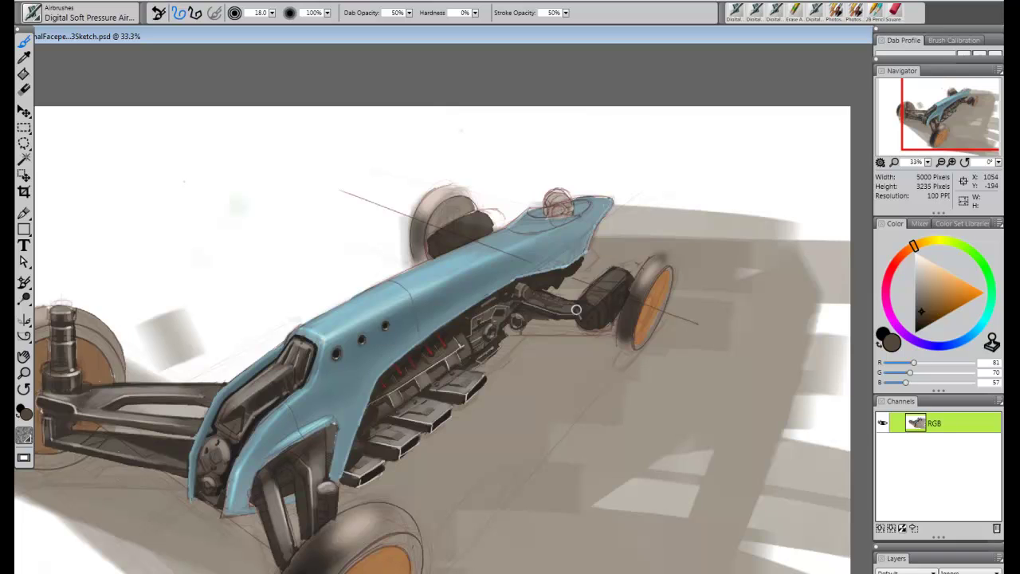
{"action": "left_click_drag", "start_coordinate": [576, 310], "coordinate": [576, 319]}
- Sample blue from the body, darken it to RGB 55, 78, 85, and shade the cockpit opening around the driver, reducing the brush to size 8
{"action": "key", "text": "bracketleft"}
{"action": "key", "text": "d"}
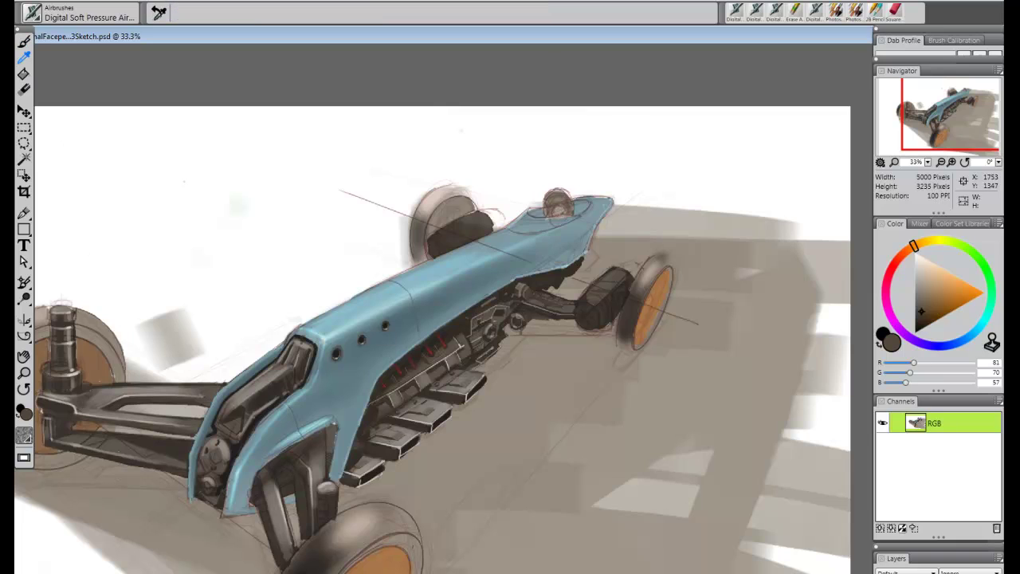
{"action": "left_click", "coordinate": [424, 325]}
{"action": "key", "text": "b"}
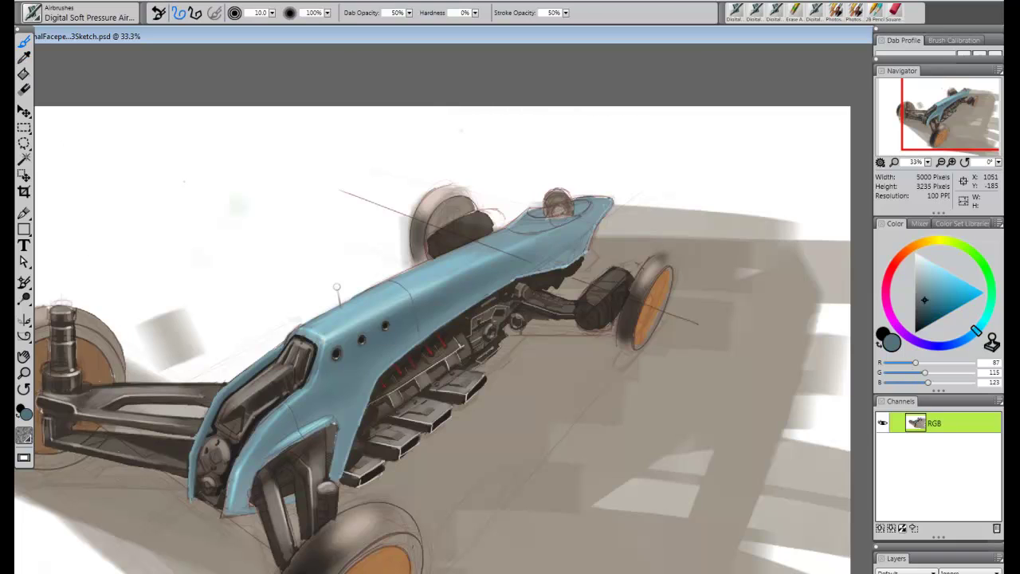
{"action": "left_click", "coordinate": [924, 310]}
{"action": "mouse_move", "coordinate": [575, 204]}
{"action": "left_mouse_down"}
{"action": "mouse_move", "coordinate": [586, 206]}
{"action": "mouse_move", "coordinate": [574, 204]}
{"action": "left_mouse_up"}
{"action": "key", "text": "bracketleft"}
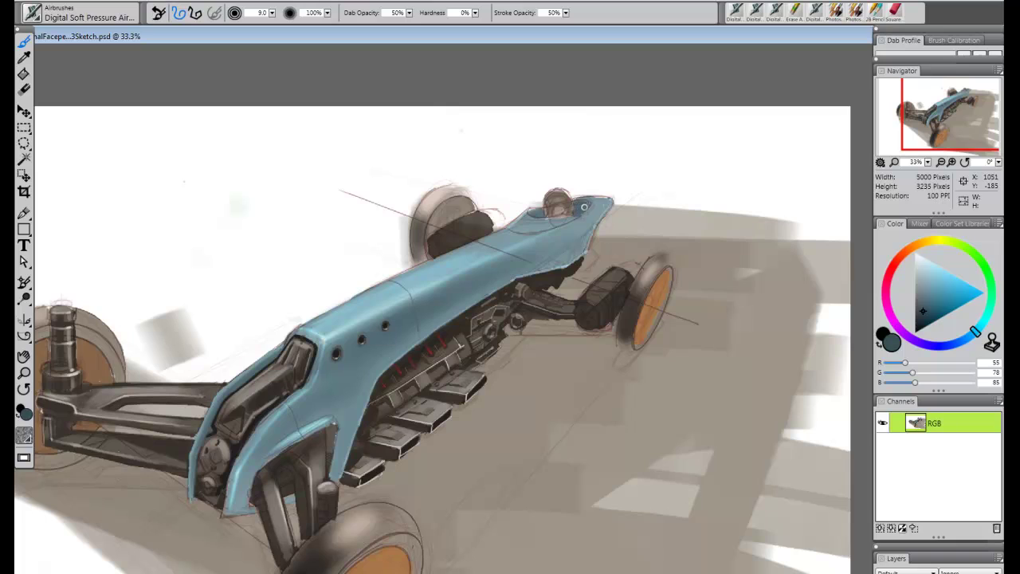
{"action": "left_click_drag", "start_coordinate": [542, 216], "coordinate": [531, 213]}
- Try a soft airbrush stroke along the body in front of the cockpit on a new layer
{"action": "left_click", "coordinate": [998, 558]}
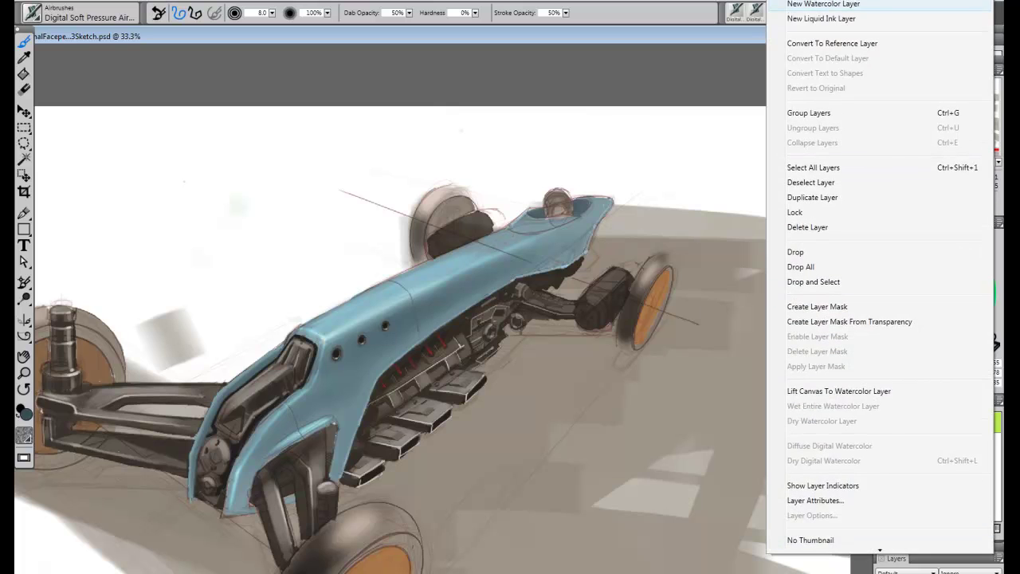
{"action": "left_click", "coordinate": [824, 0]}
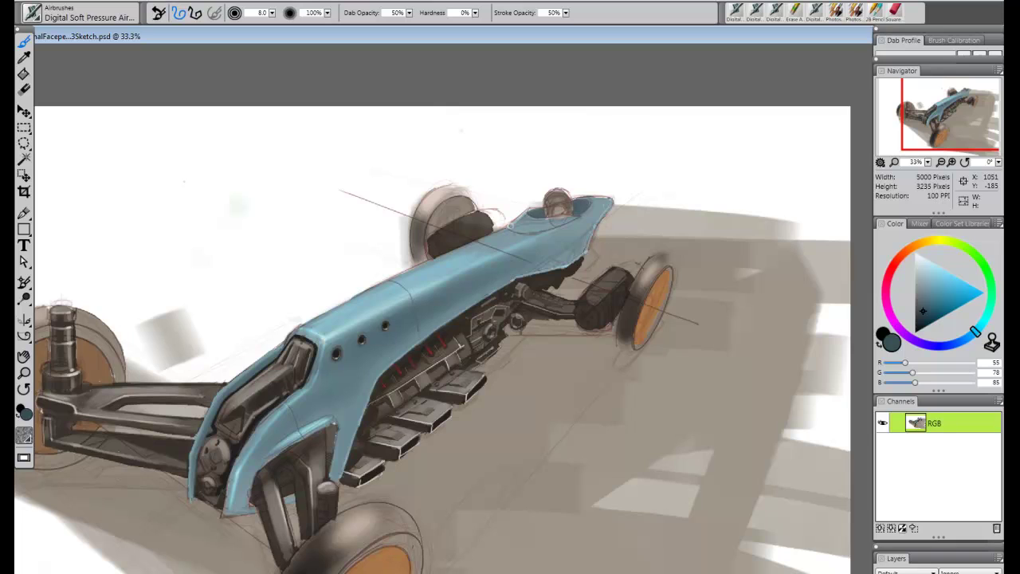
{"action": "mouse_move", "coordinate": [512, 227]}
{"action": "left_mouse_down"}
{"action": "mouse_move", "coordinate": [530, 233]}
{"action": "mouse_move", "coordinate": [537, 211]}
{"action": "mouse_move", "coordinate": [465, 251]}
{"action": "left_mouse_up"}
{"action": "key", "text": "ctrl+z"}
{"action": "key", "text": "ctrl+z"}
- Erase stray sketch lines around the driver's head and cockpit edge with the Erase All Hard eraser at size 4
{"action": "left_click", "coordinate": [32, 12]}
{"action": "left_click", "coordinate": [128, 61]}
{"action": "left_click", "coordinate": [32, 12]}
{"action": "left_click", "coordinate": [79, 46]}
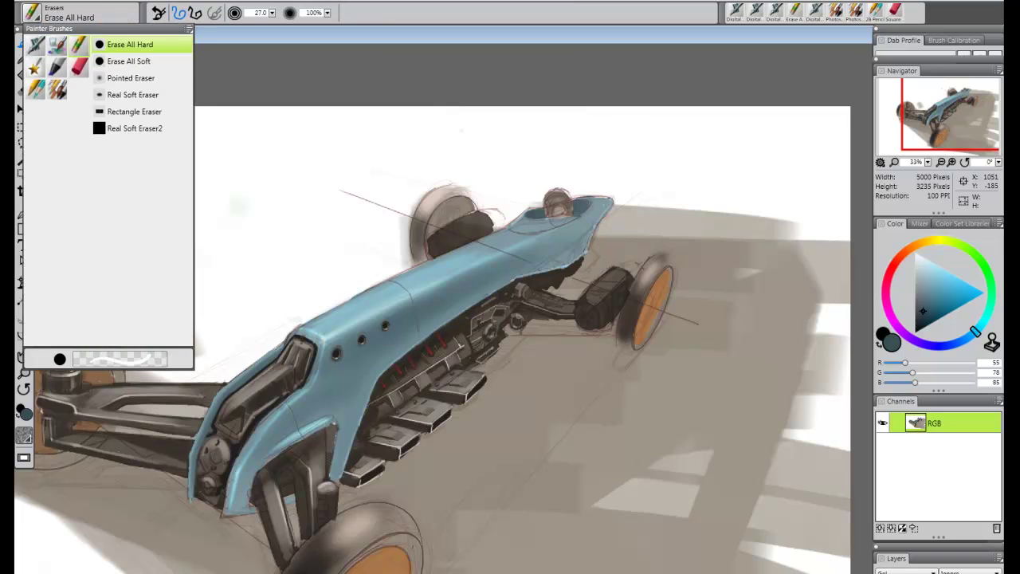
{"action": "left_click", "coordinate": [127, 43]}
{"action": "left_click_drag", "start_coordinate": [524, 214], "coordinate": [539, 208]}
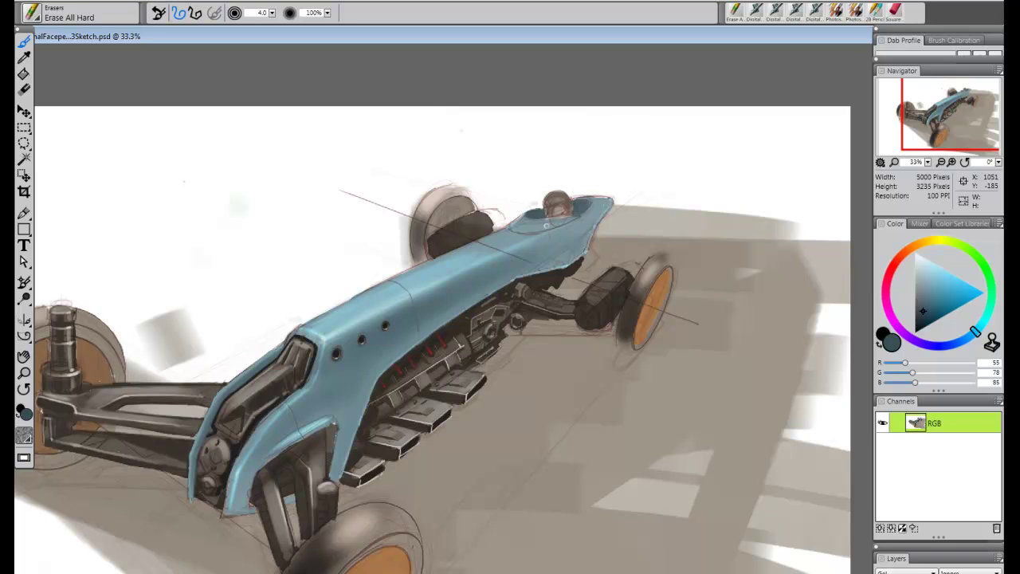
{"action": "left_click_drag", "start_coordinate": [526, 223], "coordinate": [549, 222]}
{"action": "key", "text": "ctrl+z"}
- Choose light grey (RGB 176, 181, 182) and paint the panel in front of the cockpit with the Digital Airbrush at size 7
{"action": "left_click", "coordinate": [24, 57]}
{"action": "left_click", "coordinate": [532, 226]}
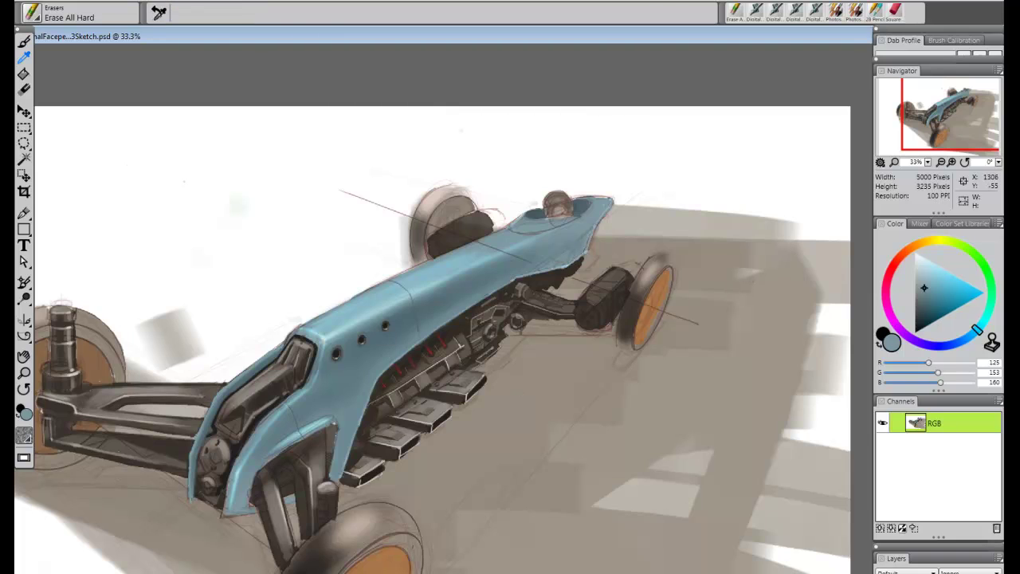
{"action": "left_click", "coordinate": [23, 41]}
{"action": "left_click", "coordinate": [32, 14]}
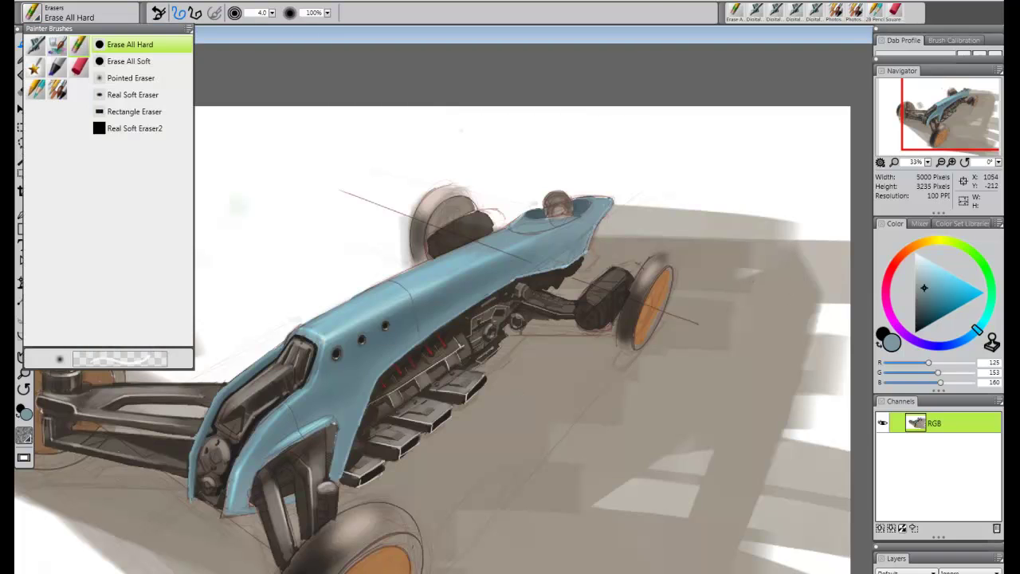
{"action": "left_click", "coordinate": [36, 46]}
{"action": "left_click", "coordinate": [132, 44]}
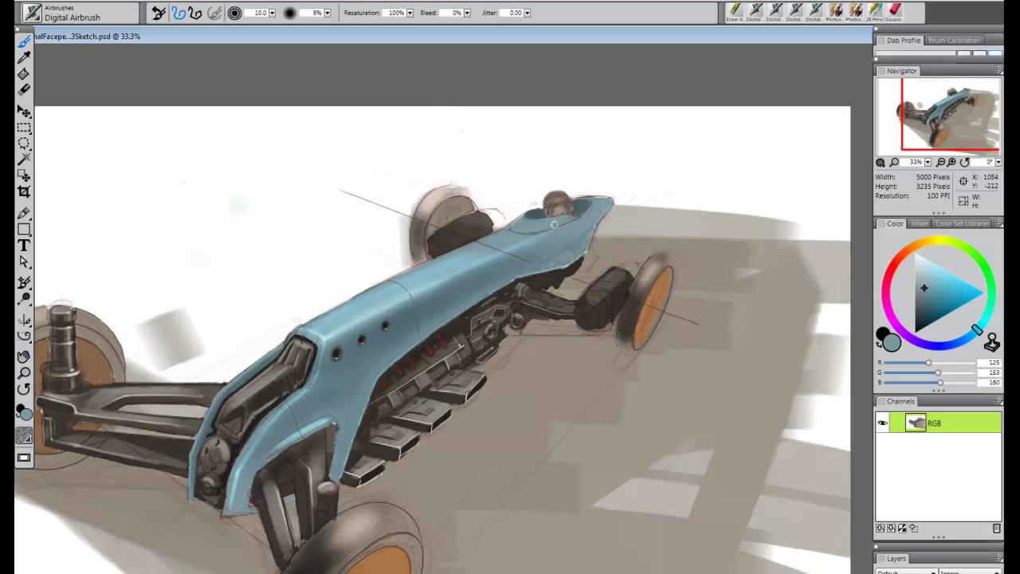
{"action": "left_click_drag", "start_coordinate": [316, 339], "coordinate": [319, 343]}
{"action": "left_click_drag", "start_coordinate": [924, 287], "coordinate": [917, 276]}
{"action": "mouse_move", "coordinate": [514, 225]}
{"action": "left_mouse_down"}
{"action": "mouse_move", "coordinate": [564, 215]}
{"action": "mouse_move", "coordinate": [542, 223]}
{"action": "left_mouse_up"}
{"action": "key", "text": "]"}
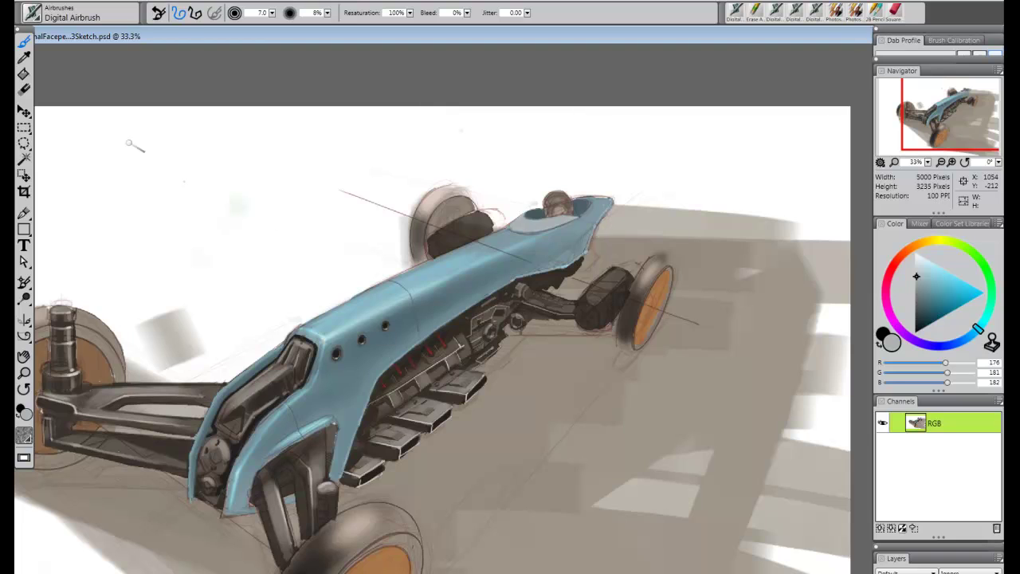
- Switch to the Digital Soft Pressure Airbrush at size 35 and collapse the selected layers into one
{"action": "left_click", "coordinate": [72, 13]}
{"action": "left_click", "coordinate": [160, 94]}
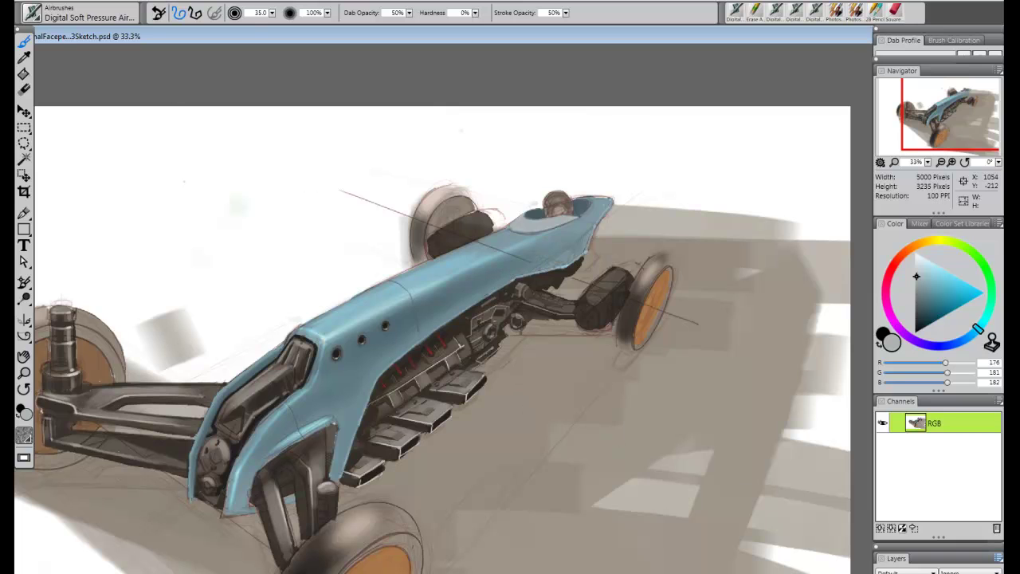
{"action": "left_click", "coordinate": [998, 558]}
{"action": "left_click", "coordinate": [801, 244]}
{"action": "left_click", "coordinate": [998, 558]}
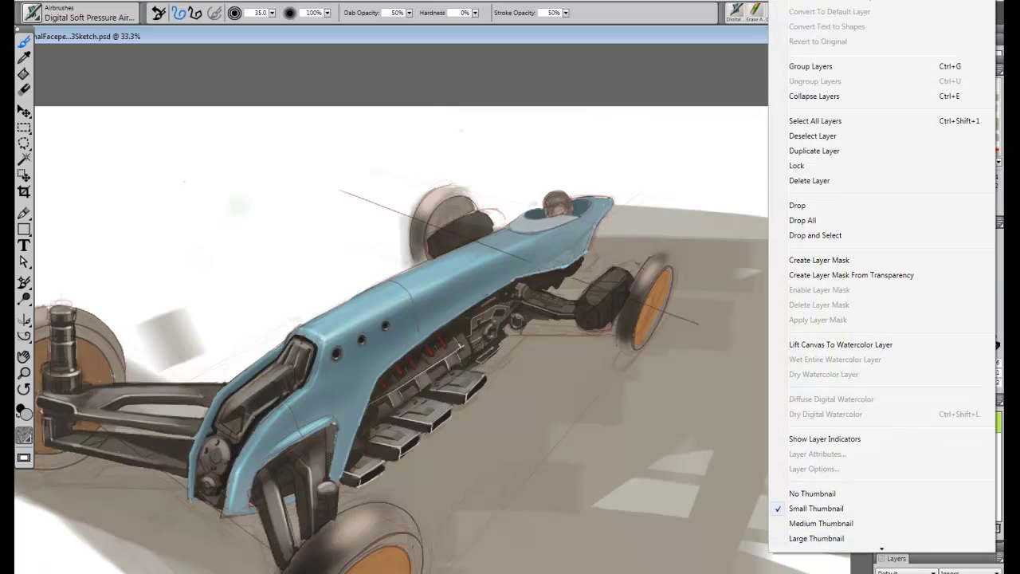
{"action": "left_click", "coordinate": [813, 66]}
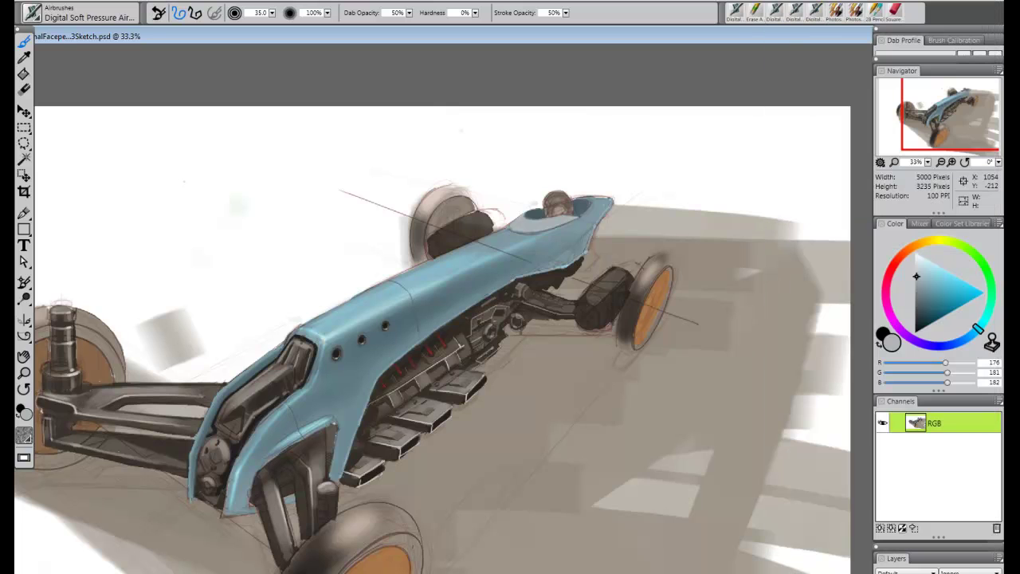
{"action": "left_click", "coordinate": [998, 558]}
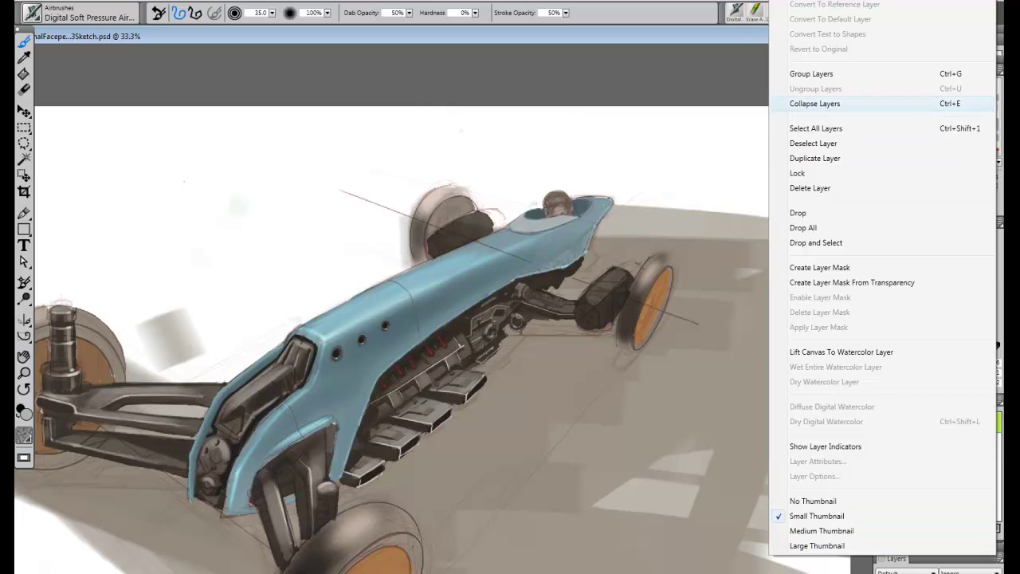
{"action": "key", "text": "Escape"}
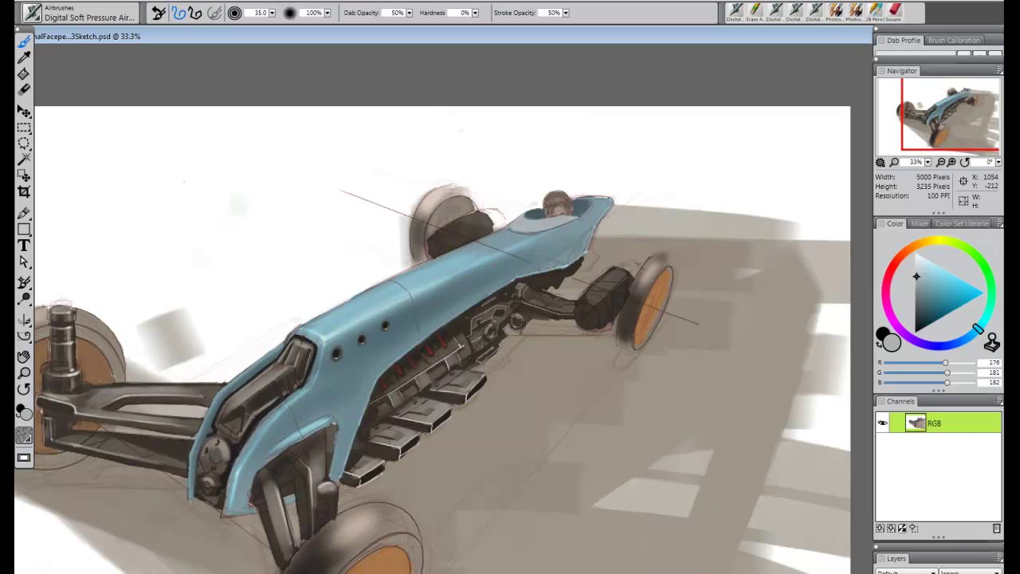
{"action": "left_click", "coordinate": [998, 558]}
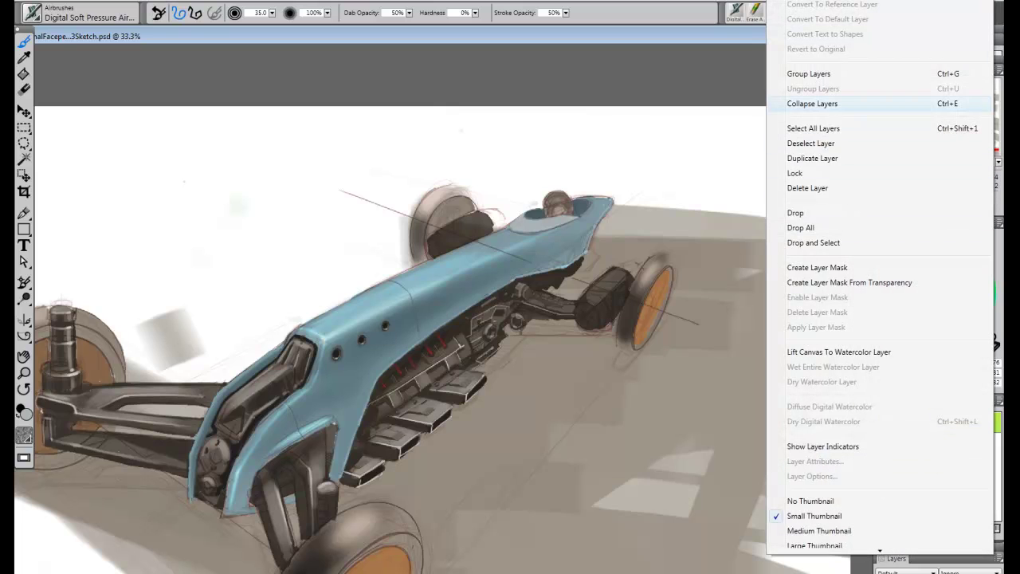
{"action": "left_click", "coordinate": [812, 104]}
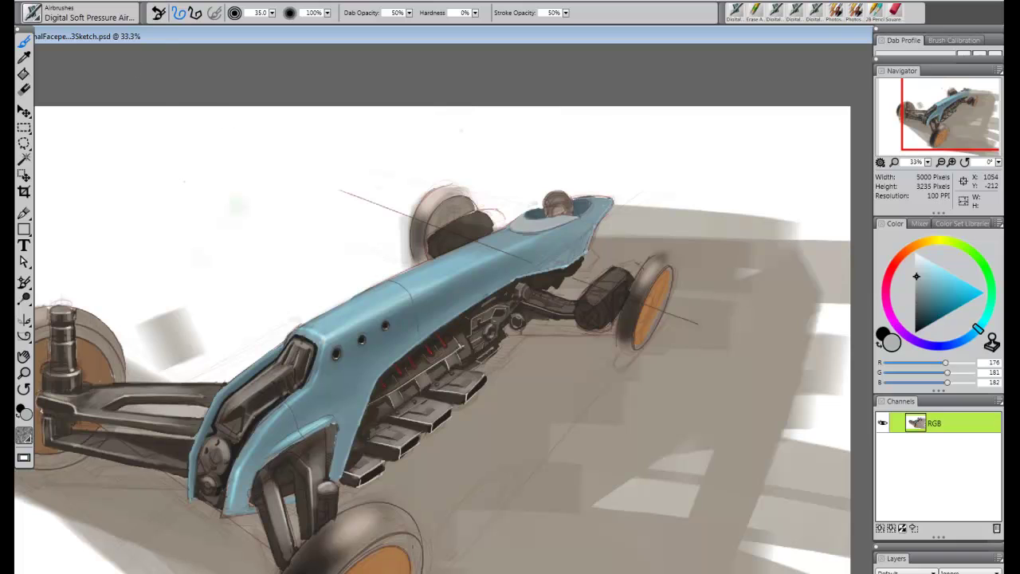
{"action": "left_click", "coordinate": [25, 0]}
{"action": "left_click", "coordinate": [51, 128]}
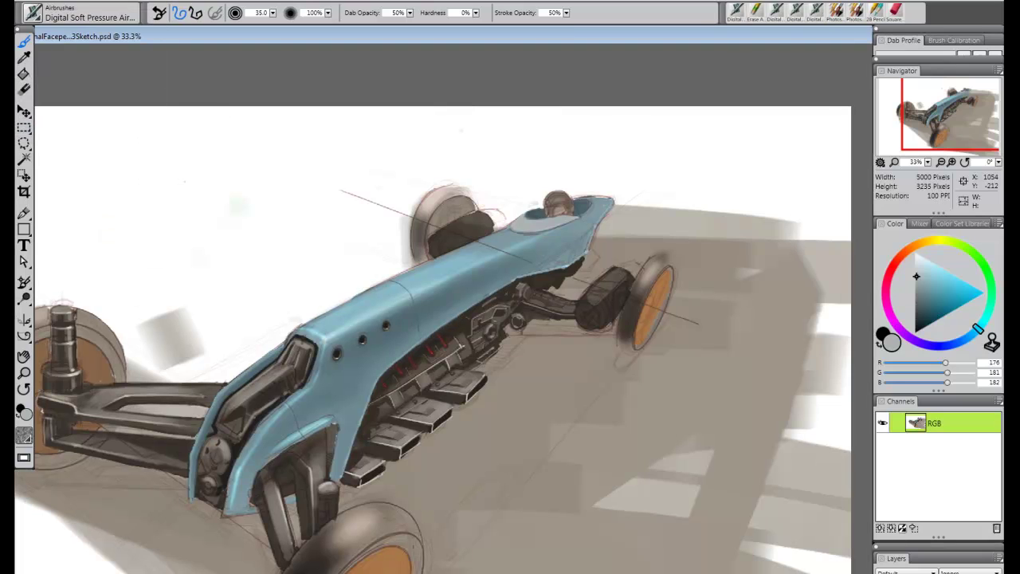
{"action": "key", "text": "Tab"}
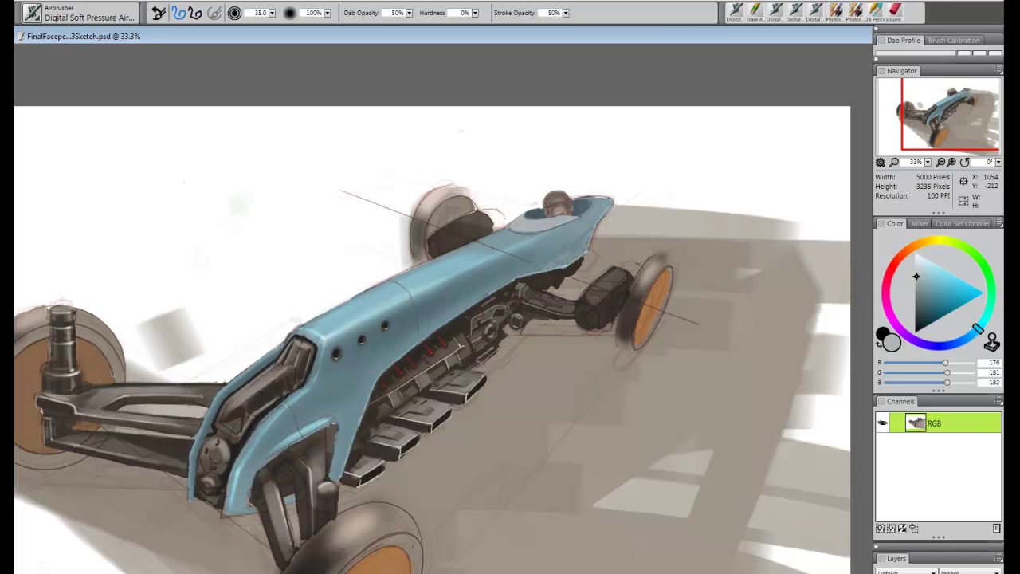
{"action": "key", "text": "ctrl+1"}
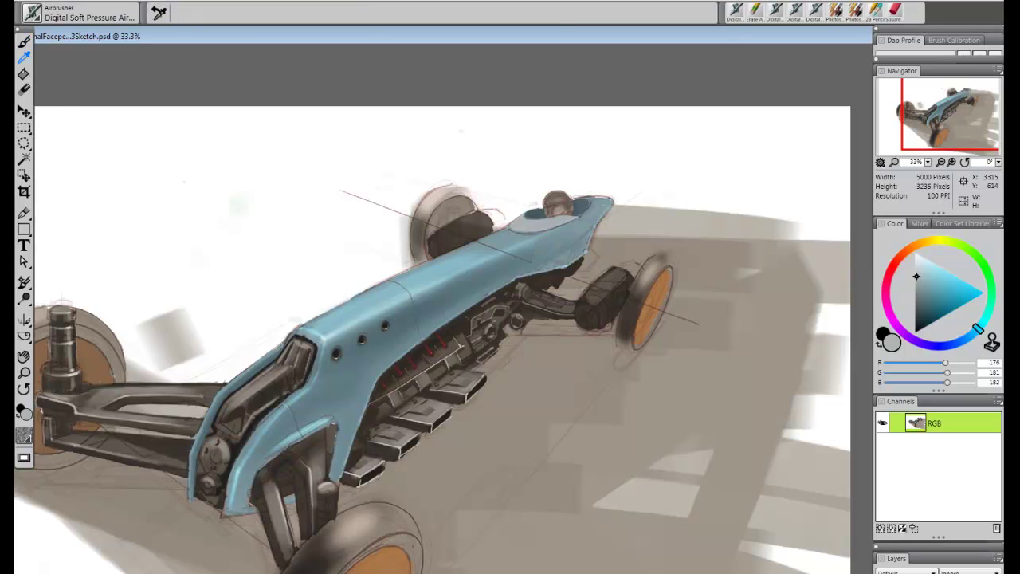
- Sample blue (RGB 127, 160, 172), then lighter blue (RGB 135, 185, 195), and paint over the body surface below the cockpit at sizes 35 to 37
{"action": "left_click", "coordinate": [540, 226], "text": "alt"}
{"action": "key", "text": "b"}
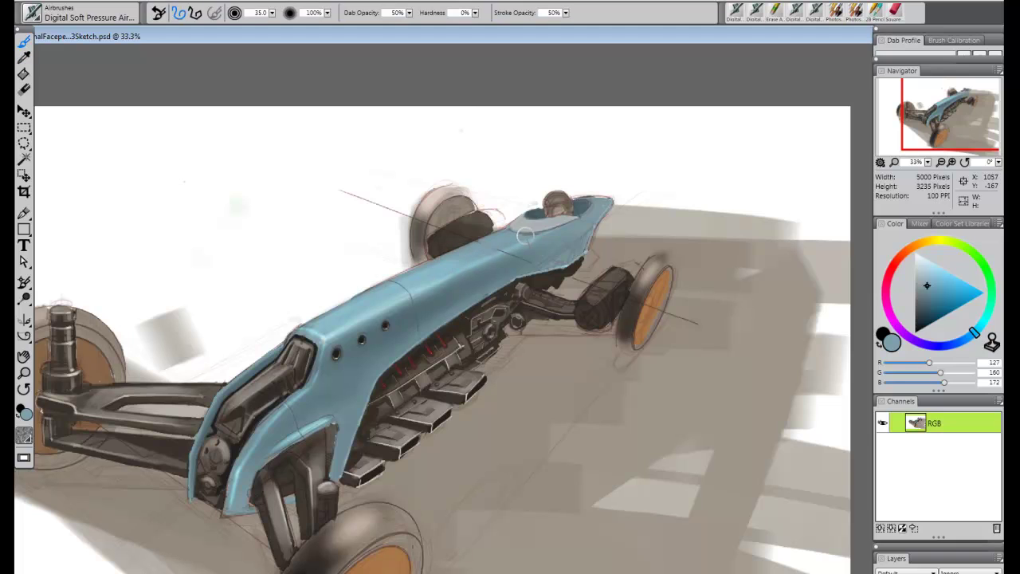
{"action": "key", "text": "d"}
{"action": "left_click", "coordinate": [435, 290]}
{"action": "left_click", "coordinate": [65, 13]}
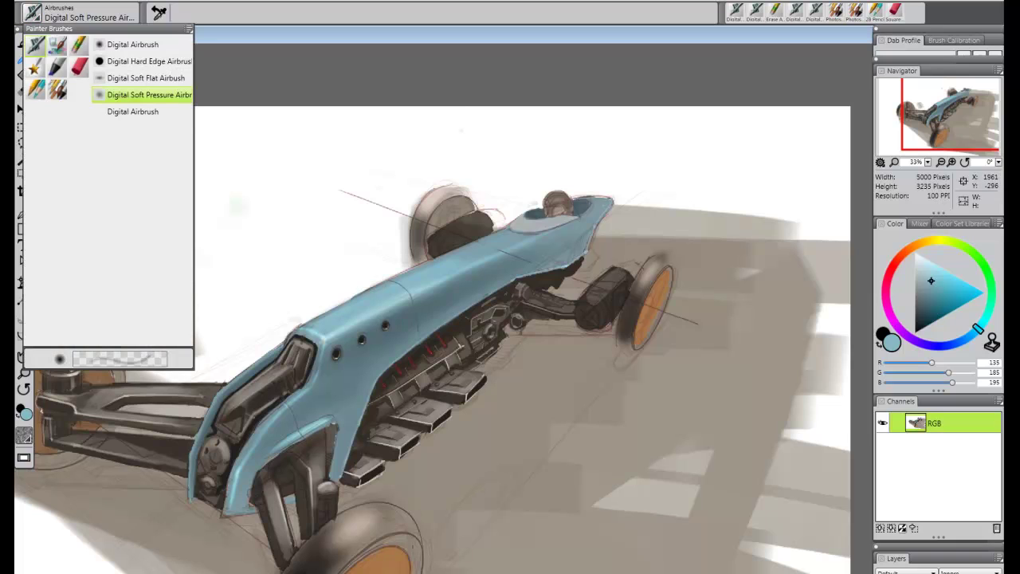
{"action": "left_click", "coordinate": [20, 43]}
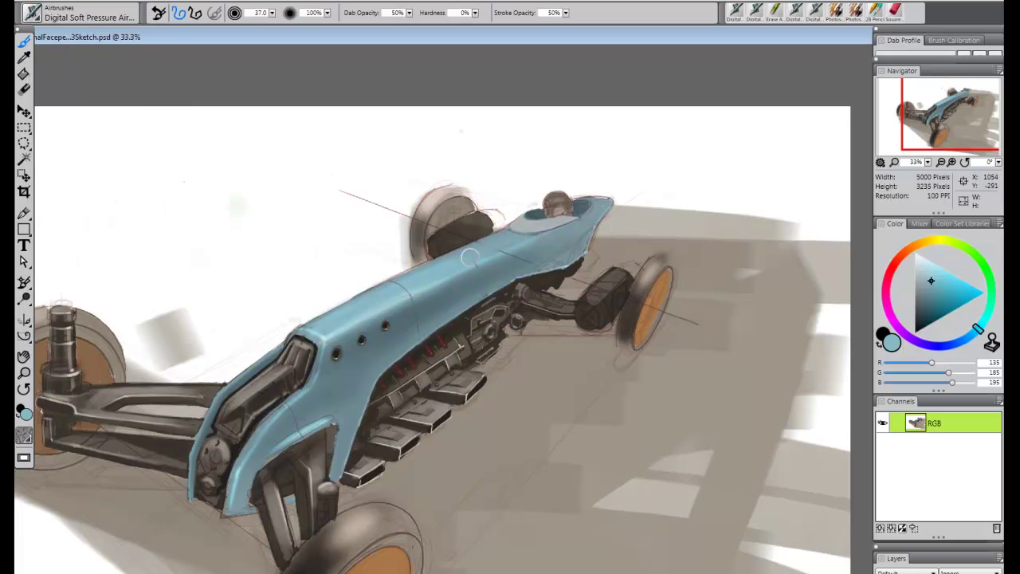
{"action": "left_click_drag", "start_coordinate": [470, 256], "coordinate": [534, 232]}
{"action": "key", "text": "]"}
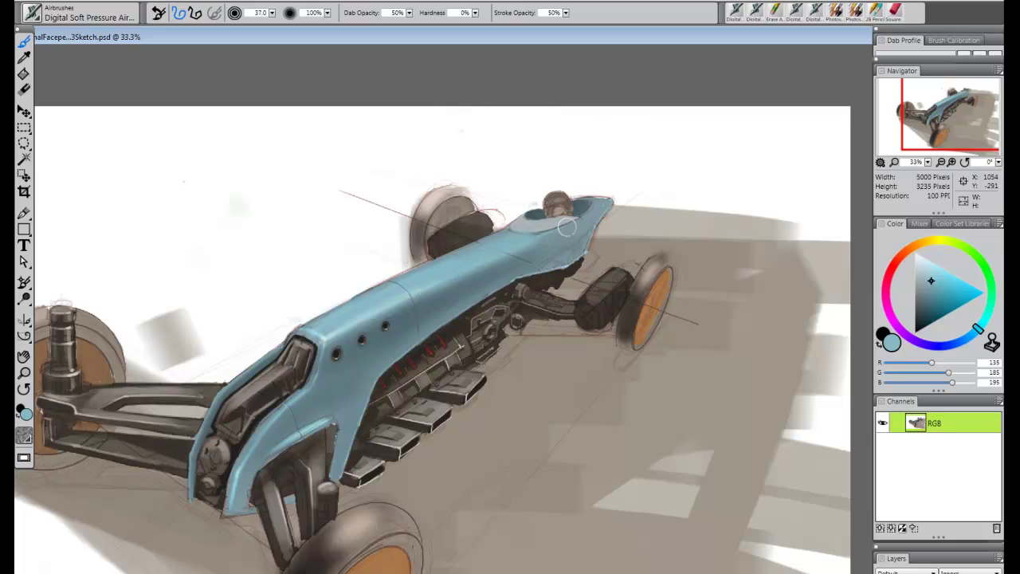
- Reduce the Digital Soft Pressure Airbrush to size 21 for painting the body below the cockpit
{"action": "key", "text": "["}
{"action": "key", "text": "["}
{"action": "key", "text": "["}
{"action": "key", "text": "["}
{"action": "key", "text": "["}
{"action": "key", "text": "["}
{"action": "key", "text": "["}
{"action": "key", "text": "["}
{"action": "key", "text": "["}
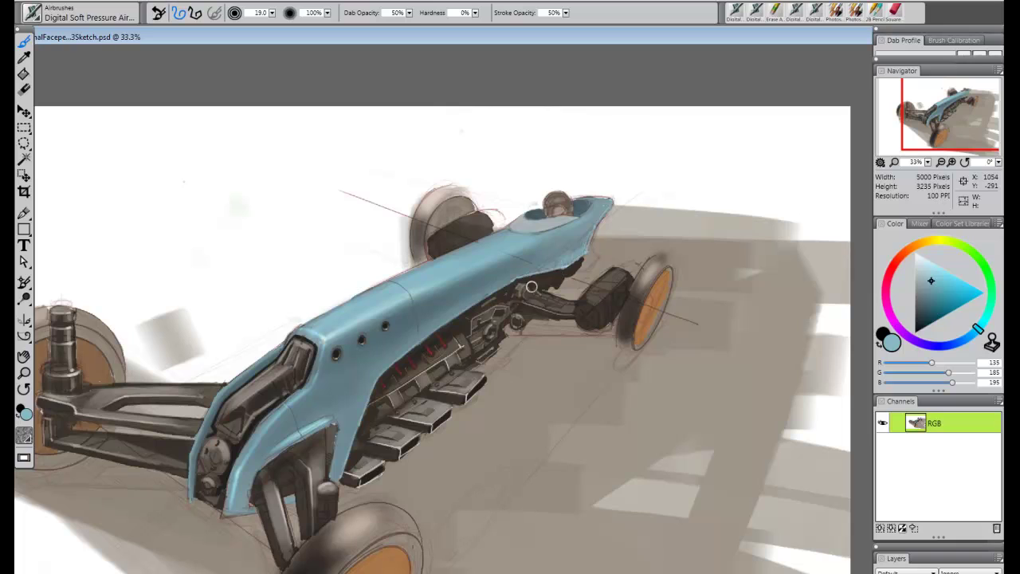
{"action": "key", "text": "bracketright"}
{"action": "key", "text": "ctrl+n"}
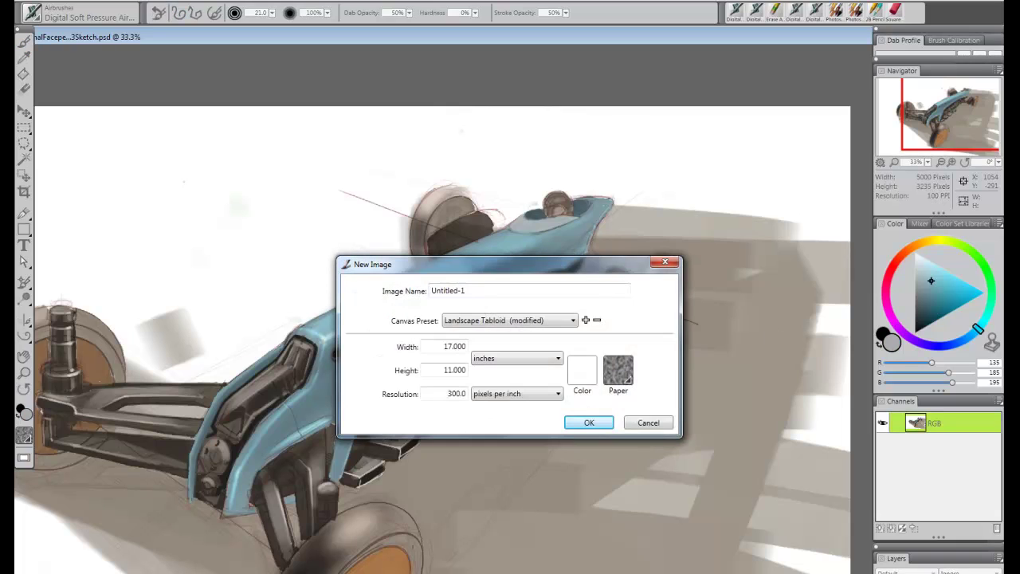
{"action": "left_click", "coordinate": [644, 420]}
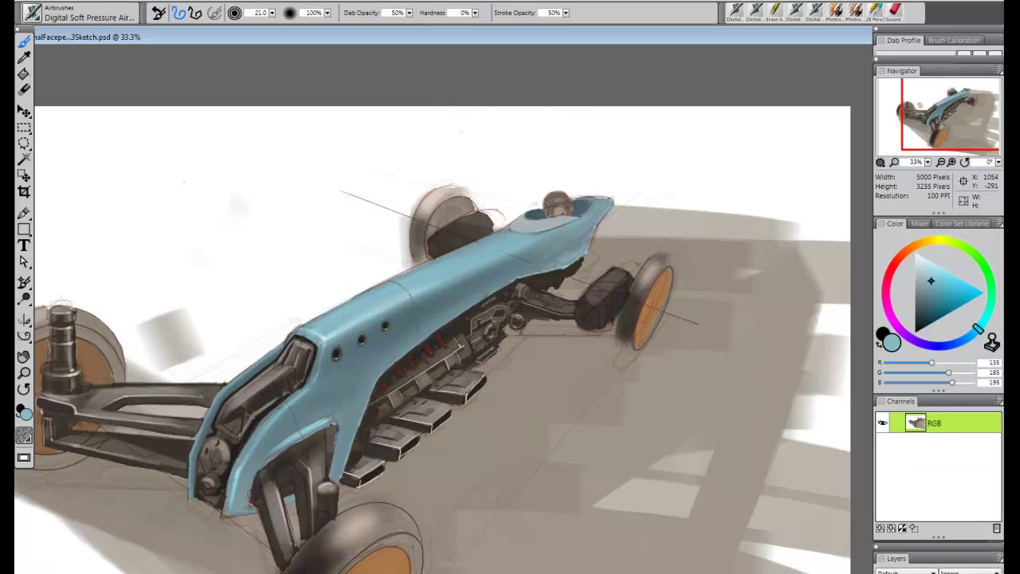
{"action": "left_click", "coordinate": [998, 558]}
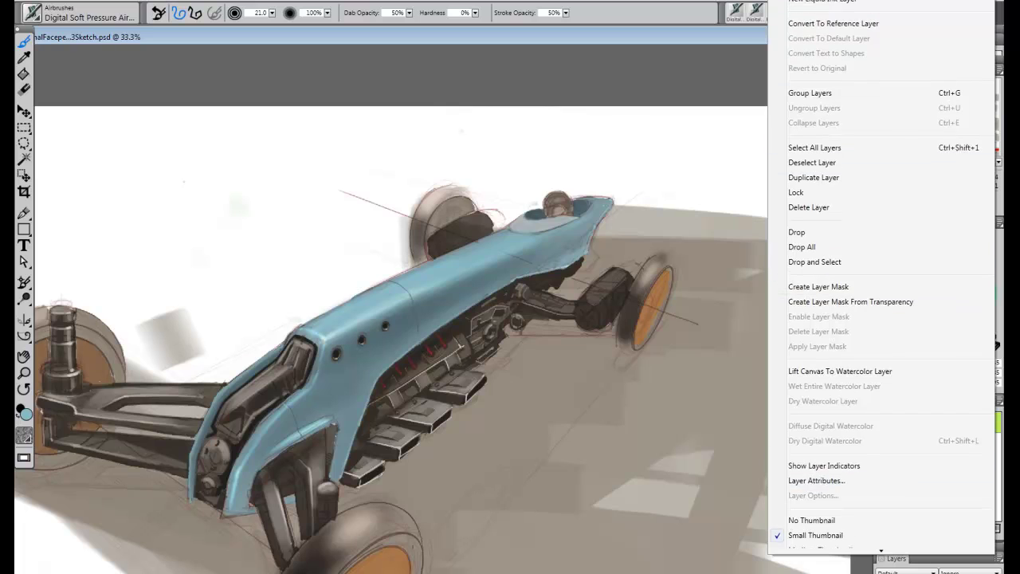
{"action": "left_click", "coordinate": [661, 74]}
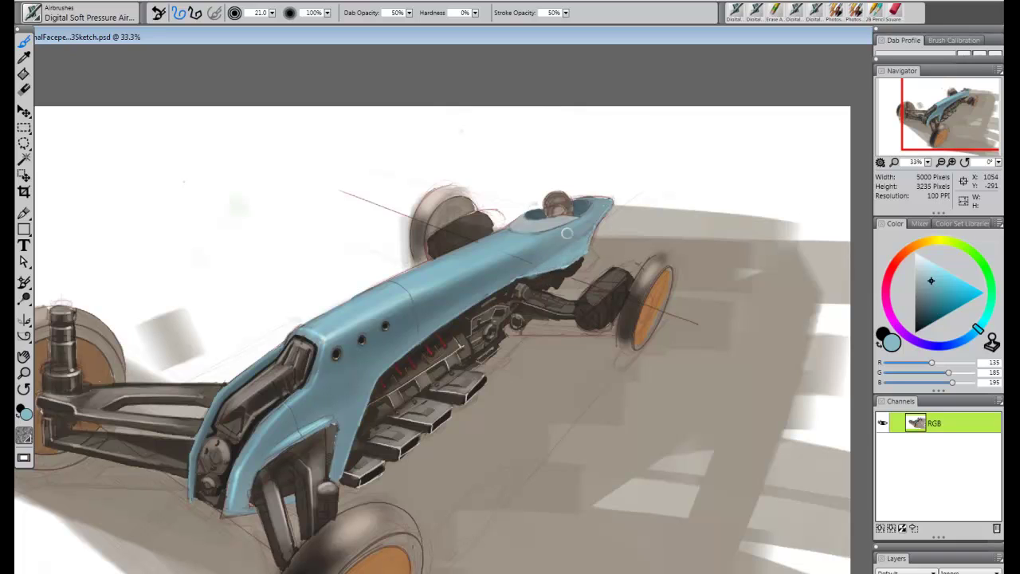
- Brush light blue over the flared lower body edge beneath the cockpit with the airbrush at size 27
{"action": "key", "text": "]"}
{"action": "key", "text": "]"}
{"action": "mouse_move", "coordinate": [521, 284]}
{"action": "left_mouse_down"}
{"action": "mouse_move", "coordinate": [580, 251]}
{"action": "mouse_move", "coordinate": [532, 275]}
{"action": "left_mouse_up"}
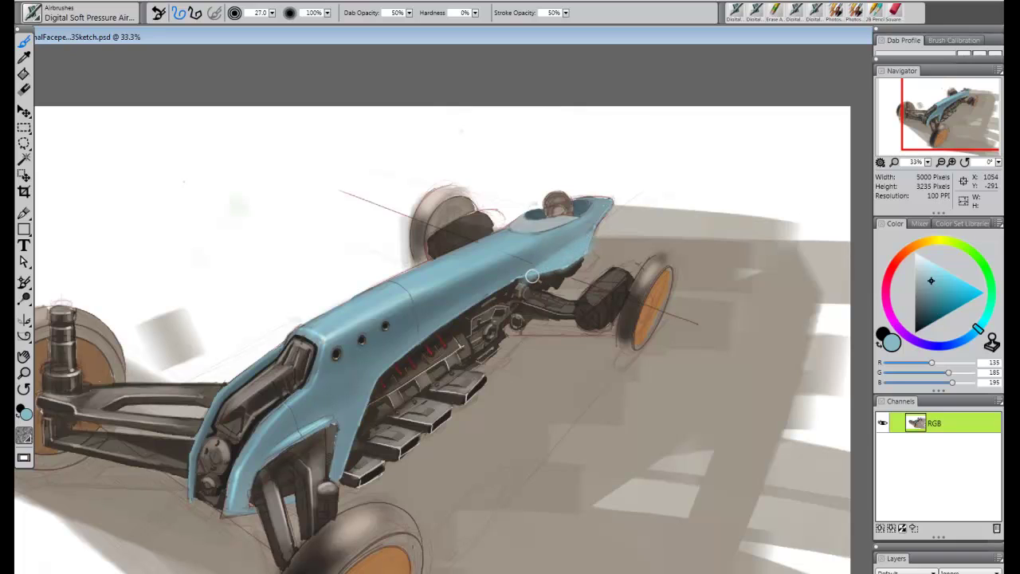
- Clean the lower body edge beneath the cockpit with the Erase All Hard eraser at size 10, and enlarge the eraser to 14
{"action": "left_click", "coordinate": [78, 13]}
{"action": "left_click", "coordinate": [79, 46]}
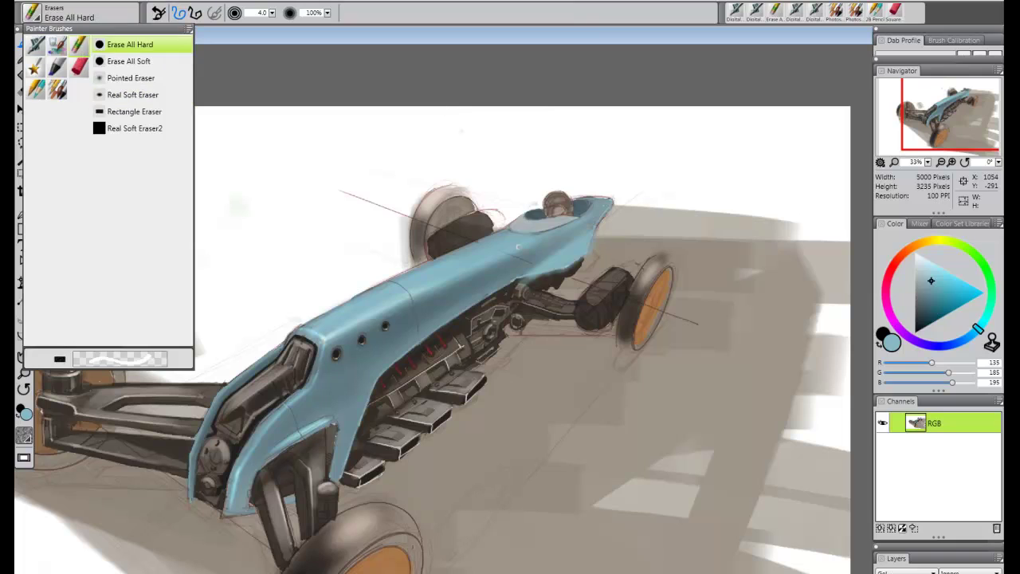
{"action": "left_click", "coordinate": [124, 45]}
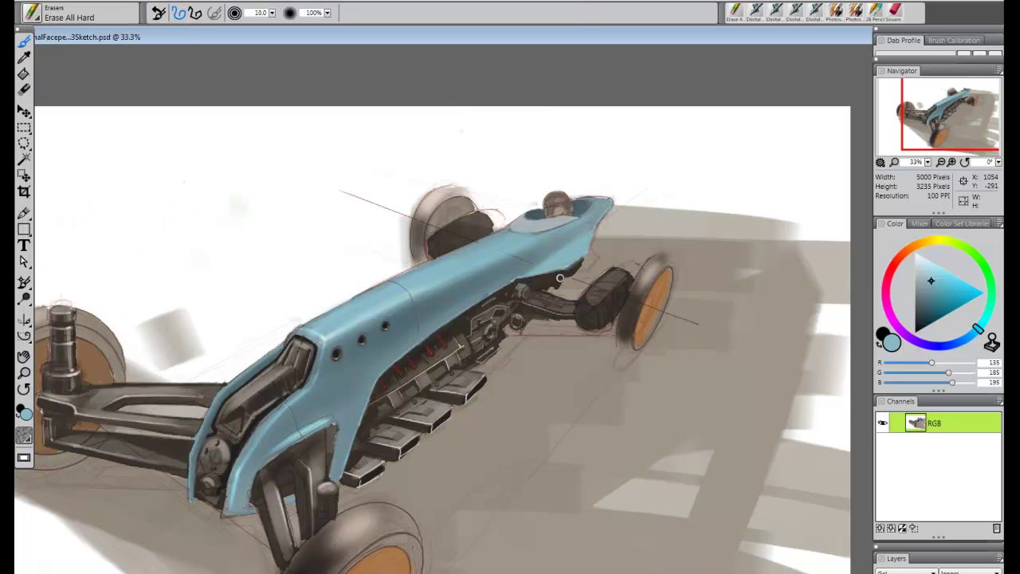
{"action": "left_click_drag", "start_coordinate": [585, 257], "coordinate": [574, 268]}
{"action": "key", "text": "bracketright"}
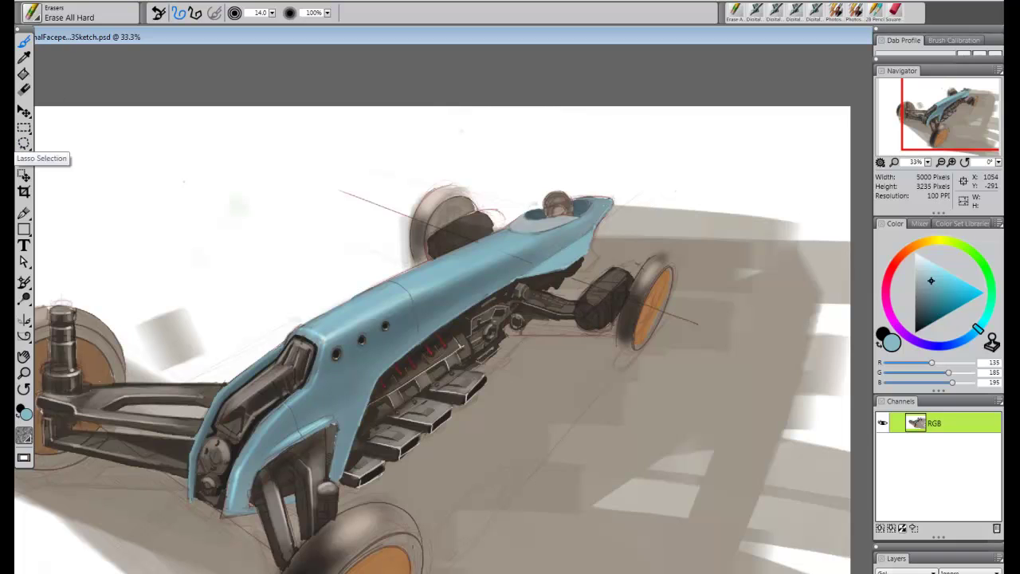
- Group the selected layers and collapse them into a single layer
{"action": "left_click", "coordinate": [999, 557]}
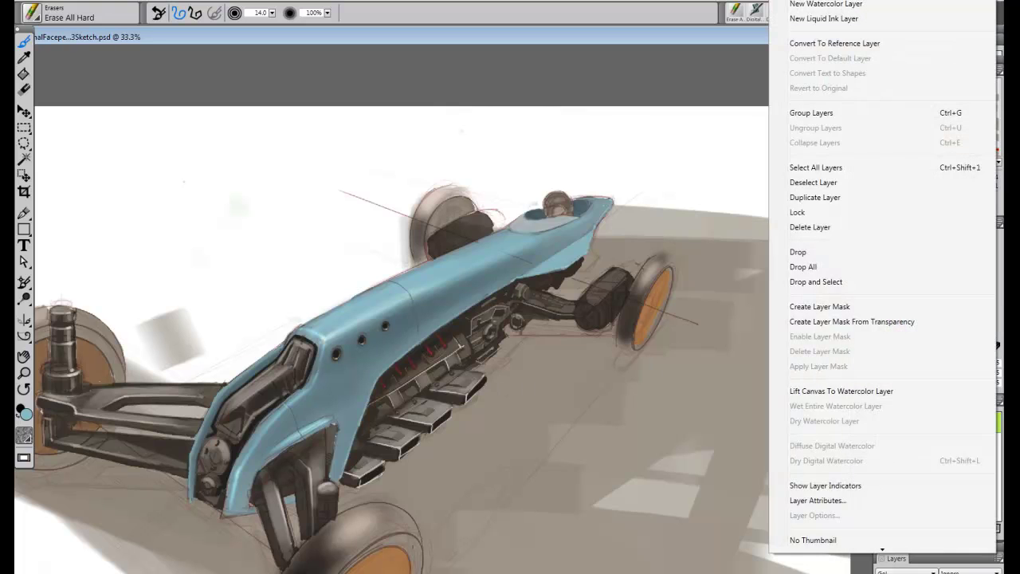
{"action": "left_click", "coordinate": [682, 523]}
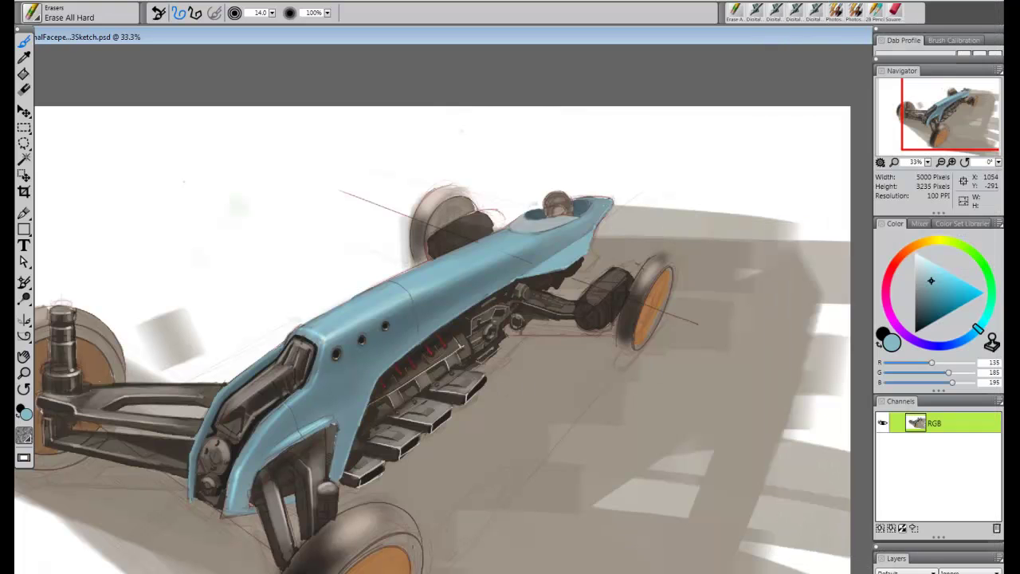
{"action": "right_click", "coordinate": [926, 572]}
{"action": "left_click", "coordinate": [877, 571]}
{"action": "left_click", "coordinate": [998, 558]}
{"action": "left_click", "coordinate": [844, 110]}
{"action": "left_click", "coordinate": [998, 558]}
{"action": "left_click", "coordinate": [841, 140]}
- Sample a grey, lighten it to RGB 207, 215, 217, and switch to the Digital Soft Pressure Airbrush at size 27
{"action": "key", "text": "d"}
{"action": "left_click", "coordinate": [604, 347]}
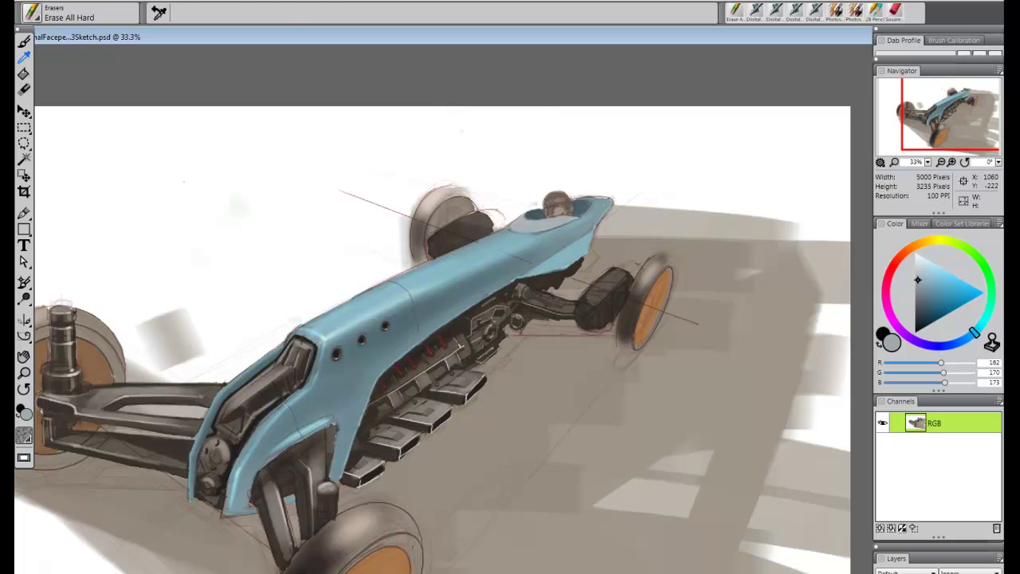
{"action": "key", "text": "b"}
{"action": "left_click", "coordinate": [917, 265]}
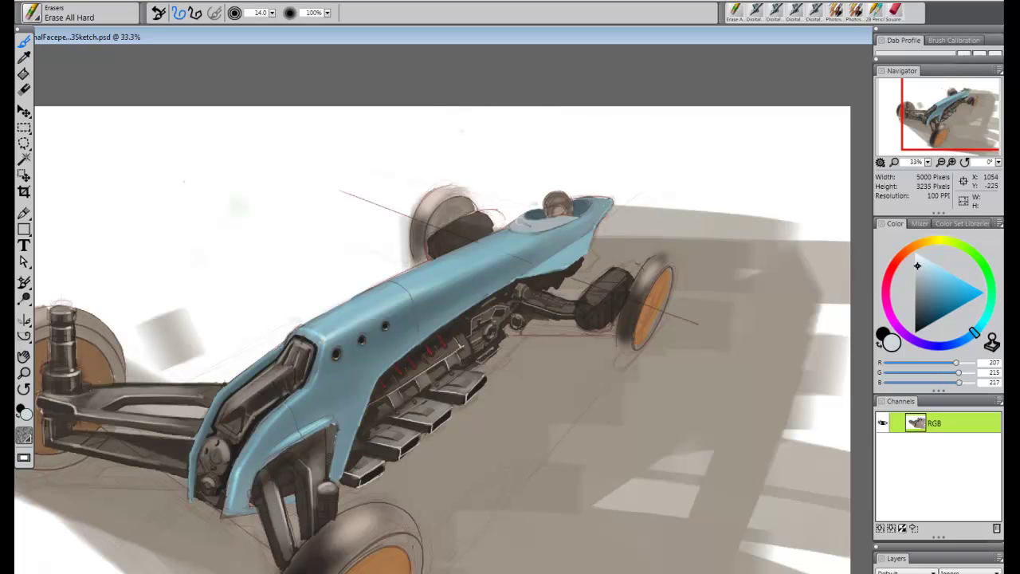
{"action": "key", "text": "]"}
{"action": "key", "text": "]"}
{"action": "left_click", "coordinate": [70, 13]}
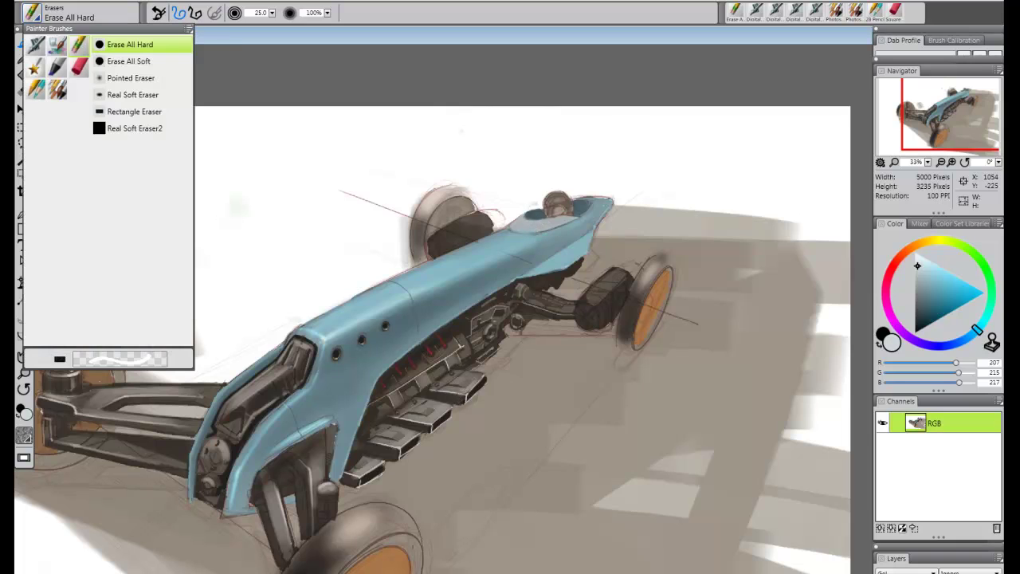
{"action": "left_click", "coordinate": [755, 11]}
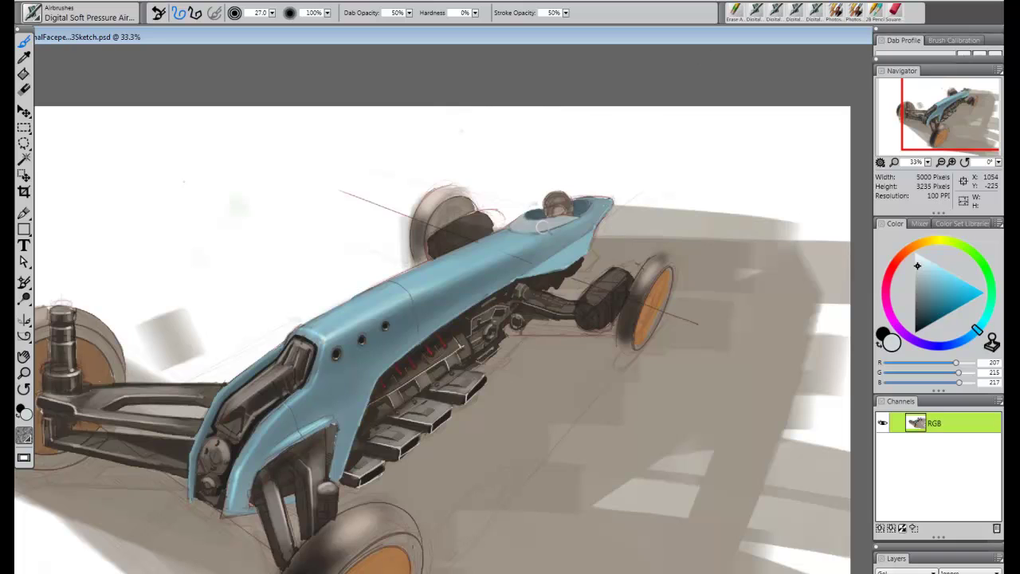
{"action": "left_click_drag", "start_coordinate": [573, 201], "coordinate": [696, 142]}
{"action": "left_click_drag", "start_coordinate": [618, 227], "coordinate": [738, 175]}
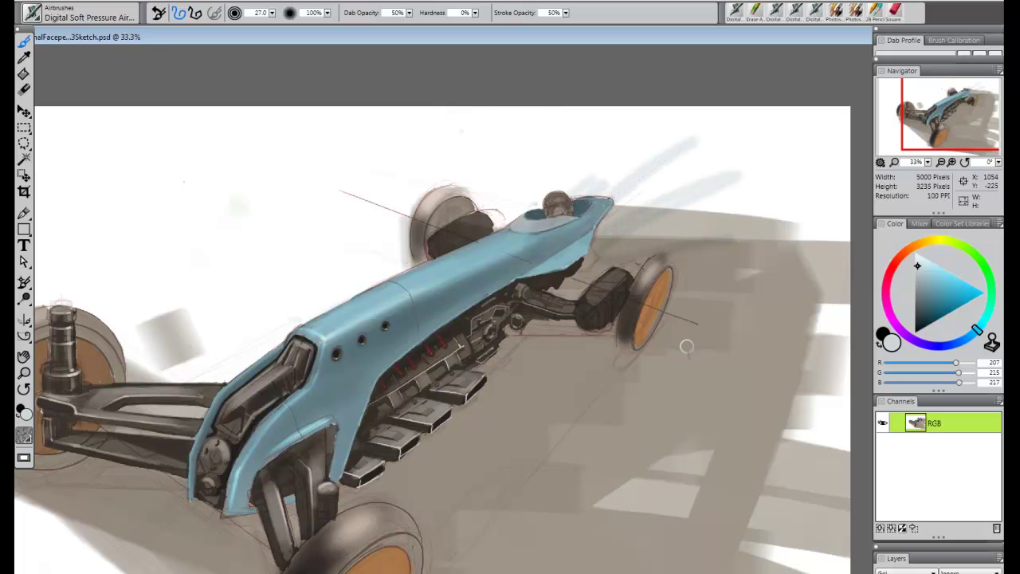
{"action": "key", "text": "ctrl+z"}
{"action": "key", "text": "ctrl+z"}
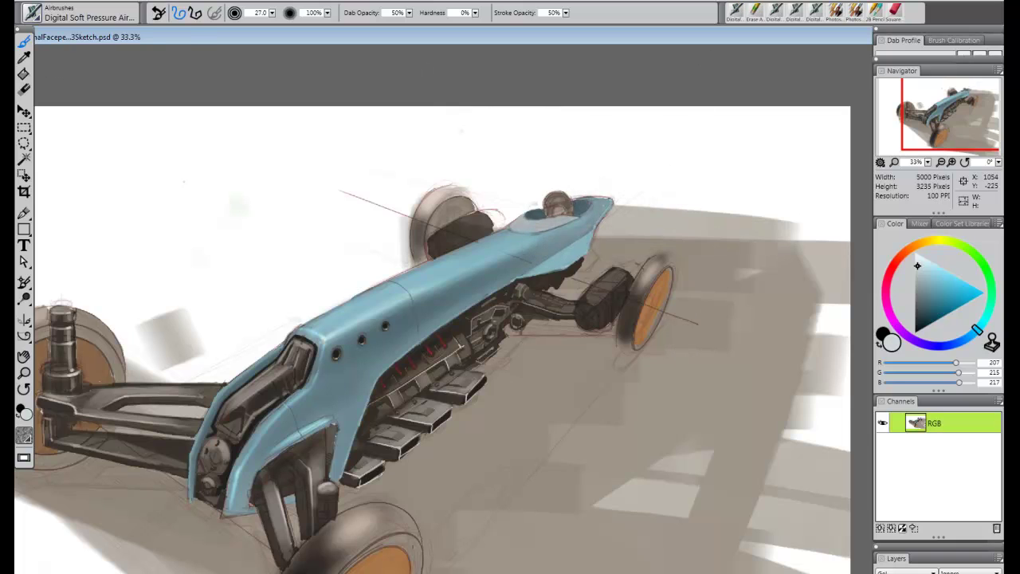
{"action": "left_click", "coordinate": [32, 12]}
{"action": "left_click", "coordinate": [128, 71]}
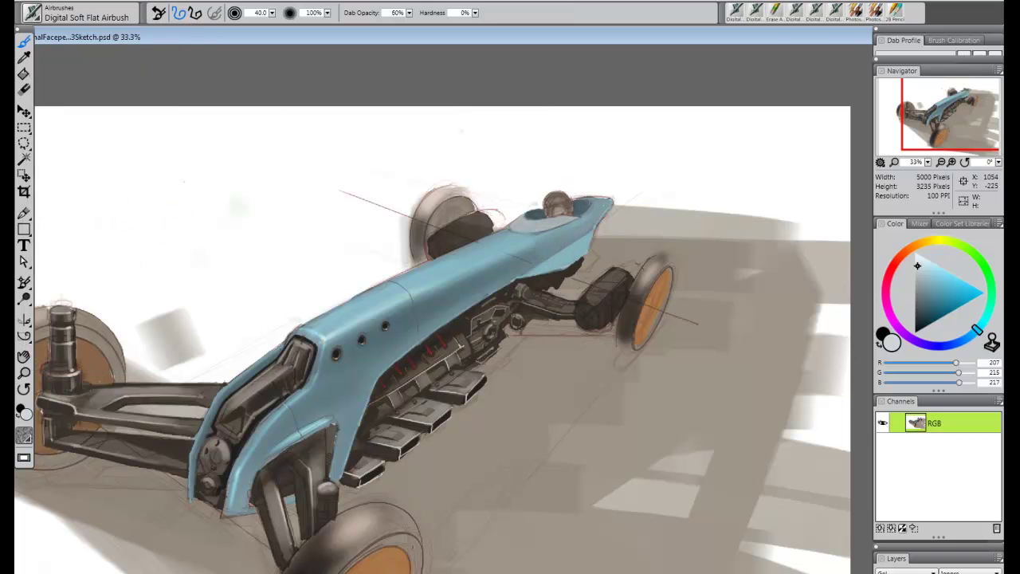
{"action": "left_click", "coordinate": [32, 12]}
{"action": "left_click", "coordinate": [131, 92]}
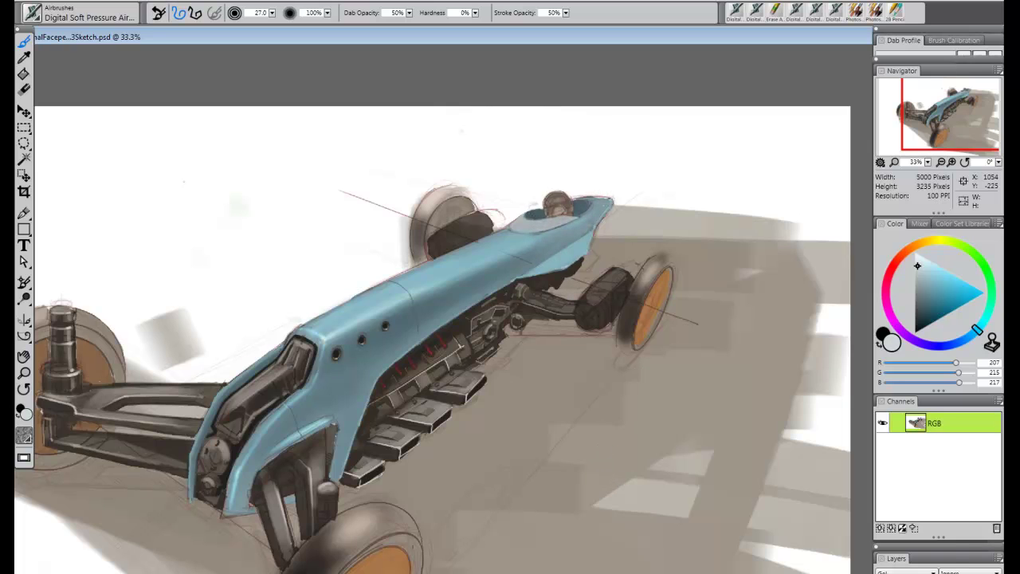
- Paint a pale grey highlight across the panel in front of the cockpit with the Digital Soft Pressure Airbrush
{"action": "right_click", "coordinate": [955, 572]}
{"action": "left_click", "coordinate": [859, 542]}
{"action": "left_click", "coordinate": [998, 558]}
{"action": "left_click", "coordinate": [829, 2]}
{"action": "key", "text": "bracketright"}
{"action": "mouse_move", "coordinate": [533, 230]}
{"action": "left_mouse_down"}
{"action": "mouse_move", "coordinate": [547, 210]}
{"action": "mouse_move", "coordinate": [527, 214]}
{"action": "left_mouse_up"}
- Reduce the airbrush to size 8 and erase the highlight's overspray around the cockpit panel with the Erase All Hard eraser at size 25
{"action": "key", "text": "bracketleft"}
{"action": "key", "text": "bracketleft"}
{"action": "key", "text": "bracketleft"}
{"action": "key", "text": "bracketleft"}
{"action": "key", "text": "bracketleft"}
{"action": "key", "text": "bracketleft"}
{"action": "key", "text": "bracketleft"}
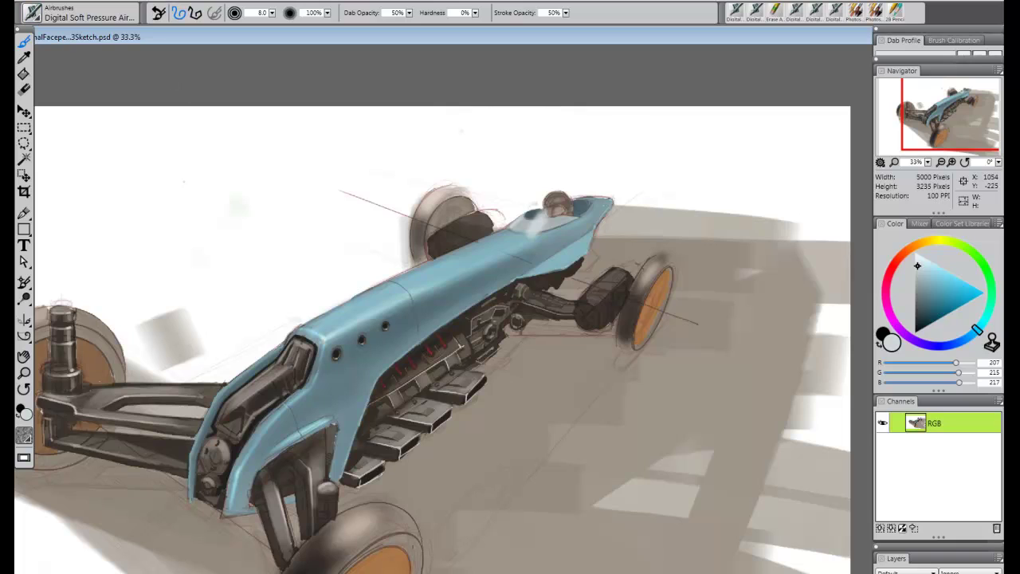
{"action": "key", "text": "n"}
{"action": "mouse_move", "coordinate": [530, 215]}
{"action": "left_mouse_down"}
{"action": "mouse_move", "coordinate": [559, 210]}
{"action": "mouse_move", "coordinate": [499, 233]}
{"action": "mouse_move", "coordinate": [533, 239]}
{"action": "left_mouse_up"}
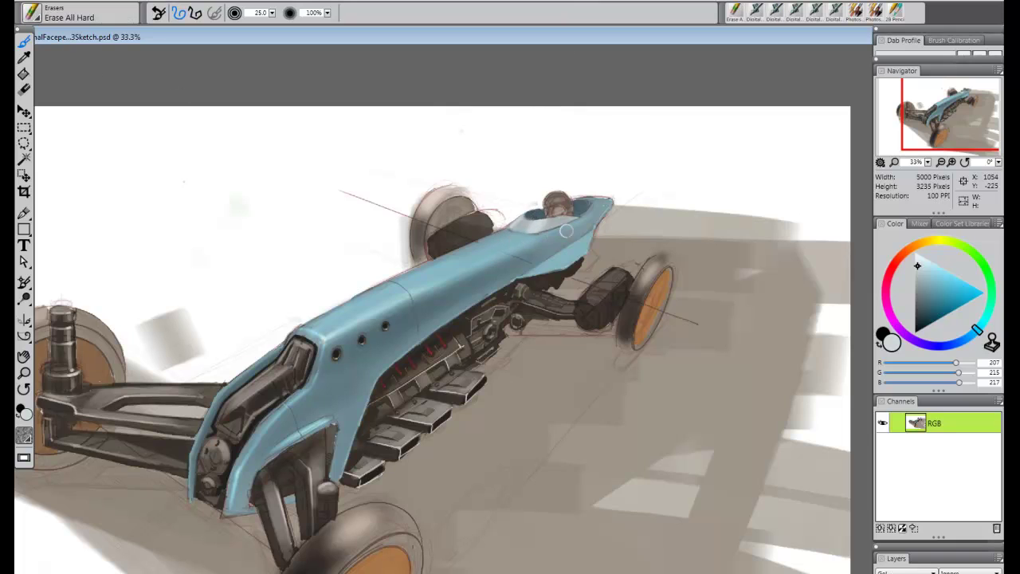
- Choose pale cream (RGB 255, 251, 224) and paint a highlight across the front cockpit panel with the Digital Soft Pressure Airbrush at size 20
{"action": "left_click", "coordinate": [551, 217], "text": "alt"}
{"action": "left_click", "coordinate": [539, 206], "text": "alt"}
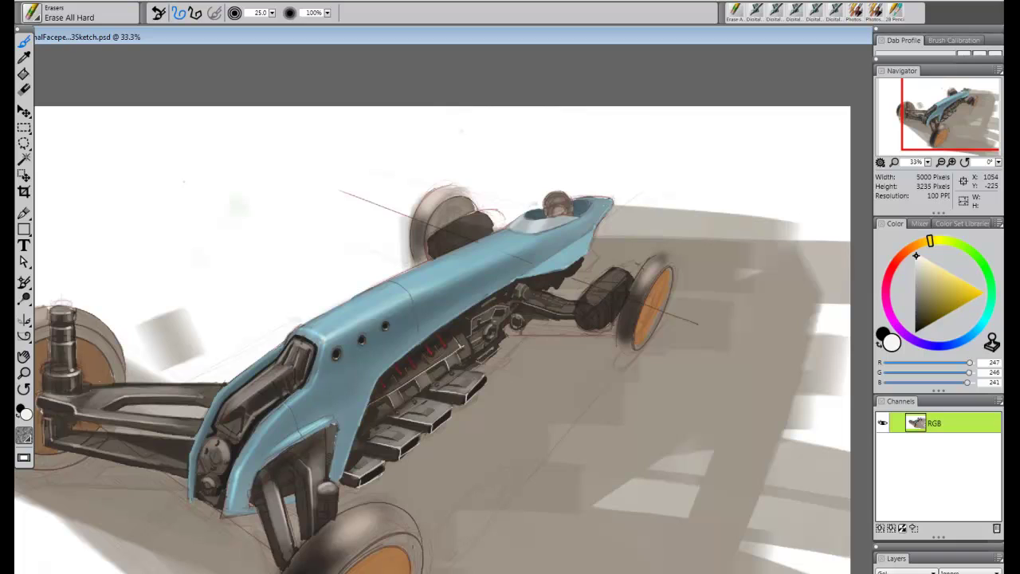
{"action": "left_click_drag", "start_coordinate": [917, 256], "coordinate": [923, 256]}
{"action": "left_click", "coordinate": [755, 11]}
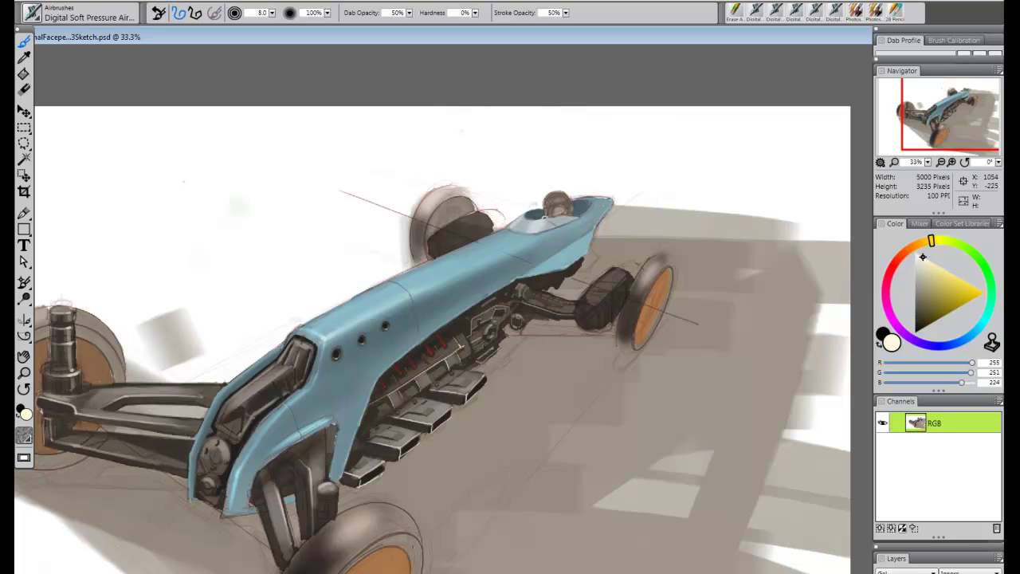
{"action": "key", "text": "]"}
{"action": "key", "text": "]"}
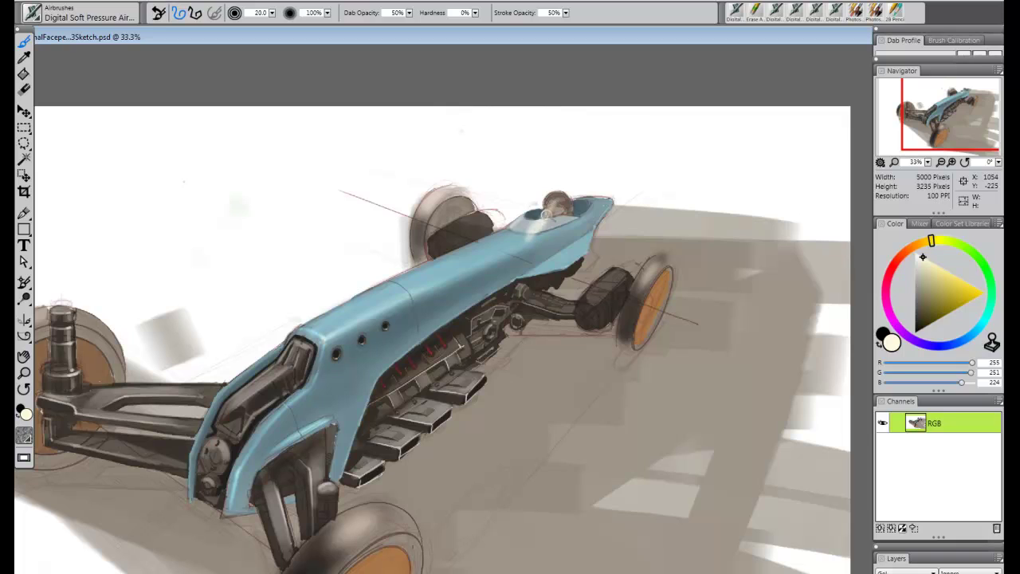
{"action": "left_click_drag", "start_coordinate": [540, 230], "coordinate": [542, 217]}
- Choose white (RGB 255, 255, 255) and add a finer highlight to the front tip of the cockpit panel at size 8
{"action": "left_click", "coordinate": [914, 251]}
{"action": "key", "text": "["}
{"action": "left_click_drag", "start_coordinate": [513, 227], "coordinate": [530, 211]}
{"action": "left_click_drag", "start_coordinate": [484, 237], "coordinate": [384, 285]}
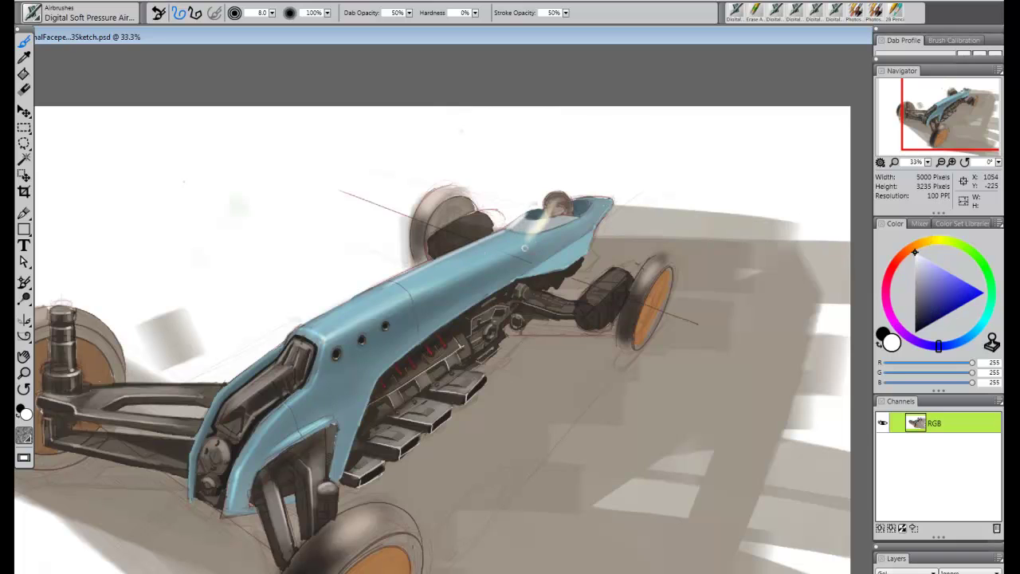
{"action": "key", "text": "ctrl+z"}
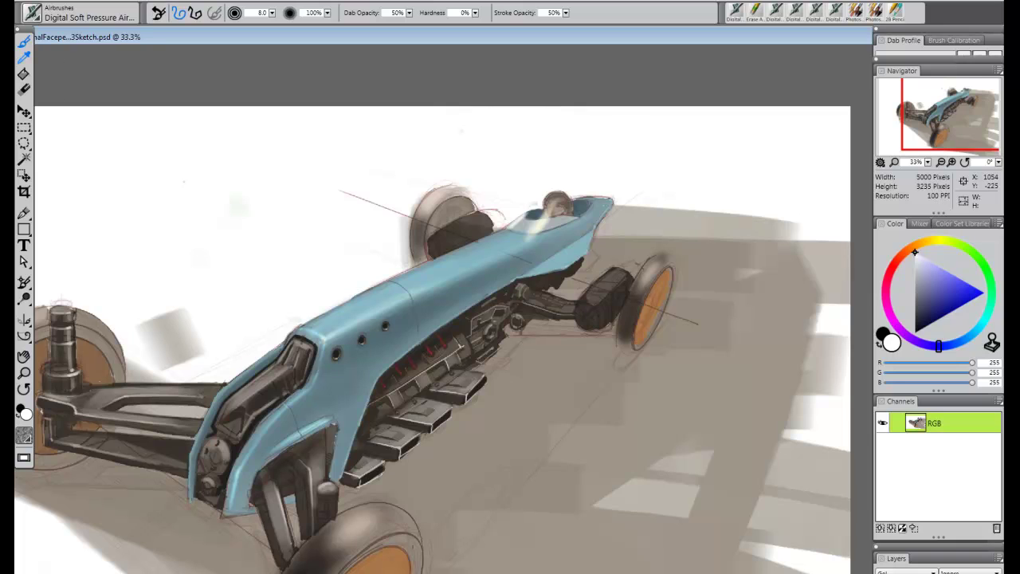
{"action": "left_click", "coordinate": [435, 280], "text": "alt"}
{"action": "left_click", "coordinate": [32, 14]}
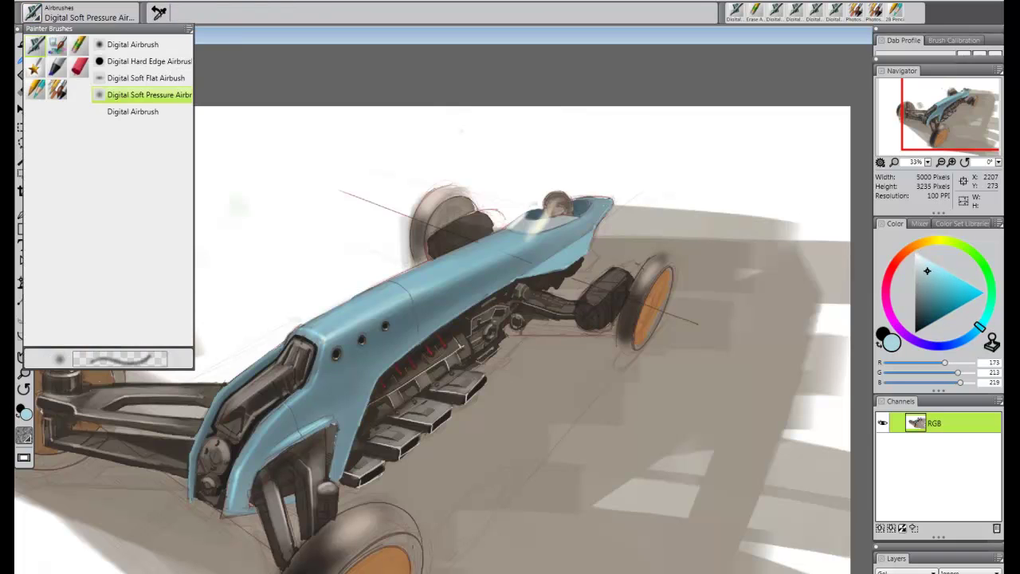
{"action": "left_click", "coordinate": [149, 95]}
{"action": "left_click_drag", "start_coordinate": [304, 327], "coordinate": [506, 232]}
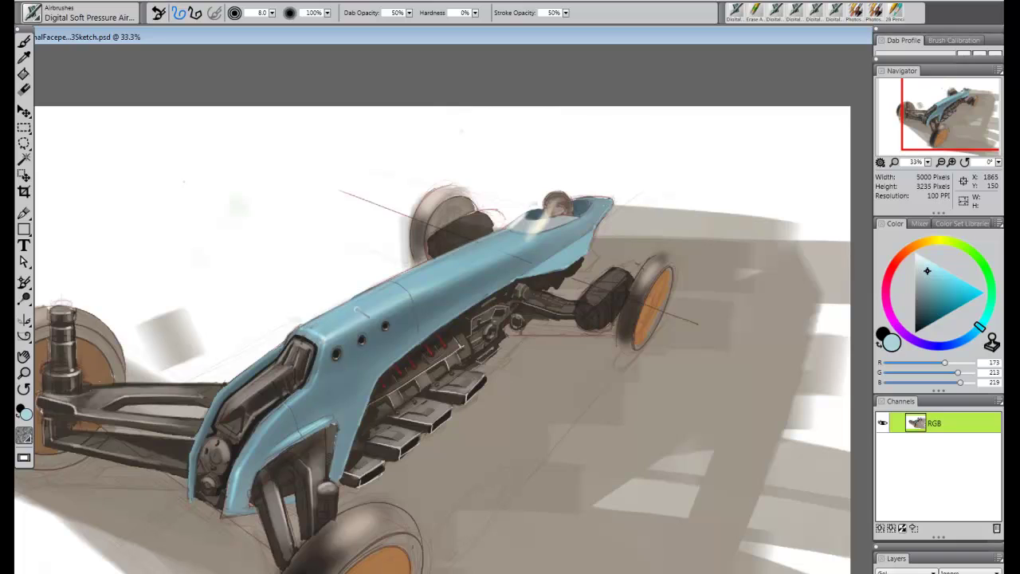
{"action": "key", "text": "ctrl+z"}
{"action": "left_click_drag", "start_coordinate": [926, 271], "coordinate": [931, 264]}
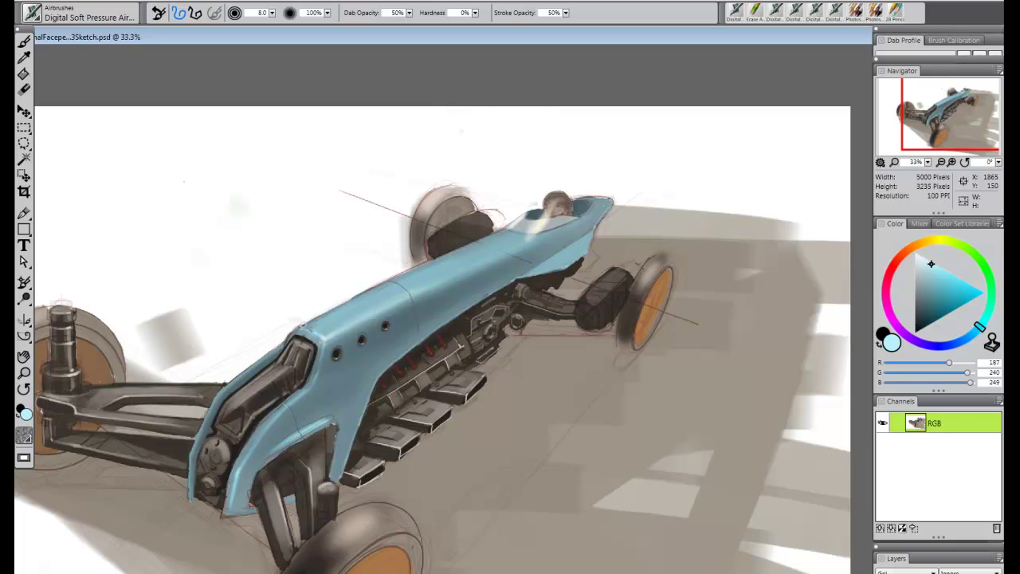
{"action": "mouse_move", "coordinate": [302, 327]}
{"action": "left_mouse_down"}
{"action": "mouse_move", "coordinate": [505, 228]}
{"action": "mouse_move", "coordinate": [495, 230]}
{"action": "left_mouse_up"}
{"action": "key", "text": "ctrl+z"}
{"action": "key", "text": "ctrl+z"}
{"action": "left_click_drag", "start_coordinate": [485, 238], "coordinate": [292, 334]}
{"action": "key", "text": "ctrl+z"}
{"action": "left_click_drag", "start_coordinate": [505, 228], "coordinate": [318, 319]}
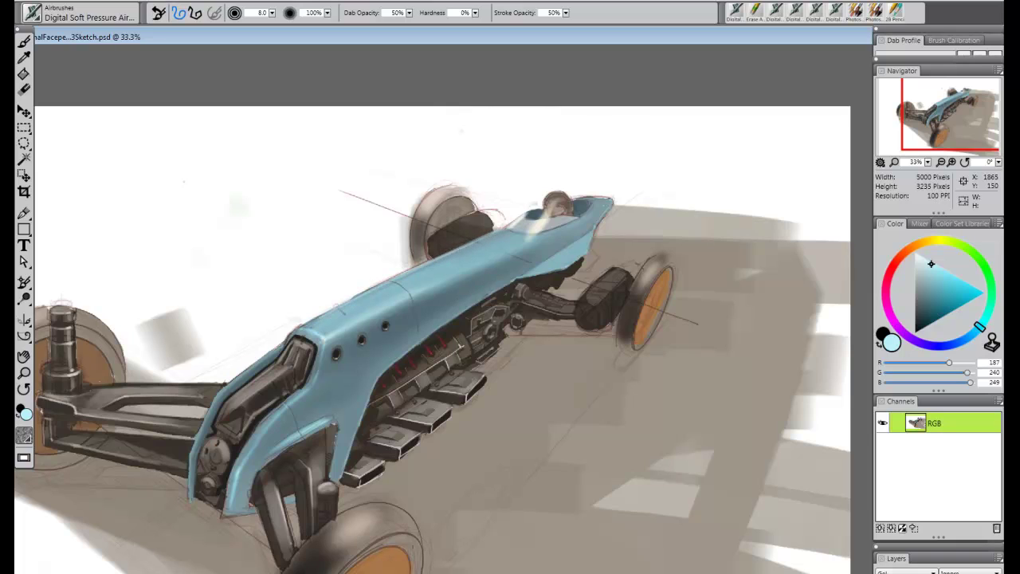
{"action": "key", "text": "ctrl+z"}
{"action": "mouse_move", "coordinate": [505, 228]}
{"action": "left_mouse_down"}
{"action": "mouse_move", "coordinate": [288, 337]}
{"action": "mouse_move", "coordinate": [296, 333]}
{"action": "left_mouse_up"}
{"action": "key", "text": "ctrl+z"}
{"action": "key", "text": "ctrl+z"}
- Trim the highlight spilling over the cockpit opening and body with the Erase All Hard eraser at size 25
{"action": "key", "text": "n"}
{"action": "mouse_move", "coordinate": [541, 236]}
{"action": "left_mouse_down"}
{"action": "mouse_move", "coordinate": [516, 237]}
{"action": "mouse_move", "coordinate": [539, 238]}
{"action": "mouse_move", "coordinate": [538, 213]}
{"action": "left_mouse_up"}
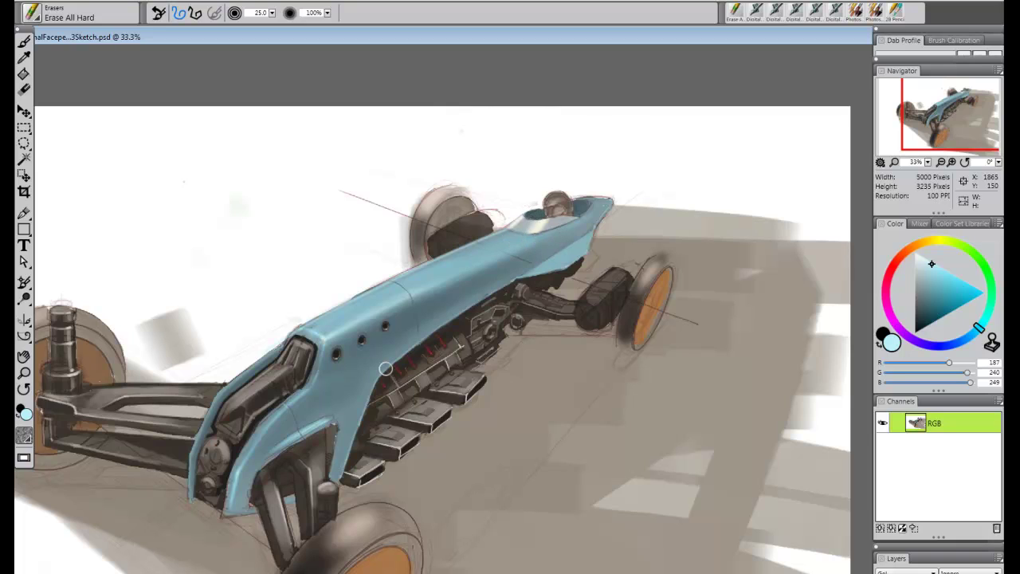
- Choose dark grey (RGB 73, 78, 79) and dot rivets along the cockpit panel's edge with the Digital Soft Pressure Airbrush at size 4
{"action": "left_click", "coordinate": [917, 309]}
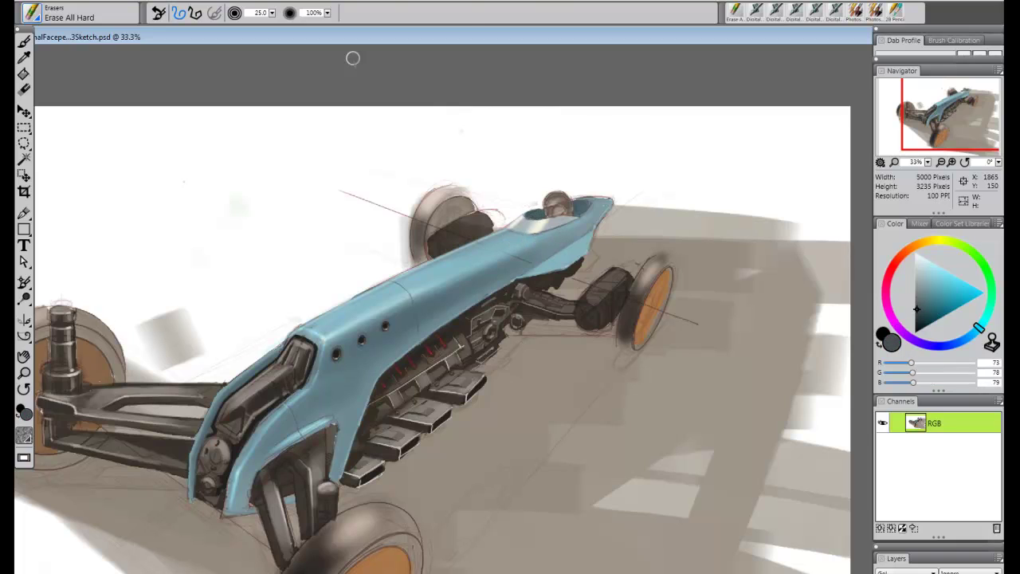
{"action": "left_click", "coordinate": [755, 11]}
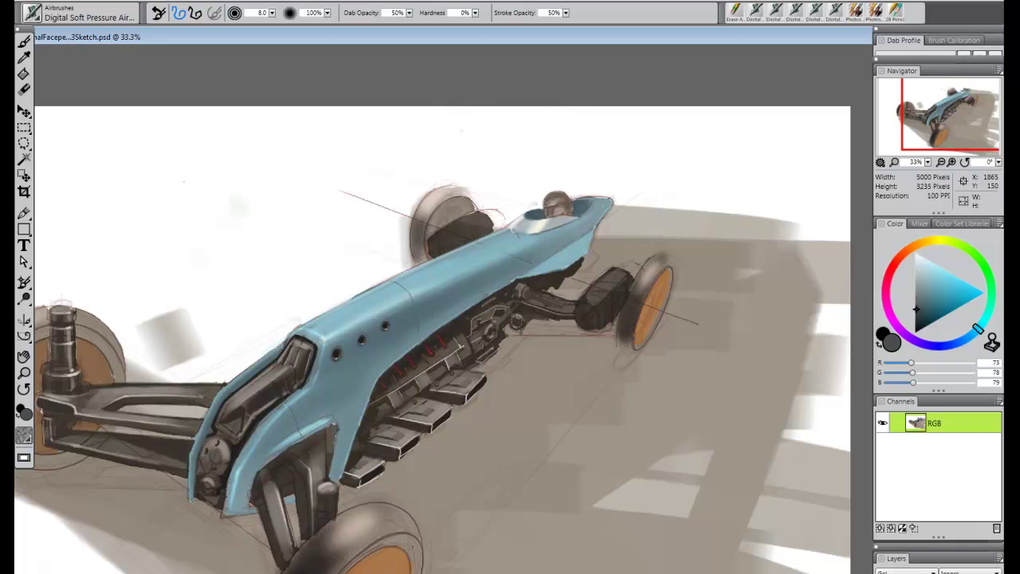
{"action": "key", "text": "bracketleft"}
{"action": "key", "text": "ctrl+plus"}
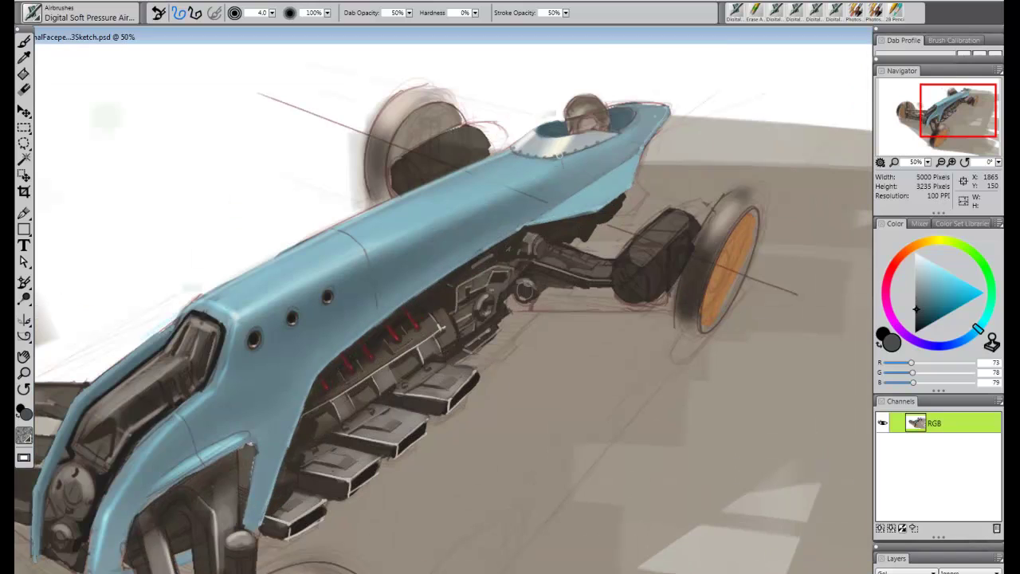
- Highlight the cockpit opening's rim in pale blue (RGB 201, 229, 235) with the Digital Hard Edge Airbrush at size 2
{"action": "left_click", "coordinate": [79, 12]}
{"action": "left_click", "coordinate": [149, 61]}
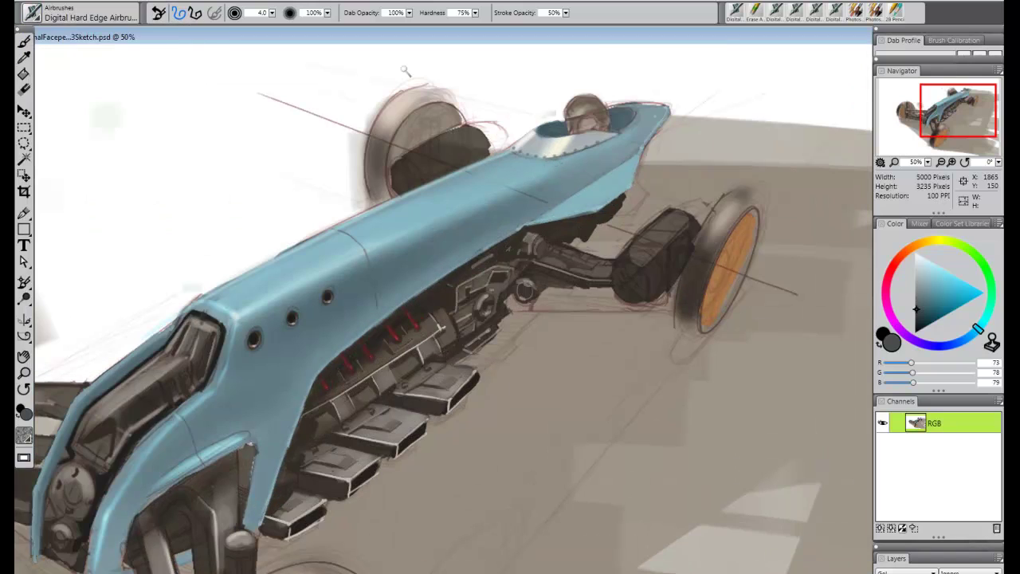
{"action": "left_click_drag", "start_coordinate": [510, 152], "coordinate": [590, 149]}
{"action": "key", "text": "ctrl+z"}
{"action": "left_click_drag", "start_coordinate": [917, 299], "coordinate": [923, 263]}
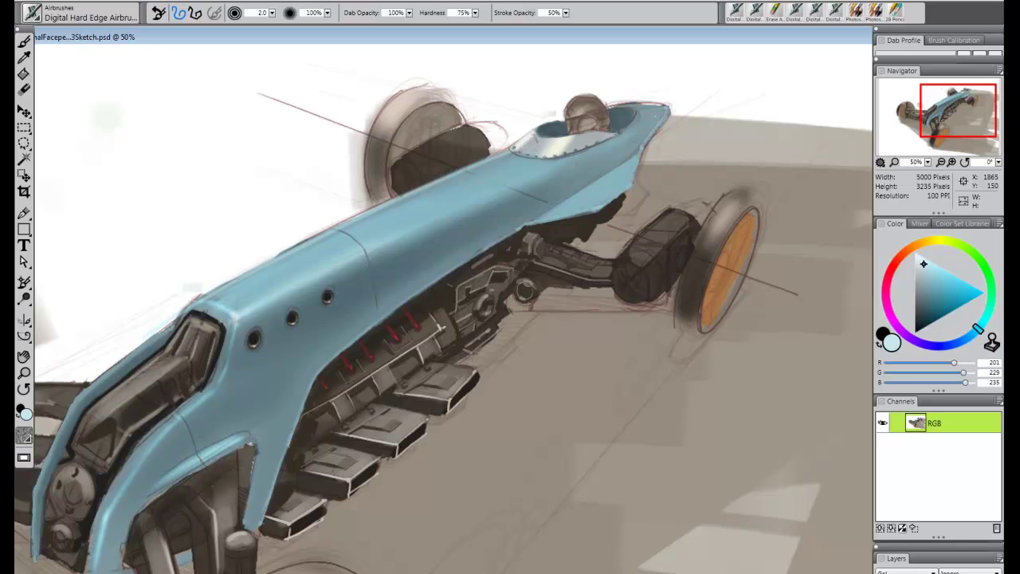
{"action": "left_click_drag", "start_coordinate": [540, 138], "coordinate": [621, 134]}
- Darken the cockpit interior in dark grey (RGB 56, 56, 56) with the Digital Airbrush at size 16, and trim around the opening with Erase All Hard
{"action": "left_click", "coordinate": [24, 58]}
{"action": "left_click", "coordinate": [536, 146]}
{"action": "left_click", "coordinate": [916, 302]}
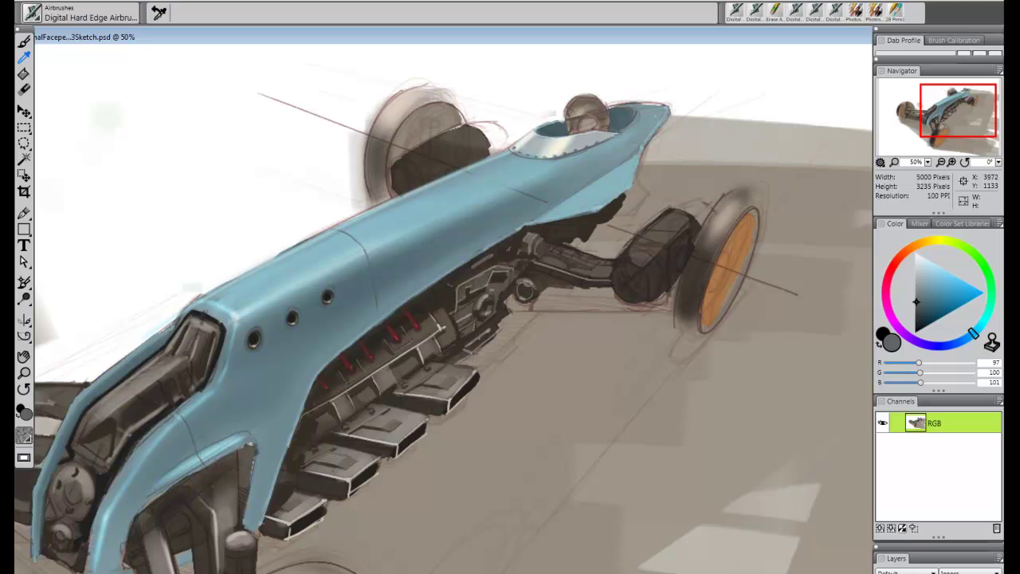
{"action": "left_click", "coordinate": [24, 41]}
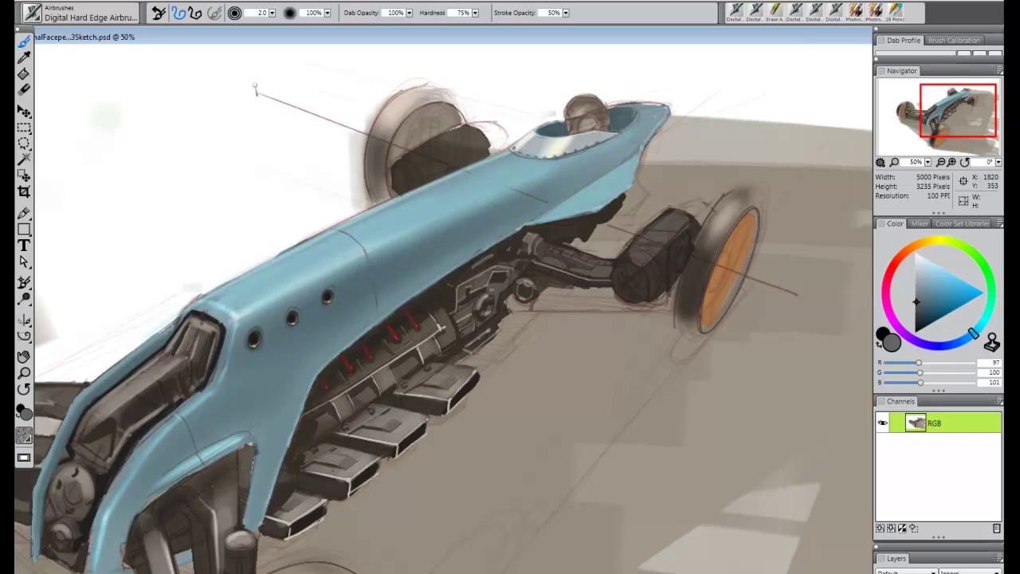
{"action": "left_click", "coordinate": [80, 12]}
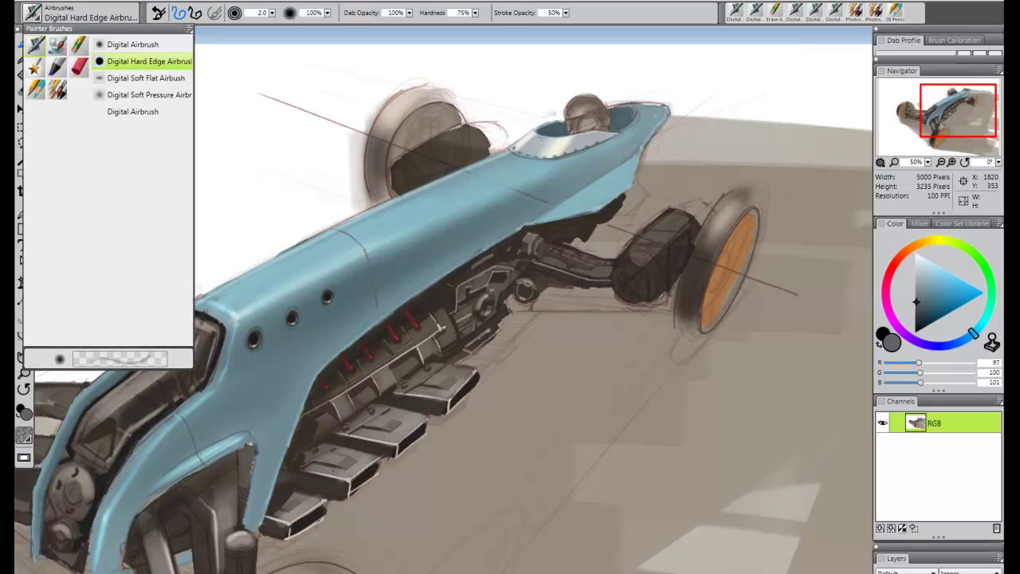
{"action": "left_click", "coordinate": [132, 44]}
{"action": "left_click", "coordinate": [80, 12]}
{"action": "left_click", "coordinate": [284, 60]}
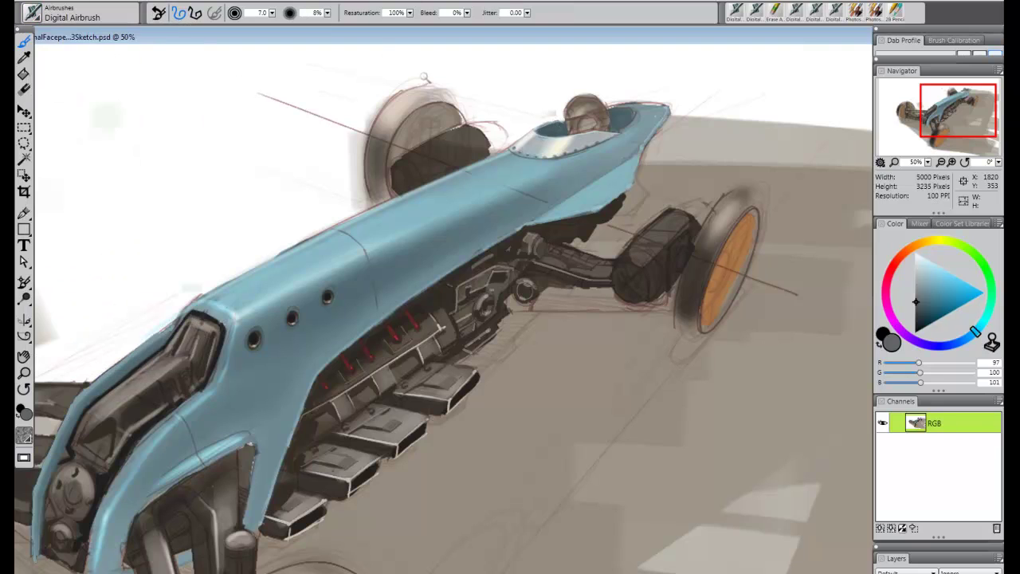
{"action": "key", "text": "]"}
{"action": "left_click_drag", "start_coordinate": [543, 133], "coordinate": [560, 130]}
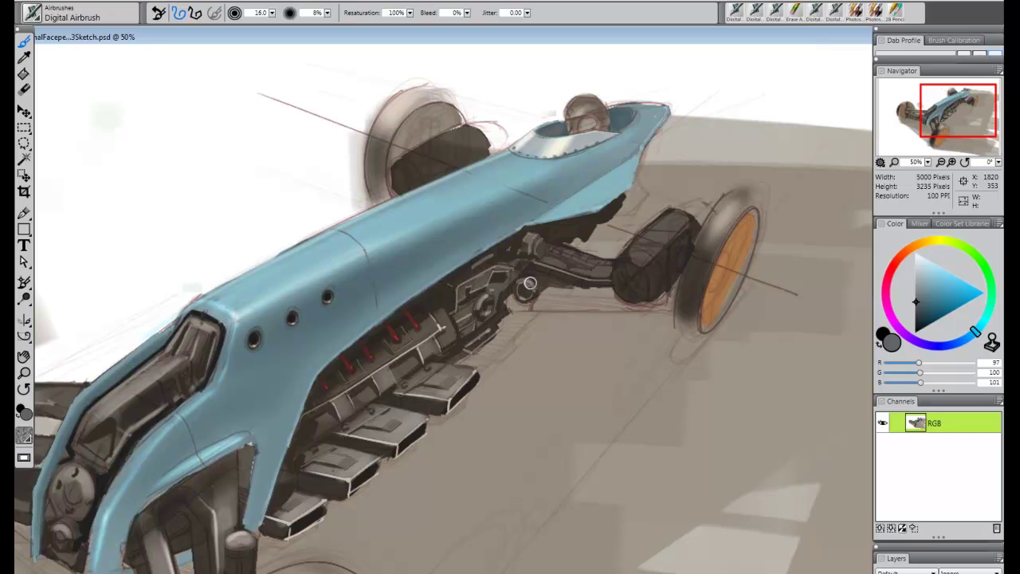
{"action": "key", "text": "ctrl+z"}
{"action": "left_click", "coordinate": [915, 316]}
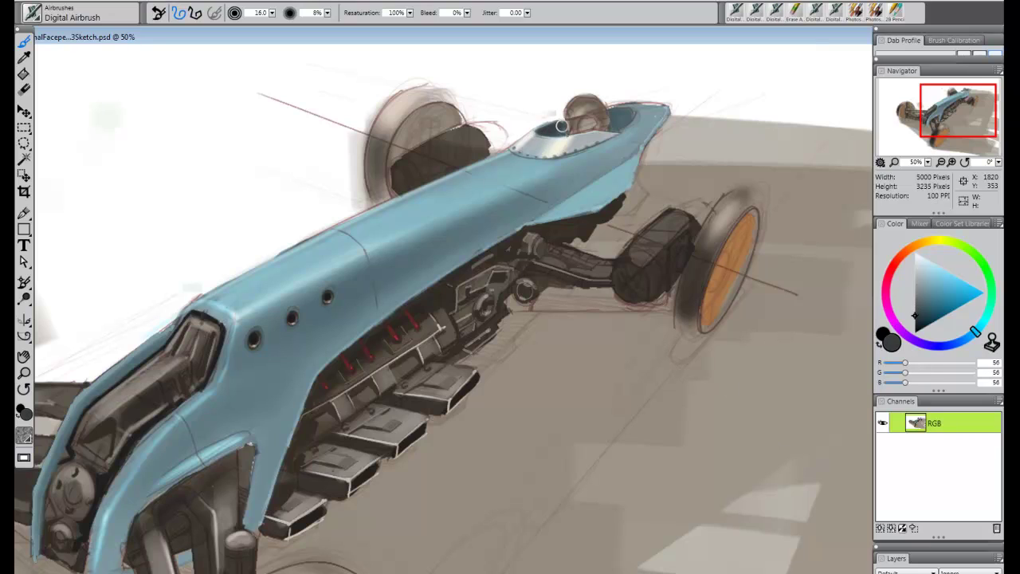
{"action": "left_click_drag", "start_coordinate": [564, 132], "coordinate": [544, 128]}
{"action": "left_click", "coordinate": [795, 11]}
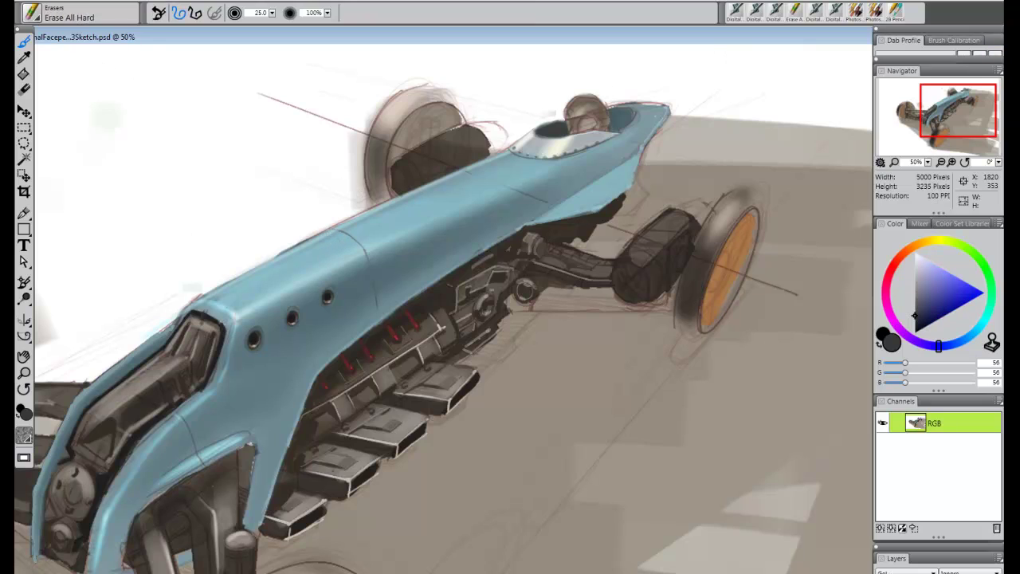
{"action": "mouse_move", "coordinate": [523, 123]}
{"action": "left_mouse_down"}
{"action": "mouse_move", "coordinate": [500, 171]}
{"action": "mouse_move", "coordinate": [523, 126]}
{"action": "left_mouse_up"}
- Sample dark brown (RGB 42, 36, 27) from the engine area and ready the Digital Hard Edge Airbrush at size 2 for the nose insert
{"action": "scroll", "coordinate": [382, 183], "scroll_direction": "down", "scroll_amount": 3}
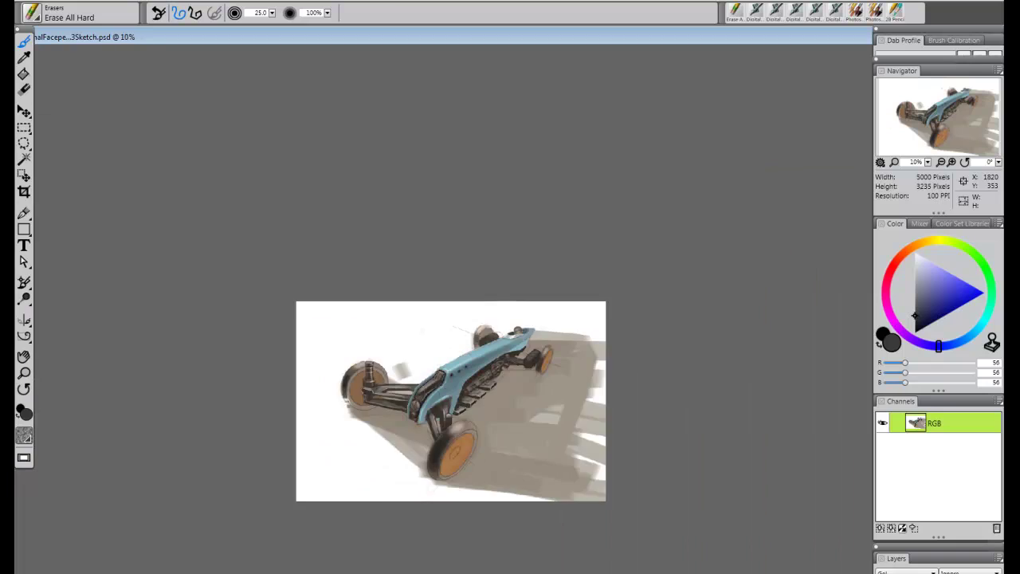
{"action": "scroll", "coordinate": [381, 183], "scroll_direction": "up", "scroll_amount": 1}
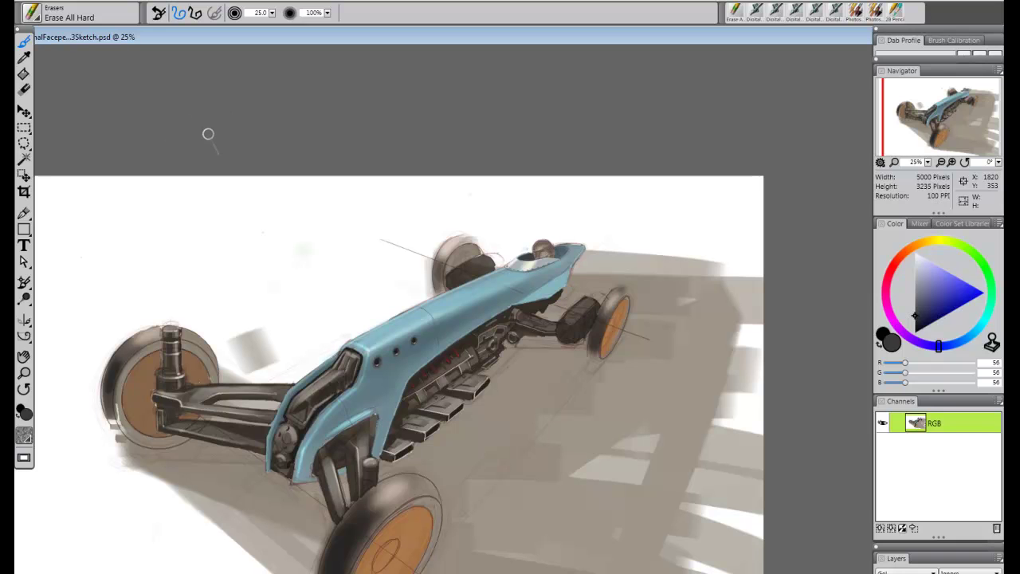
{"action": "scroll", "coordinate": [296, 429], "scroll_direction": "up", "scroll_amount": 1}
{"action": "left_click_drag", "start_coordinate": [296, 428], "coordinate": [563, 354]}
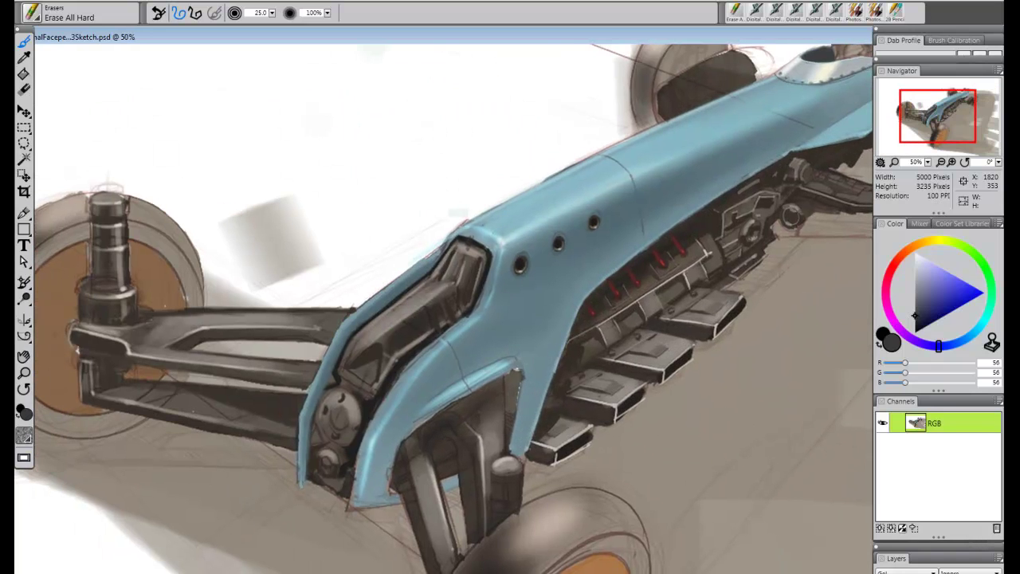
{"action": "key", "text": "alt"}
{"action": "left_click", "coordinate": [586, 313]}
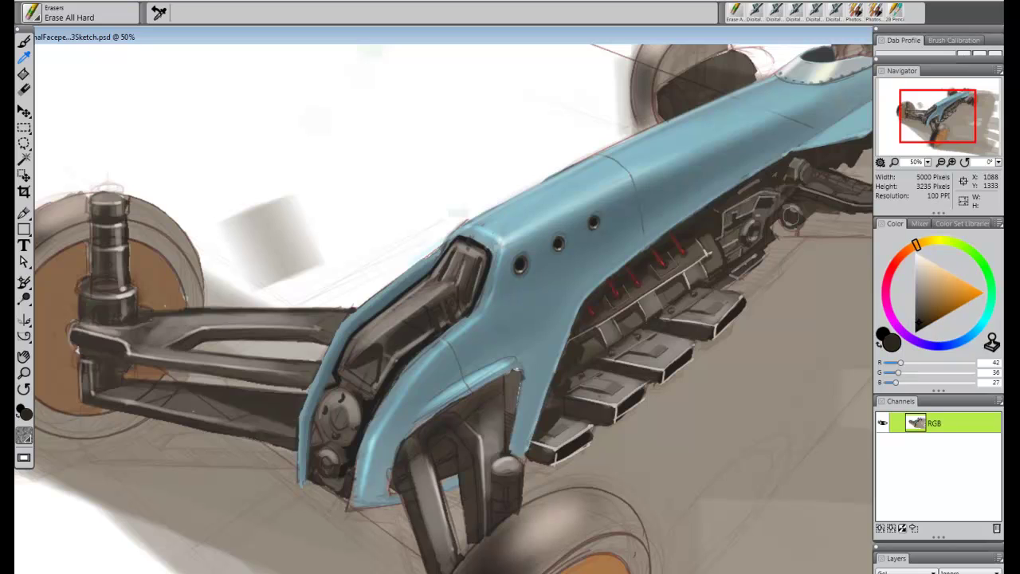
{"action": "key", "text": "b"}
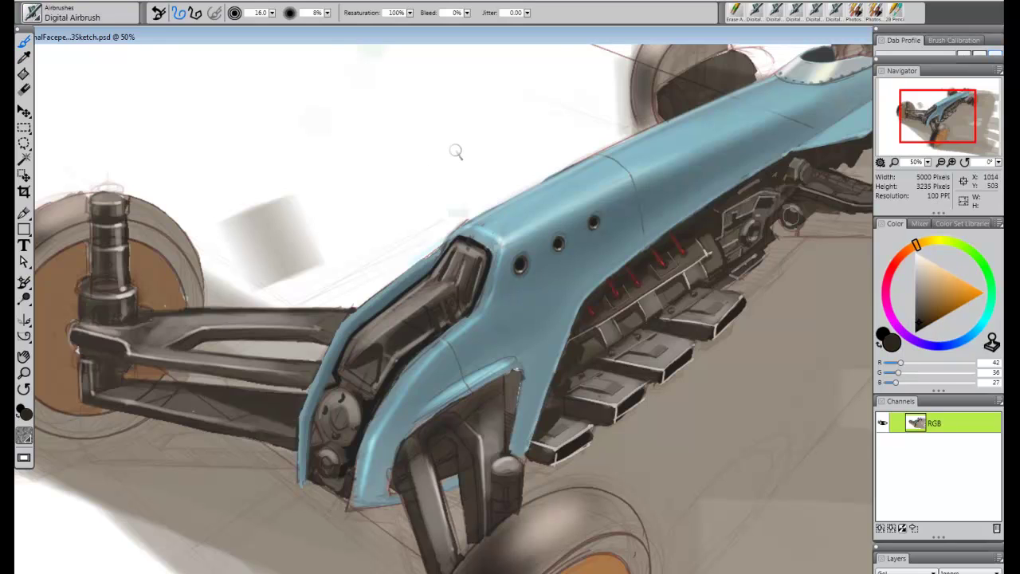
{"action": "left_click_drag", "start_coordinate": [435, 156], "coordinate": [523, 172]}
{"action": "key", "text": "ctrl+z"}
{"action": "key", "text": "F2"}
{"action": "left_click_drag", "start_coordinate": [488, 116], "coordinate": [583, 164]}
{"action": "key", "text": "ctrl+z"}
{"action": "key", "text": "["}
{"action": "key", "text": "["}
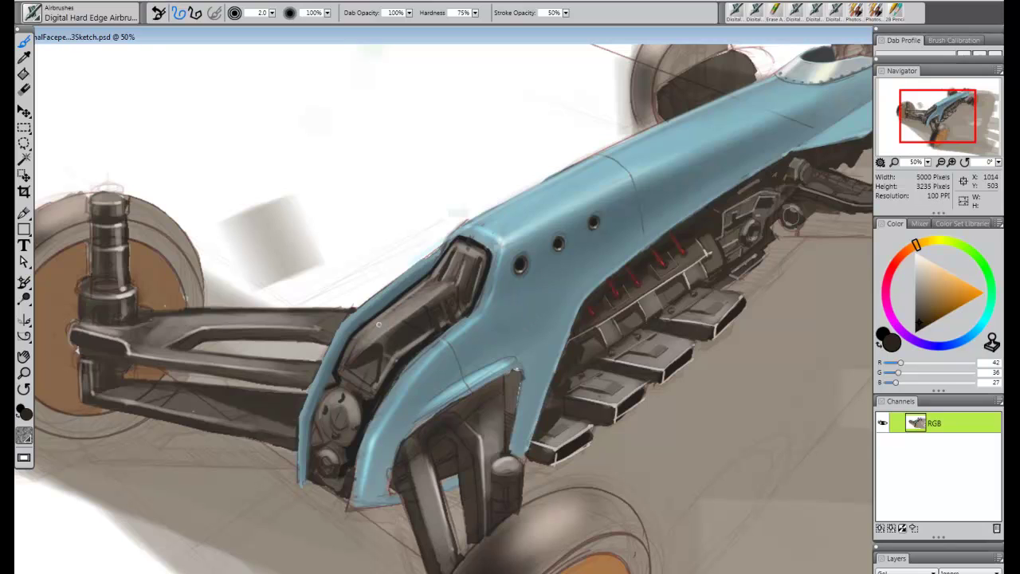
{"action": "key", "text": "ctrl+z"}
- Draw dark brown panel lines and shadows on the mechanical insert inside the nose opening at size 4
{"action": "key", "text": "]"}
{"action": "key", "text": "]"}
{"action": "key", "text": "]"}
{"action": "mouse_move", "coordinate": [360, 339]}
{"action": "left_mouse_down"}
{"action": "mouse_move", "coordinate": [435, 279]}
{"action": "mouse_move", "coordinate": [465, 280]}
{"action": "mouse_move", "coordinate": [458, 310]}
{"action": "mouse_move", "coordinate": [459, 275]}
{"action": "mouse_move", "coordinate": [371, 332]}
{"action": "left_mouse_up"}
{"action": "key", "text": "bracketleft"}
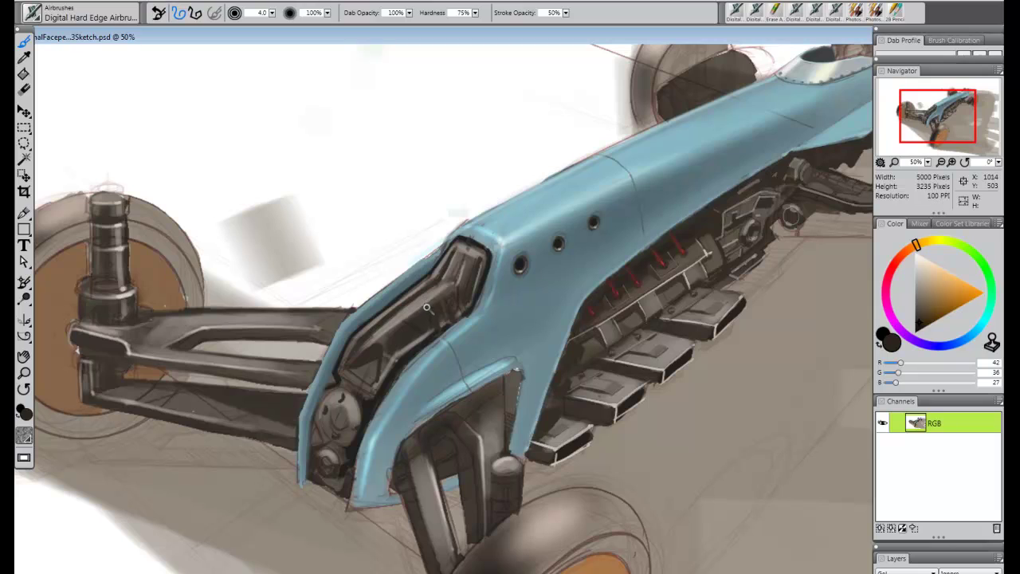
{"action": "key", "text": "]"}
{"action": "left_click_drag", "start_coordinate": [428, 303], "coordinate": [408, 307]}
- Add warm grey (RGB 141, 134, 125) edge lines to the insert's small fitting at size 2, and touch up in dark brown (RGB 59, 51, 43)
{"action": "key", "text": "bracketleft"}
{"action": "key", "text": "bracketleft"}
{"action": "left_click", "coordinate": [919, 291]}
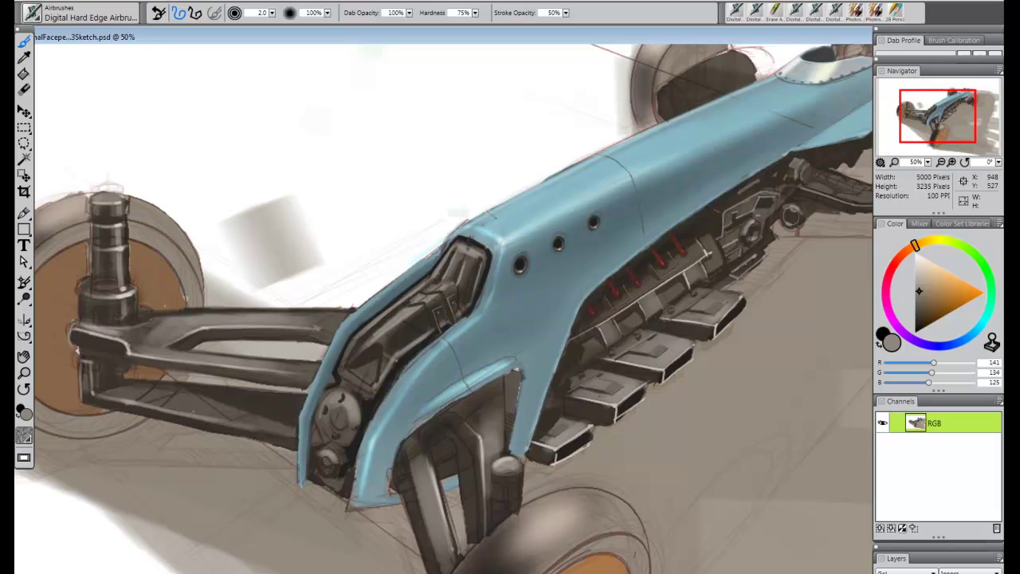
{"action": "left_click", "coordinate": [24, 58]}
{"action": "left_click", "coordinate": [105, 247]}
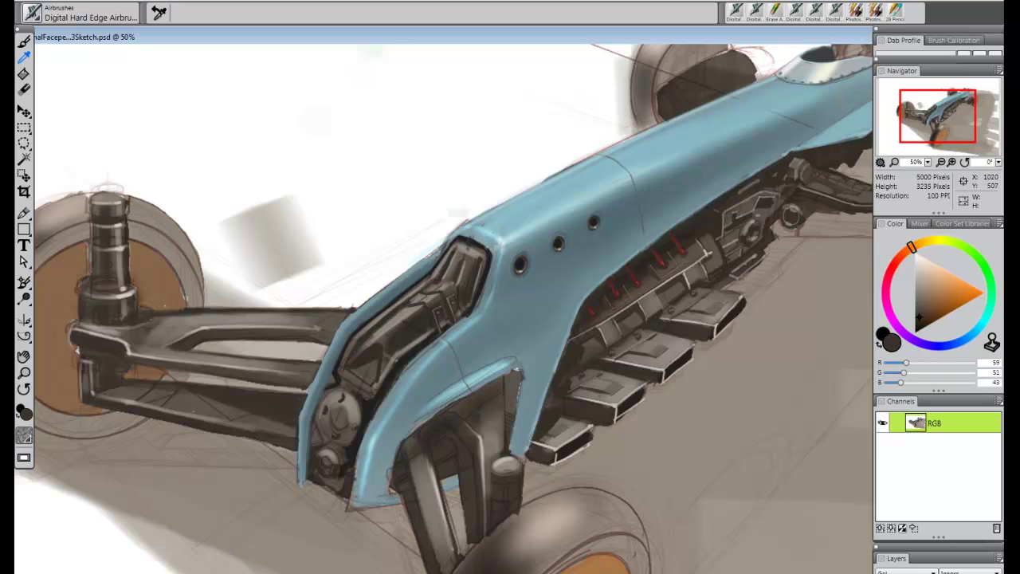
{"action": "key", "text": "b"}
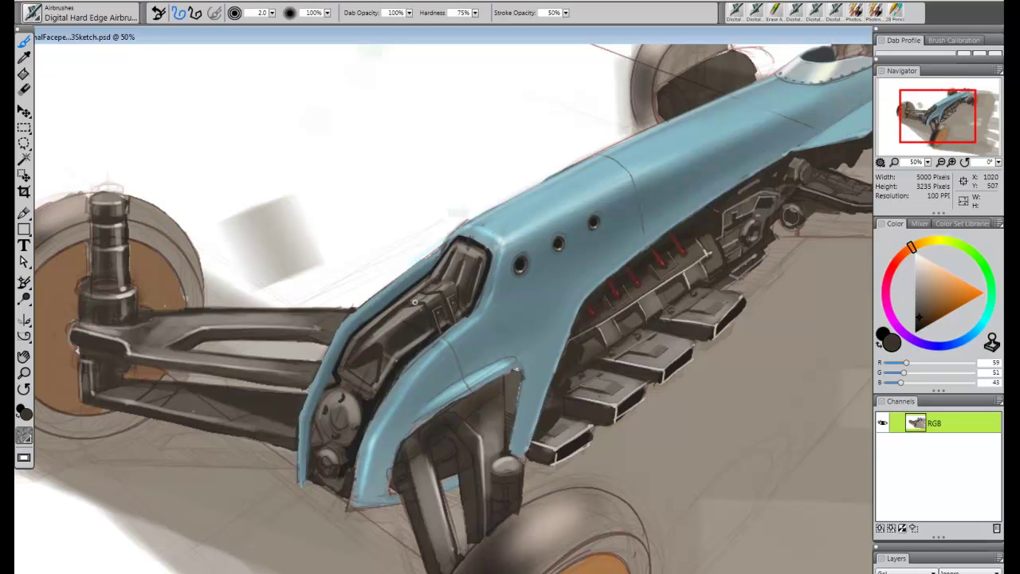
- Sample warm grey (RGB 141, 133, 126) and lighten the ridge beside the insert's small fitting at size 6
{"action": "left_click", "coordinate": [24, 57]}
{"action": "left_click", "coordinate": [170, 214]}
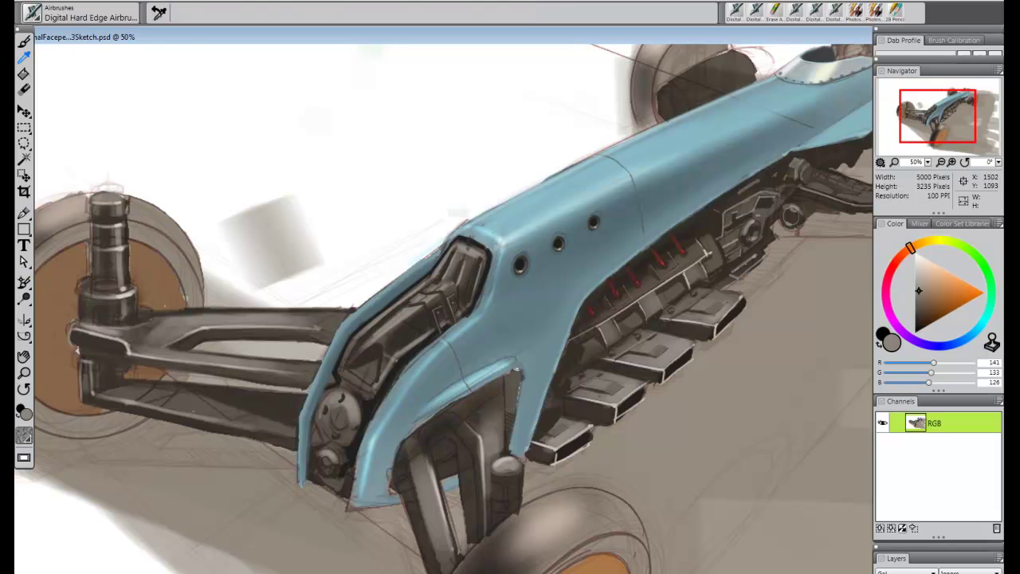
{"action": "key", "text": "b"}
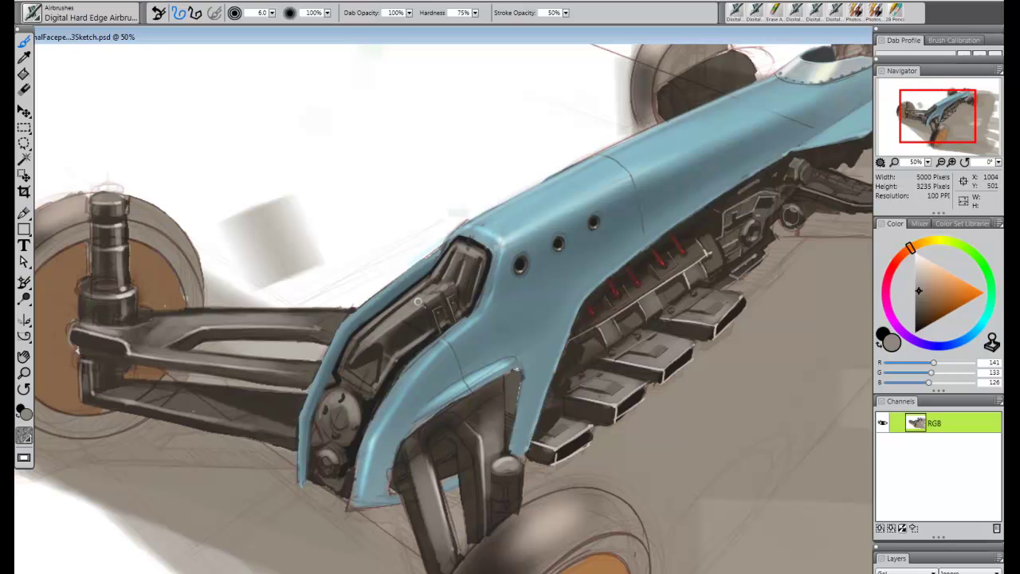
- Refine the shadows around the insert's fitting in dark brown (RGB 39, 34, 27) with the Digital Hard Edge Airbrush at size 4
{"action": "left_click", "coordinate": [424, 299], "text": "alt"}
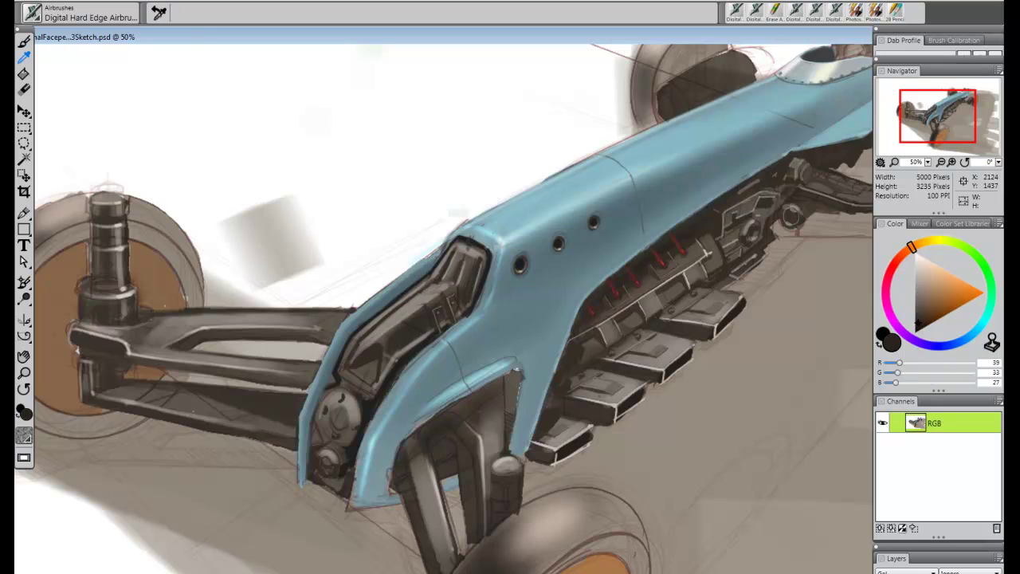
{"action": "left_click", "coordinate": [67, 14]}
{"action": "left_click", "coordinate": [149, 60]}
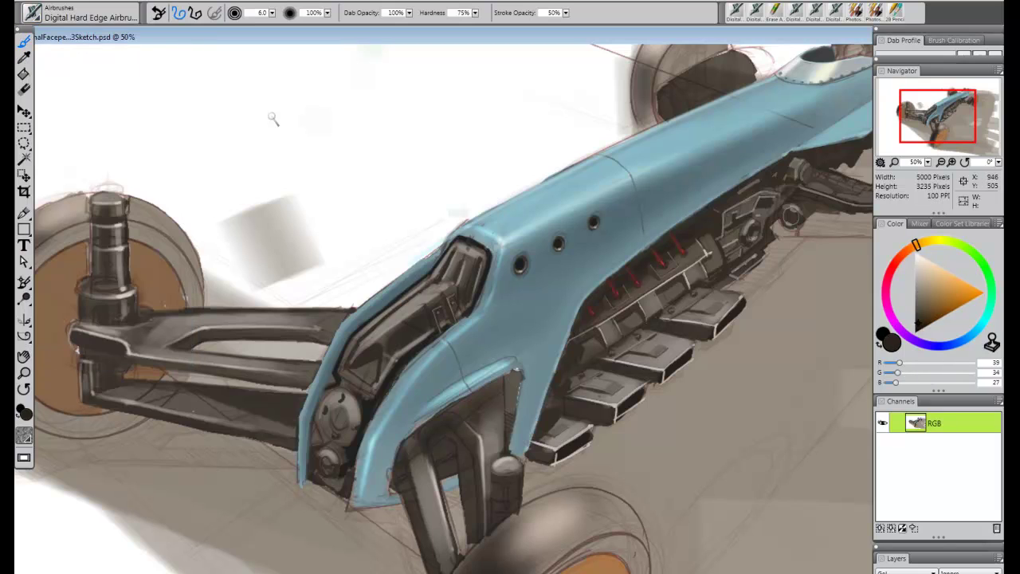
{"action": "key", "text": "bracketleft"}
{"action": "key", "text": "bracketleft"}
{"action": "key", "text": "bracketleft"}
{"action": "key", "text": "bracketleft"}
{"action": "key", "text": "bracketleft"}
{"action": "key", "text": "bracketleft"}
{"action": "key", "text": "bracketright"}
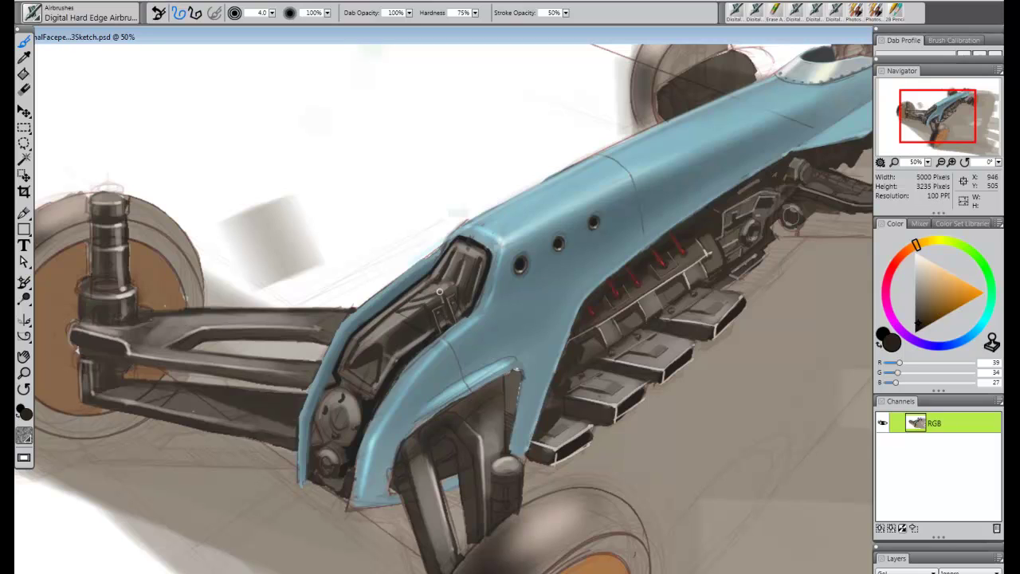
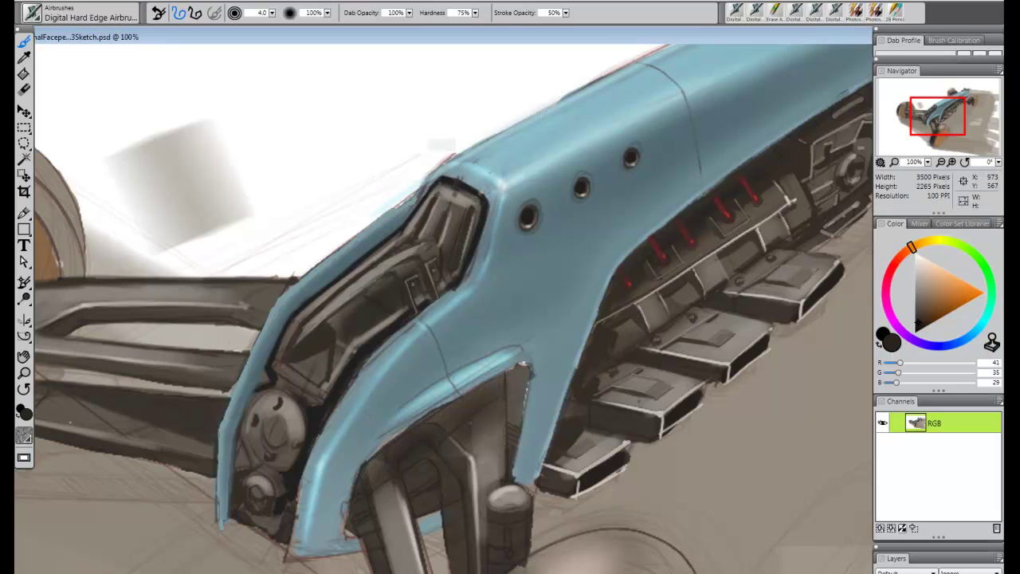
- Try a light grey (RGB 177, 177, 177) highlight along the front edge of the nose insert
{"action": "left_click_drag", "start_coordinate": [927, 263], "coordinate": [915, 276]}
{"action": "key", "text": "bracketleft"}
{"action": "key", "text": "bracketleft"}
{"action": "key", "text": "bracketleft"}
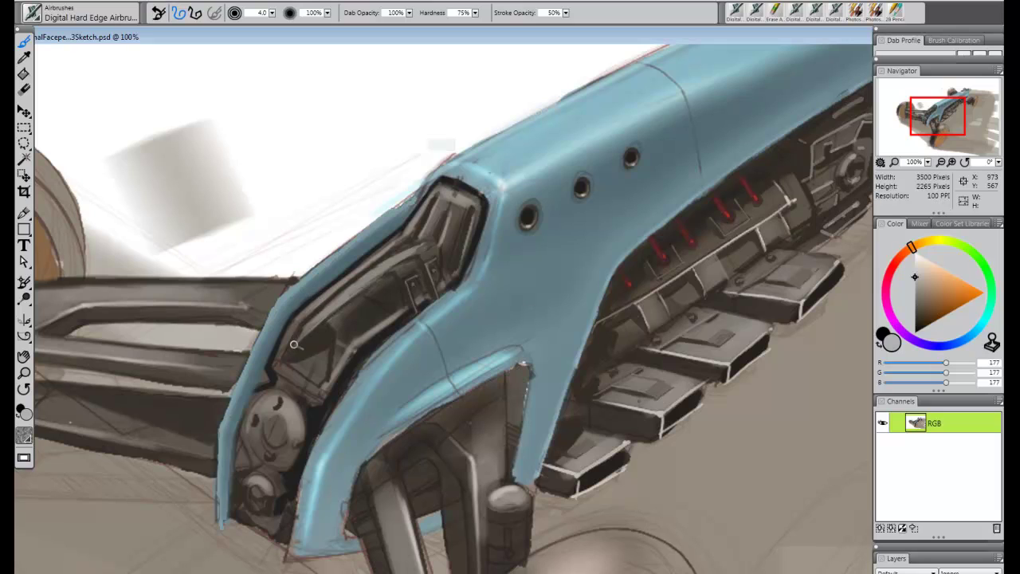
{"action": "mouse_move", "coordinate": [289, 353]}
{"action": "left_mouse_down"}
{"action": "mouse_move", "coordinate": [317, 322]}
{"action": "mouse_move", "coordinate": [313, 332]}
{"action": "left_mouse_up"}
{"action": "key", "text": "ctrl+z"}
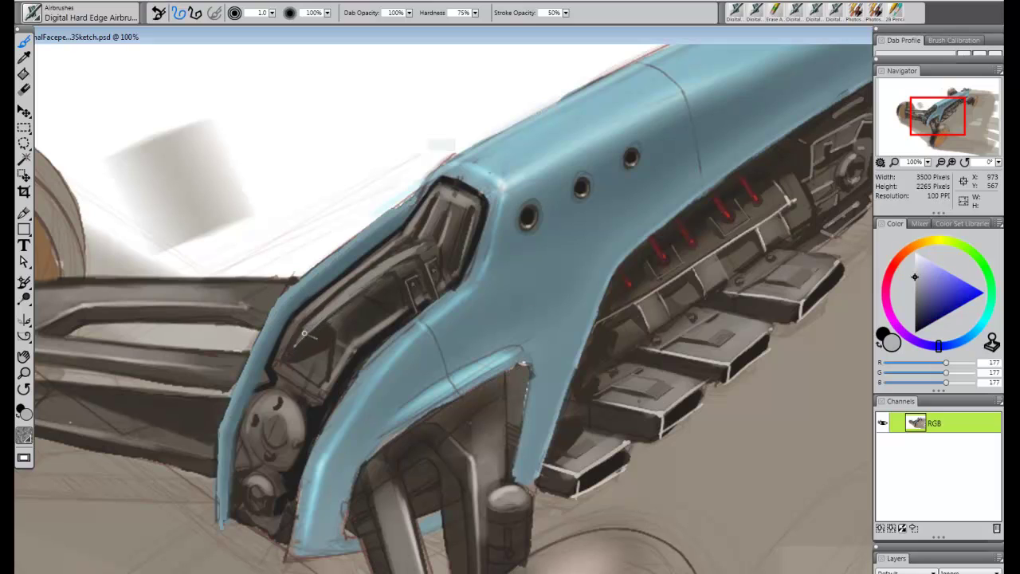
- Sample warm grey (RGB 139, 132, 125) and line the rear edge of the insert's triangular front facet at size 1
{"action": "key", "text": "alt"}
{"action": "left_click", "coordinate": [309, 323]}
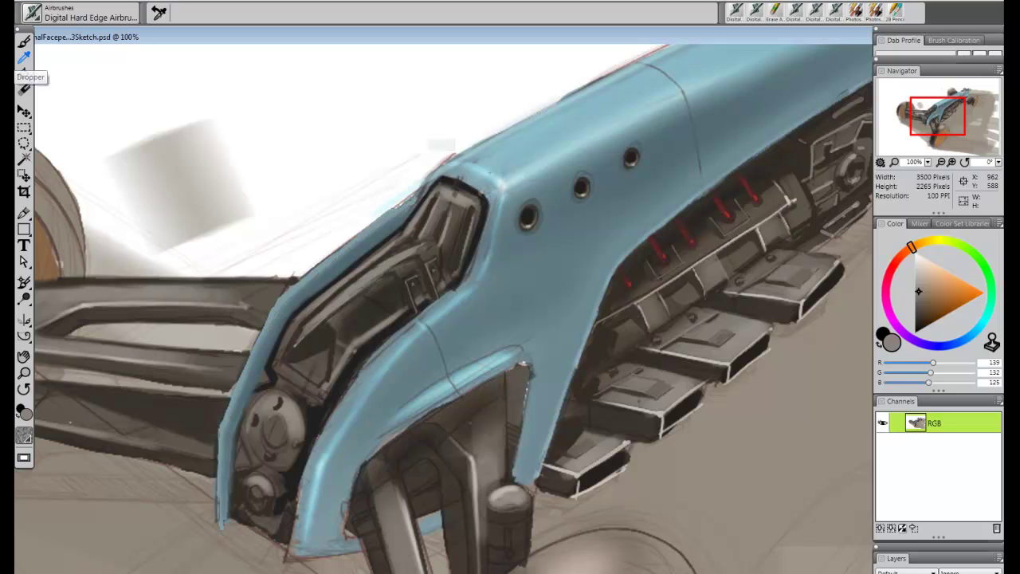
{"action": "key", "text": "b"}
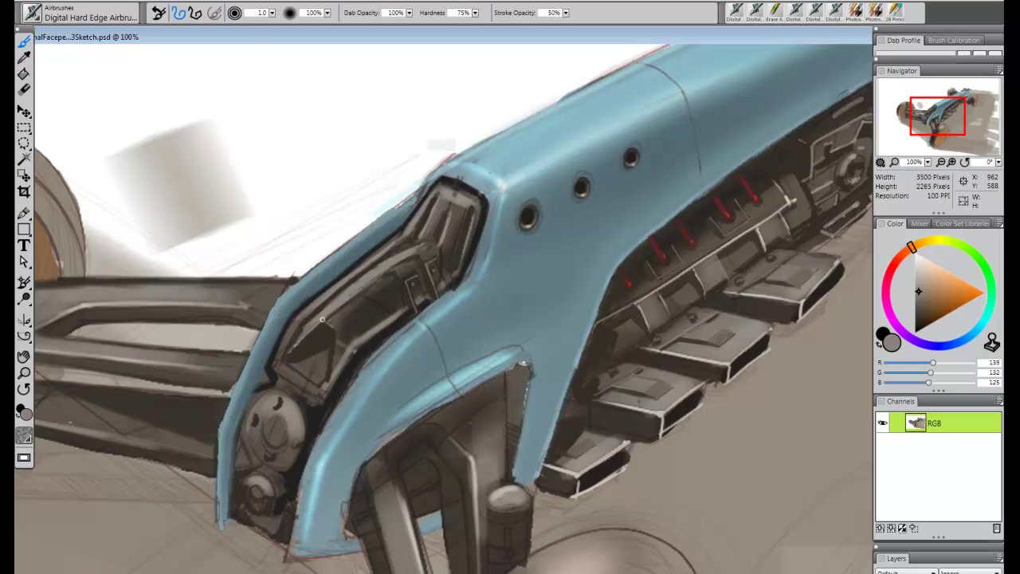
{"action": "left_click_drag", "start_coordinate": [328, 316], "coordinate": [327, 375]}
{"action": "key", "text": "bracketright"}
- Brighten the triangular facet's edges and the insert's upper ridges with light warm grey (RGB 171, 165, 161) lines at size 2
{"action": "left_click", "coordinate": [329, 338], "text": "alt"}
{"action": "key", "text": "bracketleft"}
{"action": "left_click_drag", "start_coordinate": [289, 352], "coordinate": [325, 320]}
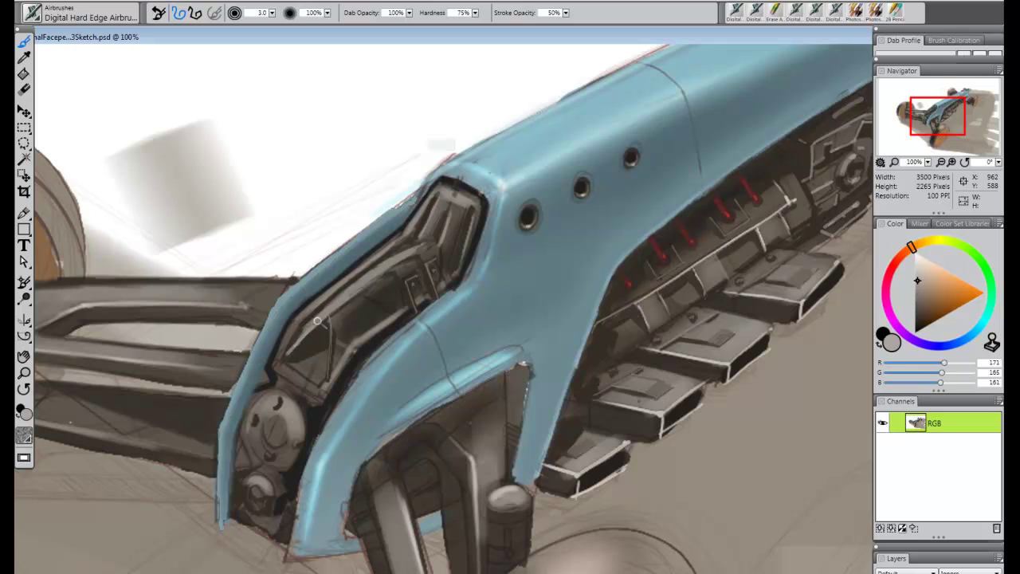
{"action": "key", "text": "bracketright"}
{"action": "left_click_drag", "start_coordinate": [328, 313], "coordinate": [327, 371]}
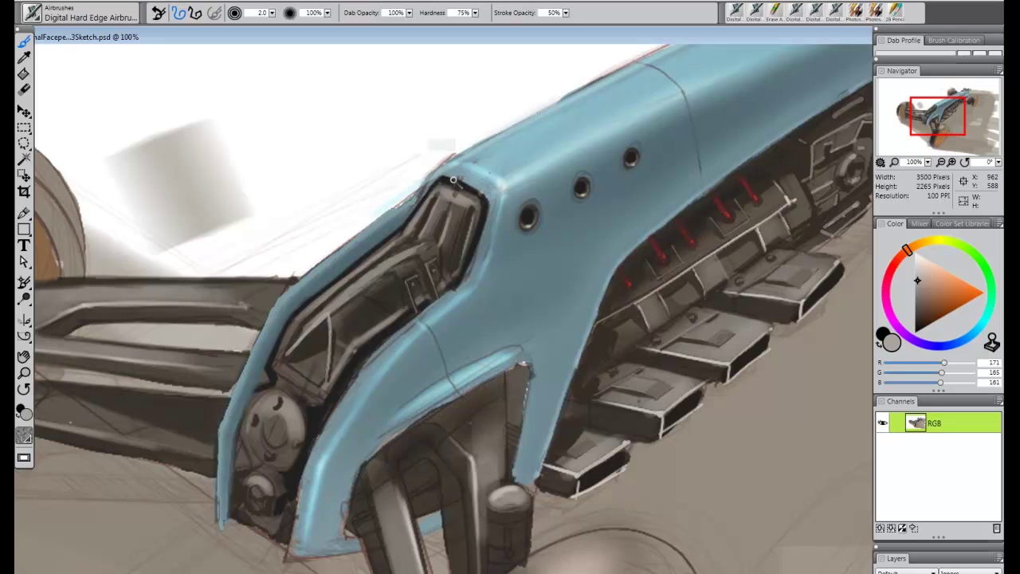
{"action": "left_click_drag", "start_coordinate": [454, 180], "coordinate": [434, 239]}
{"action": "mouse_move", "coordinate": [330, 313]}
{"action": "left_mouse_down"}
{"action": "mouse_move", "coordinate": [443, 205]}
{"action": "mouse_move", "coordinate": [437, 238]}
{"action": "left_mouse_up"}
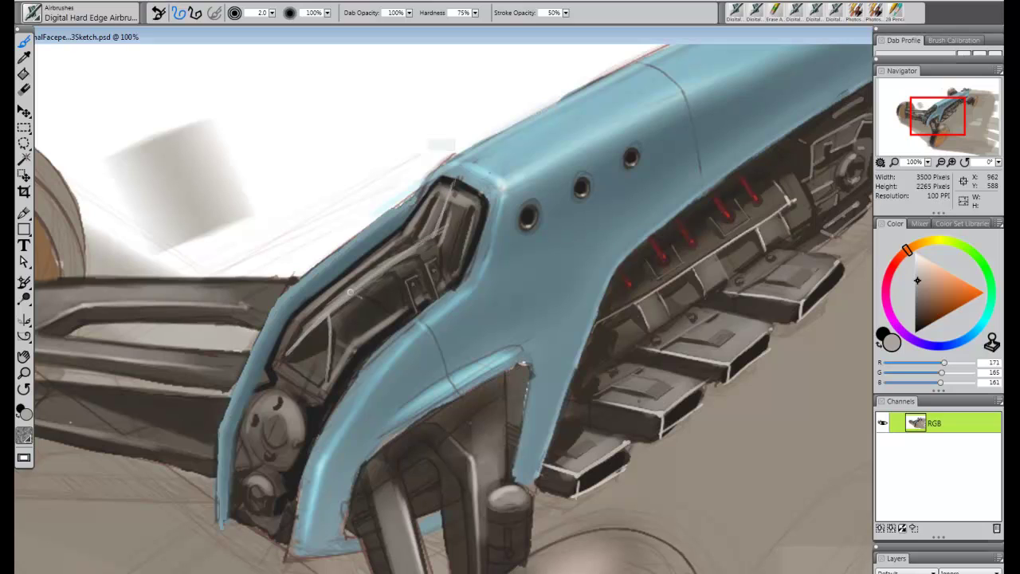
- Detail the insert's fitting and ridges with dark brown (RGB 38, 33, 27) and warm grey (RGB 155, 148, 142) lines at size 1
{"action": "key", "text": "bracketleft"}
{"action": "left_click", "coordinate": [433, 183], "text": "alt"}
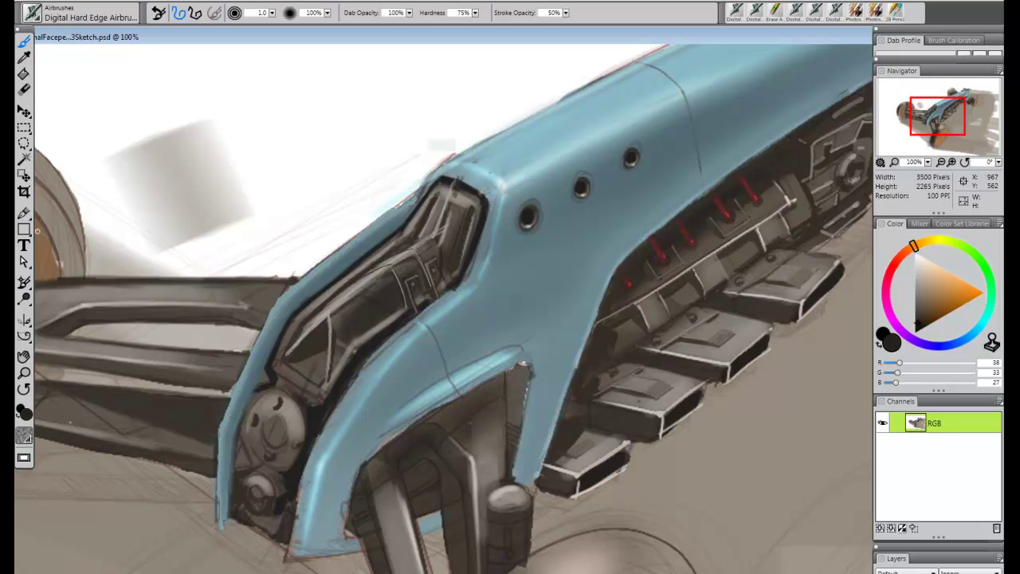
{"action": "left_click", "coordinate": [24, 57]}
{"action": "left_click", "coordinate": [328, 320]}
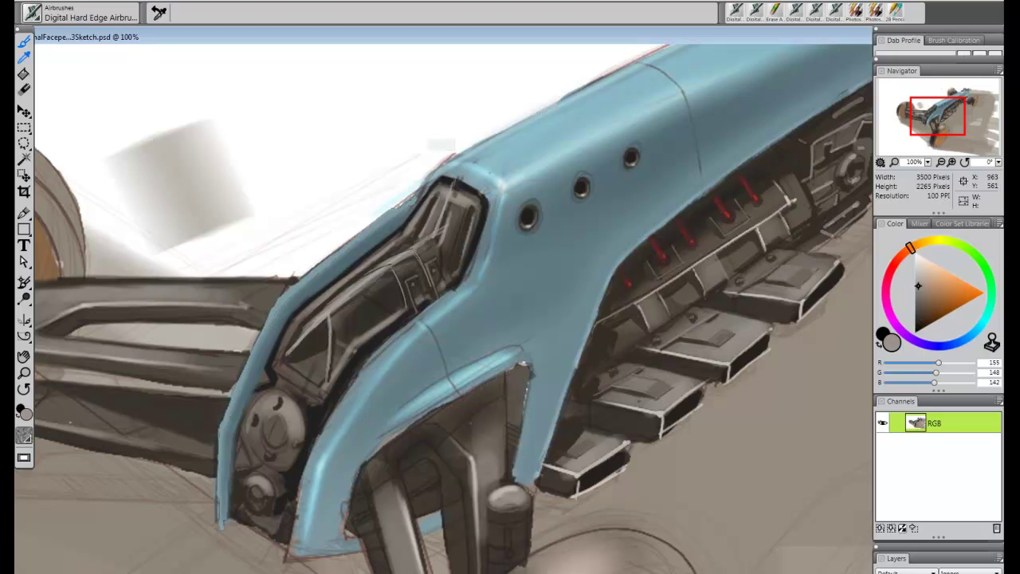
{"action": "left_click", "coordinate": [24, 41]}
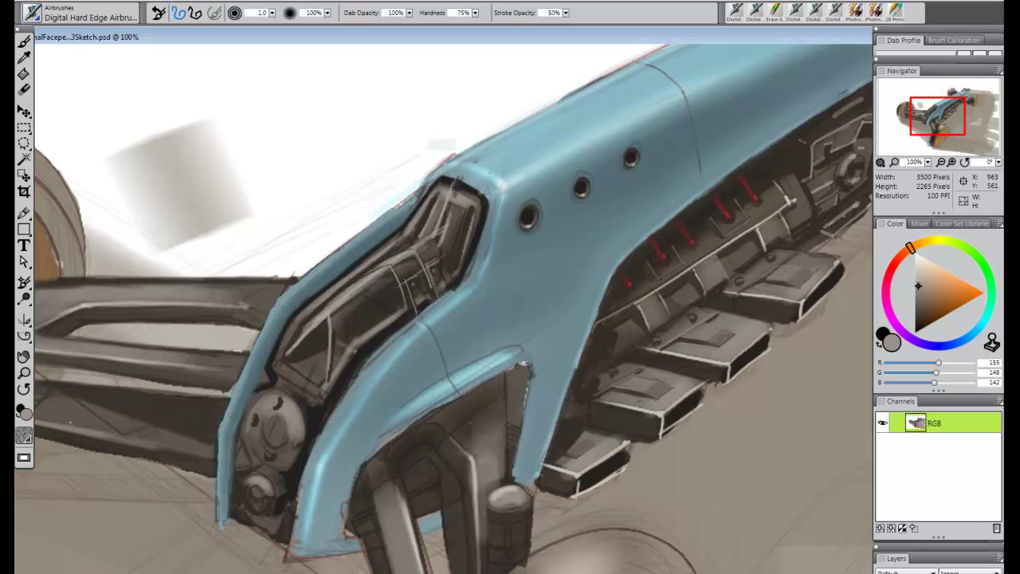
- Sample near-black (RGB 11, 10, 8) and darken the grooves in the insert's upper ridges and its lower edge, working up to size 3
{"action": "left_click", "coordinate": [775, 11]}
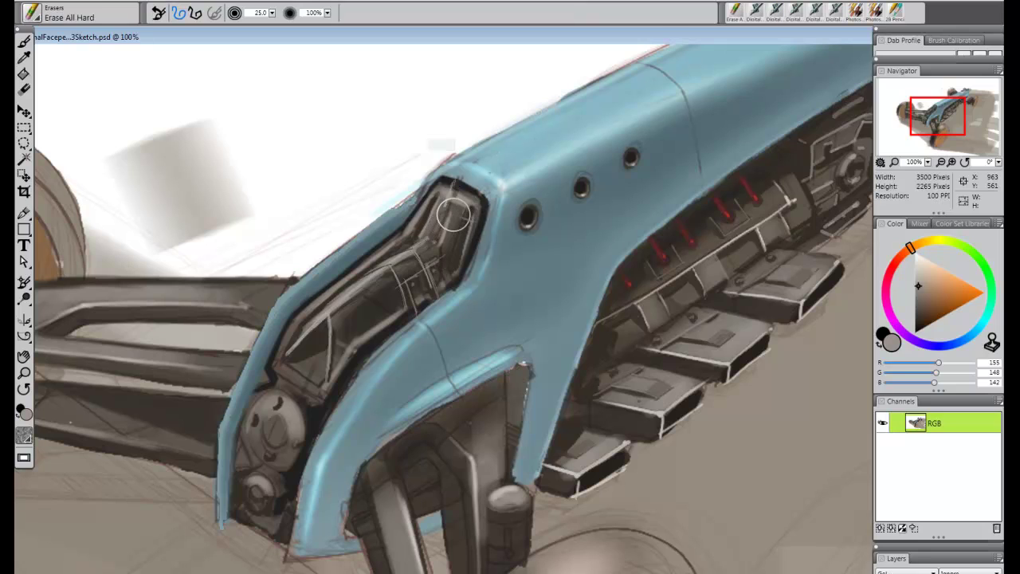
{"action": "key", "text": "["}
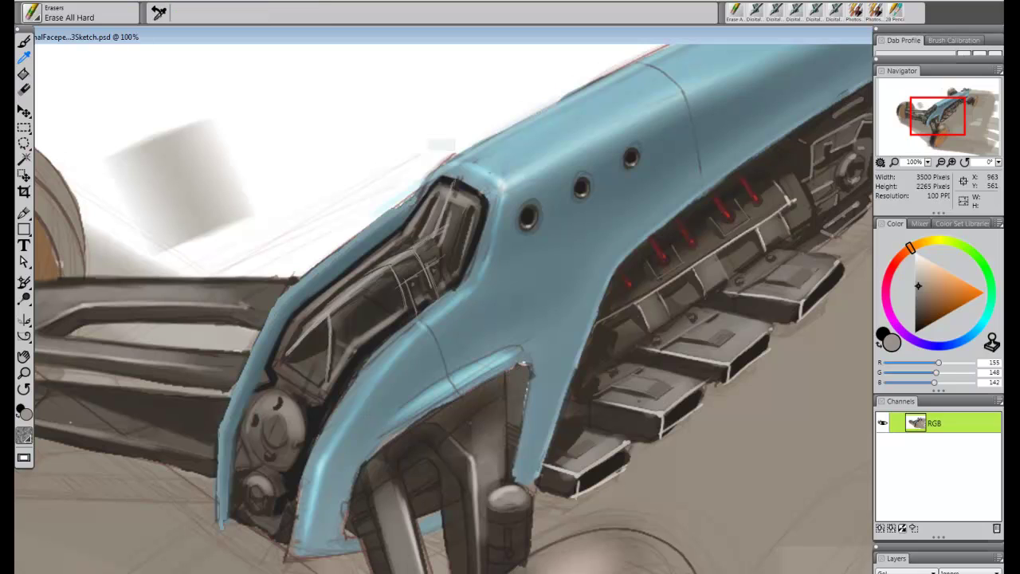
{"action": "left_click", "coordinate": [414, 213], "text": "alt"}
{"action": "key", "text": "b"}
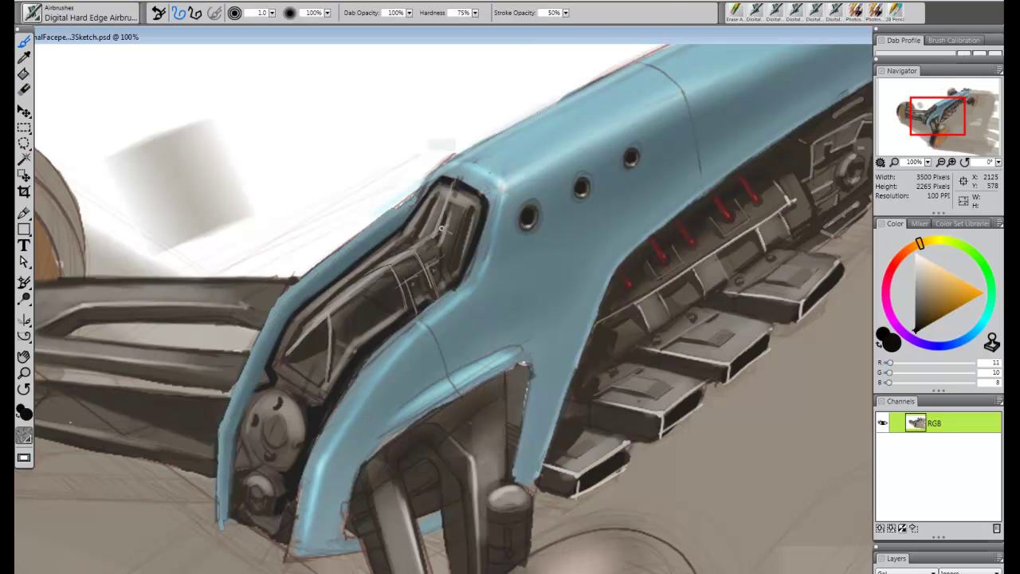
{"action": "mouse_move", "coordinate": [442, 229]}
{"action": "left_mouse_down"}
{"action": "mouse_move", "coordinate": [435, 197]}
{"action": "mouse_move", "coordinate": [463, 236]}
{"action": "mouse_move", "coordinate": [436, 243]}
{"action": "left_mouse_up"}
{"action": "key", "text": "bracketright"}
{"action": "key", "text": "bracketright"}
{"action": "key", "text": "bracketright"}
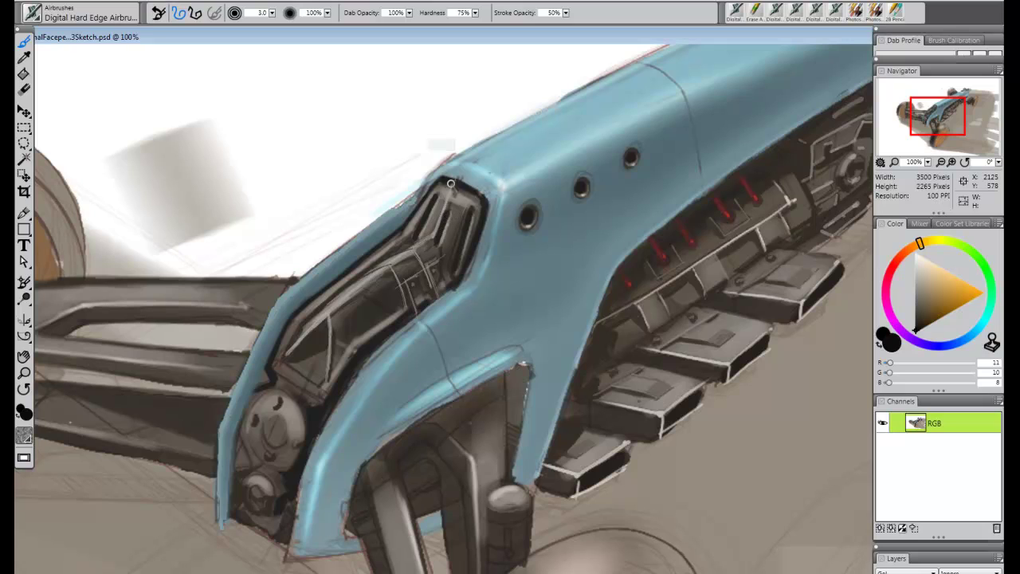
{"action": "mouse_move", "coordinate": [443, 180]}
{"action": "left_mouse_down"}
{"action": "mouse_move", "coordinate": [483, 200]}
{"action": "mouse_move", "coordinate": [478, 241]}
{"action": "mouse_move", "coordinate": [449, 287]}
{"action": "mouse_move", "coordinate": [353, 358]}
{"action": "mouse_move", "coordinate": [319, 412]}
{"action": "left_mouse_up"}
{"action": "left_click_drag", "start_coordinate": [278, 377], "coordinate": [316, 404]}
- Darken the gap between the insert, the large round fitting and the blue shell with near-black strokes at sizes 4 and 6
{"action": "key", "text": "bracketright"}
{"action": "key", "text": "bracketright"}
{"action": "key", "text": "bracketleft"}
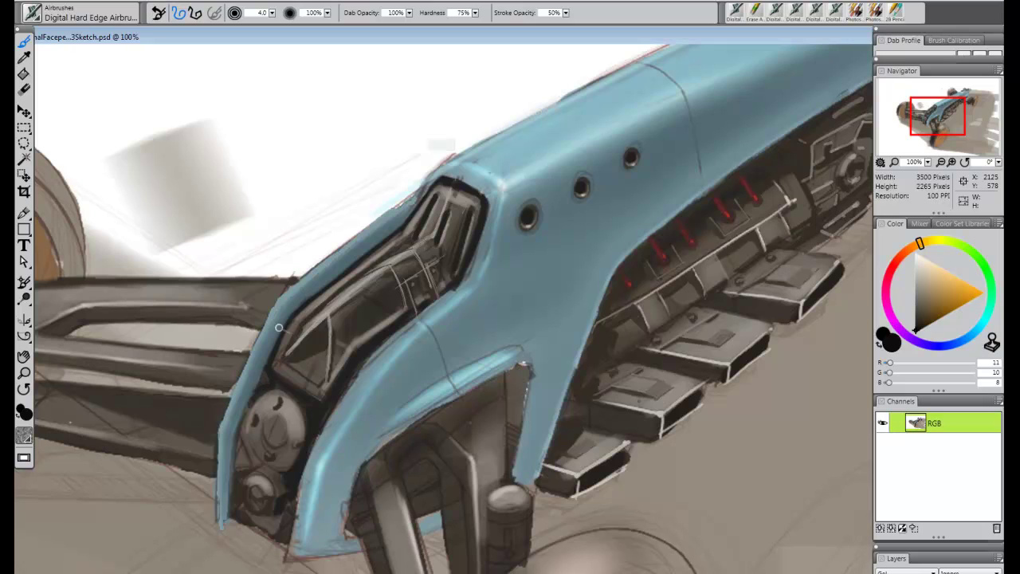
{"action": "mouse_move", "coordinate": [286, 320]}
{"action": "left_mouse_down"}
{"action": "mouse_move", "coordinate": [251, 382]}
{"action": "mouse_move", "coordinate": [297, 295]}
{"action": "mouse_move", "coordinate": [284, 320]}
{"action": "mouse_move", "coordinate": [404, 222]}
{"action": "left_mouse_up"}
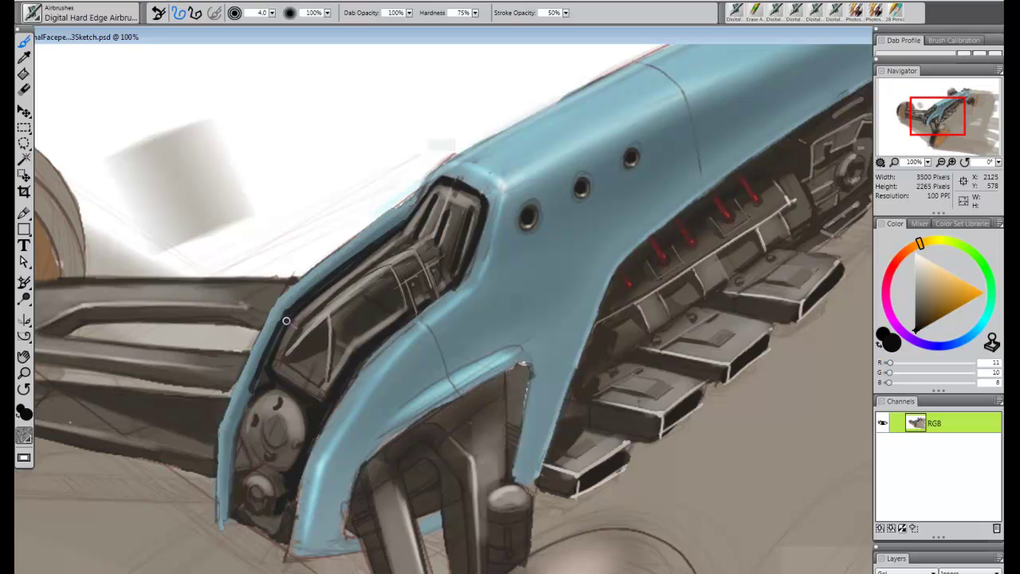
{"action": "mouse_move", "coordinate": [253, 388]}
{"action": "left_mouse_down"}
{"action": "mouse_move", "coordinate": [229, 446]}
{"action": "mouse_move", "coordinate": [227, 499]}
{"action": "left_mouse_up"}
{"action": "key", "text": "bracketright"}
{"action": "key", "text": "bracketright"}
{"action": "mouse_move", "coordinate": [232, 435]}
{"action": "left_mouse_down"}
{"action": "mouse_move", "coordinate": [226, 511]}
{"action": "mouse_move", "coordinate": [248, 392]}
{"action": "mouse_move", "coordinate": [275, 334]}
{"action": "left_mouse_up"}
{"action": "left_click_drag", "start_coordinate": [253, 398], "coordinate": [240, 464]}
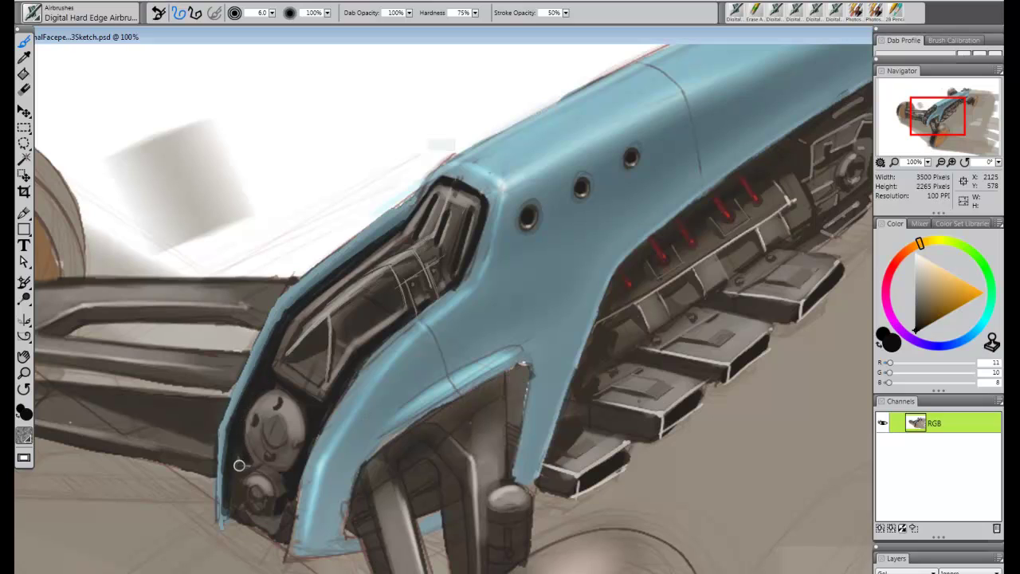
- Darken the nose's lower tip around the small round fitting and shape jagged mechanical ends along its bottom edge with finer strokes
{"action": "left_click_drag", "start_coordinate": [227, 505], "coordinate": [227, 516]}
{"action": "key", "text": "bracketleft"}
{"action": "key", "text": "bracketleft"}
{"action": "left_click_drag", "start_coordinate": [287, 526], "coordinate": [282, 543]}
{"action": "key", "text": "bracketleft"}
{"action": "mouse_move", "coordinate": [237, 517]}
{"action": "left_mouse_down"}
{"action": "mouse_move", "coordinate": [279, 545]}
{"action": "mouse_move", "coordinate": [238, 520]}
{"action": "mouse_move", "coordinate": [246, 540]}
{"action": "mouse_move", "coordinate": [257, 539]}
{"action": "mouse_move", "coordinate": [247, 520]}
{"action": "mouse_move", "coordinate": [278, 525]}
{"action": "mouse_move", "coordinate": [253, 542]}
{"action": "mouse_move", "coordinate": [273, 534]}
{"action": "mouse_move", "coordinate": [282, 504]}
{"action": "mouse_move", "coordinate": [274, 550]}
{"action": "mouse_move", "coordinate": [231, 524]}
{"action": "mouse_move", "coordinate": [274, 547]}
{"action": "mouse_move", "coordinate": [266, 531]}
{"action": "mouse_move", "coordinate": [238, 523]}
{"action": "left_mouse_up"}
{"action": "key", "text": "bracketright"}
{"action": "key", "text": "bracketright"}
{"action": "key", "text": "["}
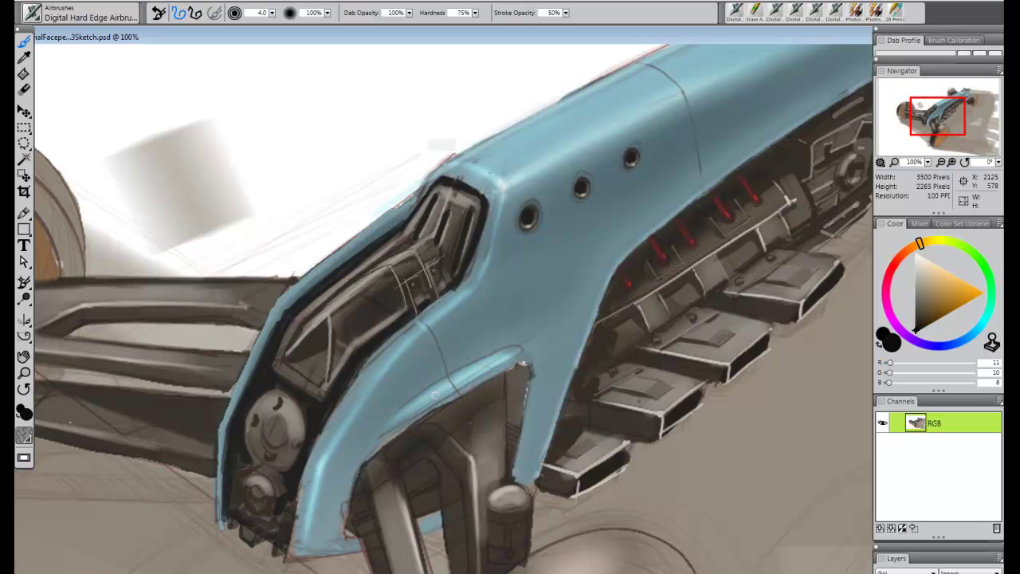
- Sample light grey (RGB 190, 186, 184) and draw thin panel lines across the insert's side at size 1
{"action": "key", "text": "d"}
{"action": "left_click", "coordinate": [607, 315]}
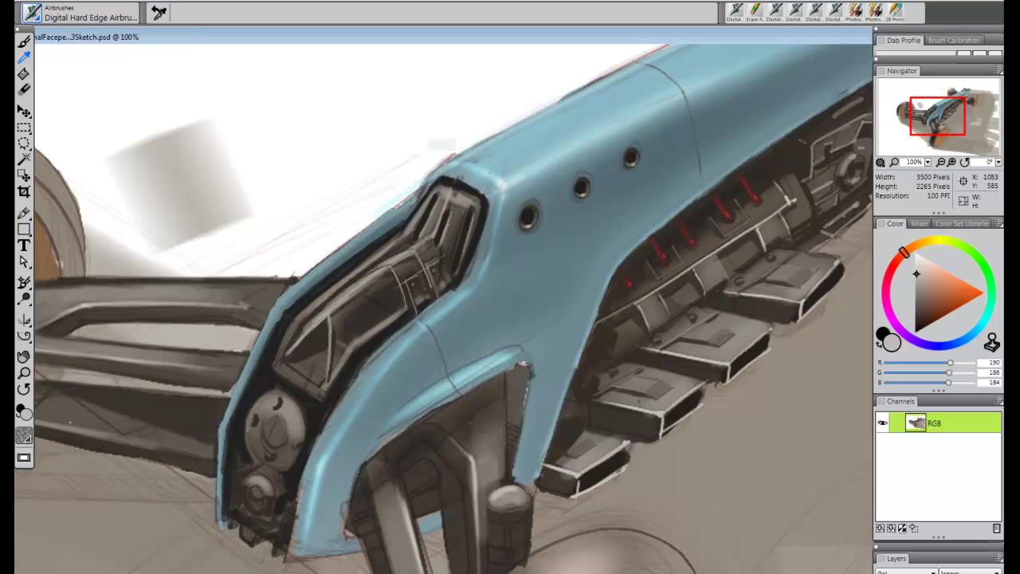
{"action": "left_click", "coordinate": [32, 13]}
{"action": "left_click", "coordinate": [202, 51]}
{"action": "key", "text": "b"}
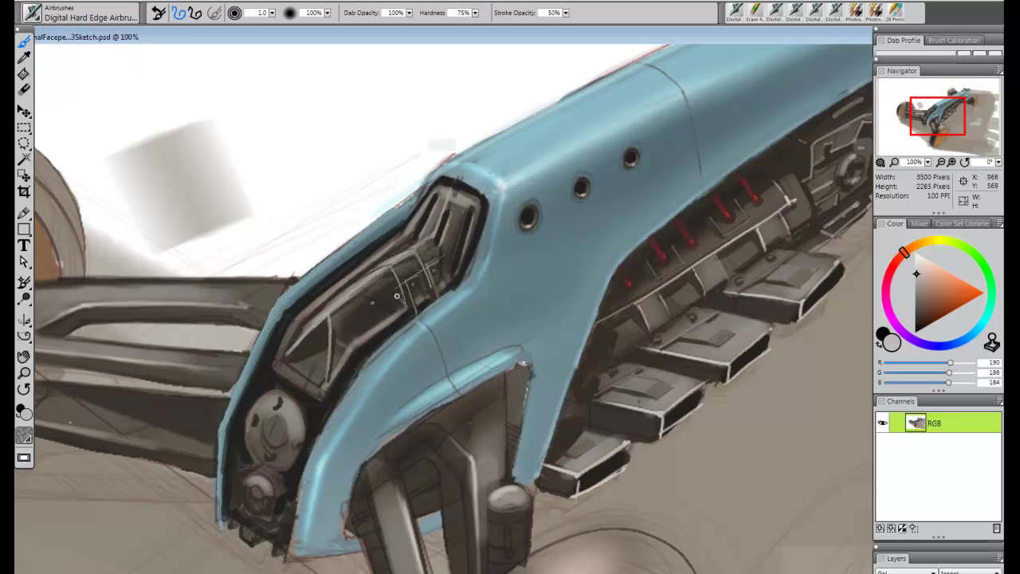
{"action": "left_click_drag", "start_coordinate": [405, 296], "coordinate": [356, 338]}
{"action": "mouse_move", "coordinate": [391, 274]}
{"action": "left_mouse_down"}
{"action": "mouse_move", "coordinate": [329, 320]}
{"action": "mouse_move", "coordinate": [298, 359]}
{"action": "mouse_move", "coordinate": [306, 366]}
{"action": "mouse_move", "coordinate": [304, 326]}
{"action": "mouse_move", "coordinate": [312, 379]}
{"action": "mouse_move", "coordinate": [286, 359]}
{"action": "mouse_move", "coordinate": [275, 366]}
{"action": "mouse_move", "coordinate": [296, 321]}
{"action": "mouse_move", "coordinate": [355, 277]}
{"action": "left_mouse_up"}
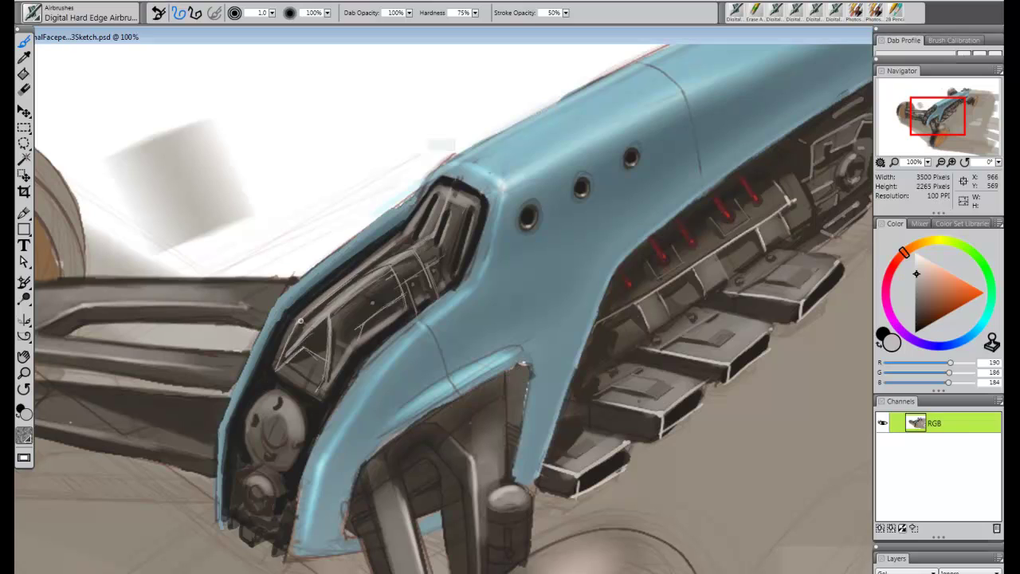
- Highlight the insert's upper edge and the rims of the two round fittings with thin light grey lines at size 1
{"action": "left_click_drag", "start_coordinate": [302, 320], "coordinate": [409, 239]}
{"action": "mouse_move", "coordinate": [410, 236]}
{"action": "left_mouse_down"}
{"action": "mouse_move", "coordinate": [295, 324]}
{"action": "mouse_move", "coordinate": [266, 396]}
{"action": "mouse_move", "coordinate": [283, 397]}
{"action": "mouse_move", "coordinate": [262, 397]}
{"action": "mouse_move", "coordinate": [280, 395]}
{"action": "mouse_move", "coordinate": [245, 430]}
{"action": "left_mouse_up"}
{"action": "mouse_move", "coordinate": [280, 396]}
{"action": "left_mouse_down"}
{"action": "mouse_move", "coordinate": [297, 404]}
{"action": "mouse_move", "coordinate": [304, 433]}
{"action": "mouse_move", "coordinate": [271, 434]}
{"action": "mouse_move", "coordinate": [275, 499]}
{"action": "left_mouse_up"}
{"action": "key", "text": "bracketleft"}
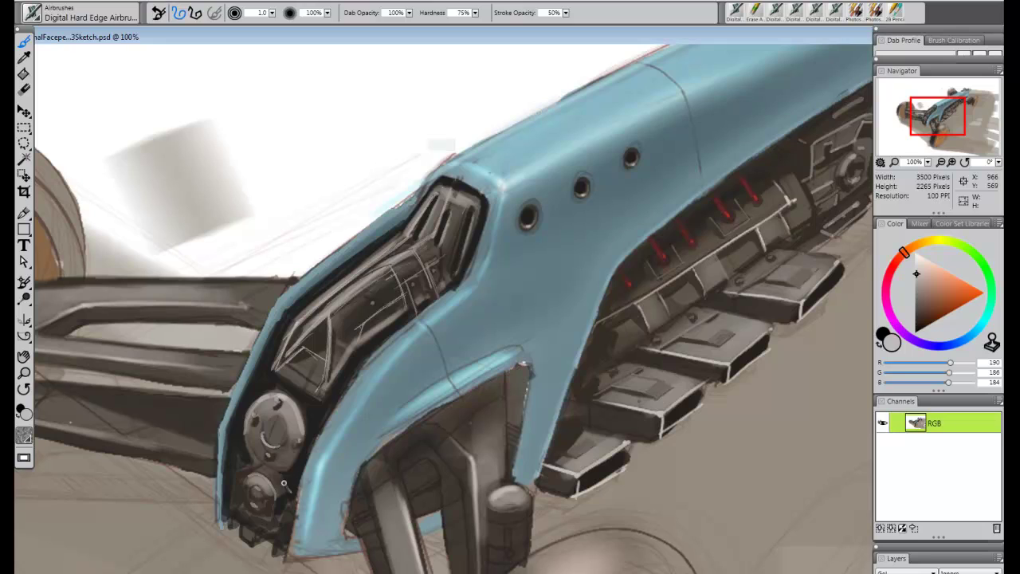
- Sample warm grey (RGB 114, 107, 99) and add small mechanical details in the dark gap around the insert at size 2
{"action": "left_click", "coordinate": [23, 57]}
{"action": "left_click", "coordinate": [609, 351]}
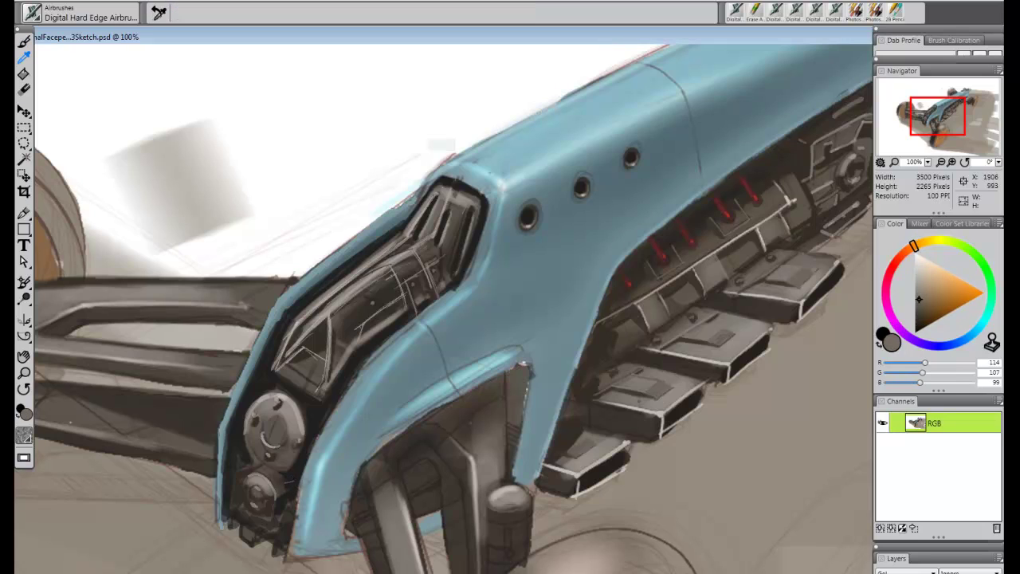
{"action": "key", "text": "b"}
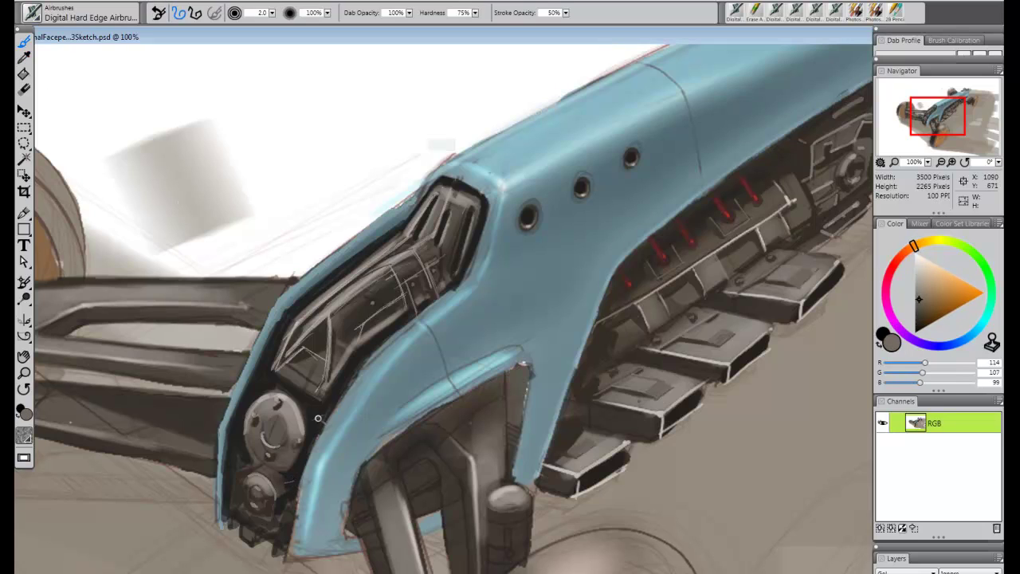
{"action": "key", "text": "bracketright"}
{"action": "key", "text": "bracketright"}
{"action": "key", "text": "bracketleft"}
{"action": "key", "text": "bracketleft"}
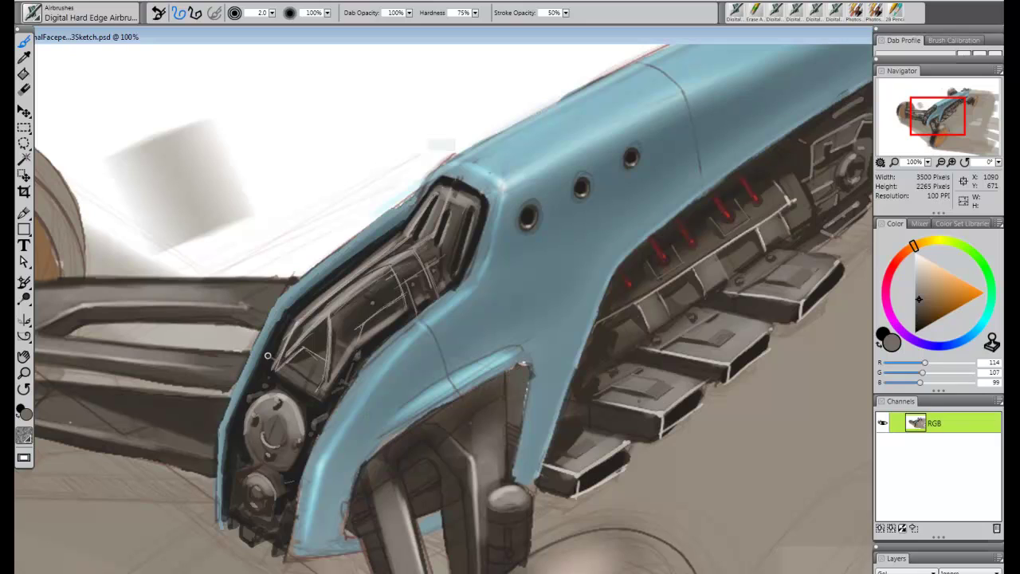
- Sample warm grey (RGB 155, 148, 143) and lighten the insert's triangular front facet at size 11, refining its edges at size 2
{"action": "left_click", "coordinate": [24, 57]}
{"action": "left_click", "coordinate": [102, 257]}
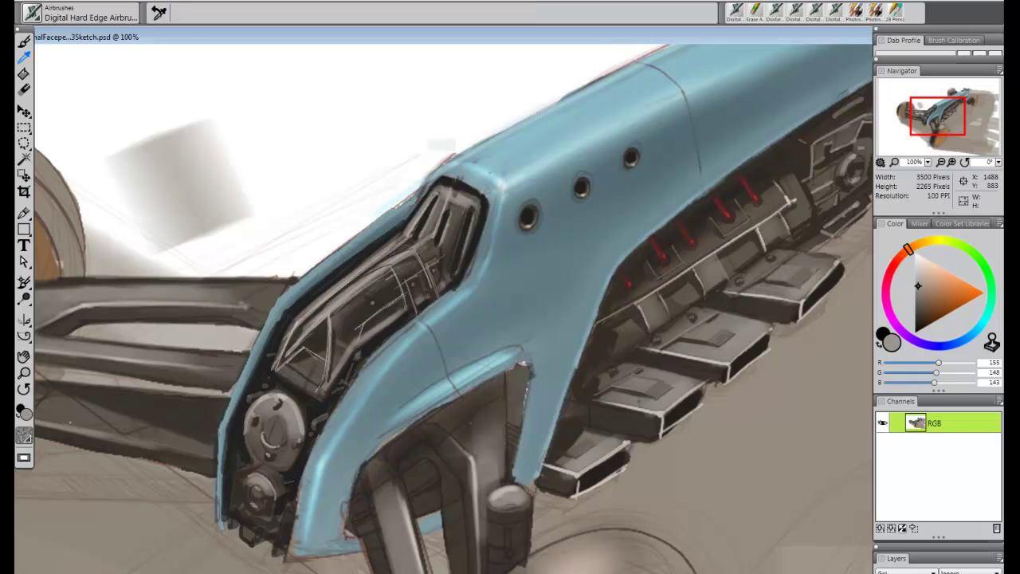
{"action": "left_click", "coordinate": [34, 13]}
{"action": "left_click", "coordinate": [149, 62]}
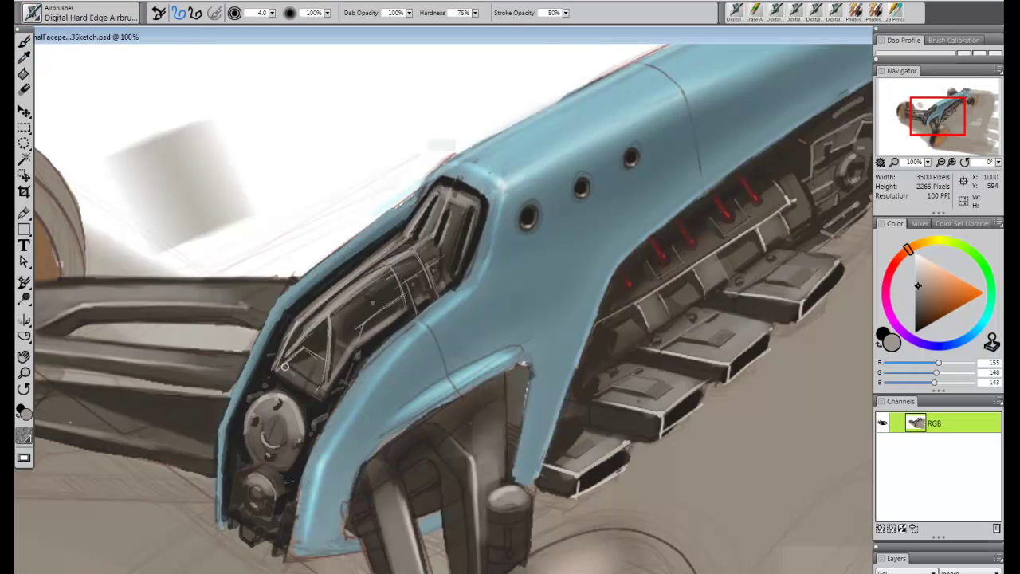
{"action": "key", "text": "bracketright"}
{"action": "key", "text": "bracketright"}
{"action": "key", "text": "bracketright"}
{"action": "key", "text": "bracketright"}
{"action": "key", "text": "bracketright"}
{"action": "key", "text": "bracketright"}
{"action": "key", "text": "bracketright"}
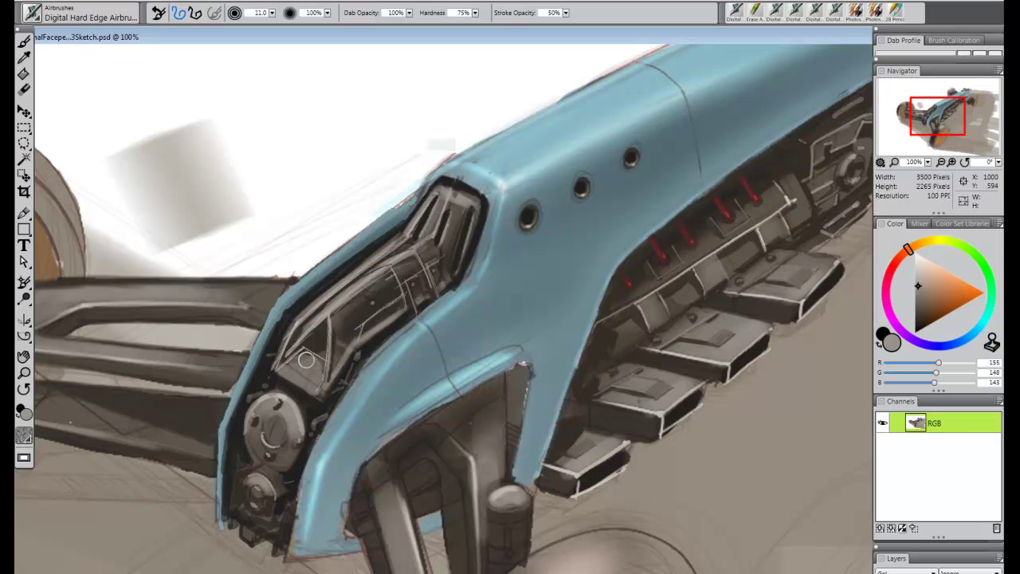
{"action": "key", "text": "bracketleft"}
{"action": "key", "text": "bracketleft"}
{"action": "key", "text": "bracketleft"}
{"action": "key", "text": "bracketleft"}
{"action": "key", "text": "bracketleft"}
{"action": "key", "text": "bracketleft"}
{"action": "key", "text": "bracketleft"}
{"action": "key", "text": "bracketleft"}
{"action": "key", "text": "bracketleft"}
{"action": "key", "text": "bracketleft"}
{"action": "key", "text": "bracketleft"}
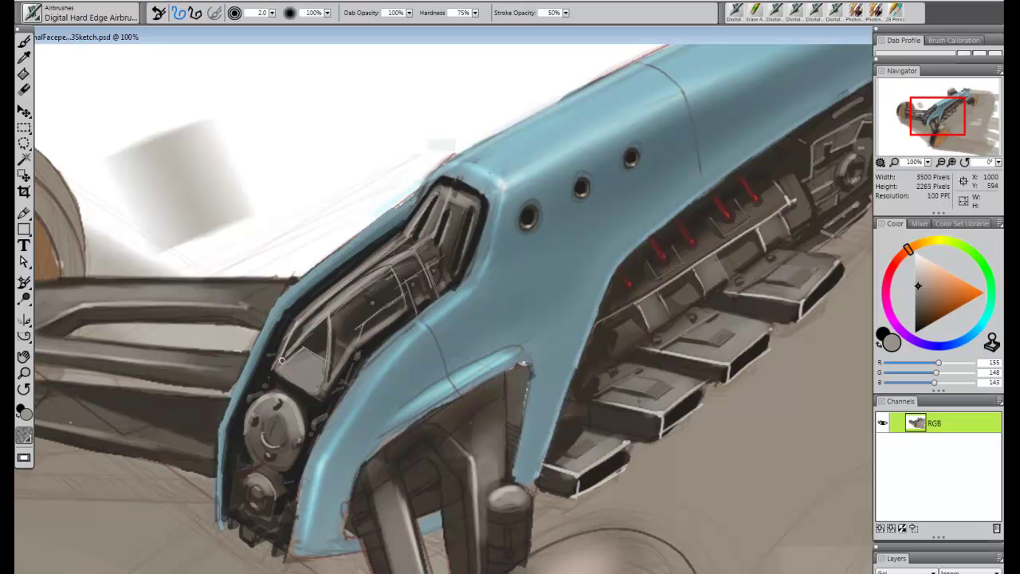
- Sample dark brown (RGB 42, 33, 22) and define the front facet's inner triangle and the large round fitting's centre at size 3
{"action": "left_click", "coordinate": [24, 57]}
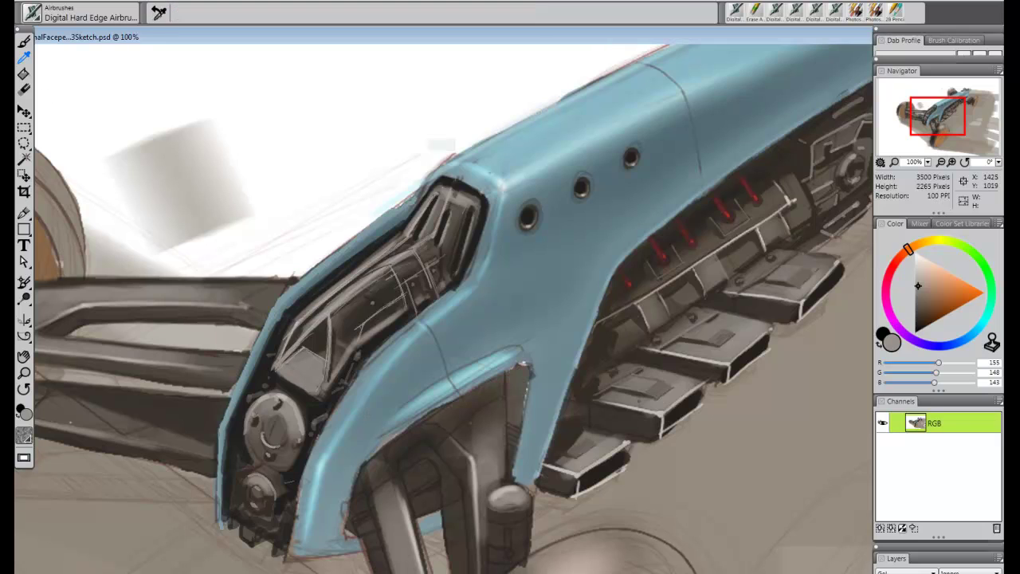
{"action": "left_click", "coordinate": [276, 285]}
{"action": "left_click", "coordinate": [38, 13]}
{"action": "left_click", "coordinate": [39, 14]}
{"action": "left_click", "coordinate": [24, 42]}
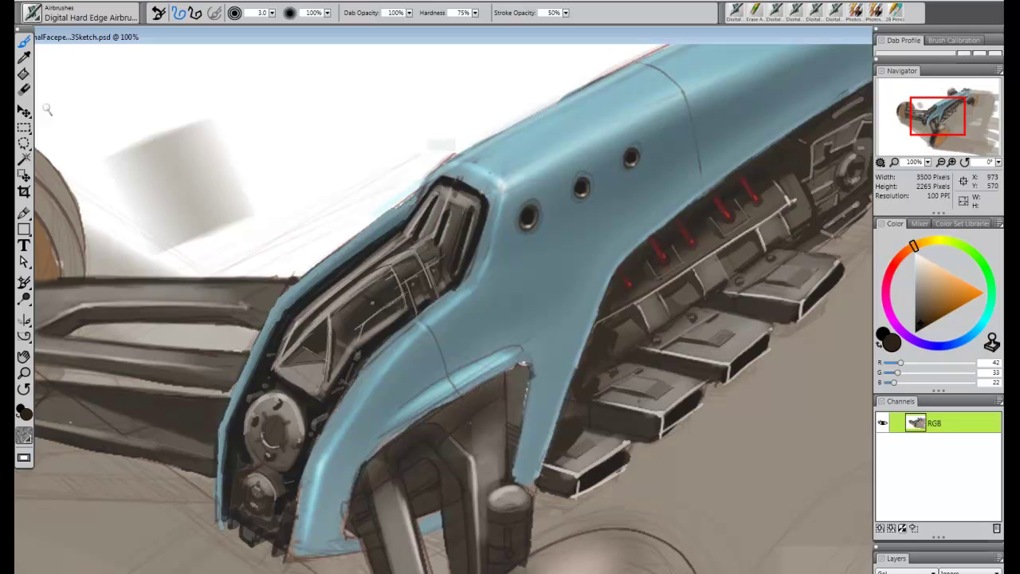
- Sample warm grey (RGB 151, 144, 139) and draw fine bracket lines between the insert and the large round fitting
{"action": "left_click", "coordinate": [24, 58]}
{"action": "left_click", "coordinate": [273, 410]}
{"action": "left_click", "coordinate": [24, 41]}
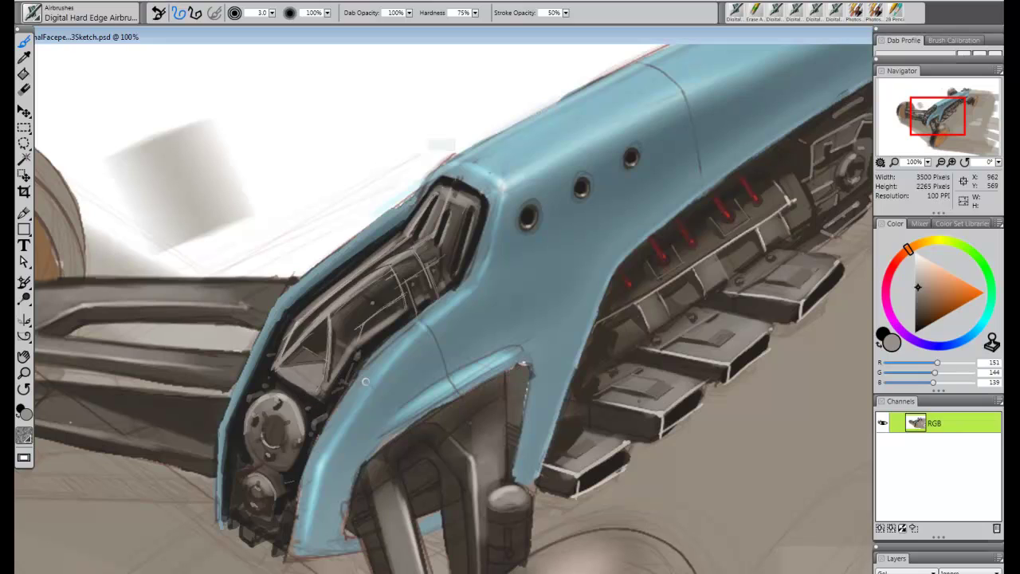
{"action": "key", "text": "bracketleft"}
{"action": "key", "text": "bracketleft"}
{"action": "left_click_drag", "start_coordinate": [303, 400], "coordinate": [288, 394]}
{"action": "left_click_drag", "start_coordinate": [325, 409], "coordinate": [321, 417]}
{"action": "key", "text": "bracketleft"}
{"action": "key", "text": "bracketleft"}
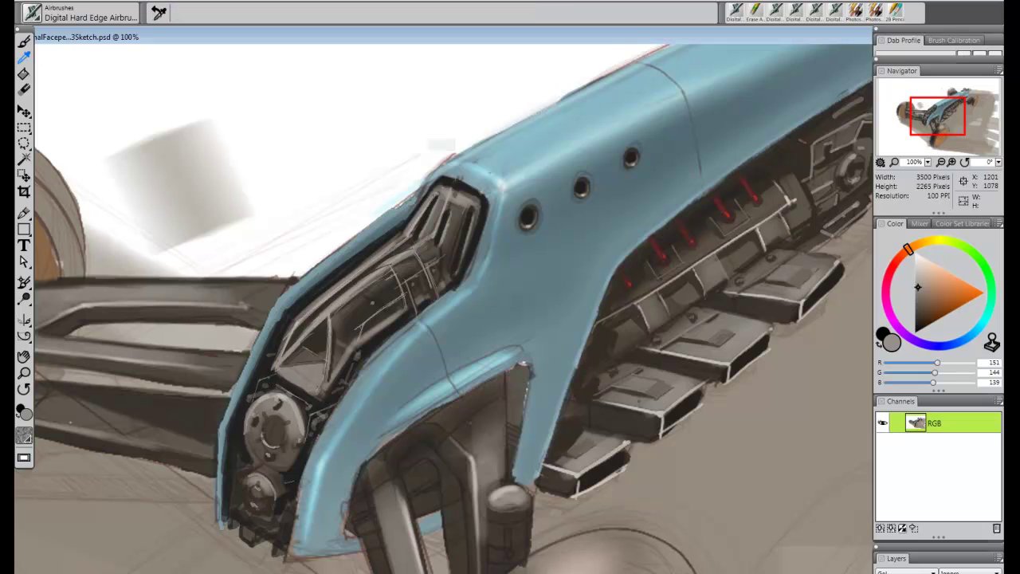
- Sample dark red (RGB 97, 22, 24) and paint small red wires on both sides of the large round fitting
{"action": "left_click", "coordinate": [722, 210], "text": "alt"}
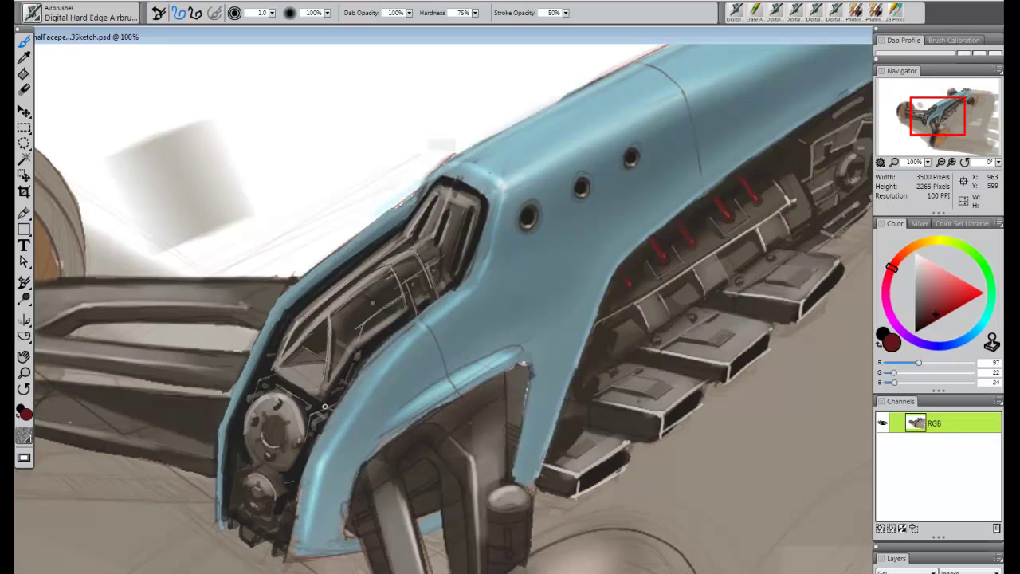
{"action": "key", "text": "bracketright"}
{"action": "key", "text": "bracketright"}
{"action": "key", "text": "bracketright"}
{"action": "left_click_drag", "start_coordinate": [306, 413], "coordinate": [325, 405]}
{"action": "left_click_drag", "start_coordinate": [260, 394], "coordinate": [270, 388]}
- Choose bright orange-red (RGB 255, 84, 18) and add small accents beside the nose's round fittings at size 3
{"action": "key", "text": "ctrl+minus"}
{"action": "key", "text": "ctrl+minus"}
{"action": "key", "text": "ctrl+minus"}
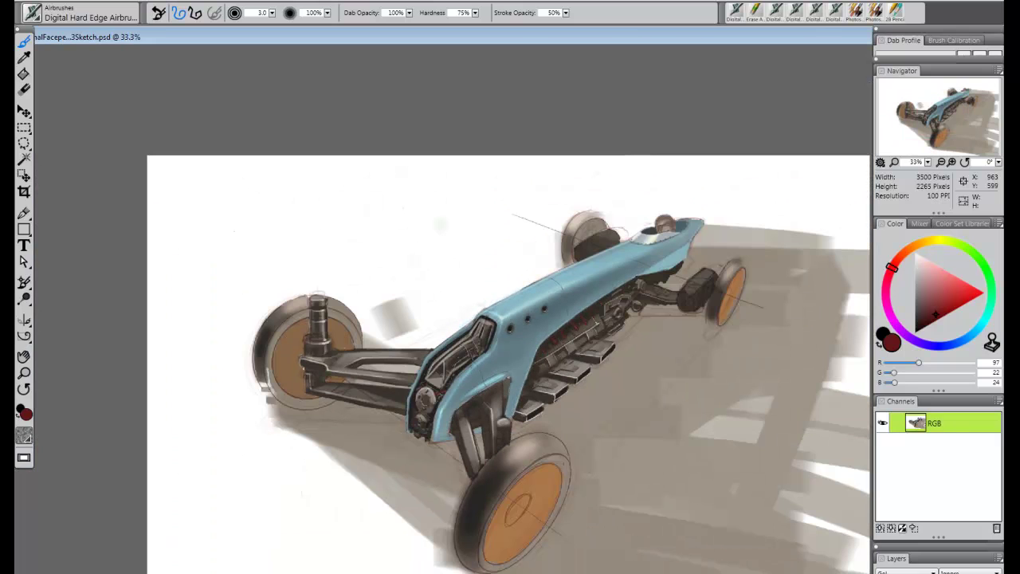
{"action": "key", "text": "ctrl+plus"}
{"action": "left_click", "coordinate": [960, 289]}
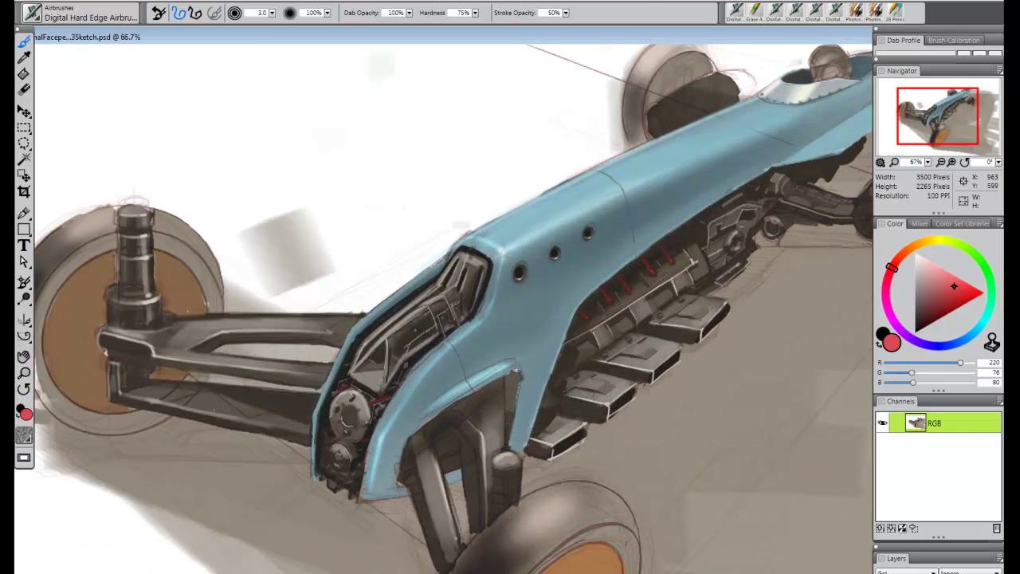
{"action": "left_click", "coordinate": [954, 277]}
{"action": "left_click", "coordinate": [979, 290]}
{"action": "left_click", "coordinate": [902, 255]}
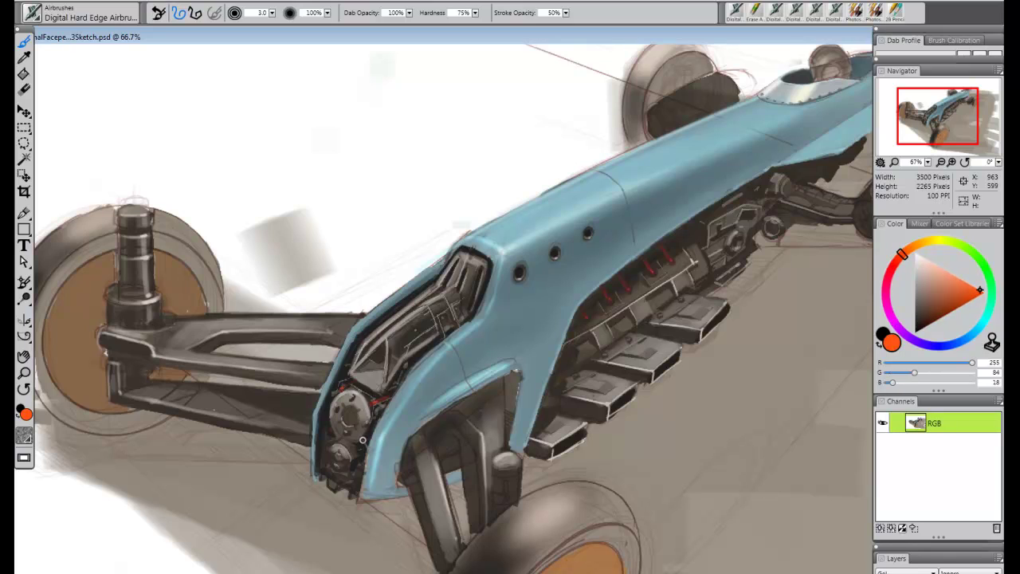
- Sample light warm grey (RGB 163, 157, 152) and touch up the highlights on the insert's panel edges at size 2
{"action": "left_click", "coordinate": [24, 58]}
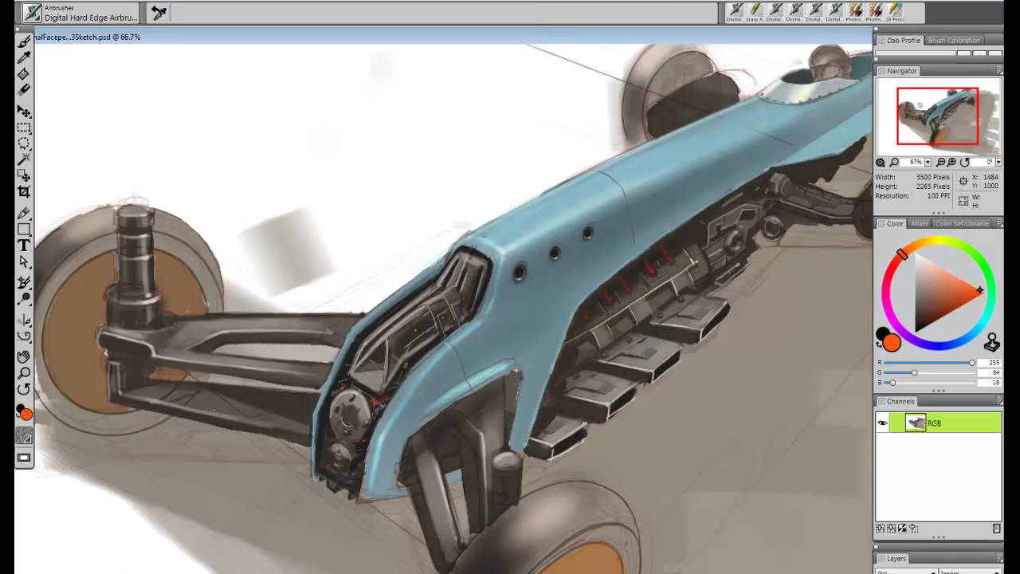
{"action": "left_click", "coordinate": [373, 299]}
{"action": "left_click", "coordinate": [24, 41]}
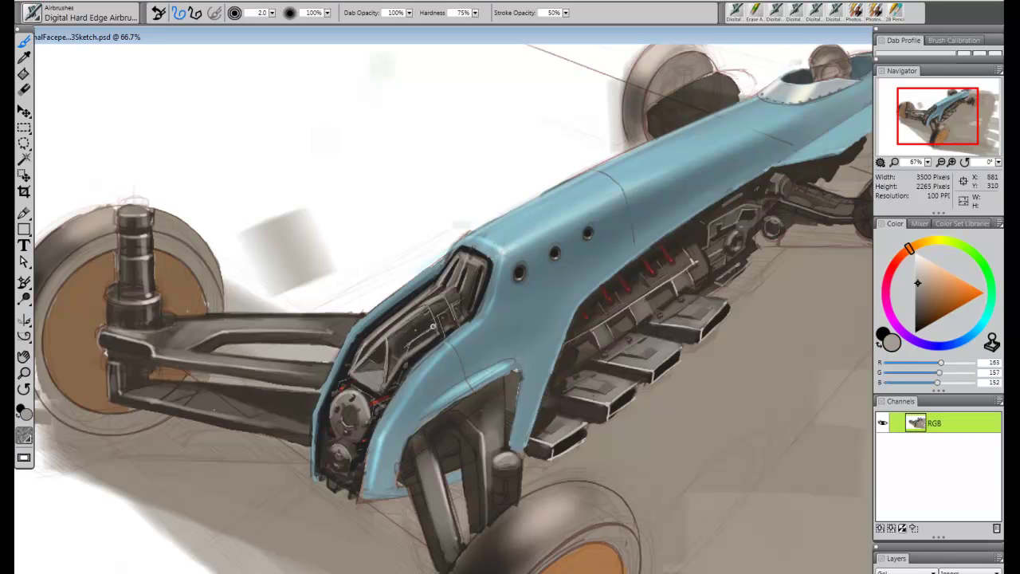
{"action": "key", "text": "bracketright"}
- Rework the insert's upper ridges with sampled near-black (RGB 17, 15, 13), warm grey (RGB 87, 80, 73) and light grey (RGB 154, 148, 143)
{"action": "left_click", "coordinate": [96, 334], "text": "alt"}
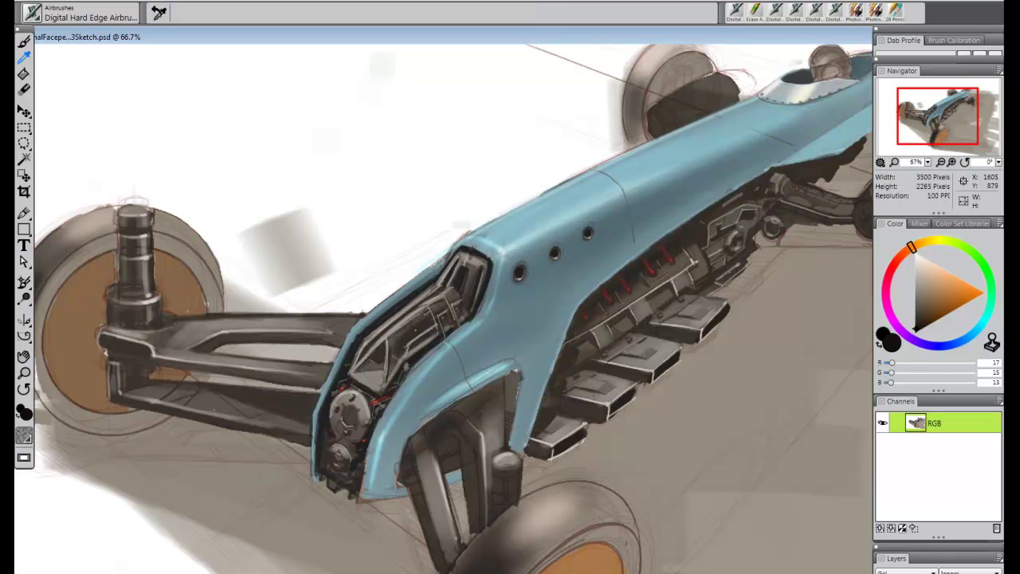
{"action": "left_click", "coordinate": [411, 378], "text": "alt"}
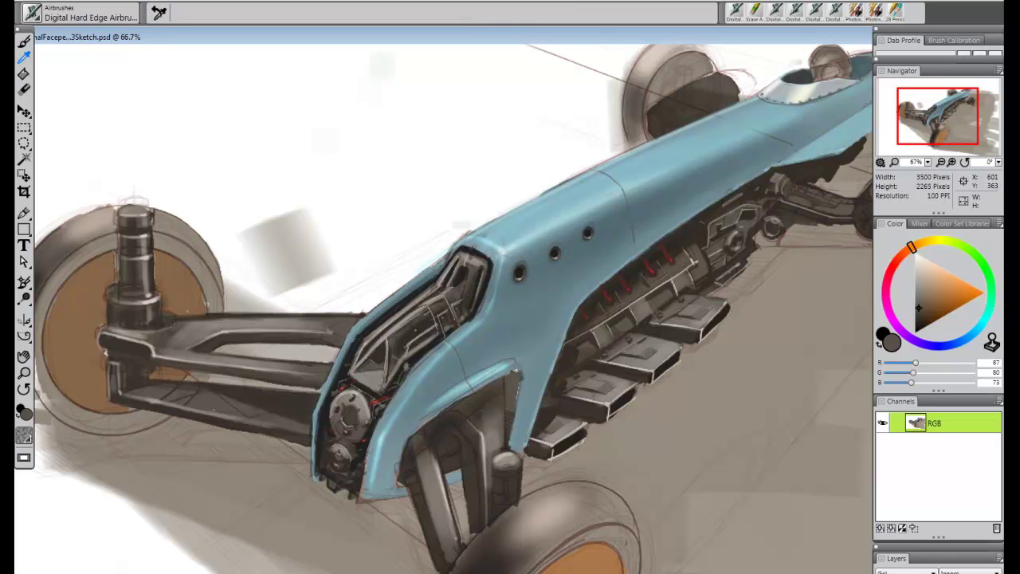
{"action": "left_click", "coordinate": [444, 297], "text": "alt"}
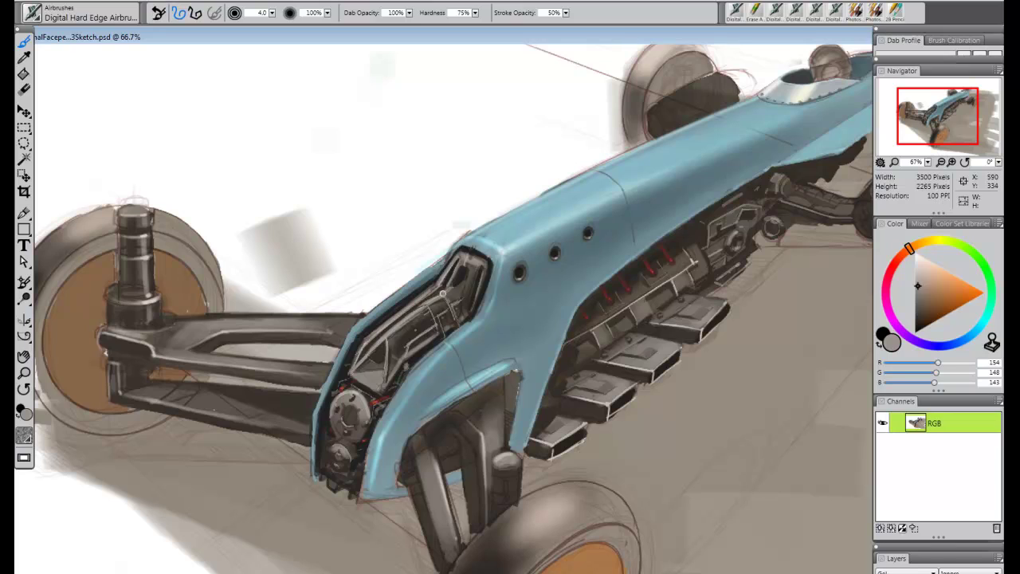
{"action": "key", "text": "]"}
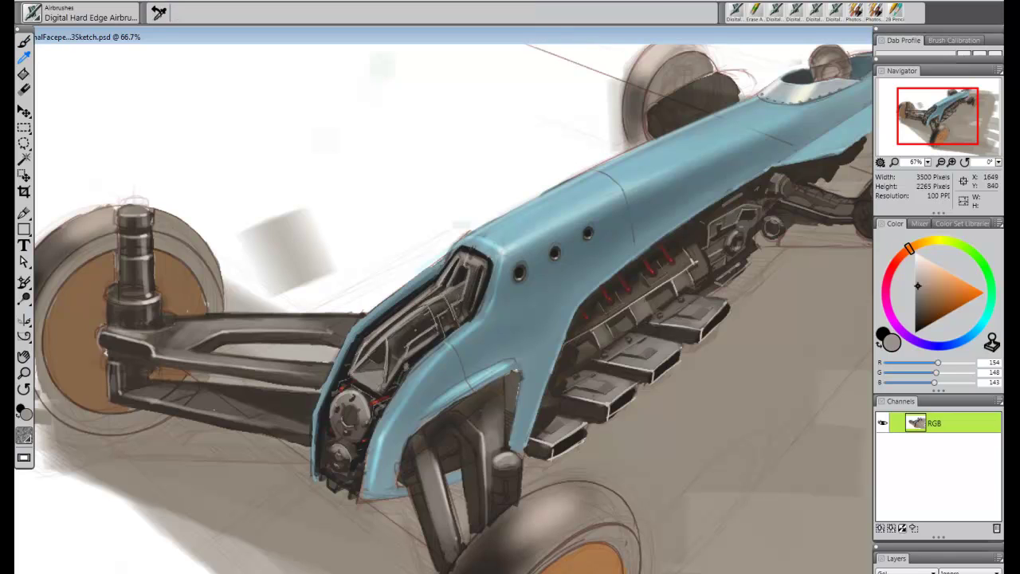
- Darken the nose insert's lower panels with sampled dark browns (RGB 66, 58, 50 and RGB 39, 34, 27) using a size 5 brush
{"action": "left_click", "coordinate": [453, 301], "text": "alt"}
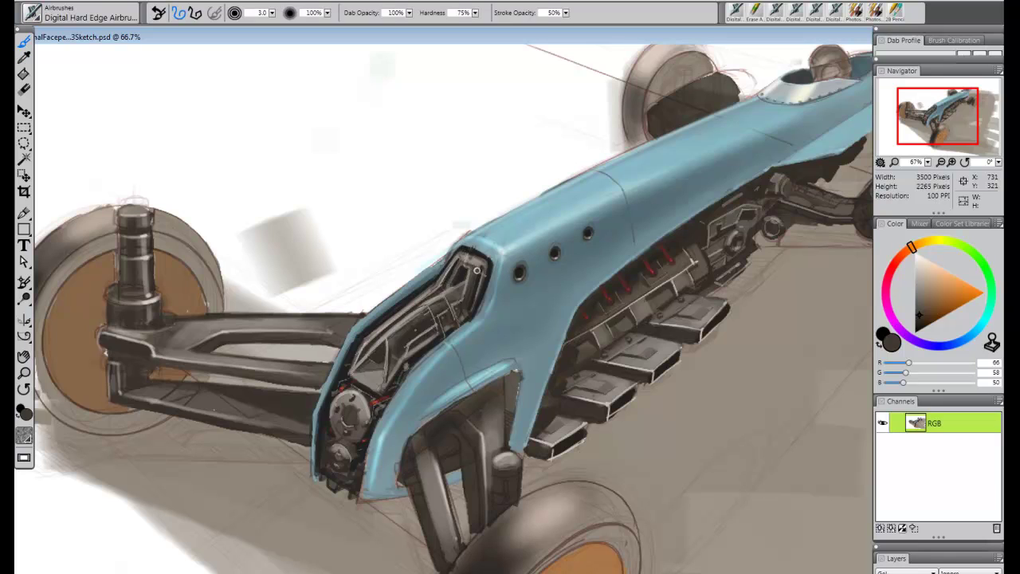
{"action": "key", "text": "]"}
{"action": "key", "text": "]"}
{"action": "left_click", "coordinate": [443, 247], "text": "alt"}
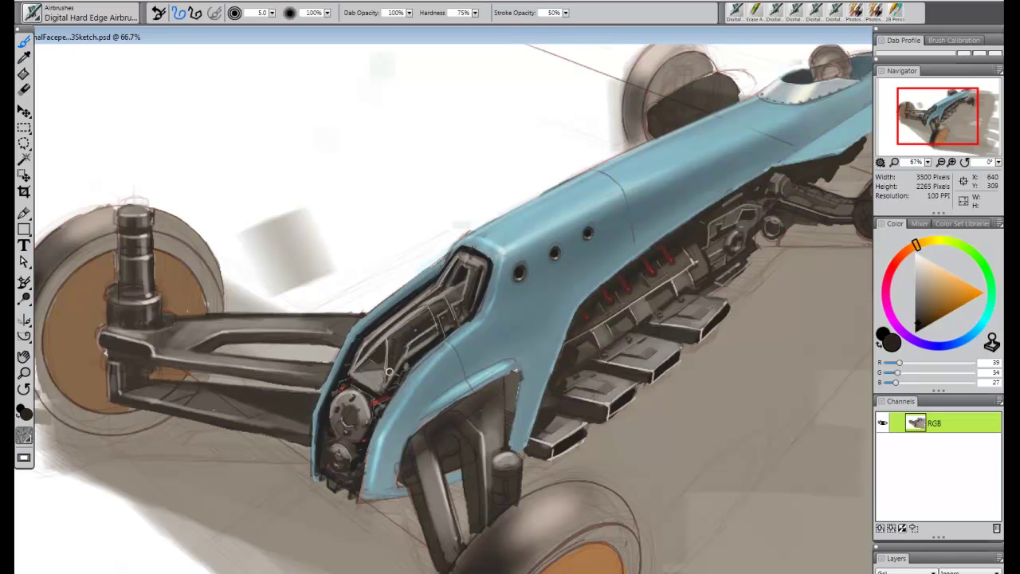
- Sample light warm grey (RGB 157, 150, 145) and paint size 2 edge highlights on the near front suspension struts and their cylinder
{"action": "key", "text": "["}
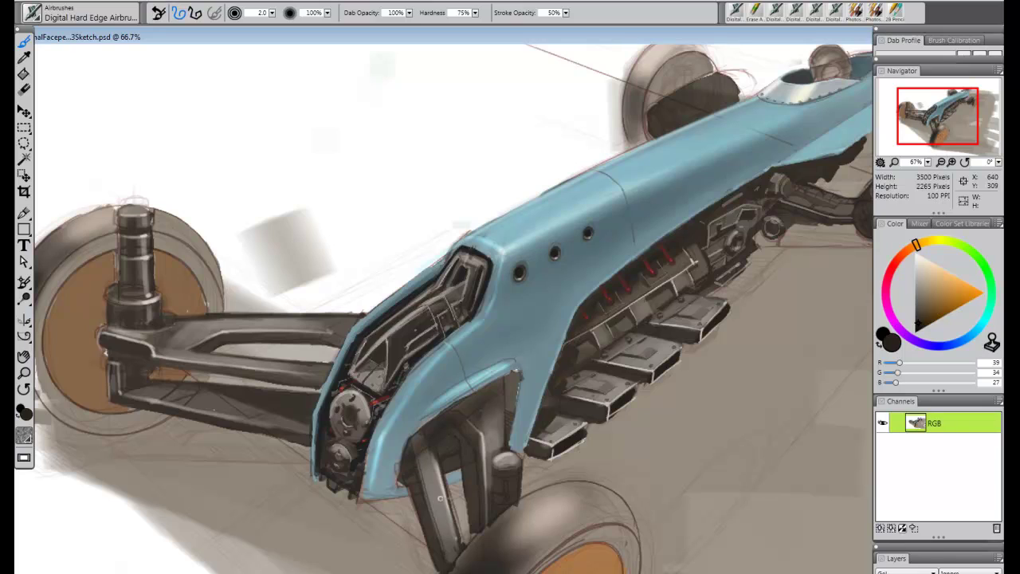
{"action": "key", "text": "r"}
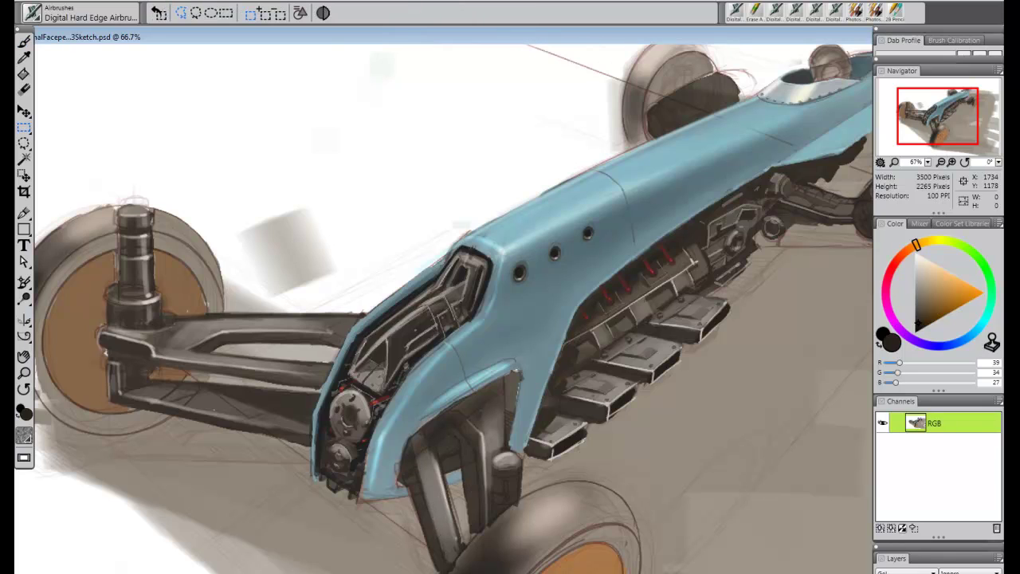
{"action": "key", "text": "b"}
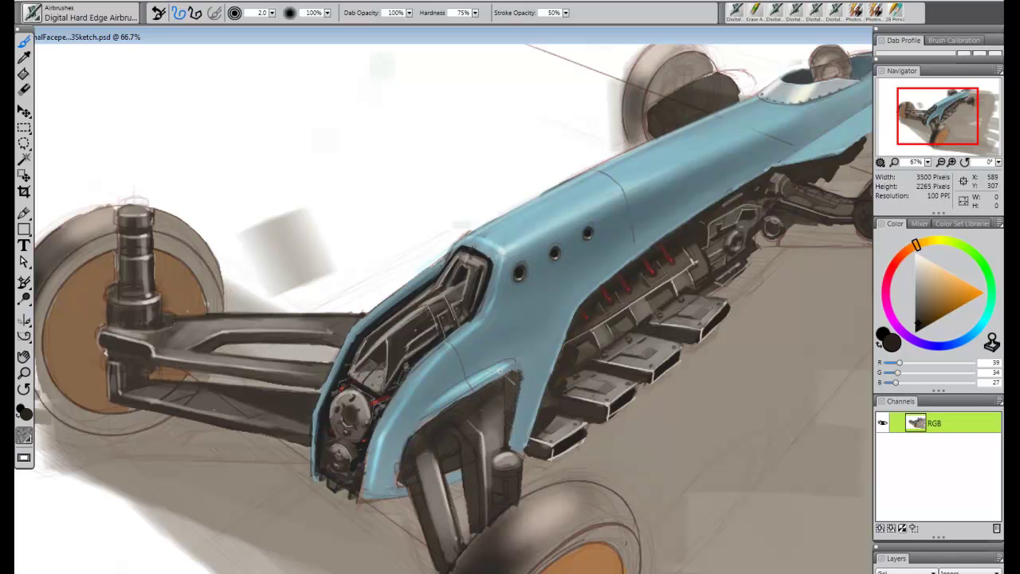
{"action": "left_click", "coordinate": [429, 460], "text": "alt"}
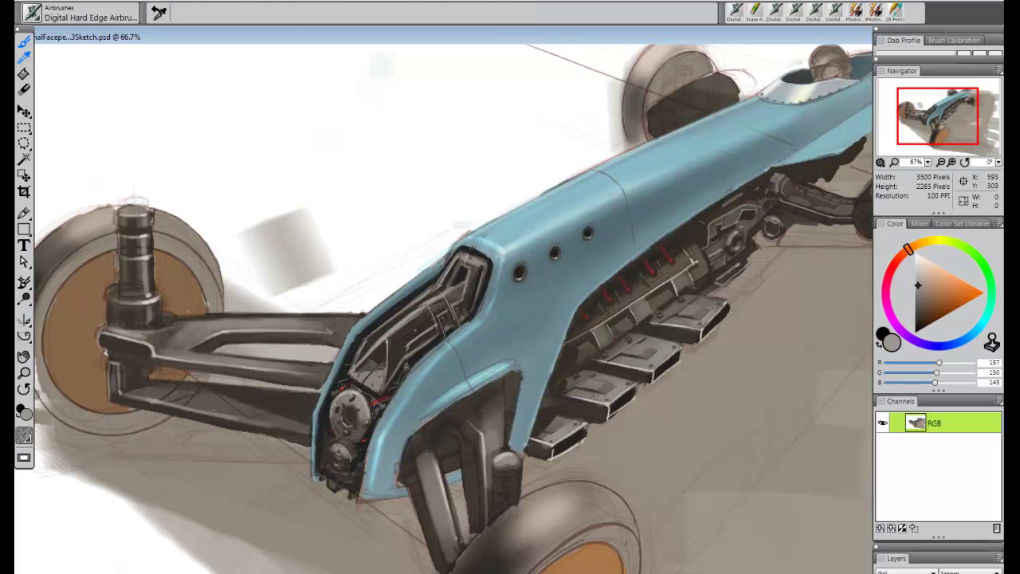
{"action": "mouse_move", "coordinate": [420, 451]}
{"action": "left_mouse_down"}
{"action": "mouse_move", "coordinate": [448, 462]}
{"action": "mouse_move", "coordinate": [448, 562]}
{"action": "left_mouse_up"}
{"action": "left_click_drag", "start_coordinate": [442, 463], "coordinate": [461, 547]}
{"action": "left_click_drag", "start_coordinate": [482, 472], "coordinate": [486, 537]}
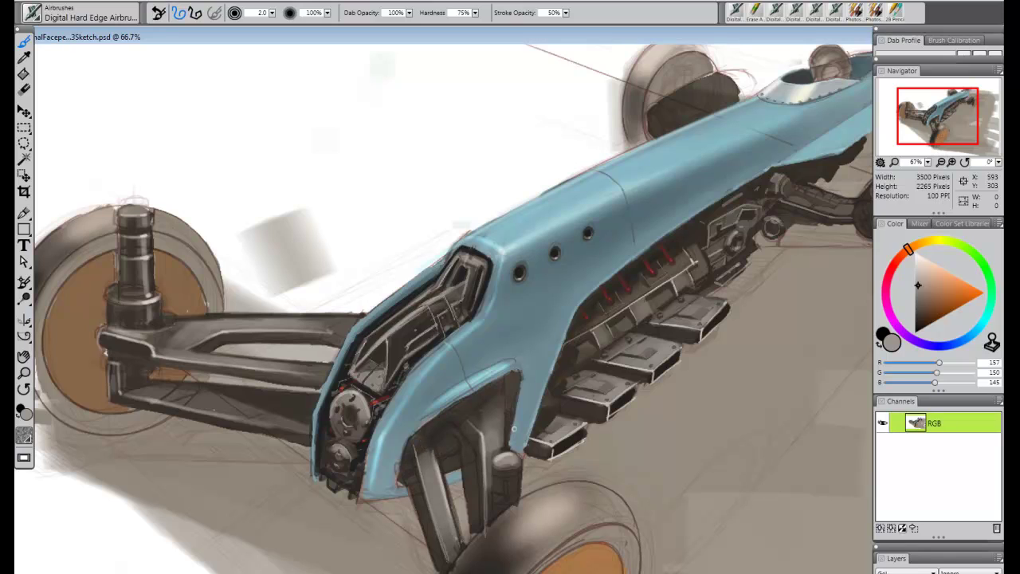
{"action": "mouse_move", "coordinate": [491, 459]}
{"action": "left_mouse_down"}
{"action": "mouse_move", "coordinate": [523, 465]}
{"action": "mouse_move", "coordinate": [488, 471]}
{"action": "mouse_move", "coordinate": [511, 505]}
{"action": "left_mouse_up"}
- Switch to the Digital Airbrush and brush soft light grey shading from the cylinder to the bend of the near suspension strut
{"action": "left_click", "coordinate": [90, 17]}
{"action": "left_click", "coordinate": [119, 51]}
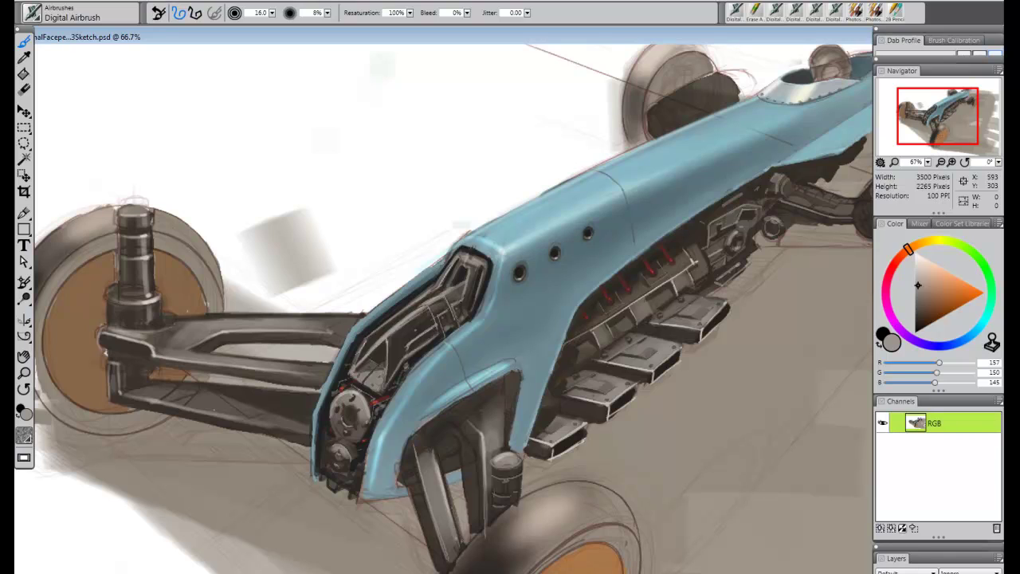
{"action": "mouse_move", "coordinate": [500, 469]}
{"action": "left_mouse_down"}
{"action": "mouse_move", "coordinate": [499, 513]}
{"action": "mouse_move", "coordinate": [517, 467]}
{"action": "mouse_move", "coordinate": [502, 443]}
{"action": "mouse_move", "coordinate": [439, 484]}
{"action": "mouse_move", "coordinate": [477, 424]}
{"action": "left_mouse_up"}
- Choose pale warm grey (RGB 214, 204, 198) and add small bright highlights to the upper ends of the suspension struts, starting at size 6
{"action": "key", "text": "["}
{"action": "key", "text": "["}
{"action": "key", "text": "["}
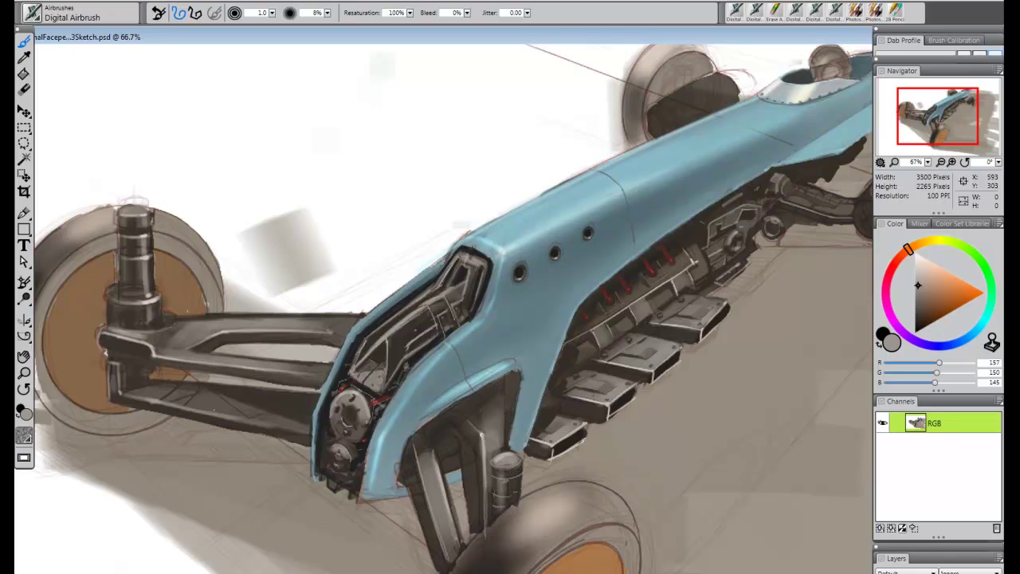
{"action": "left_click", "coordinate": [919, 267]}
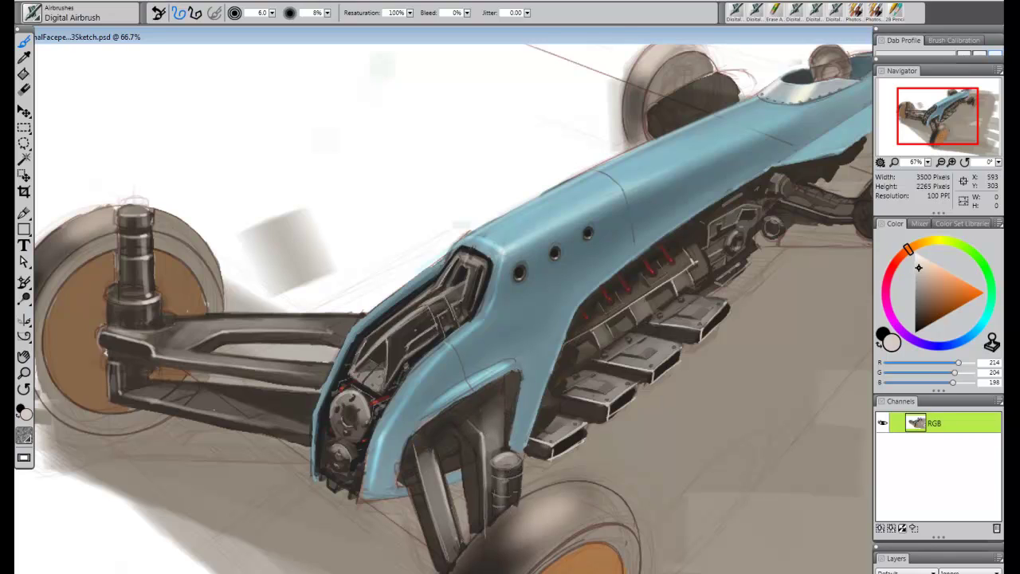
{"action": "left_click_drag", "start_coordinate": [478, 421], "coordinate": [484, 449]}
{"action": "key", "text": "["}
{"action": "mouse_move", "coordinate": [418, 469]}
{"action": "left_mouse_down"}
{"action": "mouse_move", "coordinate": [427, 529]}
{"action": "mouse_move", "coordinate": [433, 466]}
{"action": "left_mouse_up"}
{"action": "key", "text": "["}
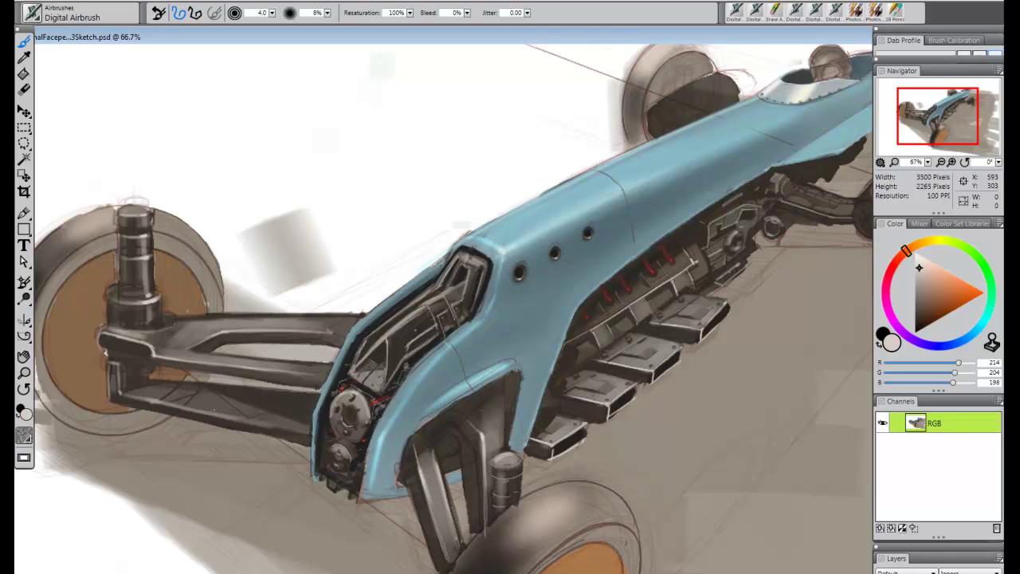